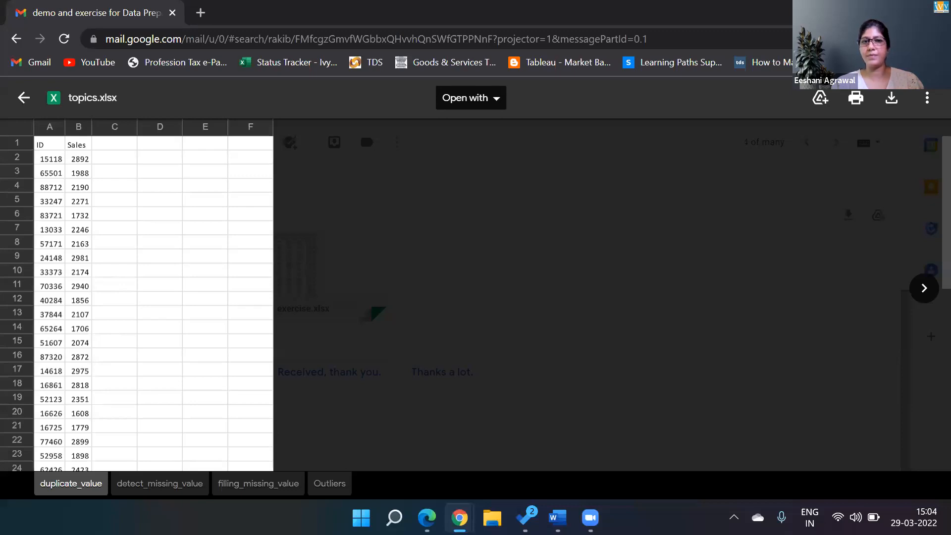
Step: Minimize Chrome and the PDF guide, then launch Tableau 2021.4 from the desktop icon
{"action": "left_click", "coordinate": [866, 12]}
{"action": "left_click", "coordinate": [866, 12]}
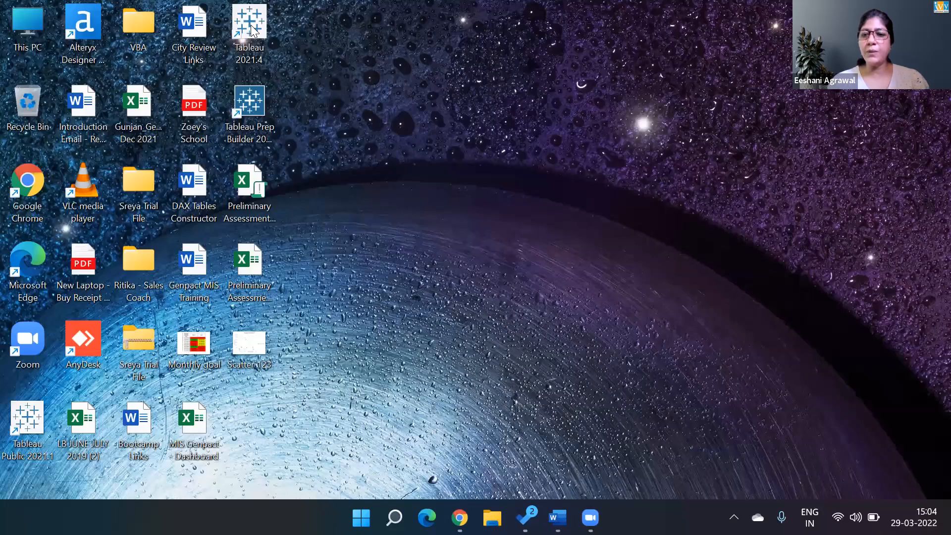
{"action": "double_click", "coordinate": [251, 25]}
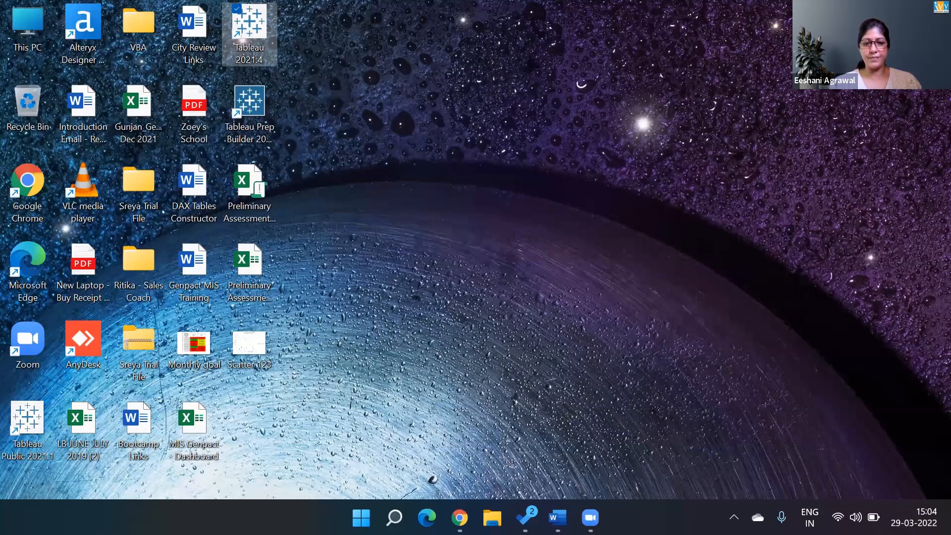
Step: Launch PowerPoint through a Windows search for 'power'
{"action": "key", "text": "super+s"}
{"action": "type", "text": "power"}
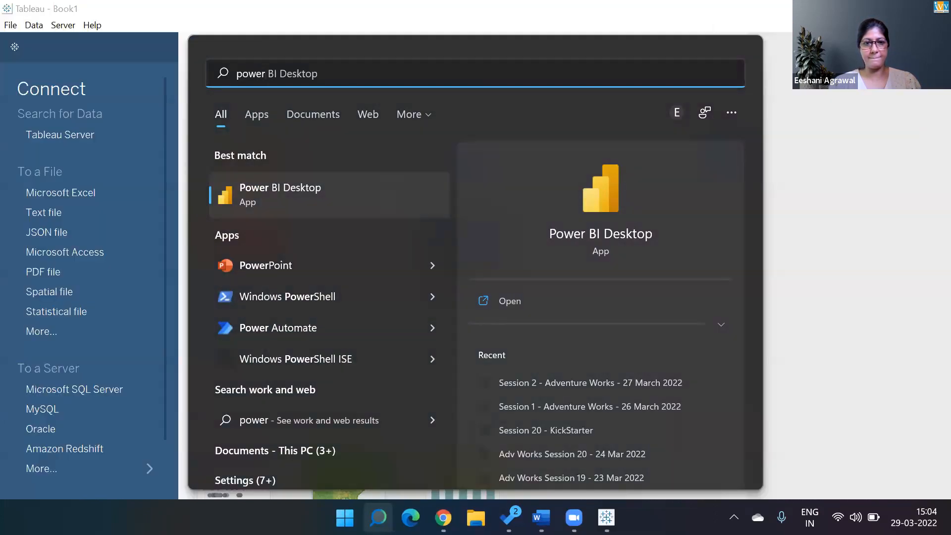
{"action": "left_click", "coordinate": [346, 268]}
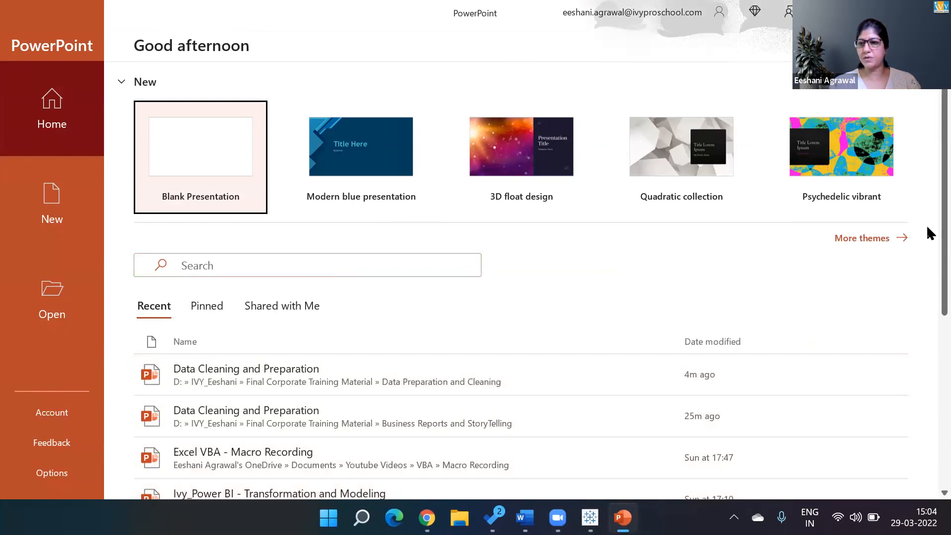
Step: Scroll the Recent list and open the Ivy_Tableau_Notes_July 2020 presentation
{"action": "scroll", "coordinate": [929, 268], "scroll_direction": "down", "scroll_amount": 4}
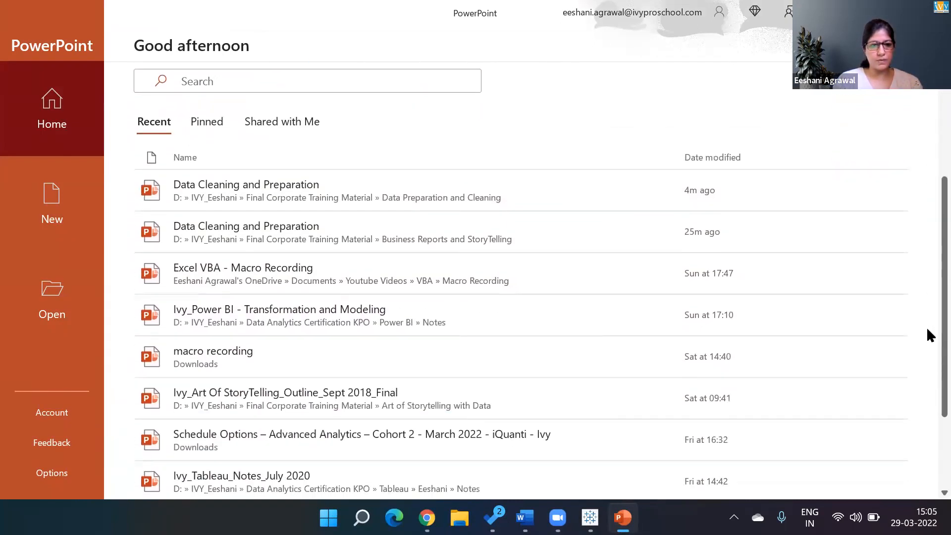
{"action": "scroll", "coordinate": [926, 350], "scroll_direction": "down", "scroll_amount": 2}
{"action": "left_click", "coordinate": [555, 401]}
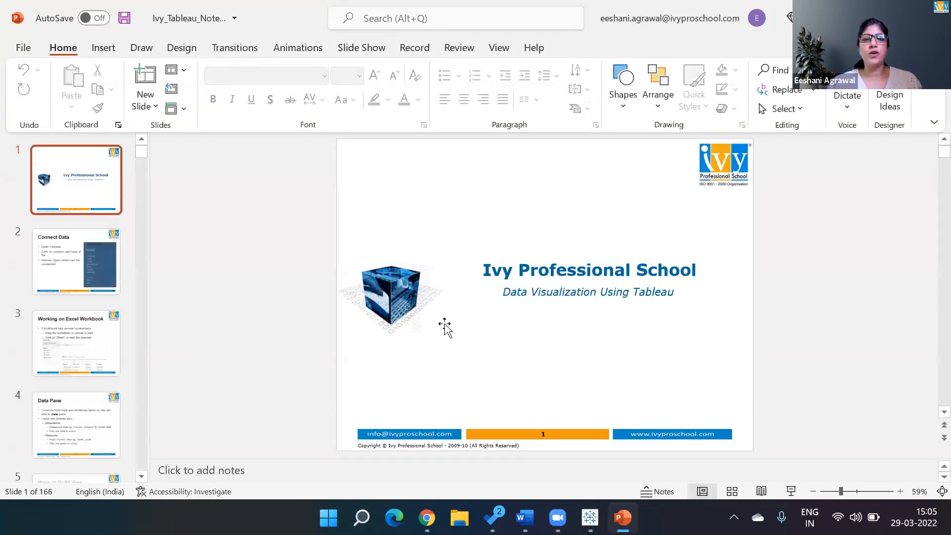
Step: Page through the deck's opening slides to 'Why Filter Data?', then bring up the window switcher
{"action": "left_click", "coordinate": [77, 279]}
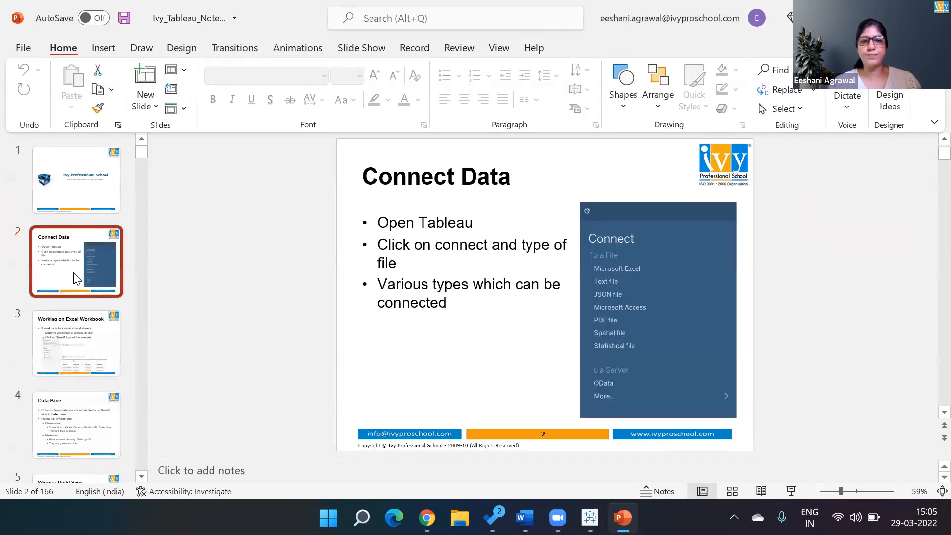
{"action": "key", "text": "Down"}
{"action": "key", "text": "Down"}
{"action": "key", "text": "Down"}
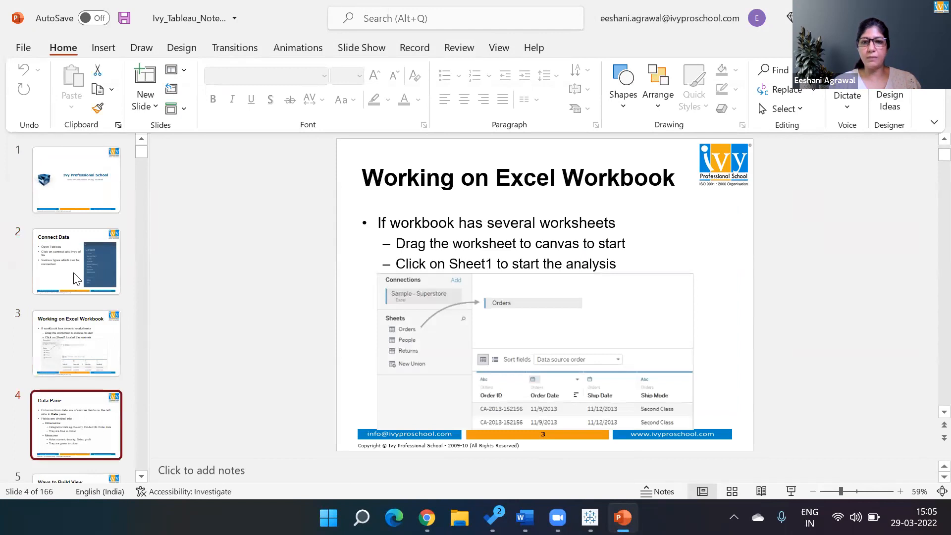
{"action": "key", "text": "Down"}
{"action": "key", "text": "Down"}
{"action": "key", "text": "Down"}
{"action": "key", "text": "Down"}
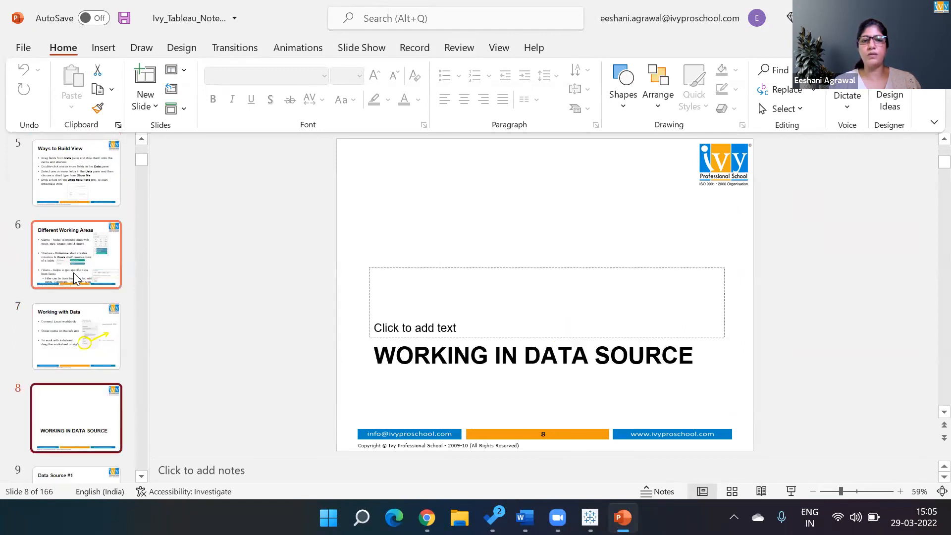
{"action": "key", "text": "Down"}
{"action": "key", "text": "Down"}
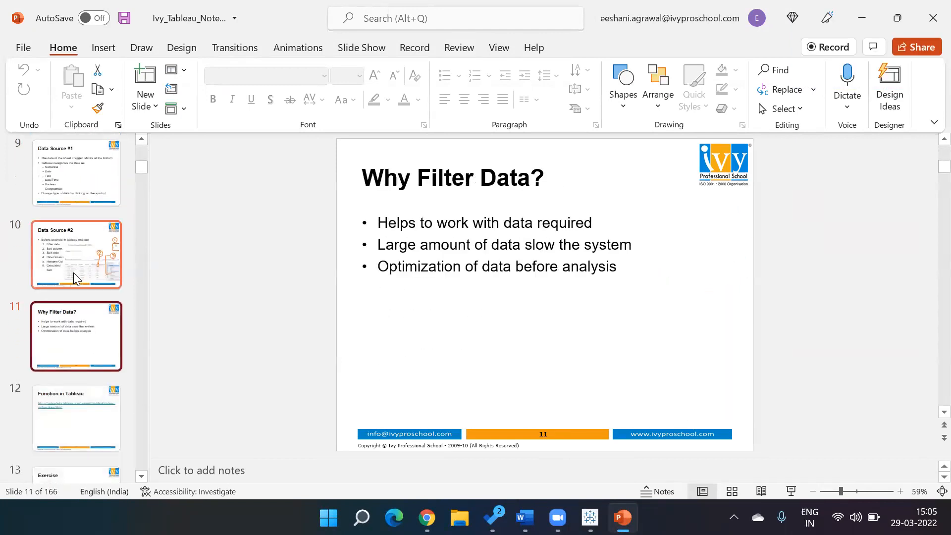
{"action": "key", "text": "Up"}
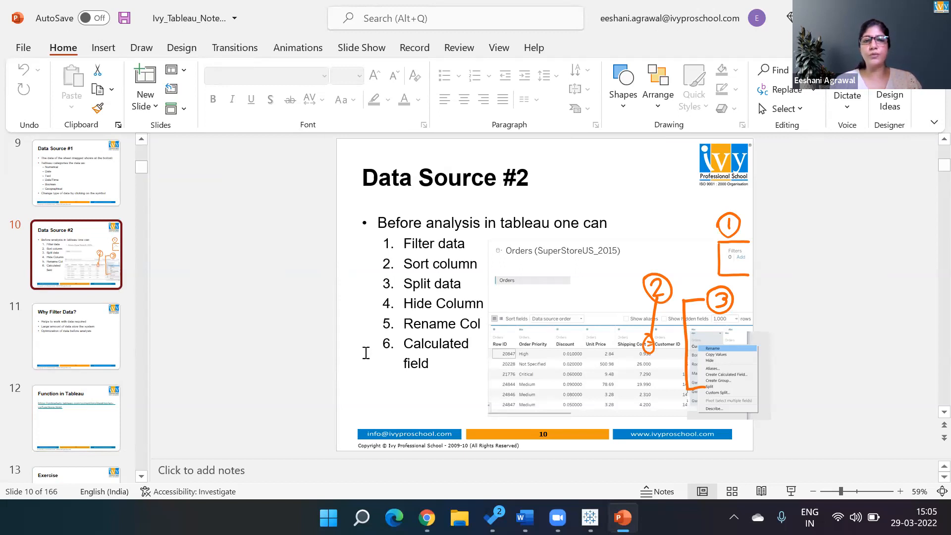
{"action": "scroll", "coordinate": [366, 353], "scroll_direction": "down", "scroll_amount": 2}
{"action": "key", "text": "alt+Tab"}
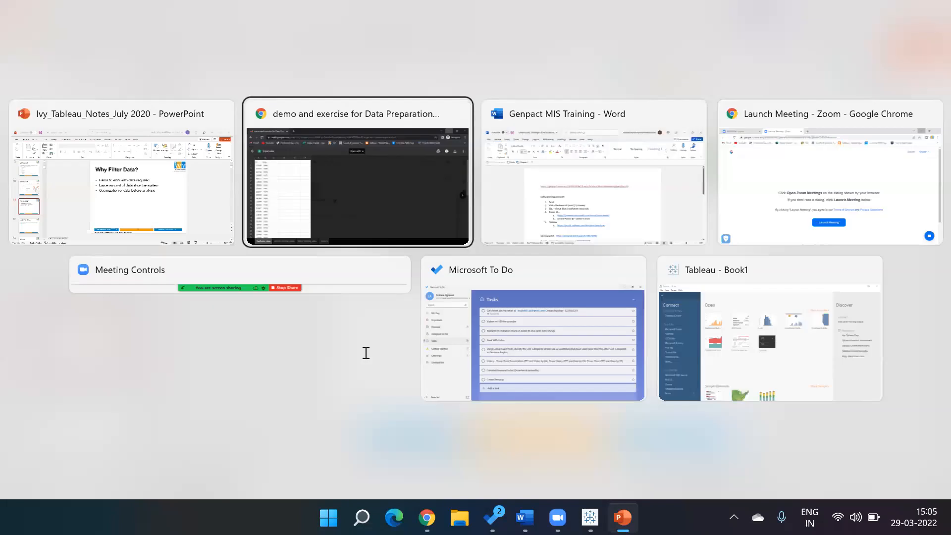
Step: Switch to Tableau's start page and try the Microsoft Excel connection option
{"action": "key", "text": "Down"}
{"action": "key", "text": "Right"}
{"action": "key", "text": "Right"}
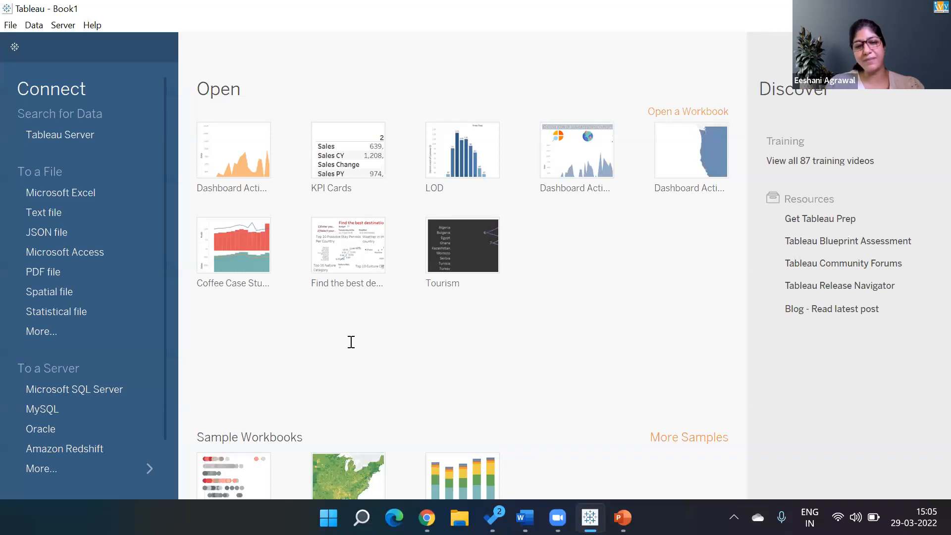
{"action": "left_click", "coordinate": [87, 192]}
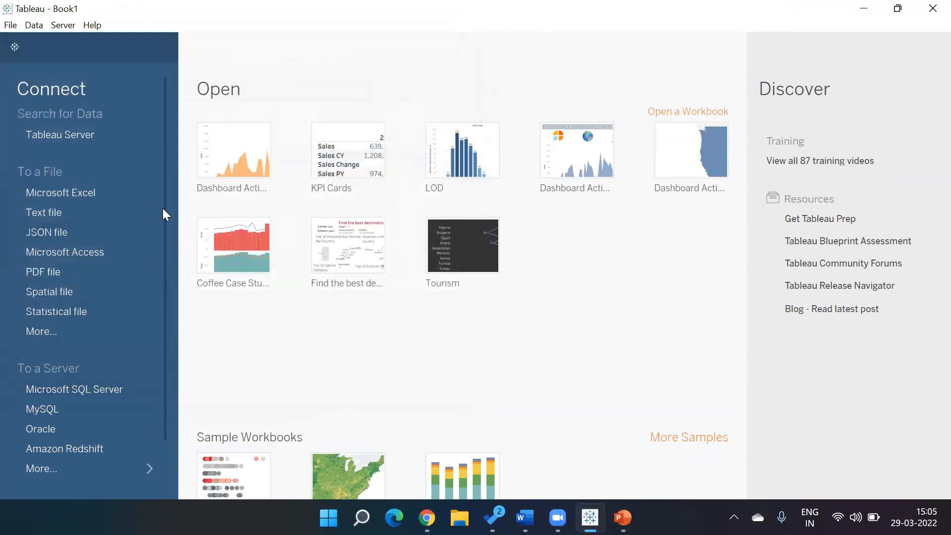
Step: Check File > Open… and cancel it, then return to PowerPoint's 'Why Filter Data?' slide
{"action": "left_click", "coordinate": [13, 26]}
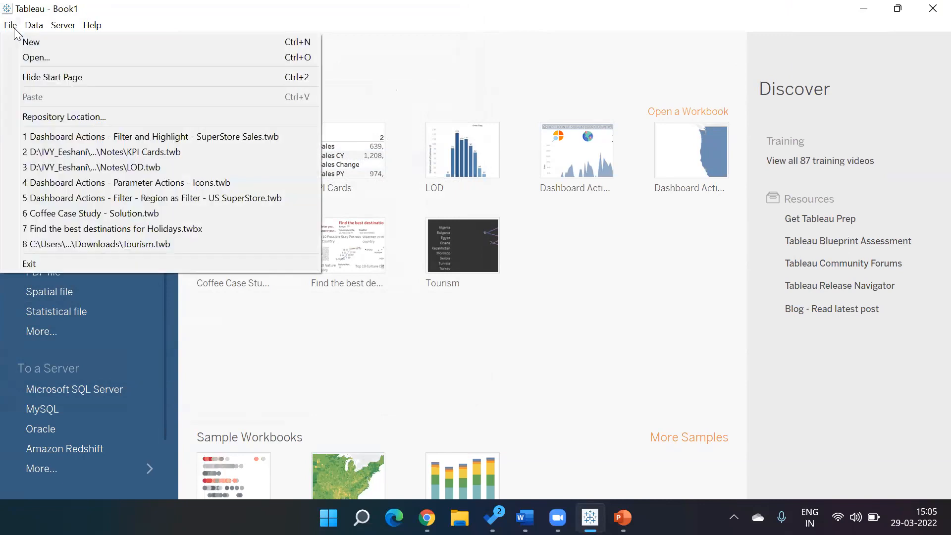
{"action": "left_click", "coordinate": [22, 55]}
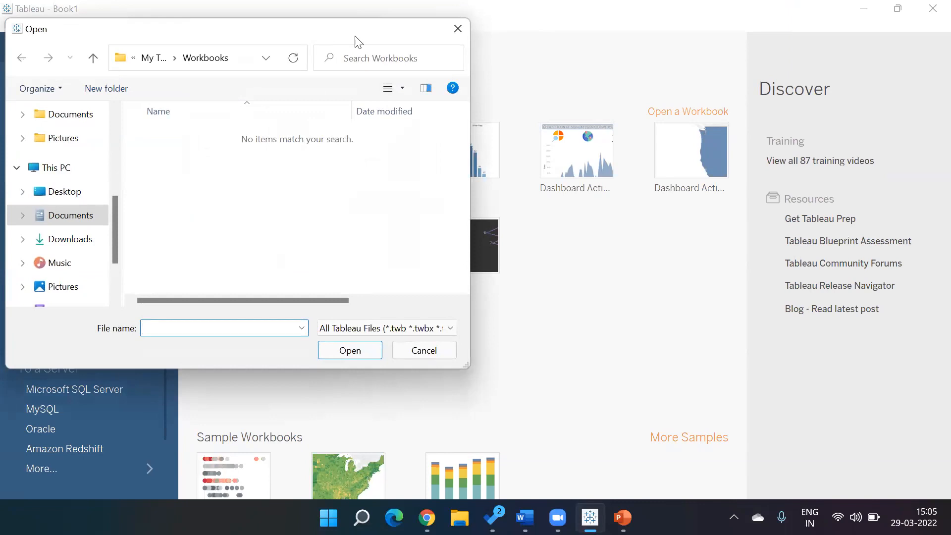
{"action": "left_click", "coordinate": [458, 30]}
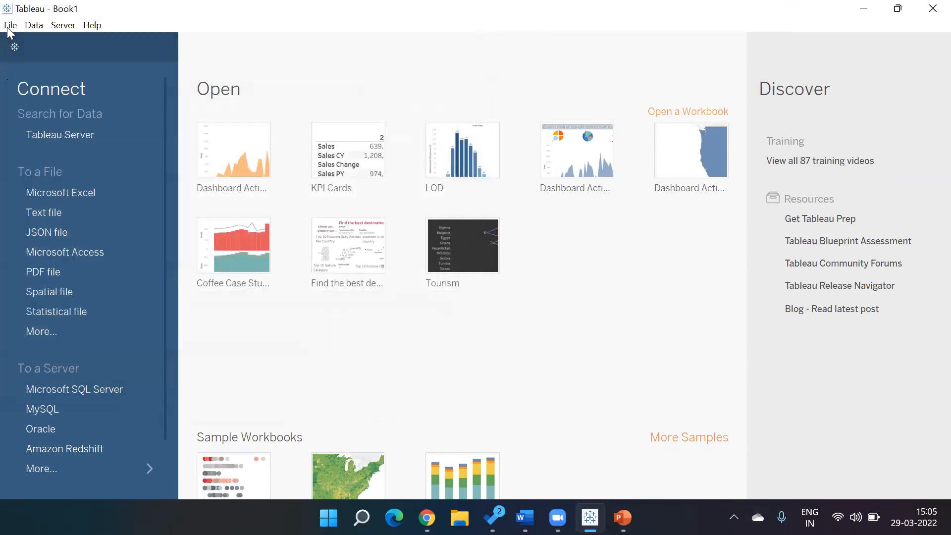
{"action": "left_click", "coordinate": [9, 27]}
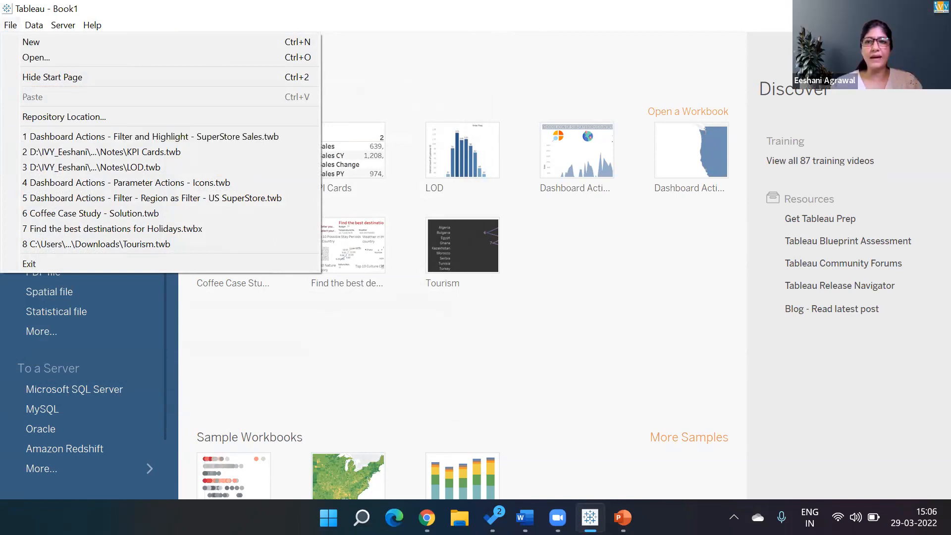
{"action": "key", "text": "alt+Tab"}
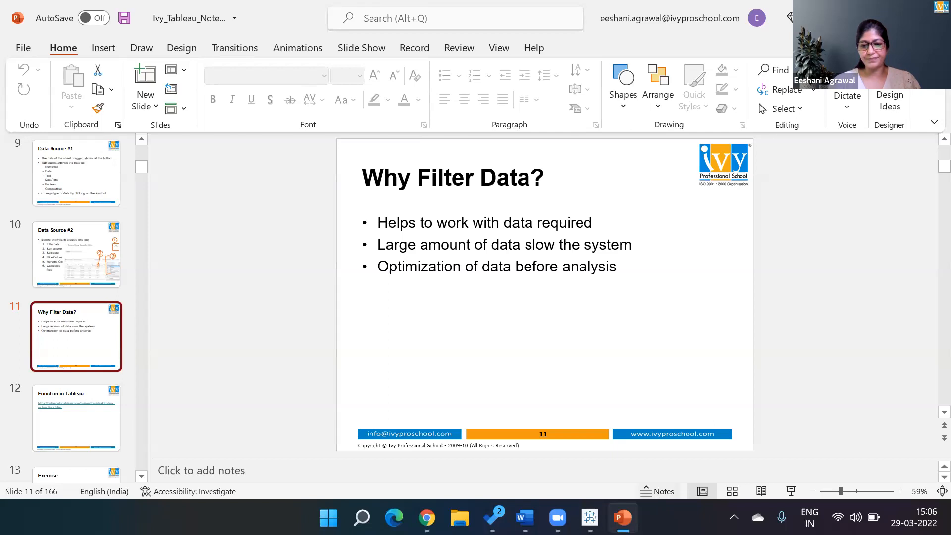
Step: Bring File Explorer in front of PowerPoint, showing Quick access and recent files
{"action": "left_click", "coordinate": [459, 518]}
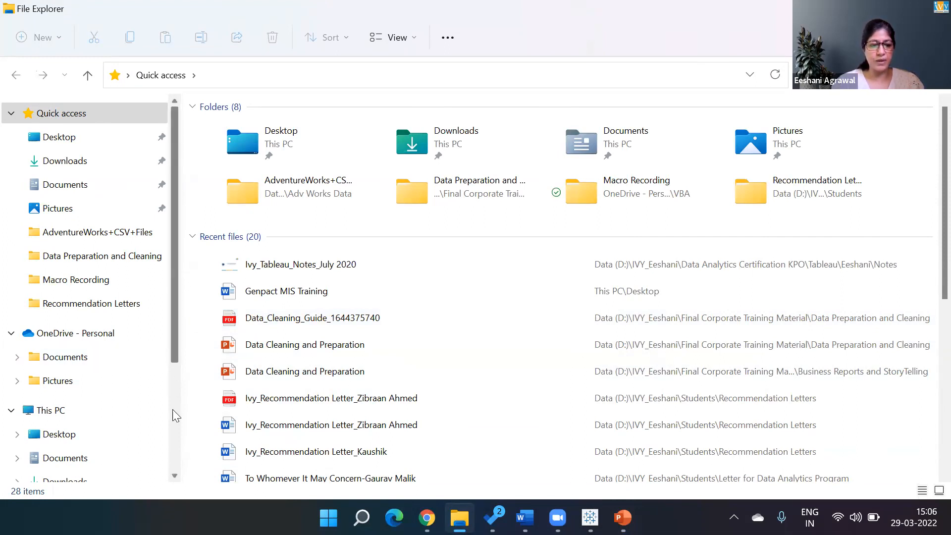
Step: Browse Data (D:) > IVY_Eeshani > Companies > Genpact in File Explorer
{"action": "left_click_drag", "start_coordinate": [171, 378], "coordinate": [175, 458]}
{"action": "left_click", "coordinate": [63, 432]}
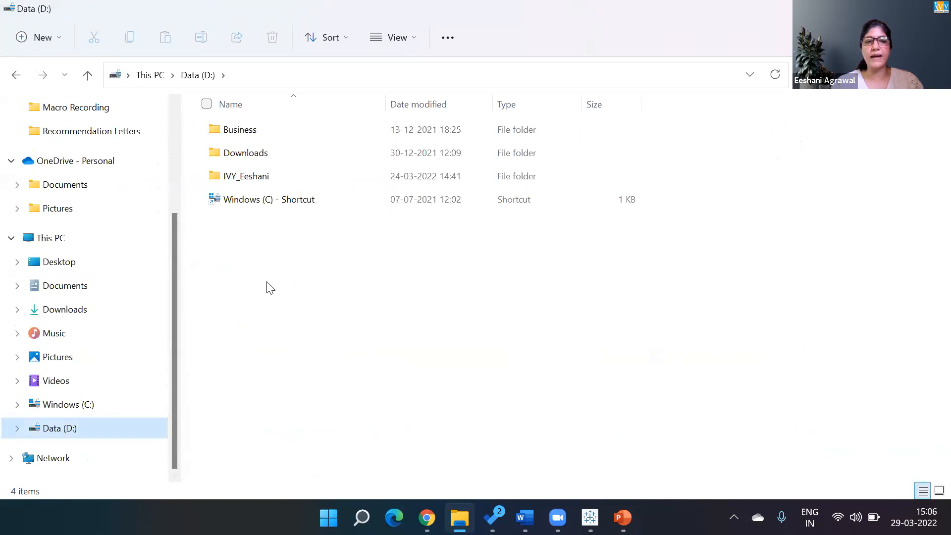
{"action": "double_click", "coordinate": [259, 171]}
{"action": "type", "text": "com"}
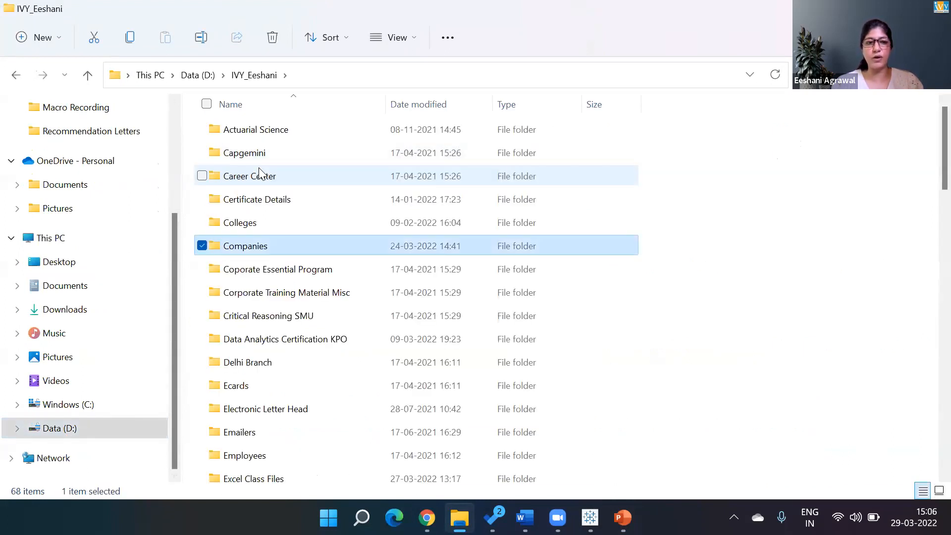
{"action": "key", "text": "Return"}
{"action": "type", "text": "gen"}
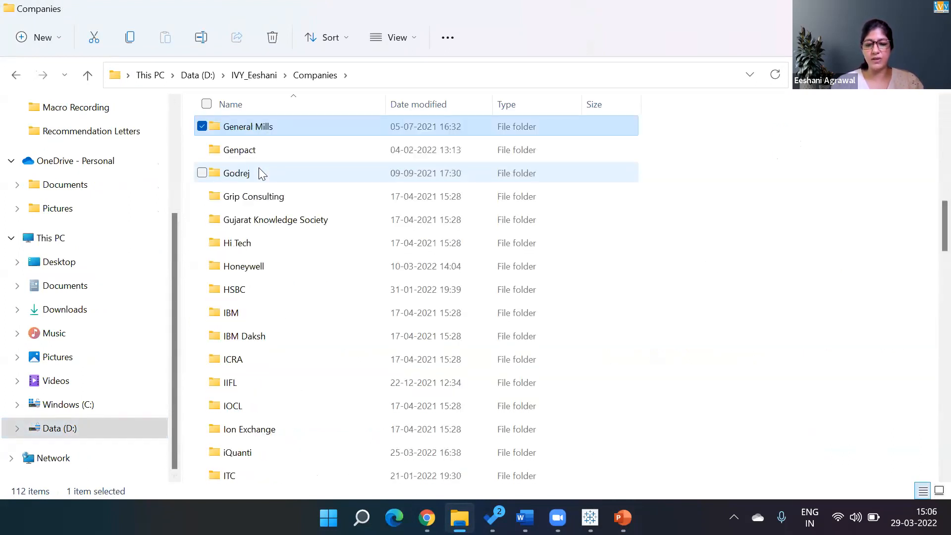
{"action": "type", "text": "p"}
{"action": "key", "text": "Return"}
Step: Open MIS Batch Nov 2021 > Tableau, then bring Tableau's start page forward
{"action": "type", "text": "mis"}
{"action": "key", "text": "Return"}
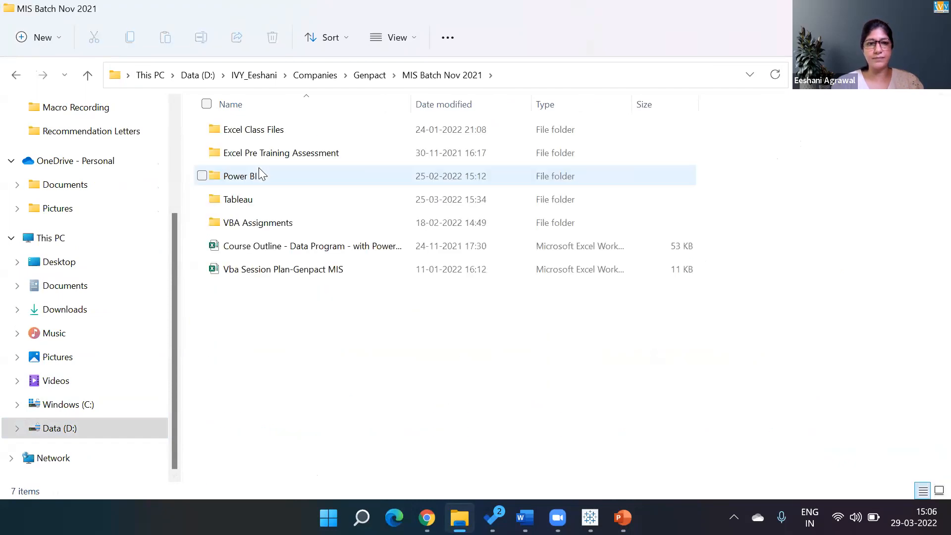
{"action": "key", "text": "BackSpace"}
{"action": "key", "text": "Return"}
{"action": "type", "text": "t"}
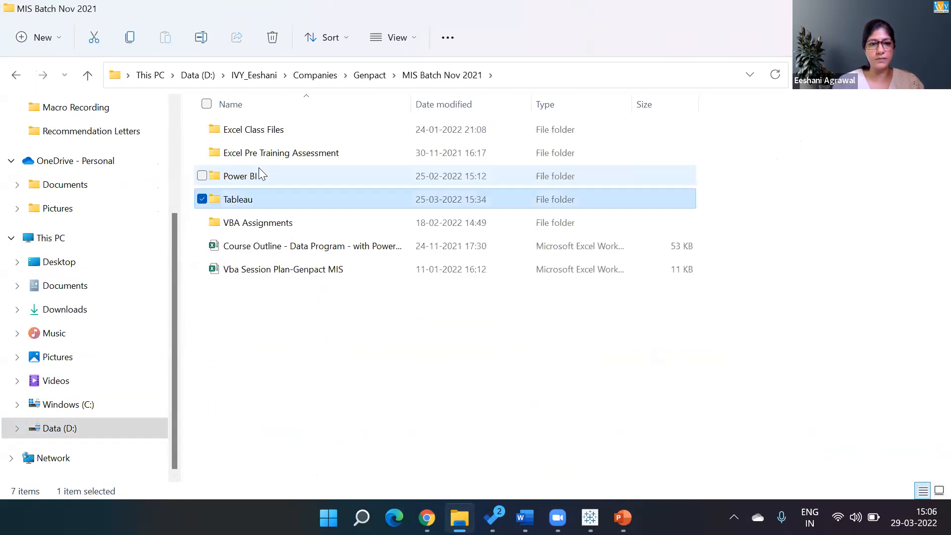
{"action": "key", "text": "Return"}
{"action": "type", "text": "g"}
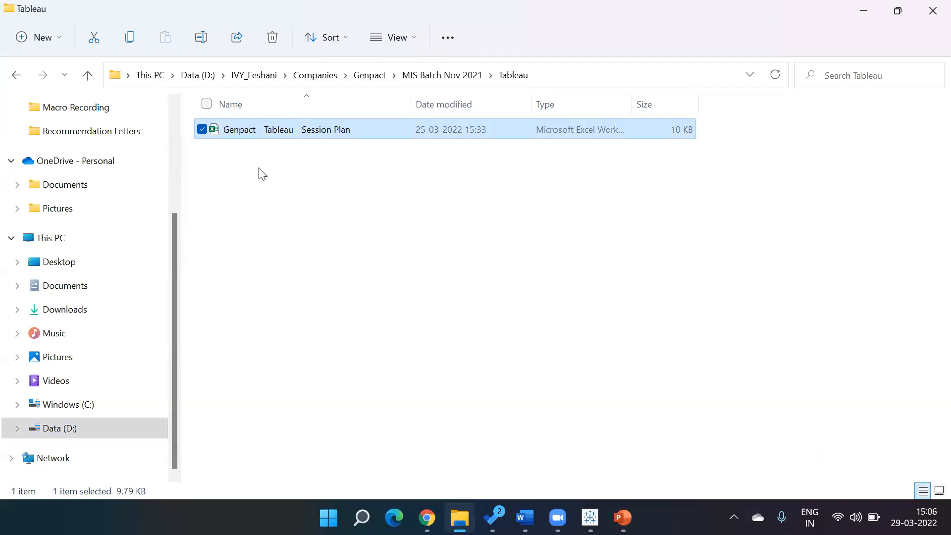
{"action": "left_click", "coordinate": [590, 517]}
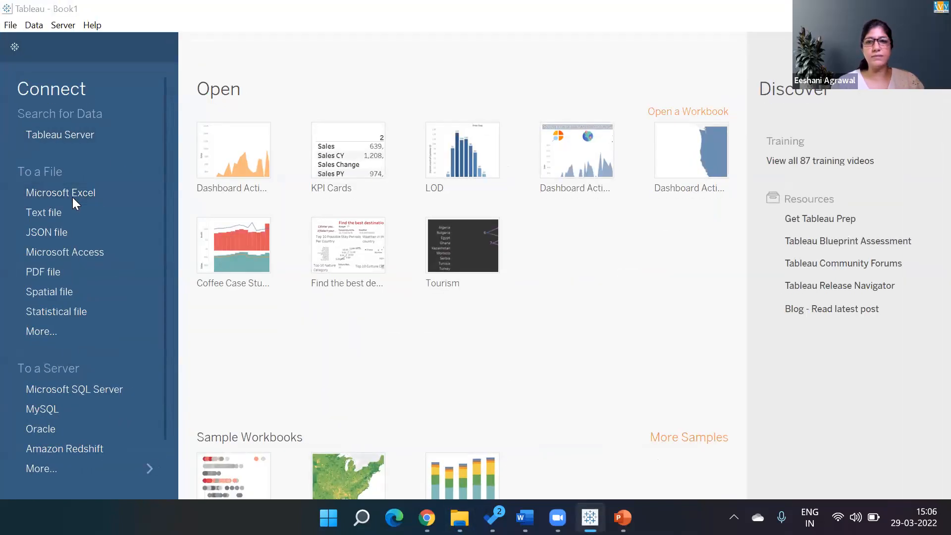
Step: Connect to the Super Store Sales data Excel workbook, loading Orders (20 fields, 11000 rows)
{"action": "left_click", "coordinate": [72, 196]}
{"action": "double_click", "coordinate": [183, 168]}
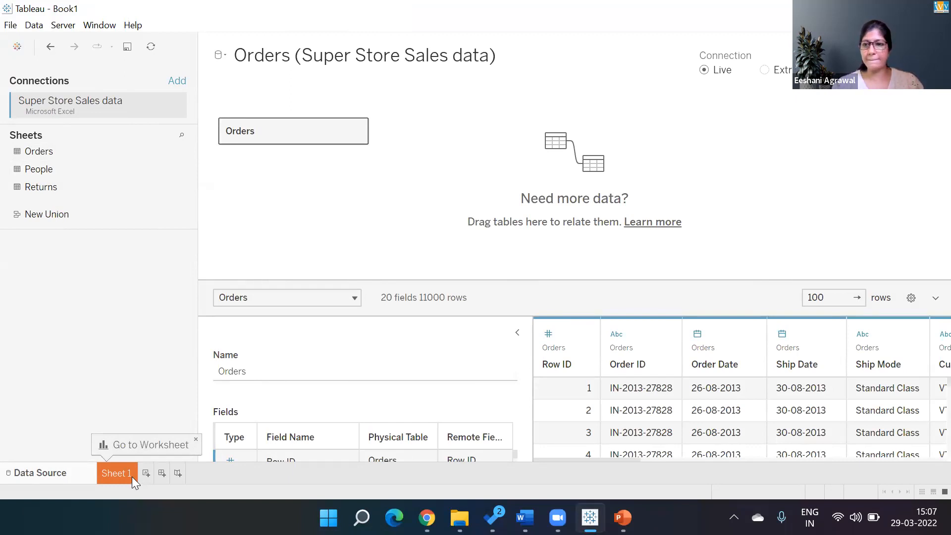
Step: Collapse the Table Details pane and move to the blank Sheet 1 worksheet
{"action": "left_click", "coordinate": [516, 333]}
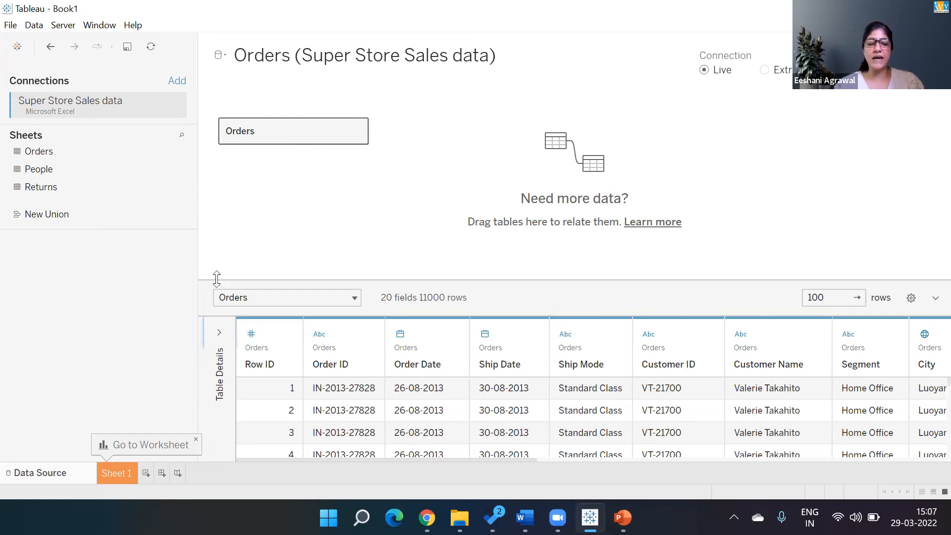
{"action": "left_click", "coordinate": [115, 476]}
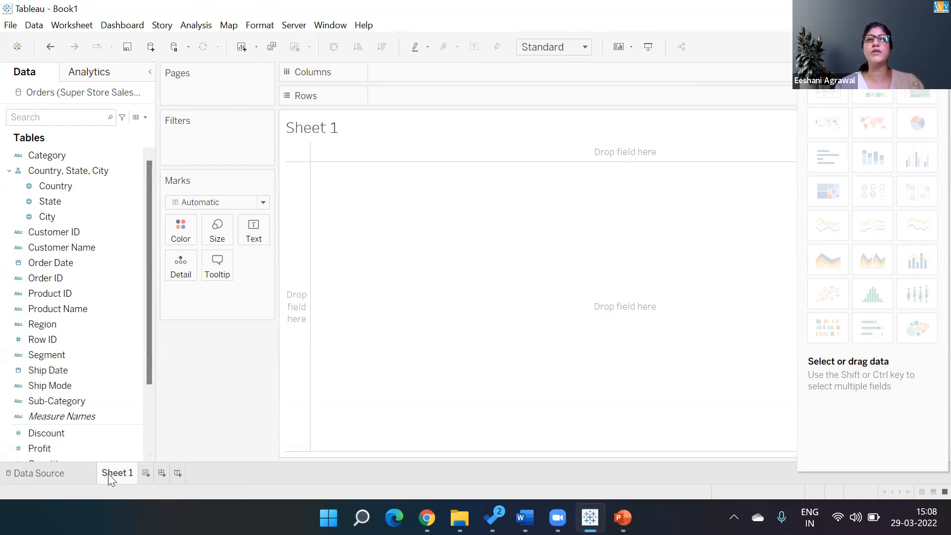
{"action": "mouse_move", "coordinate": [108, 474]}
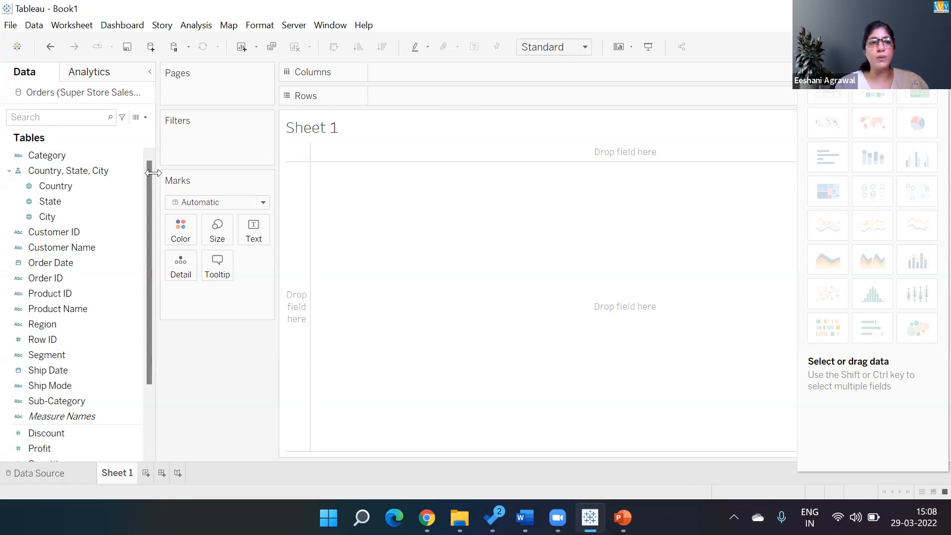
Step: Scroll the Data pane and close the Show Me panel to expose the full blank canvas
{"action": "left_click_drag", "start_coordinate": [150, 176], "coordinate": [149, 281]}
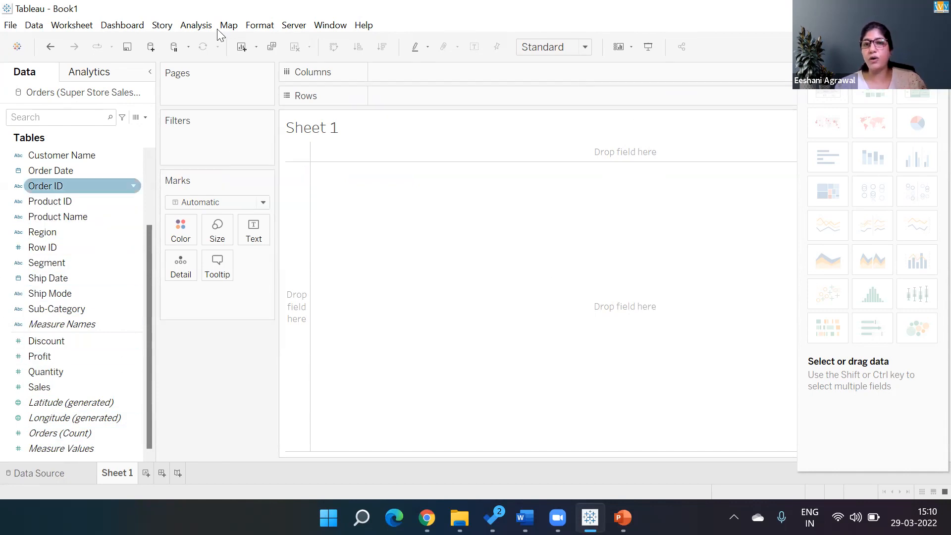
{"action": "left_click", "coordinate": [922, 47]}
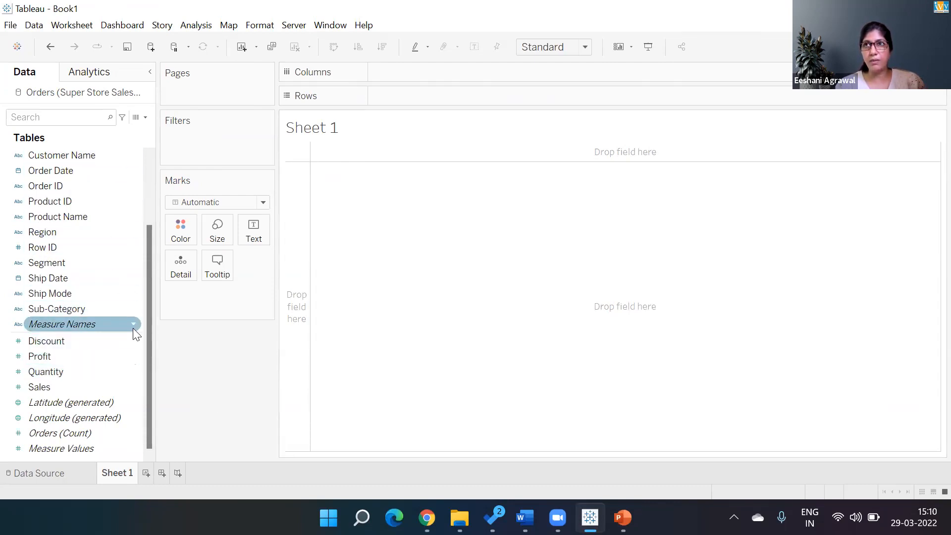
{"action": "mouse_move", "coordinate": [133, 328]}
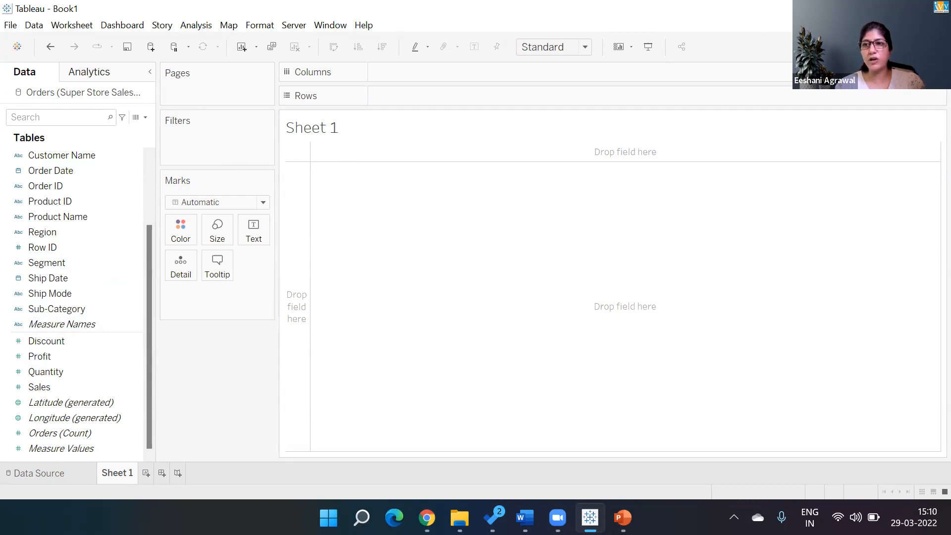
{"action": "left_click", "coordinate": [920, 46]}
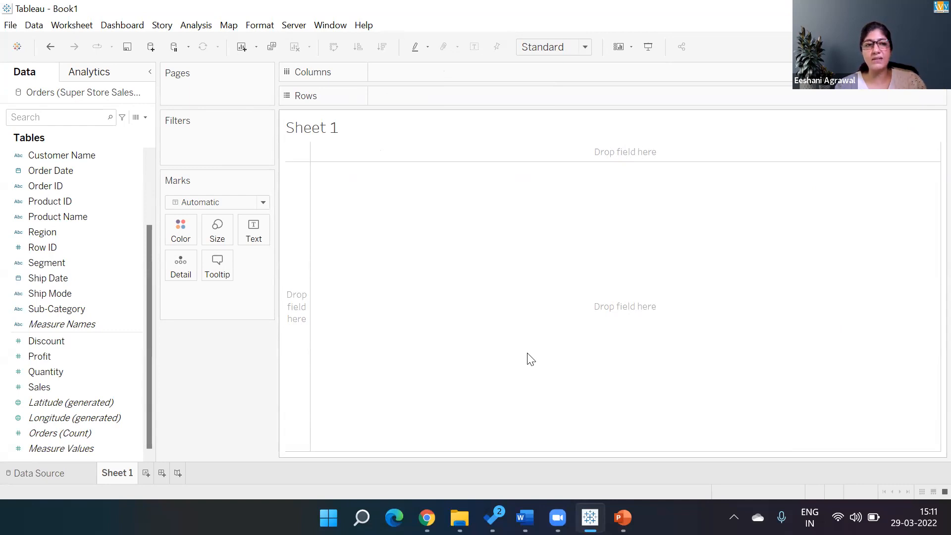
Step: Put Category on Rows and SUM(Sales) on Text, then return to the Orders data source page
{"action": "left_click", "coordinate": [148, 178]}
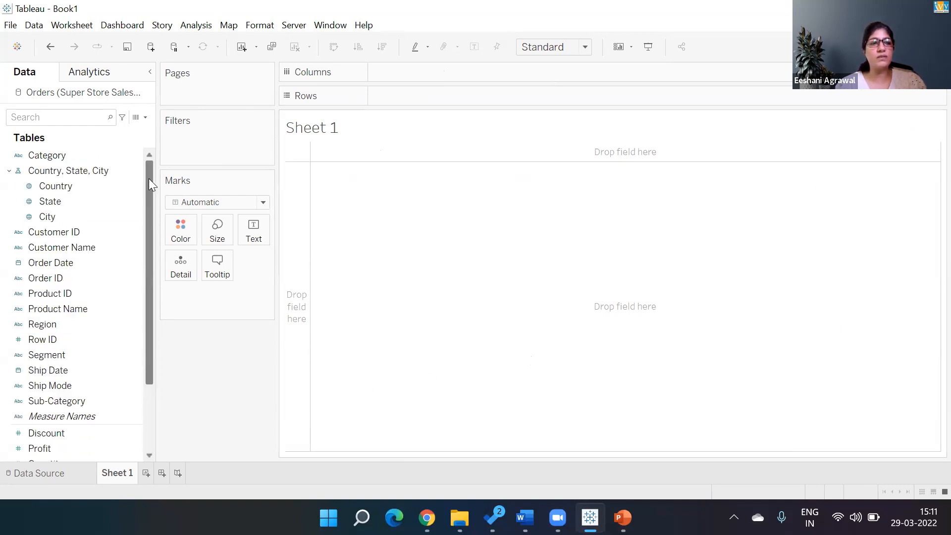
{"action": "double_click", "coordinate": [43, 157]}
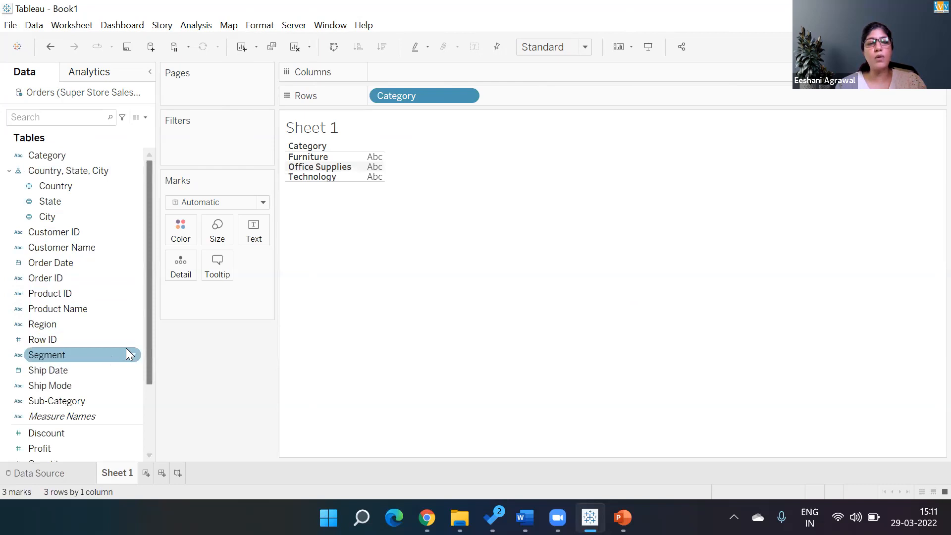
{"action": "scroll", "coordinate": [149, 351], "scroll_direction": "down", "scroll_amount": 2}
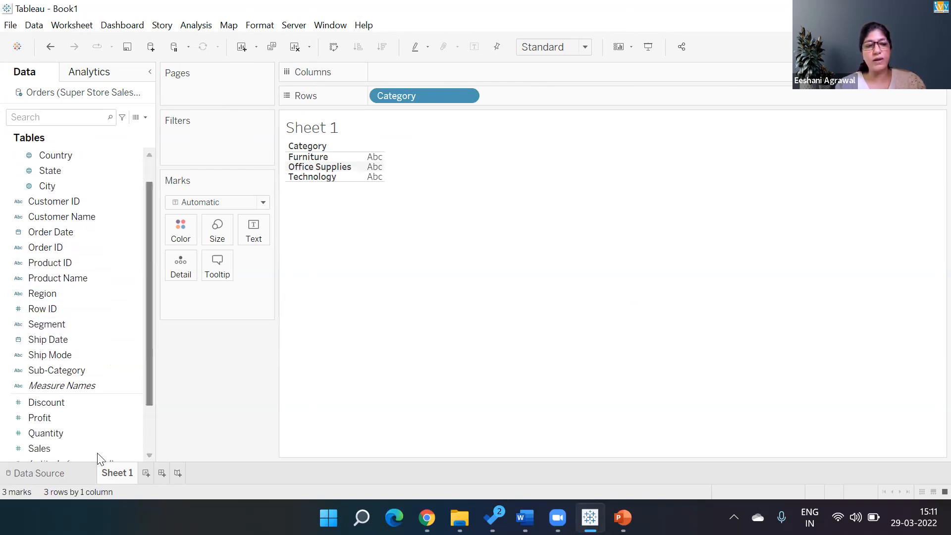
{"action": "double_click", "coordinate": [43, 448]}
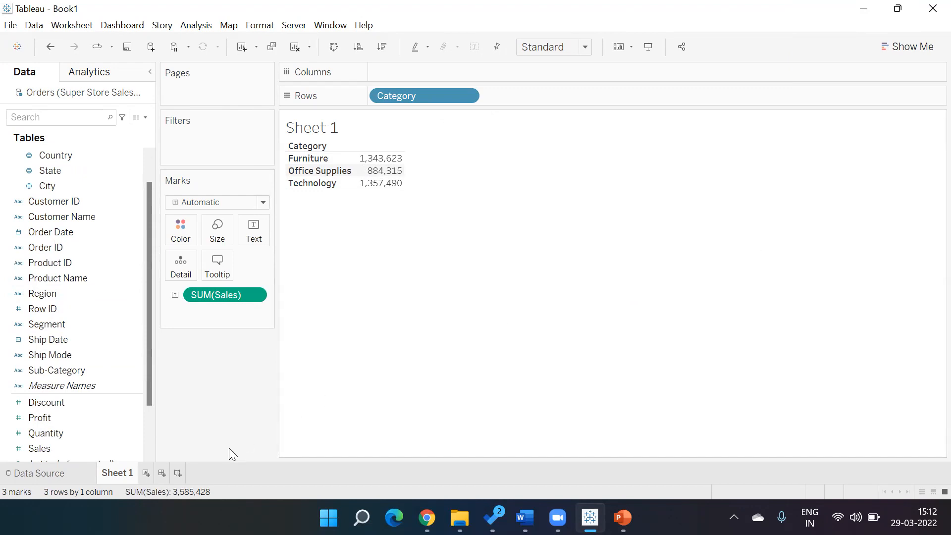
{"action": "left_click", "coordinate": [64, 474]}
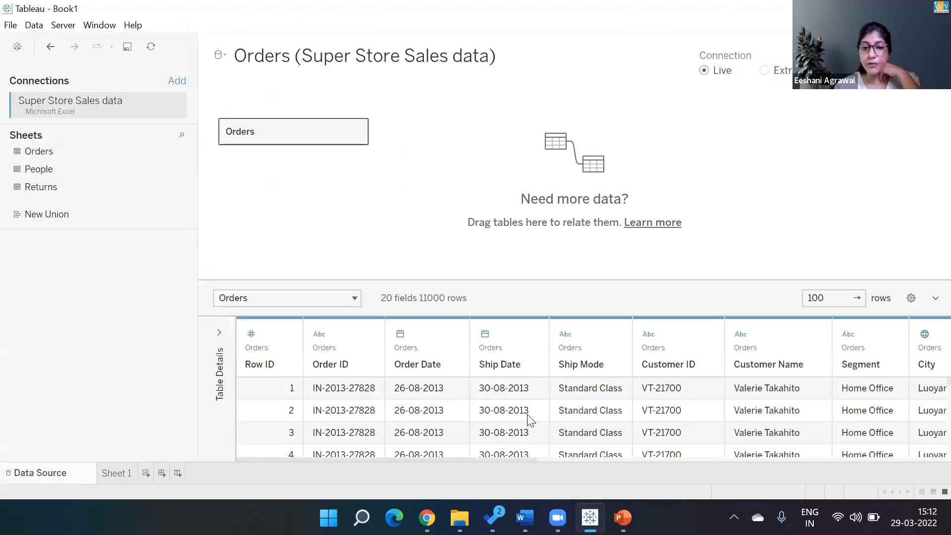
Step: Browse the Orders data columns from Row ID to Profit, then return to Sheet 1
{"action": "key", "text": "Right"}
{"action": "key", "text": "Right"}
{"action": "key", "text": "Right"}
{"action": "key", "text": "Right"}
{"action": "key", "text": "Right"}
{"action": "key", "text": "Right"}
{"action": "key", "text": "Right"}
{"action": "key", "text": "Right"}
{"action": "key", "text": "Right"}
{"action": "key", "text": "Right"}
{"action": "key", "text": "Right"}
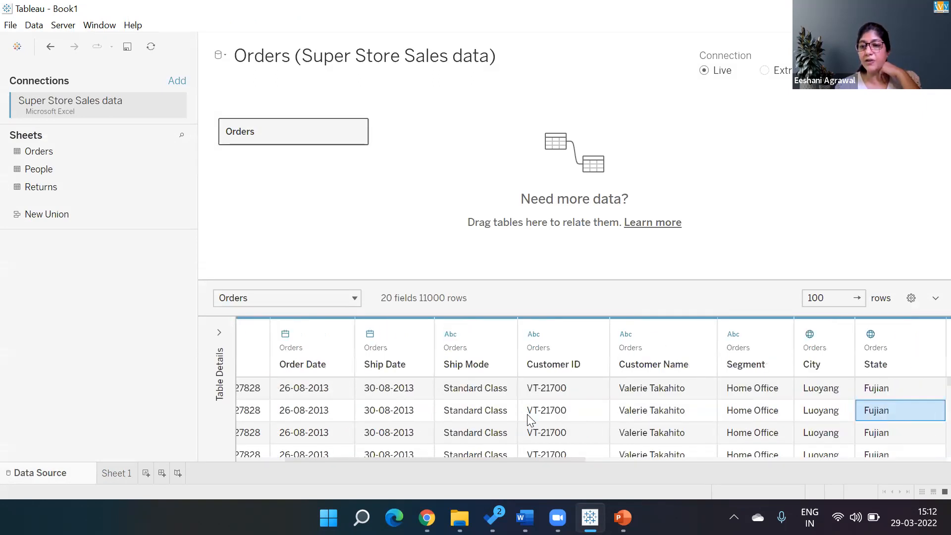
{"action": "key", "text": "Right"}
{"action": "key", "text": "Right"}
{"action": "key", "text": "Right"}
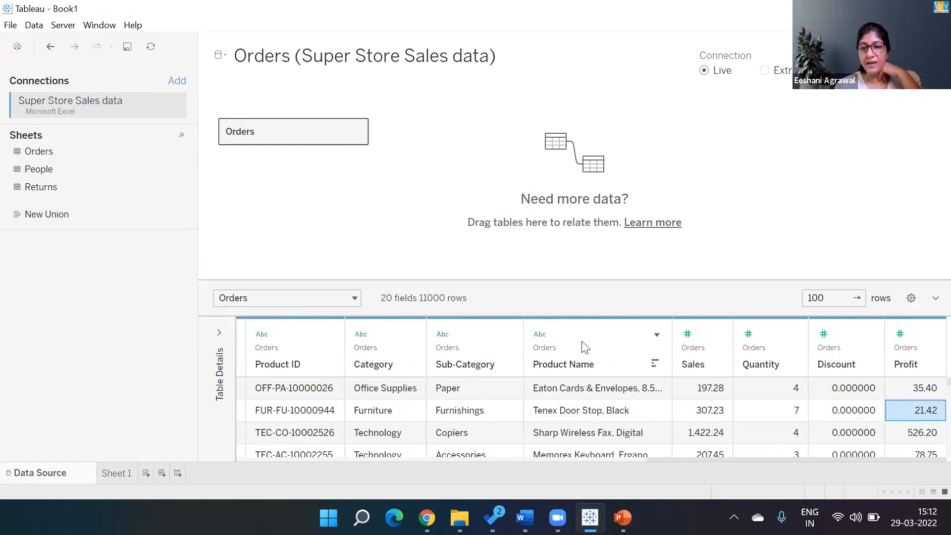
{"action": "key", "text": "Left"}
{"action": "key", "text": "Left"}
{"action": "key", "text": "Left"}
{"action": "key", "text": "Left"}
{"action": "key", "text": "Left"}
{"action": "key", "text": "Left"}
{"action": "key", "text": "Left"}
{"action": "key", "text": "Left"}
{"action": "key", "text": "Left"}
{"action": "key", "text": "Left"}
{"action": "key", "text": "Left"}
{"action": "key", "text": "Left"}
{"action": "key", "text": "Left"}
{"action": "key", "text": "Left"}
{"action": "key", "text": "Left"}
{"action": "key", "text": "Left"}
{"action": "key", "text": "Left"}
{"action": "key", "text": "Left"}
{"action": "key", "text": "Left"}
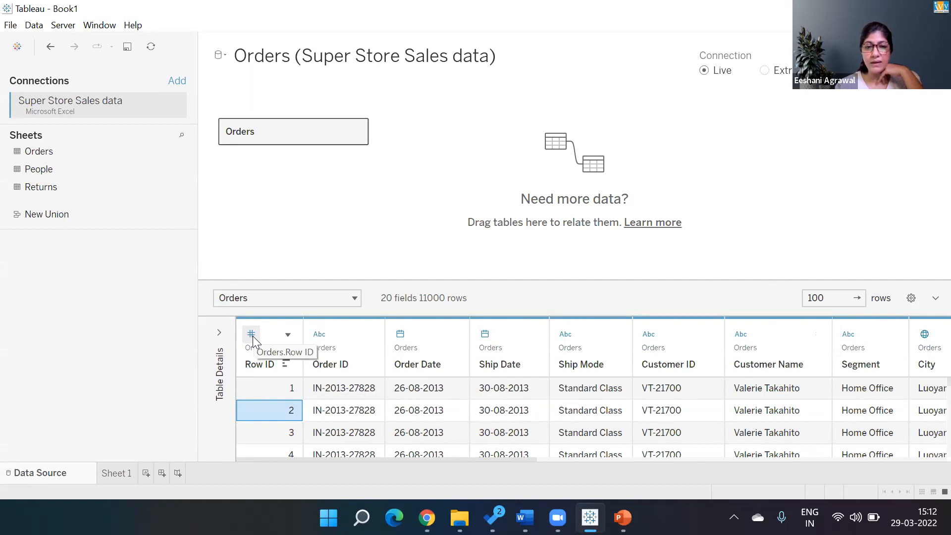
{"action": "key", "text": "Right"}
{"action": "key", "text": "Right"}
{"action": "key", "text": "Right"}
{"action": "key", "text": "Right"}
{"action": "key", "text": "Right"}
{"action": "key", "text": "Right"}
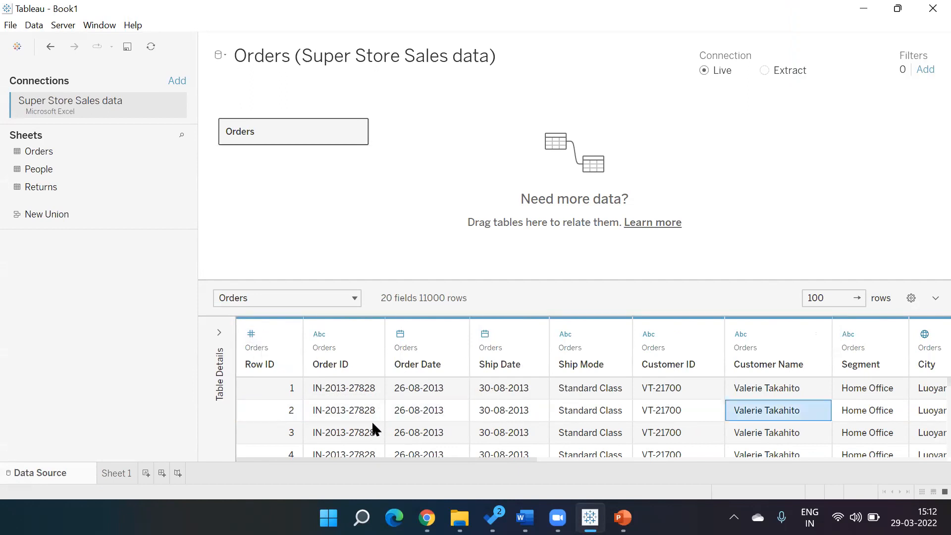
{"action": "key", "text": "Right"}
{"action": "key", "text": "Right"}
{"action": "key", "text": "Right"}
{"action": "key", "text": "Right"}
{"action": "key", "text": "Right"}
{"action": "key", "text": "Right"}
{"action": "key", "text": "Right"}
{"action": "key", "text": "Right"}
{"action": "key", "text": "Right"}
{"action": "key", "text": "Right"}
{"action": "key", "text": "Right"}
{"action": "key", "text": "Right"}
{"action": "key", "text": "Right"}
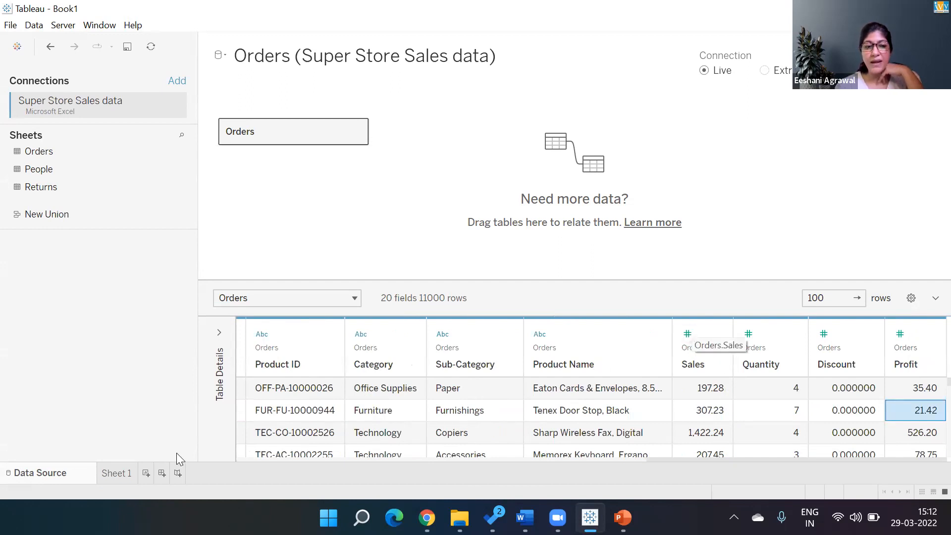
{"action": "left_click", "coordinate": [111, 473]}
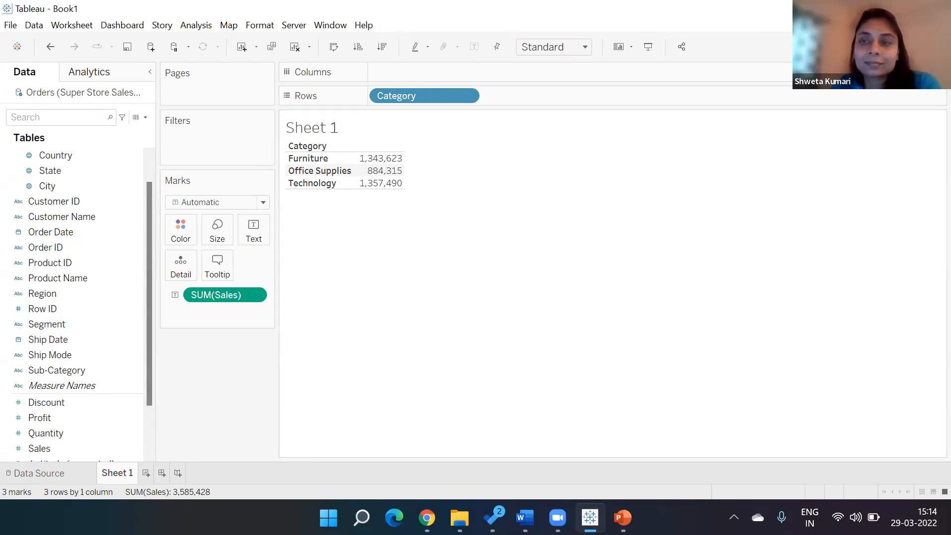
Step: Open the Show Me panel to see chart suggestions for the Category sales table
{"action": "left_click", "coordinate": [920, 46]}
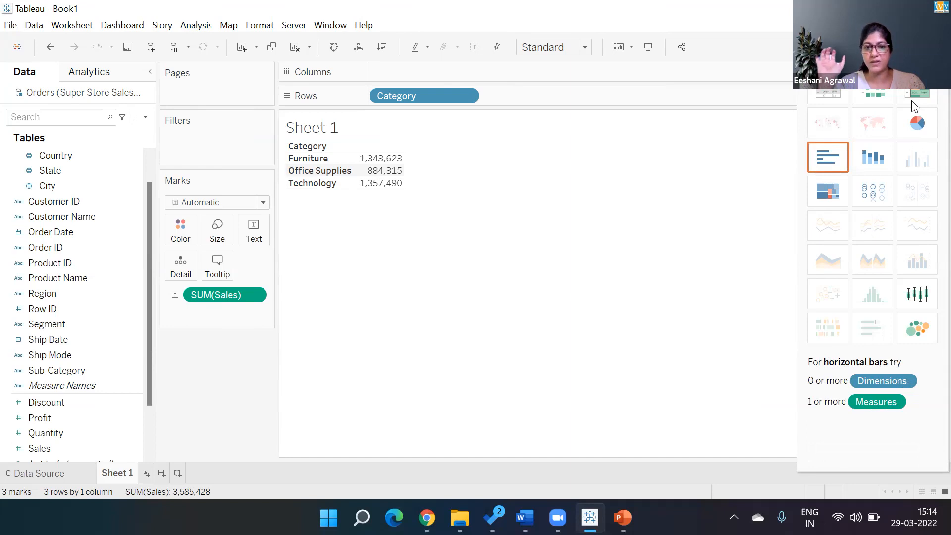
Step: Remove SUM(Sales) from the Marks card and select the Sales measure in the Data pane
{"action": "left_click_drag", "start_coordinate": [212, 296], "coordinate": [217, 393]}
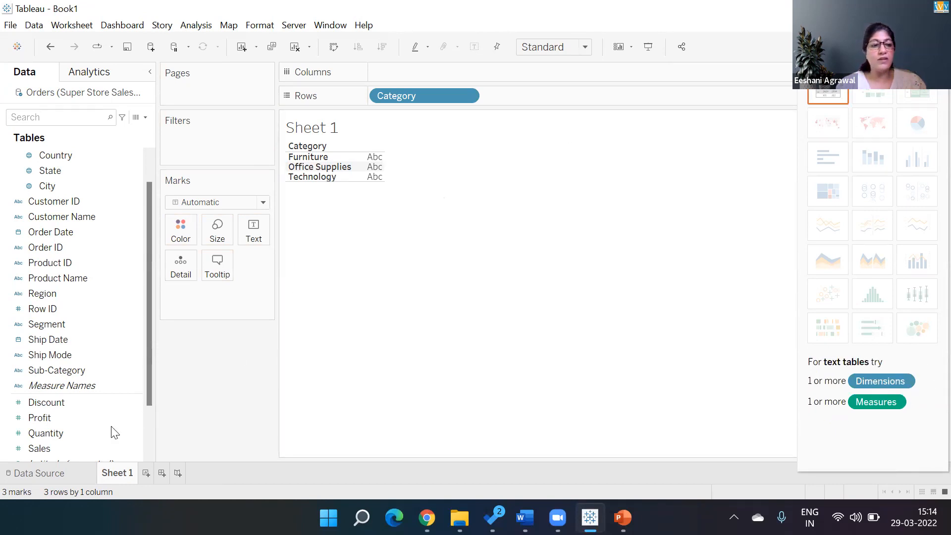
{"action": "left_click", "coordinate": [85, 449]}
Step: Add SUM(Sales) to the Category table: 1,343,623, 884,315 and 1,357,490
{"action": "double_click", "coordinate": [85, 448]}
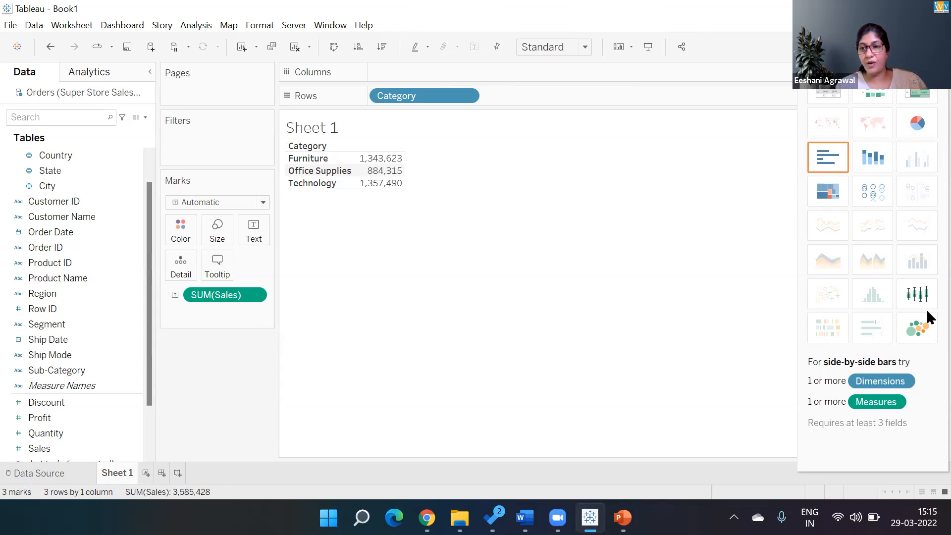
Step: Change the Category sales view to horizontal bars, then to a treemap
{"action": "left_click", "coordinate": [838, 158]}
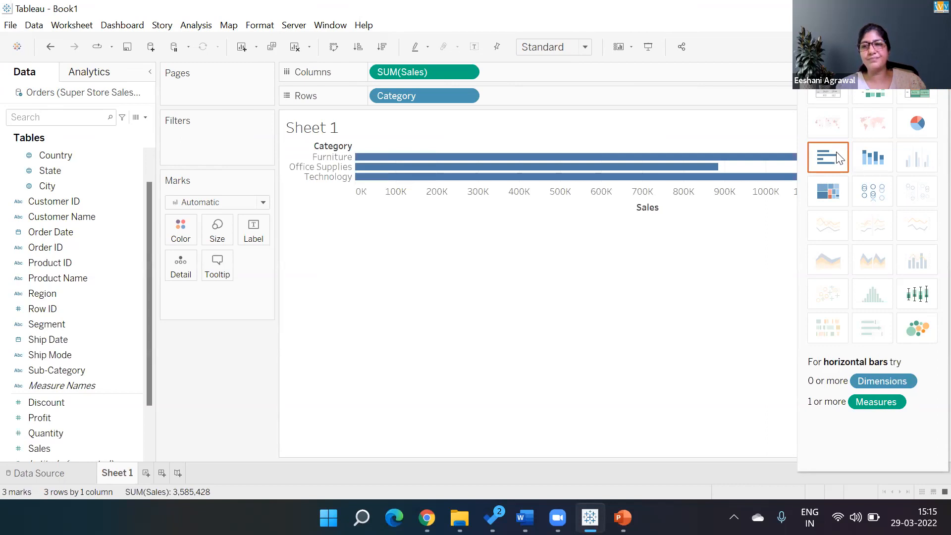
{"action": "left_click", "coordinate": [836, 197]}
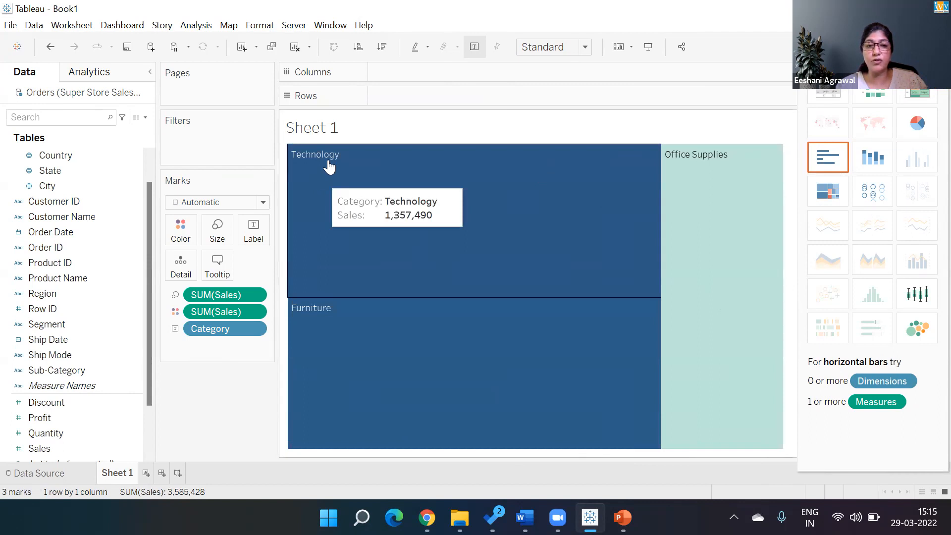
Step: Retitle the treemap 'CATEGORY WISE SALE' and hide Show Me to reveal the SUM(Sales) legend
{"action": "double_click", "coordinate": [325, 133]}
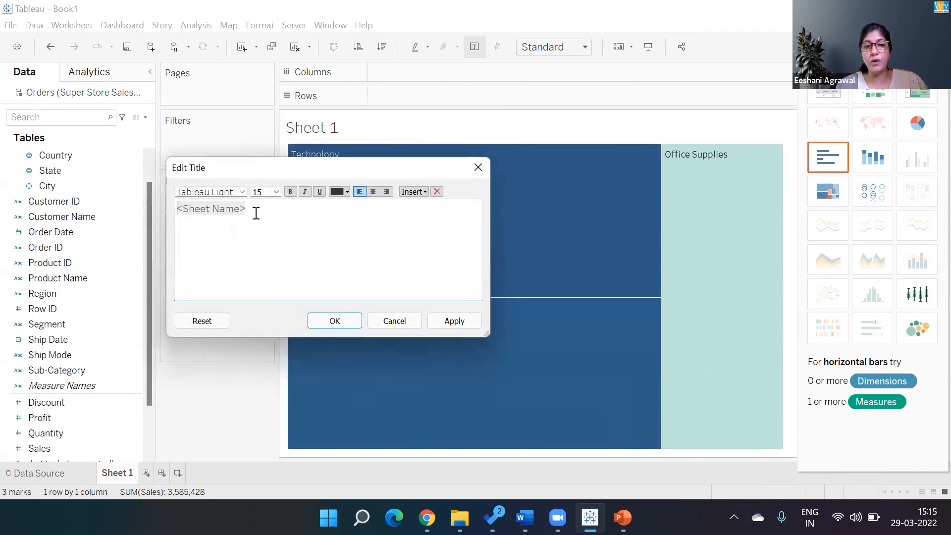
{"action": "left_click_drag", "start_coordinate": [256, 211], "coordinate": [134, 218]}
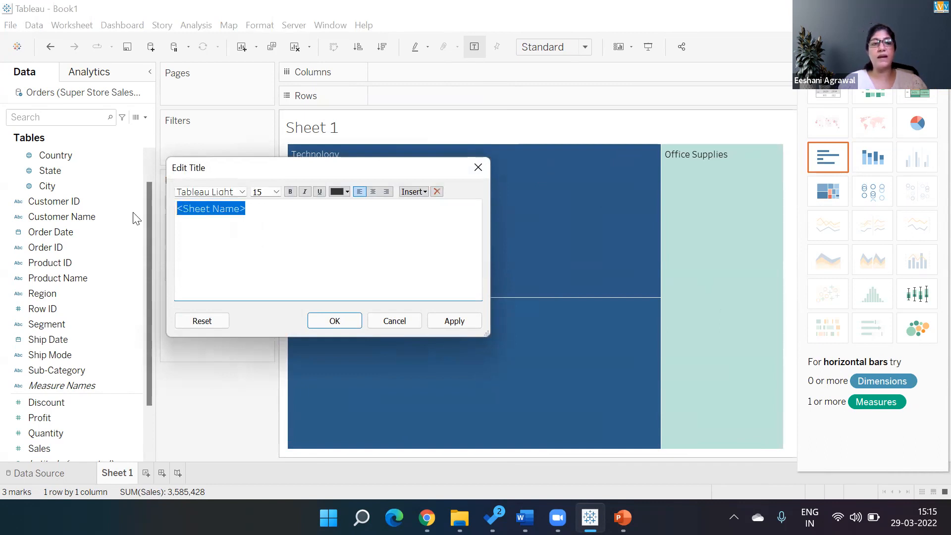
{"action": "type", "text": "CATE"}
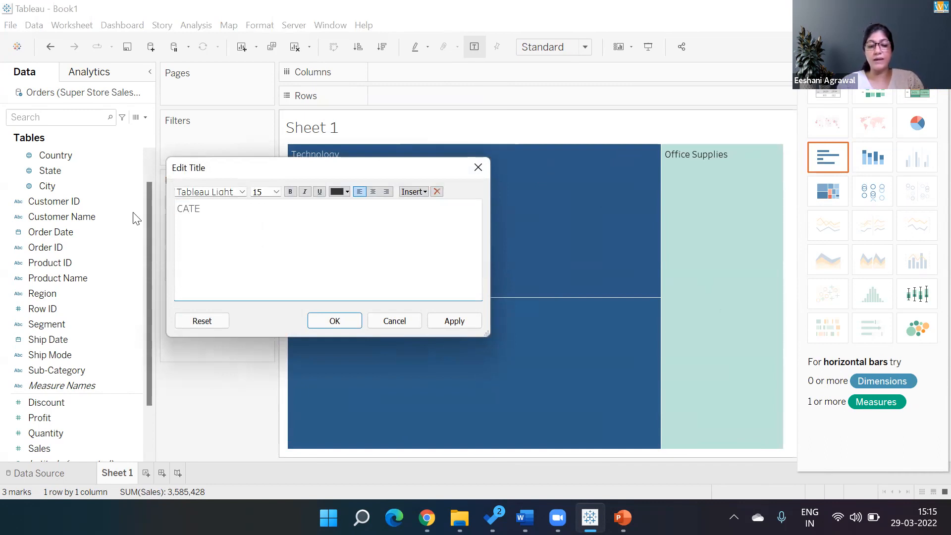
{"action": "type", "text": "GORY WISE SALE"}
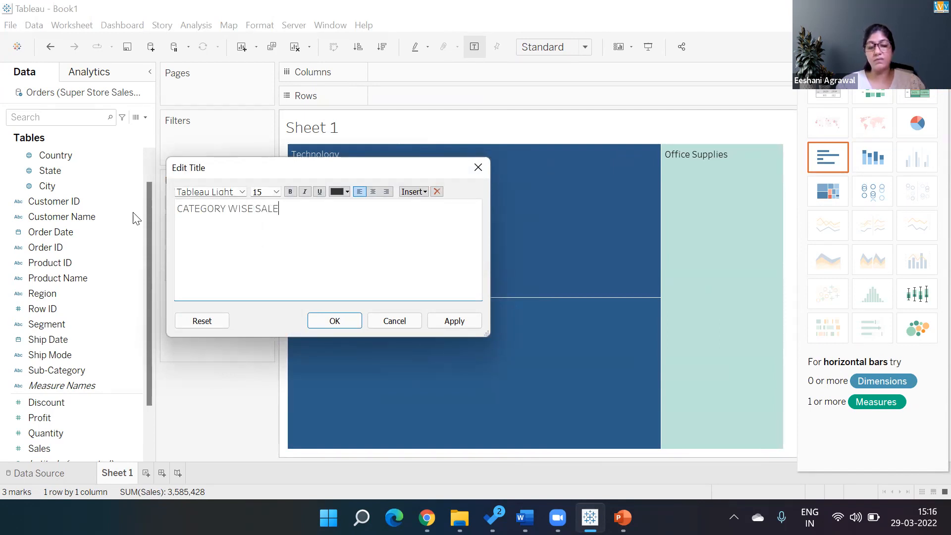
{"action": "left_click_drag", "start_coordinate": [292, 208], "coordinate": [139, 215]}
{"action": "key", "text": "Right"}
{"action": "left_click_drag", "start_coordinate": [280, 208], "coordinate": [176, 206]}
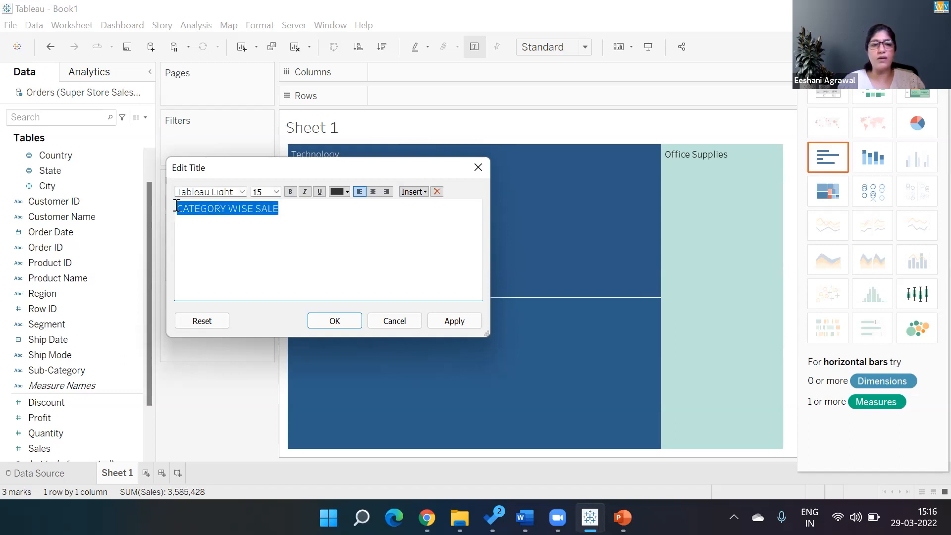
{"action": "left_click", "coordinate": [333, 322]}
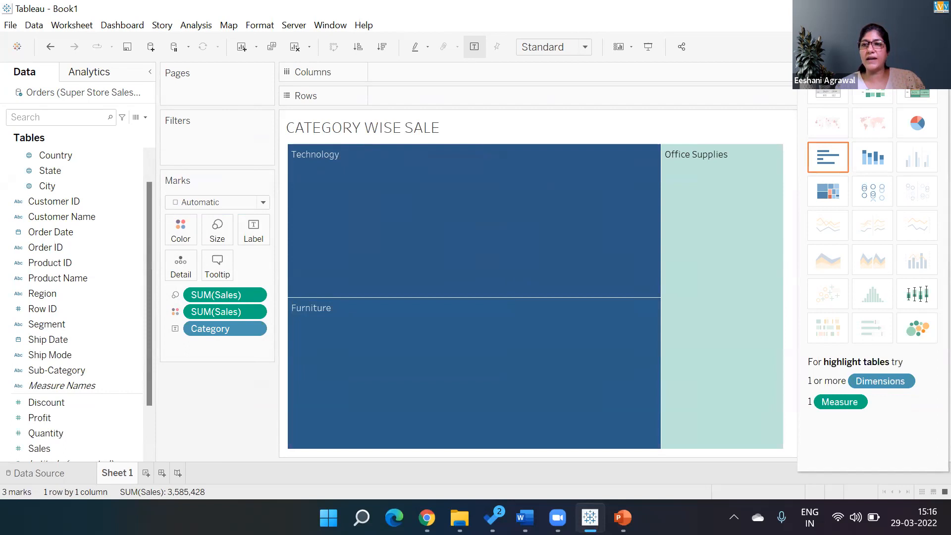
{"action": "left_click", "coordinate": [920, 46]}
{"action": "mouse_move", "coordinate": [707, 277]}
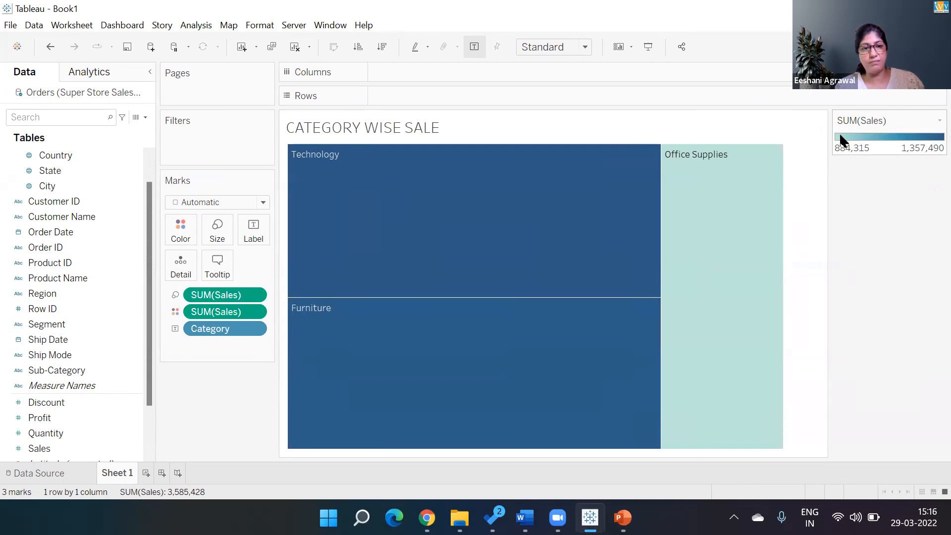
{"action": "mouse_move", "coordinate": [451, 266]}
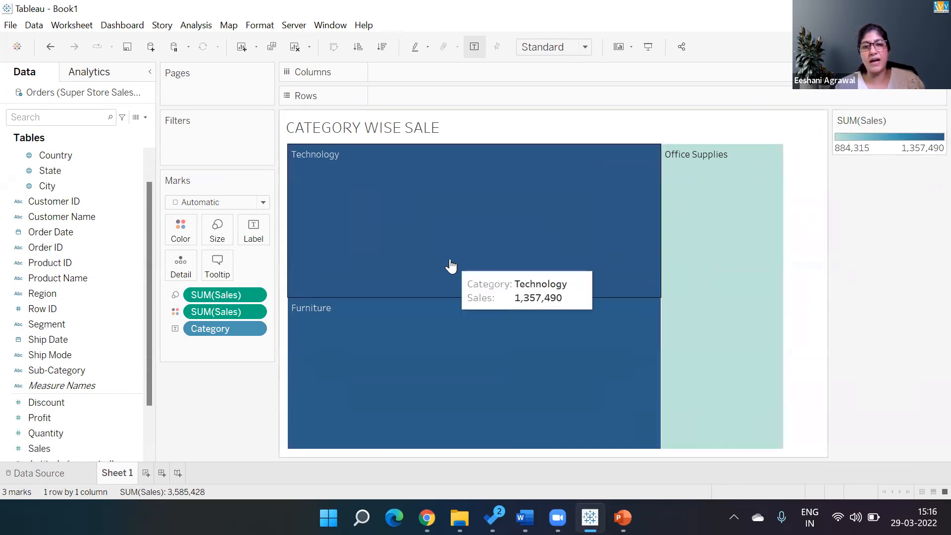
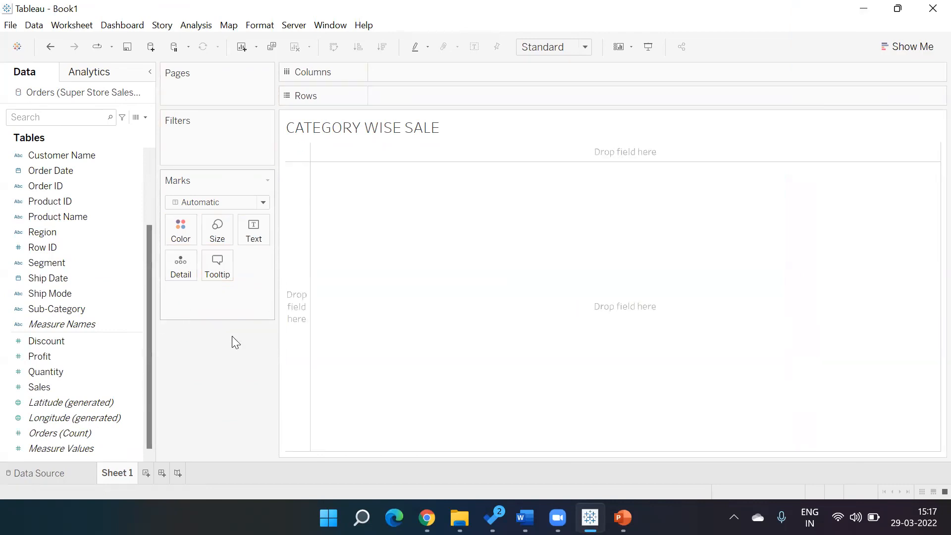
Step: Bring back the CATEGORY WISE SALE treemap of SUM(Sales) by Category, with its 884,315–1,357,490 colour legend
{"action": "key", "text": "ctrl+z"}
{"action": "key", "text": "ctrl+z"}
{"action": "key", "text": "ctrl+z"}
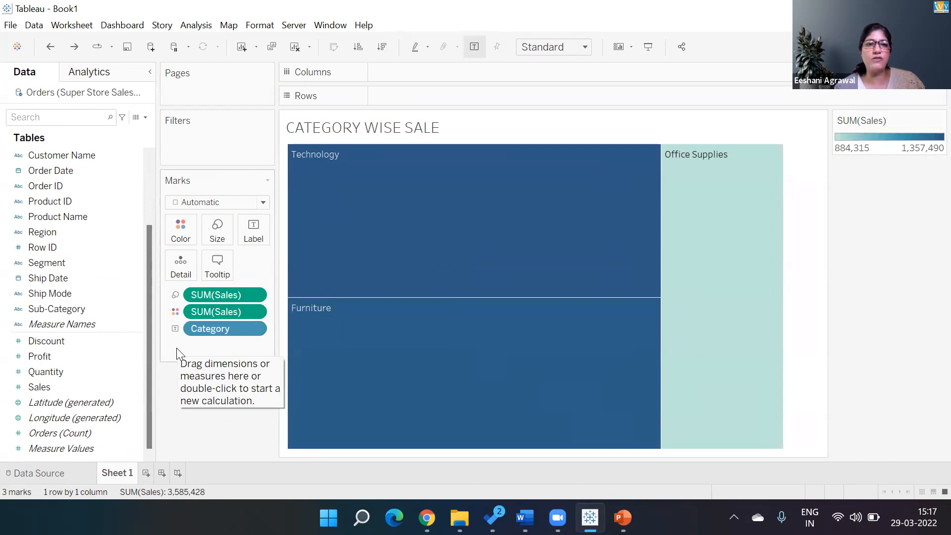
{"action": "left_click", "coordinate": [296, 52]}
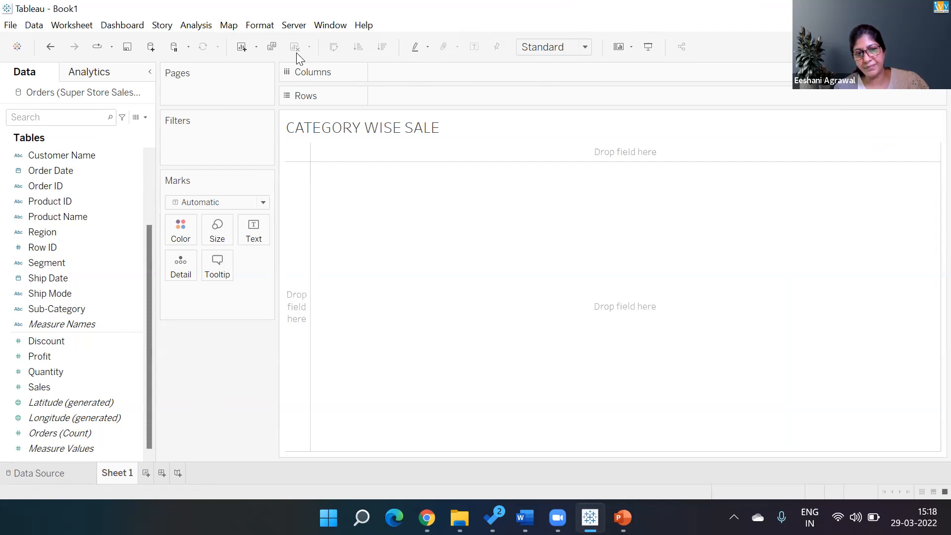
{"action": "key", "text": "ctrl+z"}
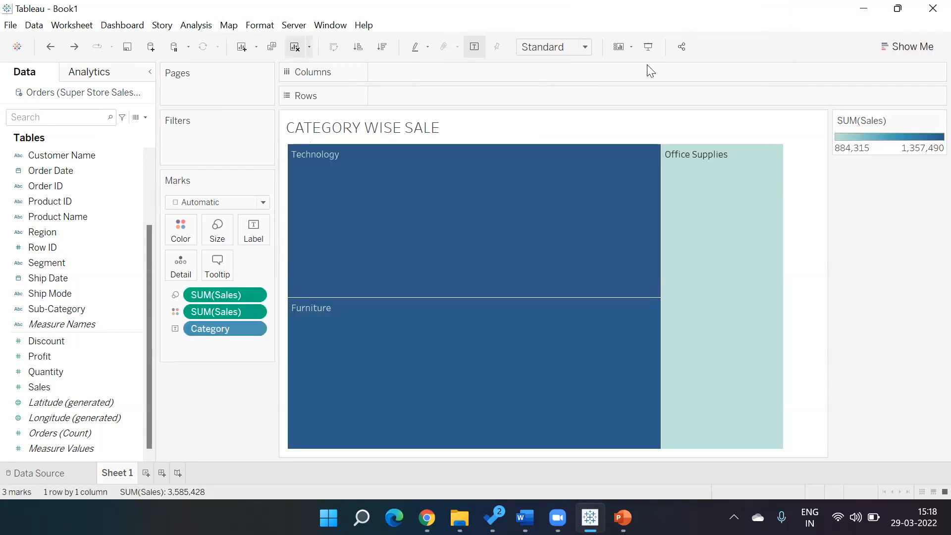
{"action": "mouse_move", "coordinate": [784, 153]}
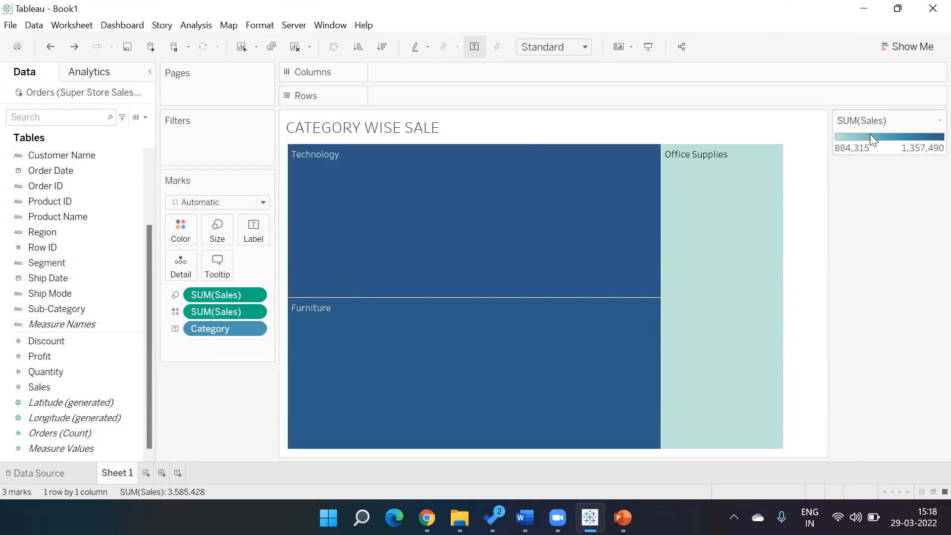
Step: Recolour the sales treemap with the Orange-Blue Diverging palette
{"action": "left_click", "coordinate": [939, 121]}
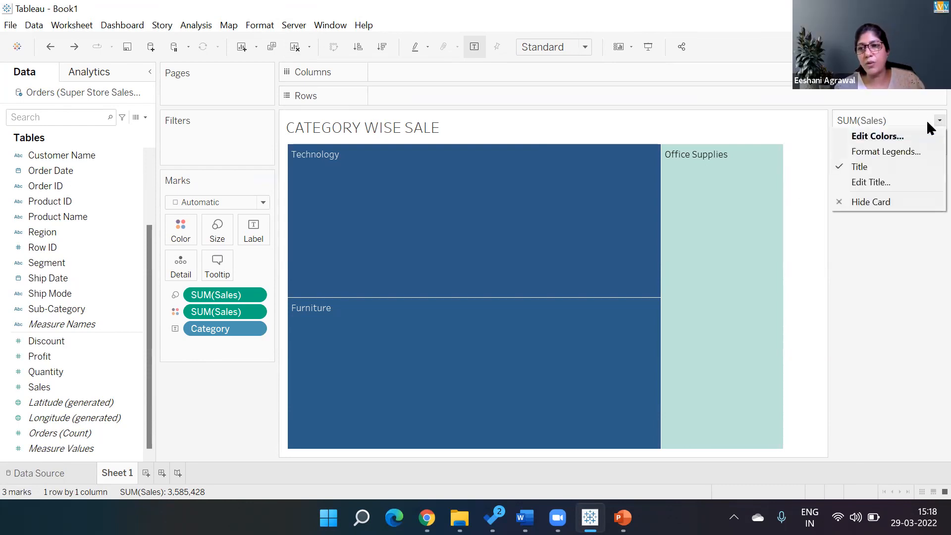
{"action": "left_click", "coordinate": [893, 136]}
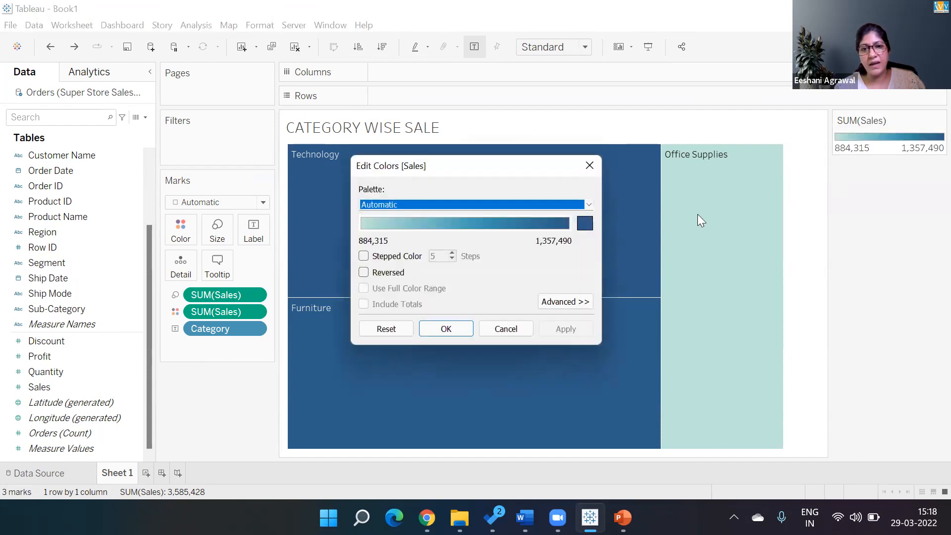
{"action": "left_click", "coordinate": [588, 205]}
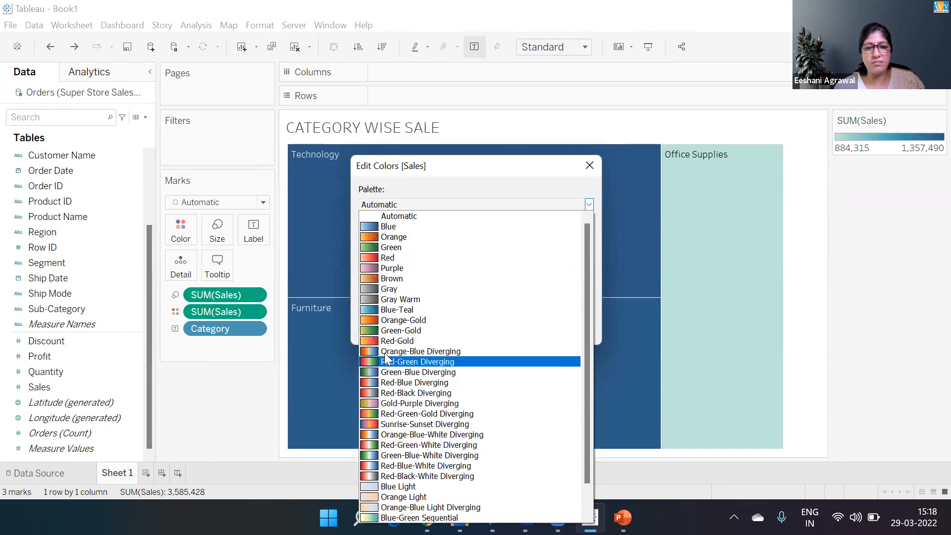
{"action": "left_click", "coordinate": [386, 351]}
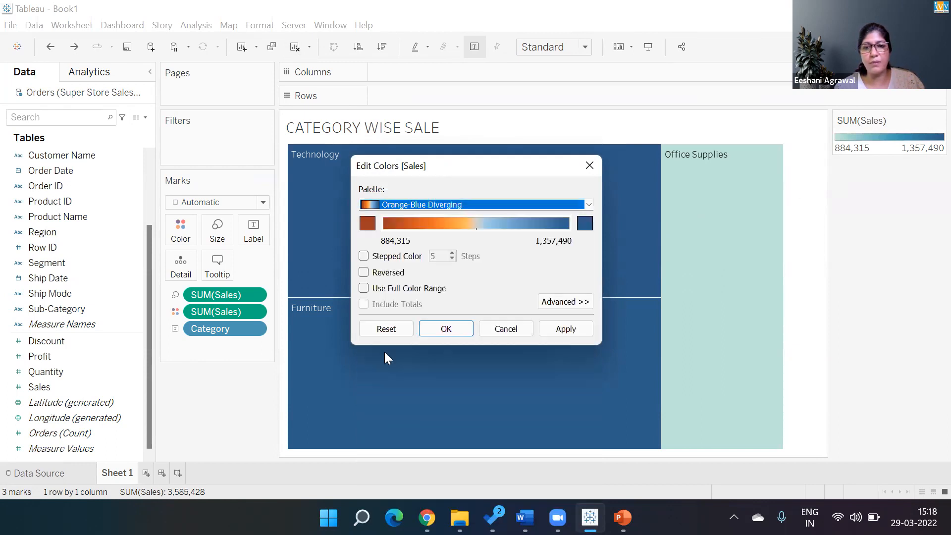
{"action": "left_click", "coordinate": [553, 335]}
{"action": "left_click", "coordinate": [436, 329]}
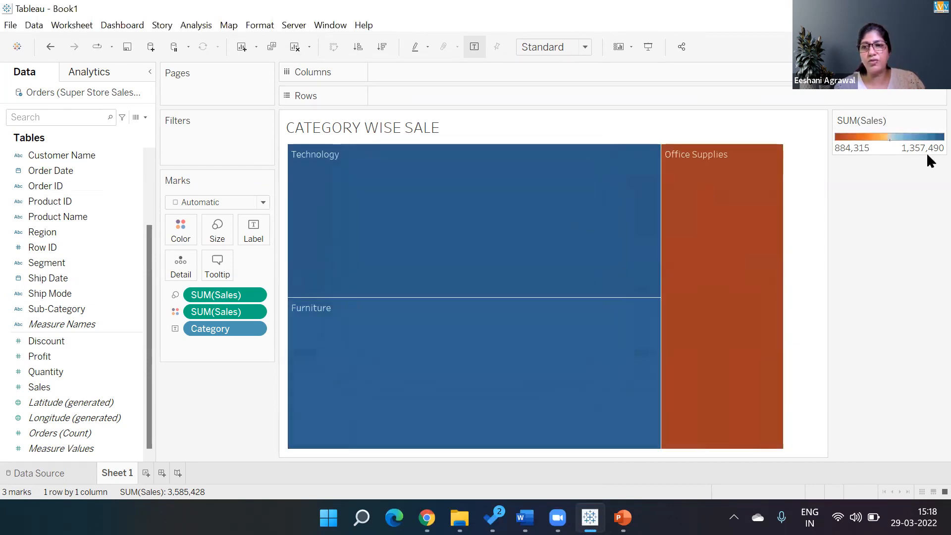
Step: Switch the treemap to the Red-Black-White Diverging palette, making Office Supplies red
{"action": "left_click", "coordinate": [939, 120]}
{"action": "left_click", "coordinate": [876, 138]}
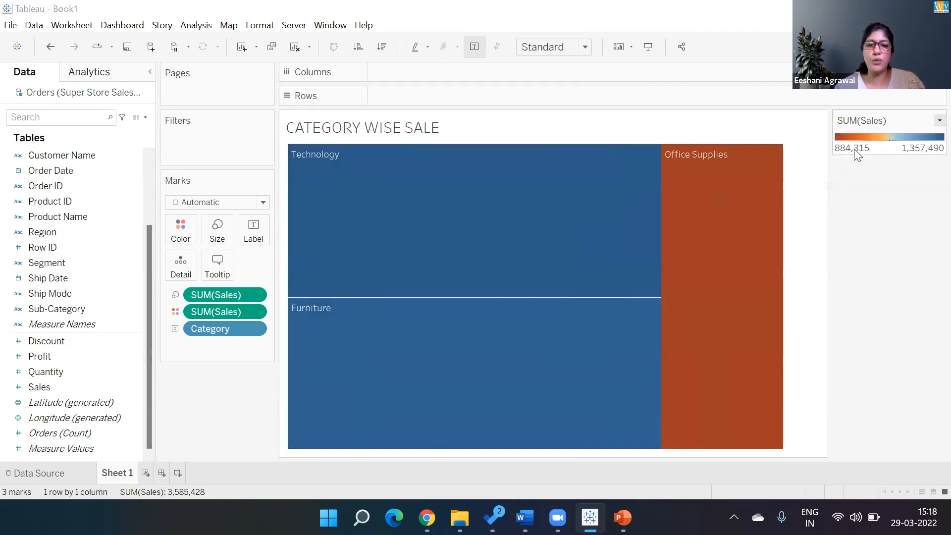
{"action": "left_click", "coordinate": [588, 205]}
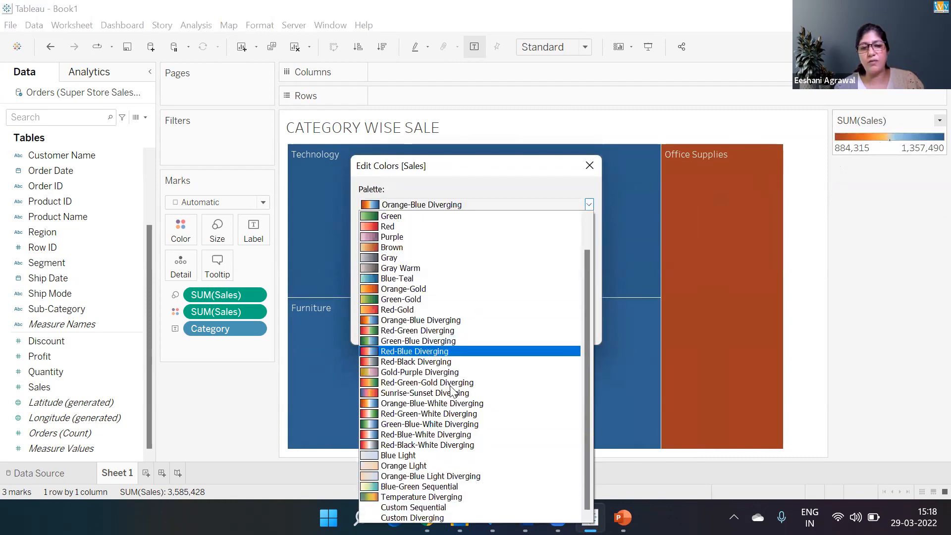
{"action": "left_click", "coordinate": [460, 442]}
{"action": "left_click", "coordinate": [568, 330]}
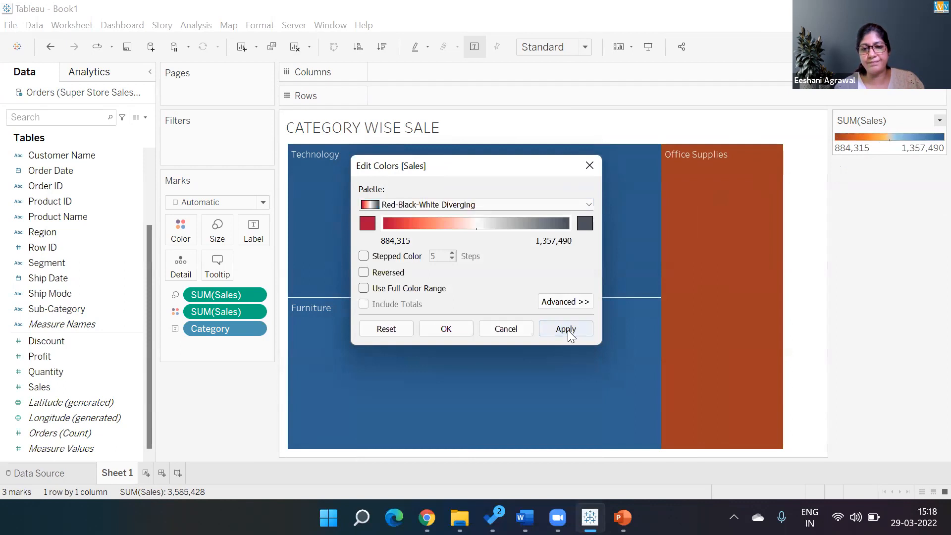
{"action": "left_click", "coordinate": [436, 330]}
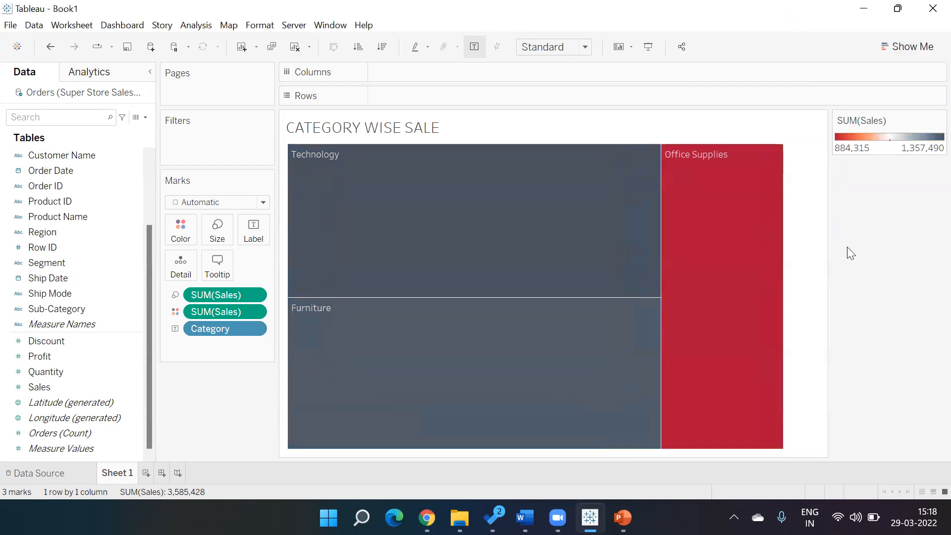
{"action": "left_click", "coordinate": [936, 121]}
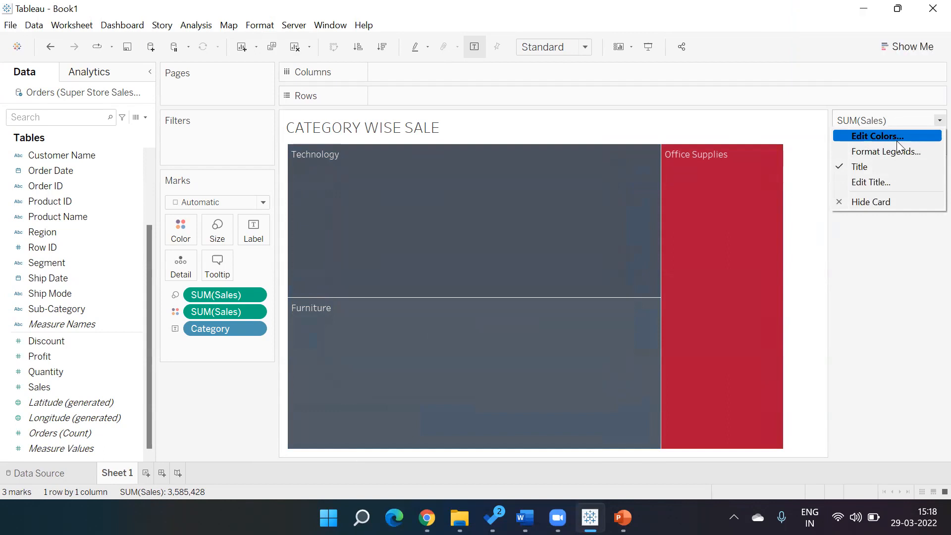
{"action": "left_click", "coordinate": [880, 295]}
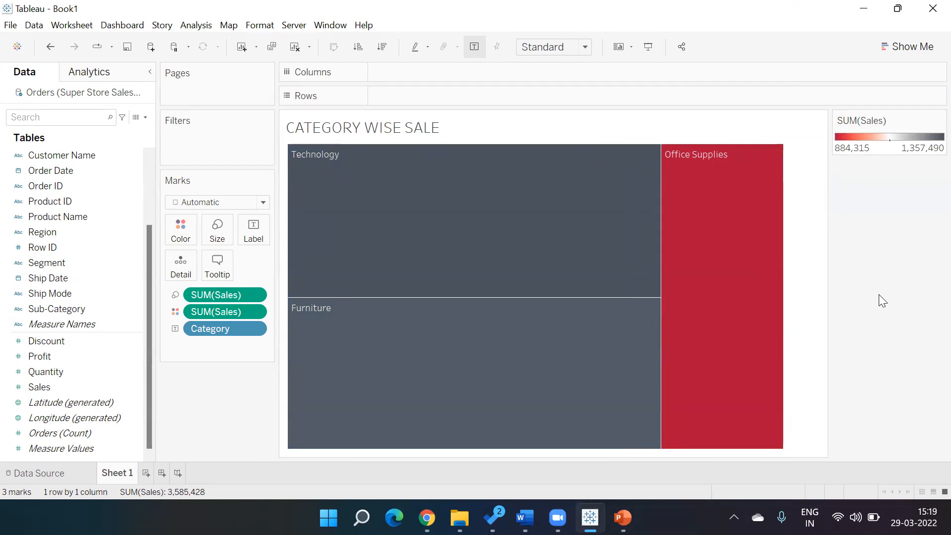
{"action": "mouse_move", "coordinate": [442, 148]}
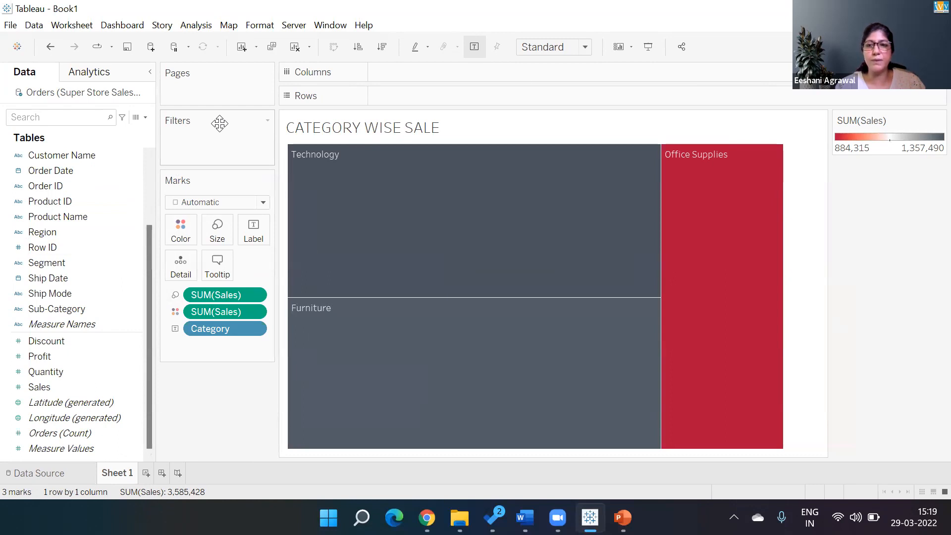
Step: Convert the treemap to horizontal category sales bars sorted highest first
{"action": "left_click", "coordinate": [931, 47]}
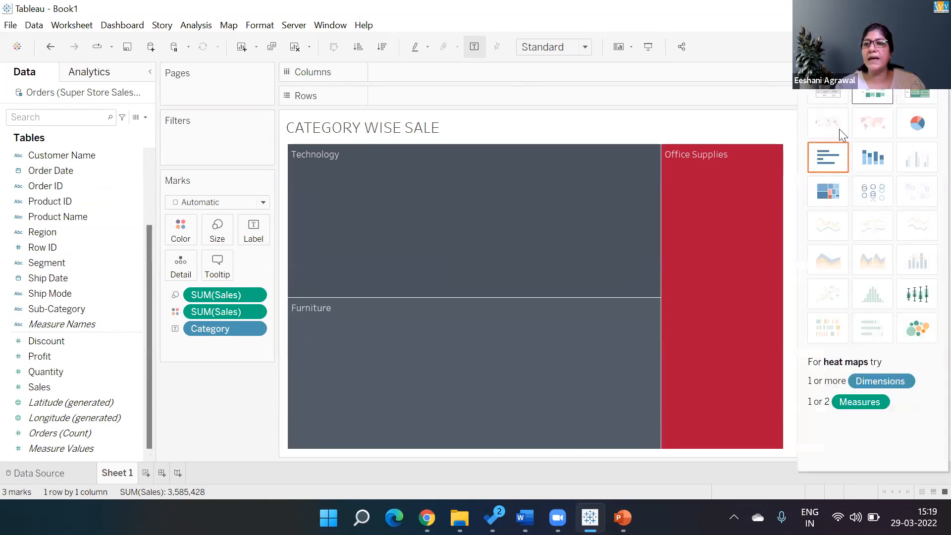
{"action": "left_click", "coordinate": [826, 156]}
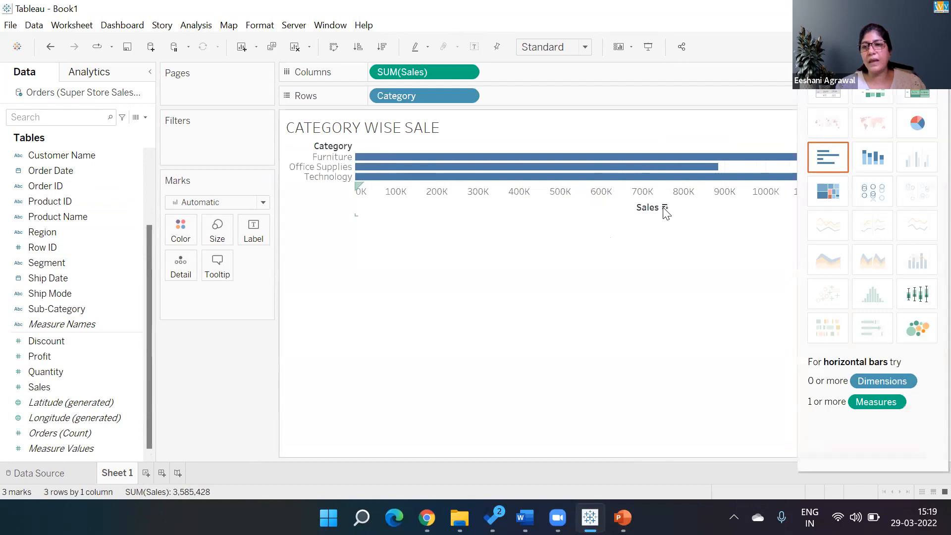
{"action": "left_click", "coordinate": [664, 207]}
{"action": "left_click", "coordinate": [931, 47]}
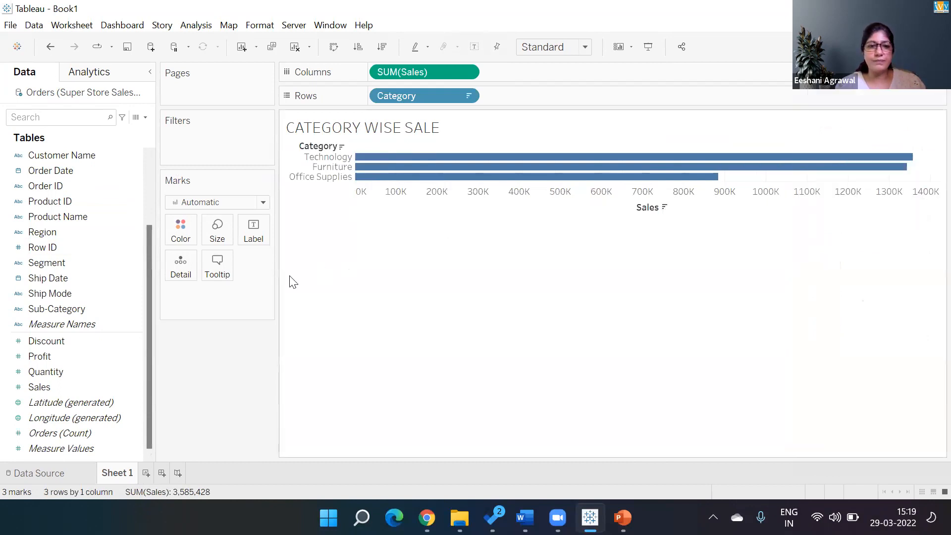
Step: Colour the bars teal at 88% opacity
{"action": "left_click", "coordinate": [182, 237]}
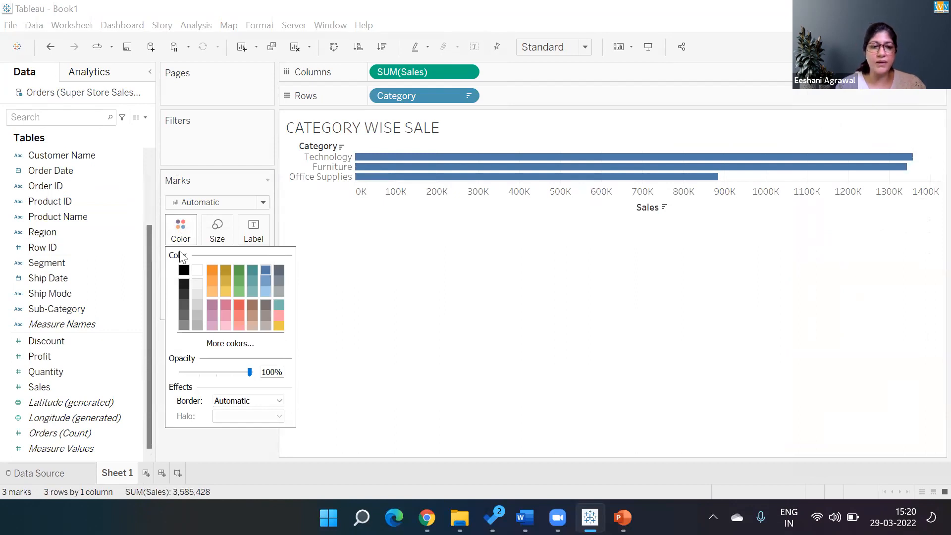
{"action": "left_click", "coordinate": [252, 270]}
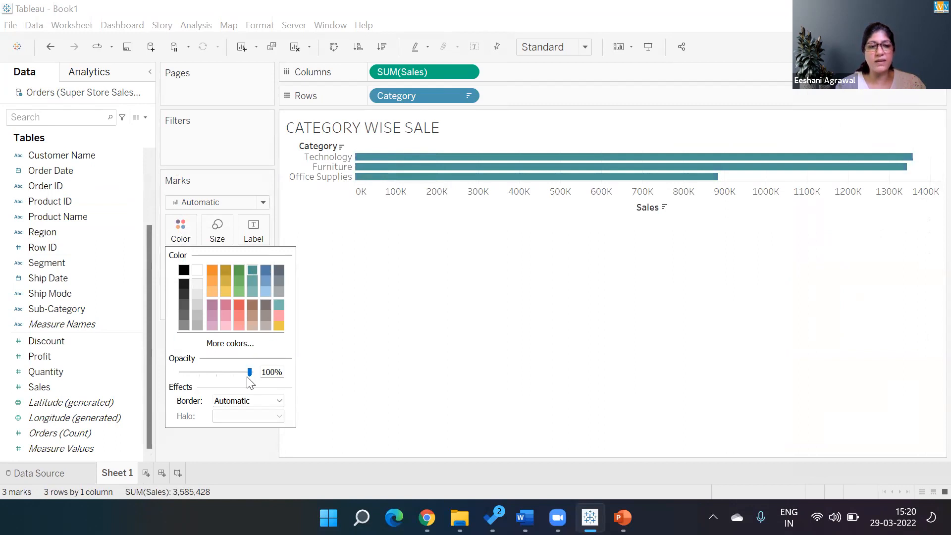
{"action": "left_click_drag", "start_coordinate": [250, 378], "coordinate": [207, 376]}
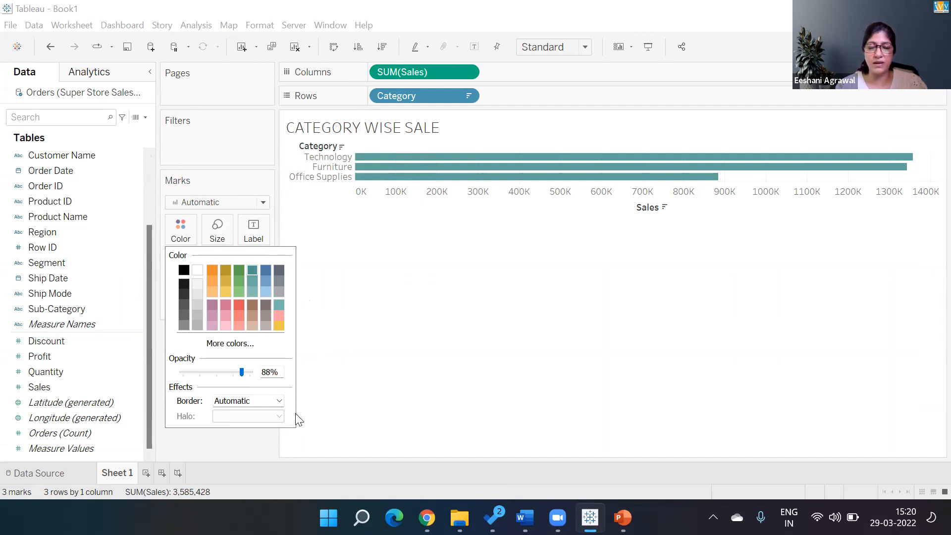
{"action": "left_click", "coordinate": [466, 309]}
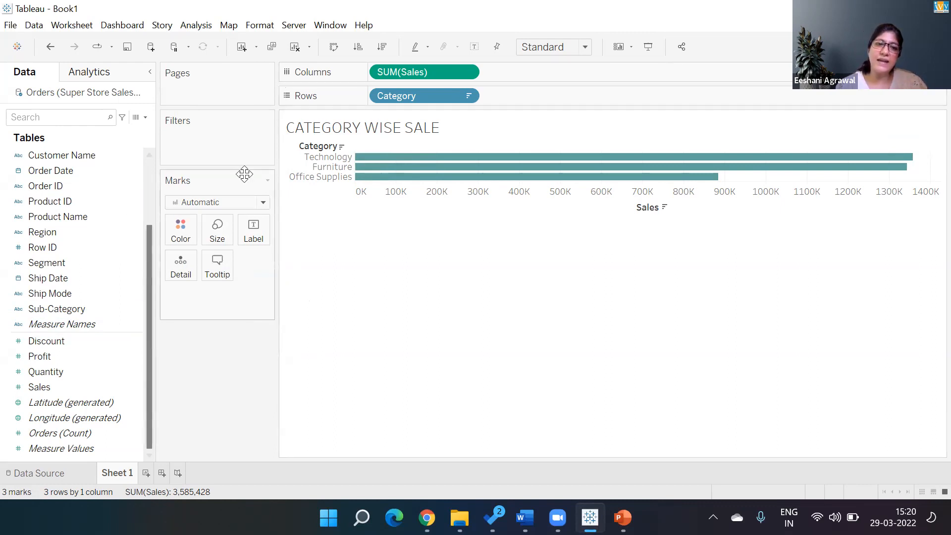
Step: Rebuild the sheet as horizontal Sub-Category sales bars sorted highest first
{"action": "left_click", "coordinate": [294, 48]}
{"action": "double_click", "coordinate": [85, 309]}
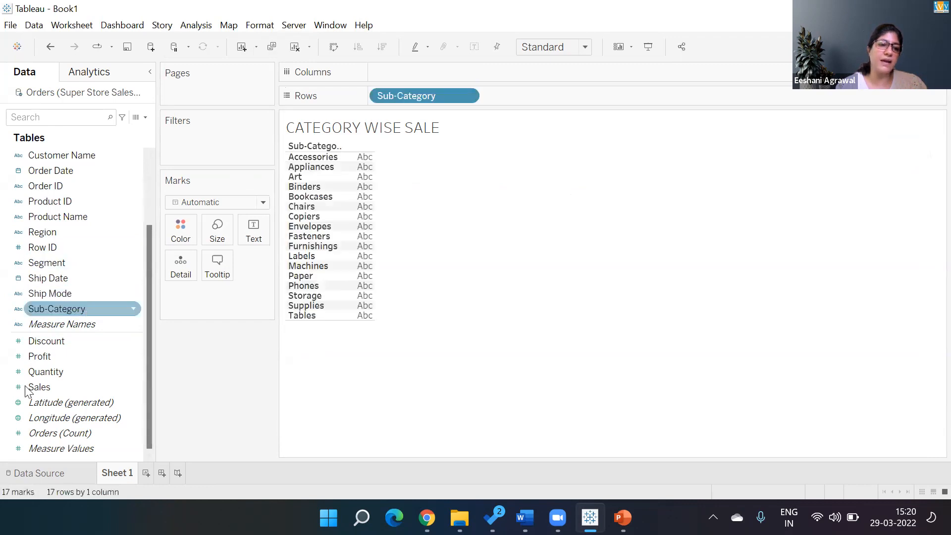
{"action": "double_click", "coordinate": [26, 390]}
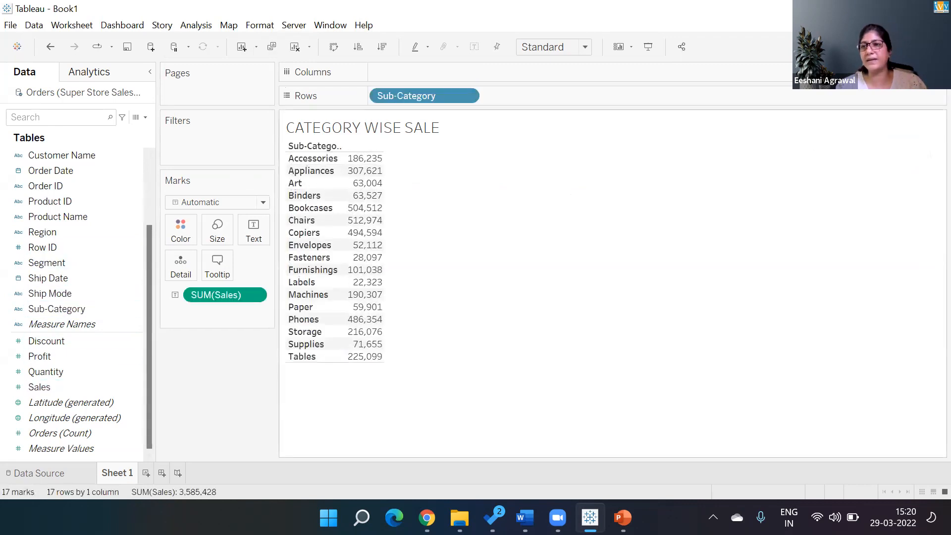
{"action": "left_click", "coordinate": [920, 46]}
{"action": "left_click", "coordinate": [835, 161]}
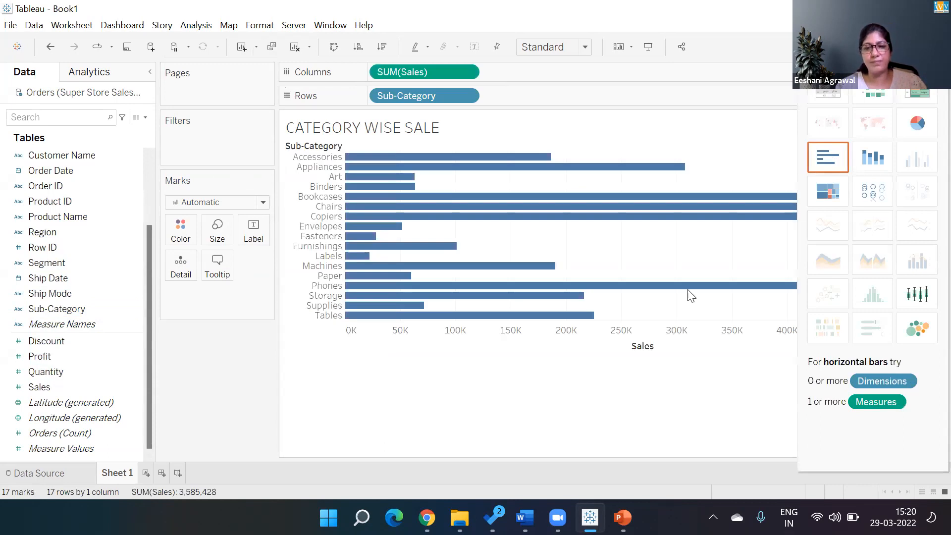
{"action": "left_click", "coordinate": [658, 357]}
{"action": "left_click", "coordinate": [660, 346]}
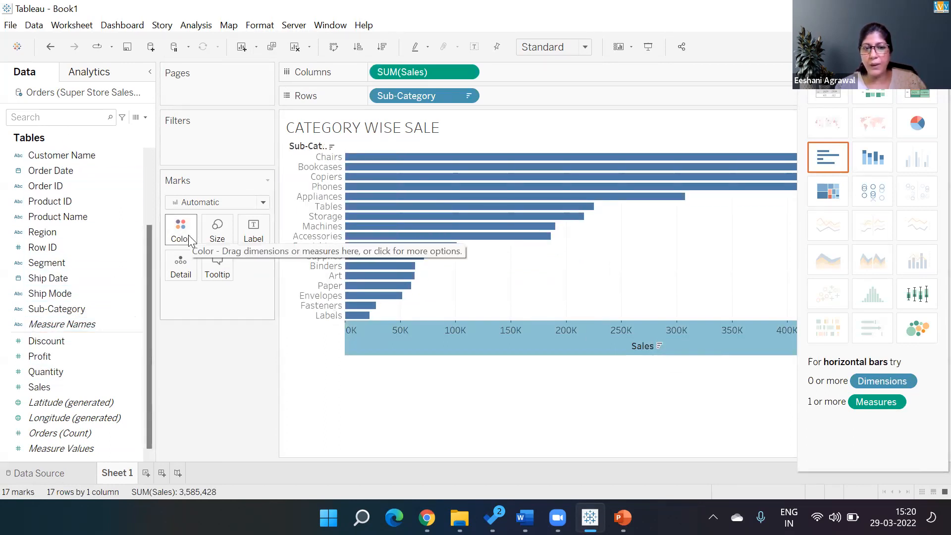
Step: Create a new empty Dashboard 1
{"action": "left_click", "coordinate": [149, 154]}
{"action": "left_click", "coordinate": [148, 154]}
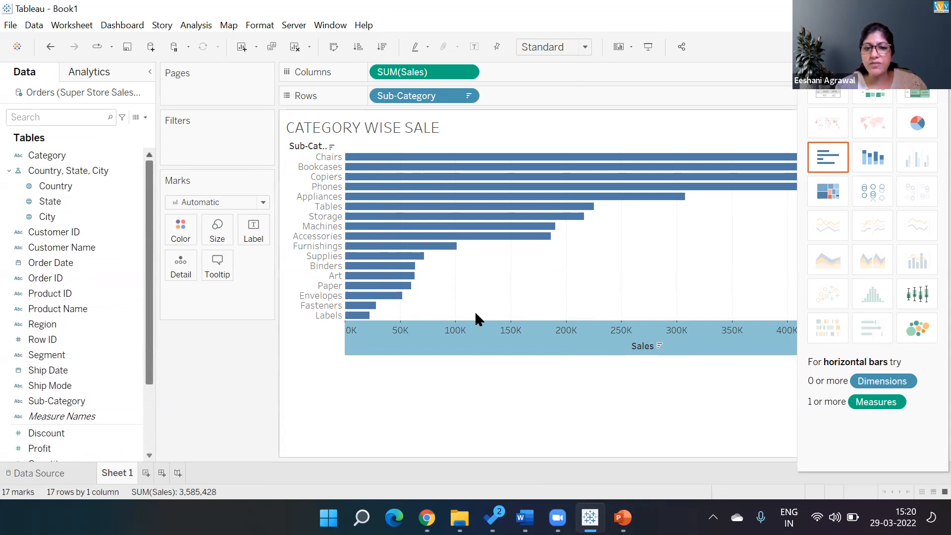
{"action": "mouse_move", "coordinate": [426, 234]}
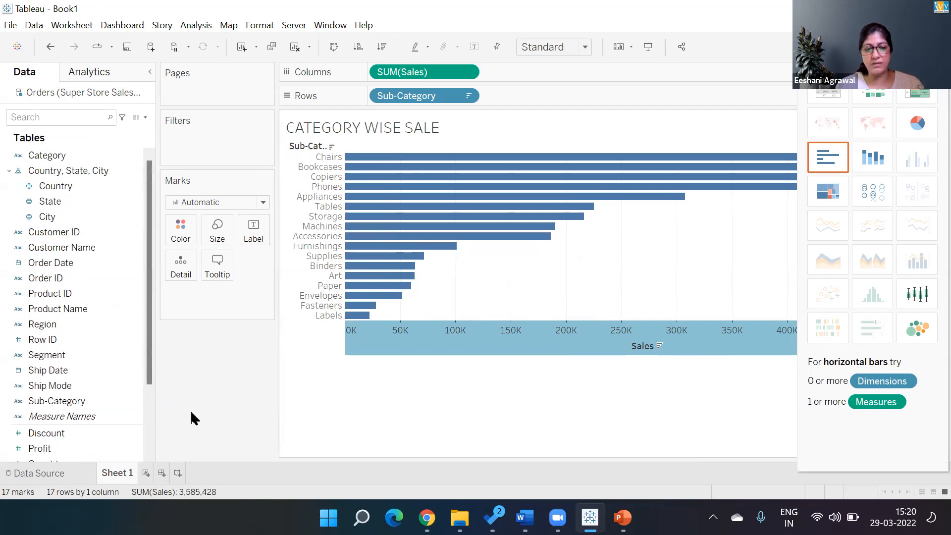
{"action": "left_click", "coordinate": [155, 473]}
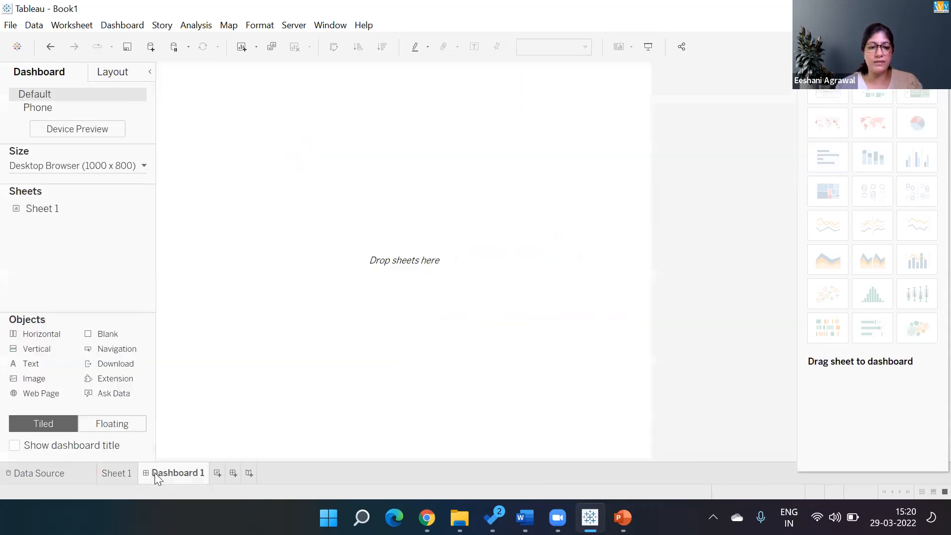
Step: On a new Sheet 2, list Category and Sub-Category rows with total Sales for each
{"action": "left_click", "coordinate": [217, 473]}
{"action": "double_click", "coordinate": [73, 160]}
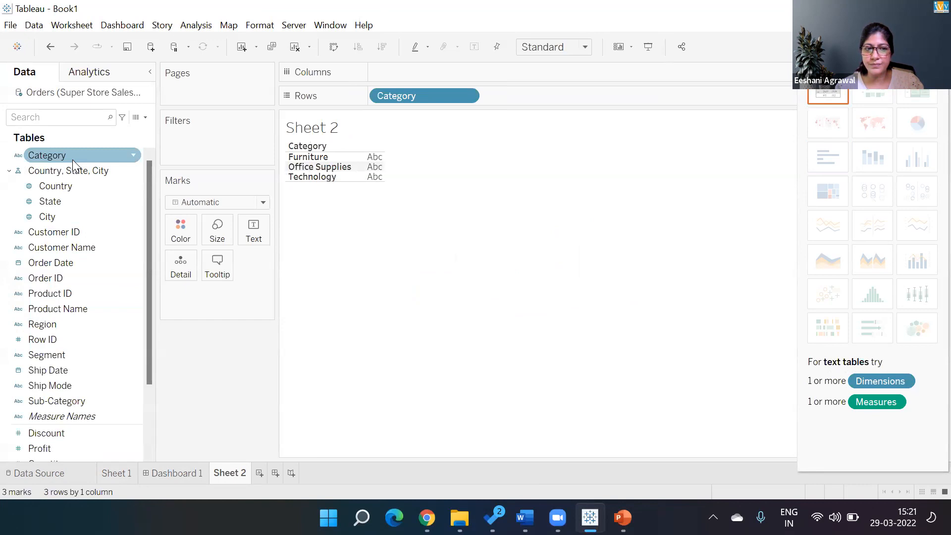
{"action": "double_click", "coordinate": [62, 401]}
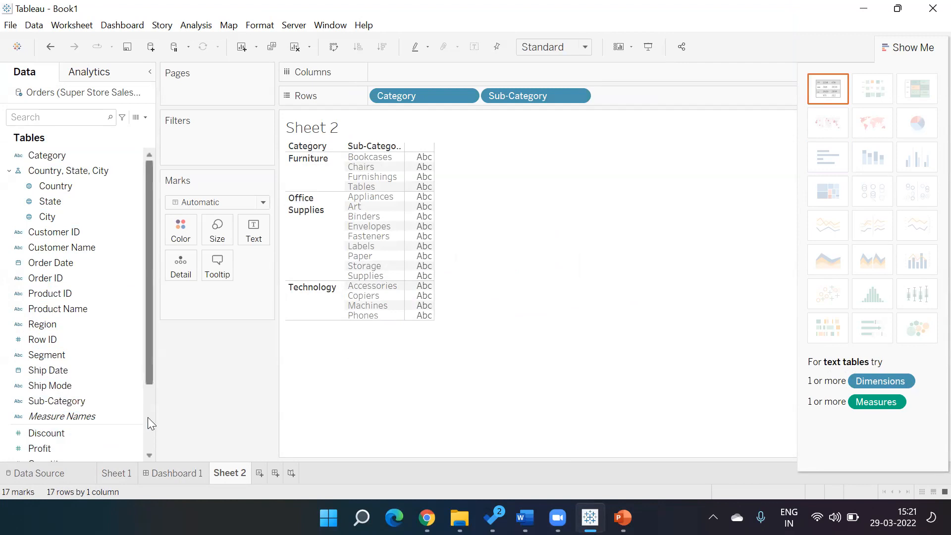
{"action": "left_click_drag", "start_coordinate": [151, 373], "coordinate": [151, 417]}
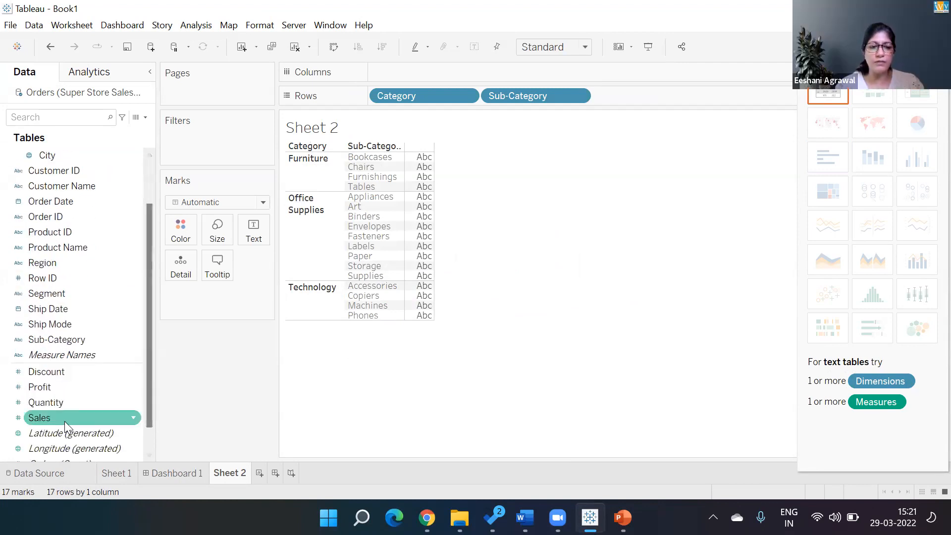
{"action": "double_click", "coordinate": [65, 421]}
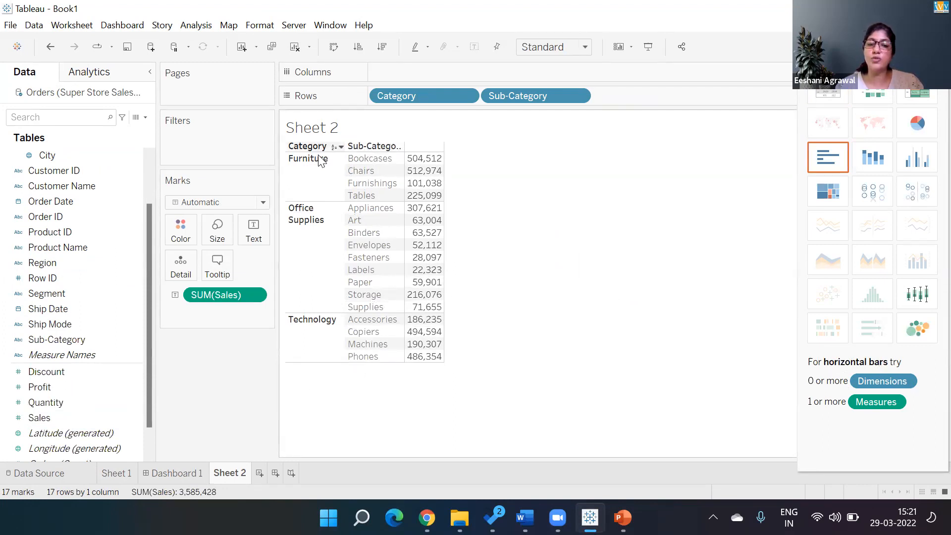
Step: Show Sheet 2 as horizontal SUM(Sales) bars, sorted descending within each Category
{"action": "mouse_move", "coordinate": [436, 176]}
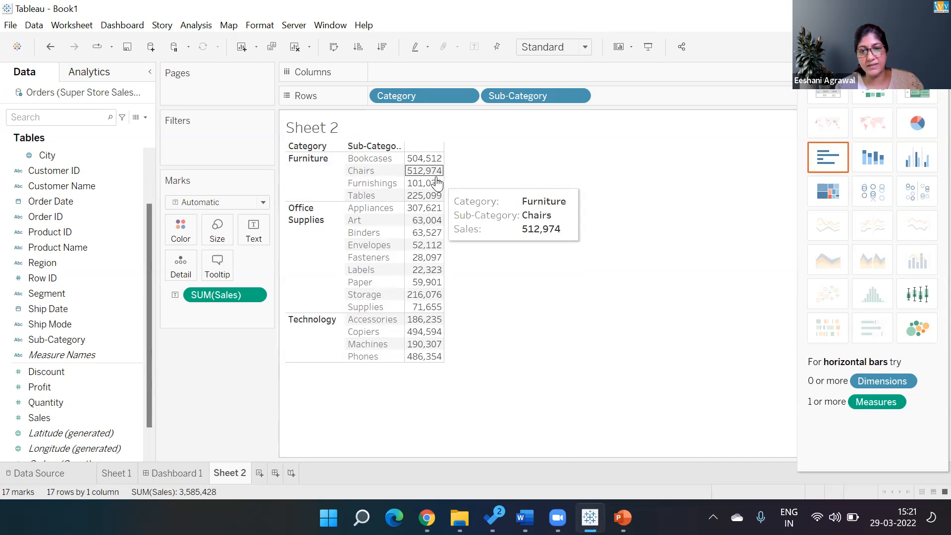
{"action": "left_click", "coordinate": [826, 155]}
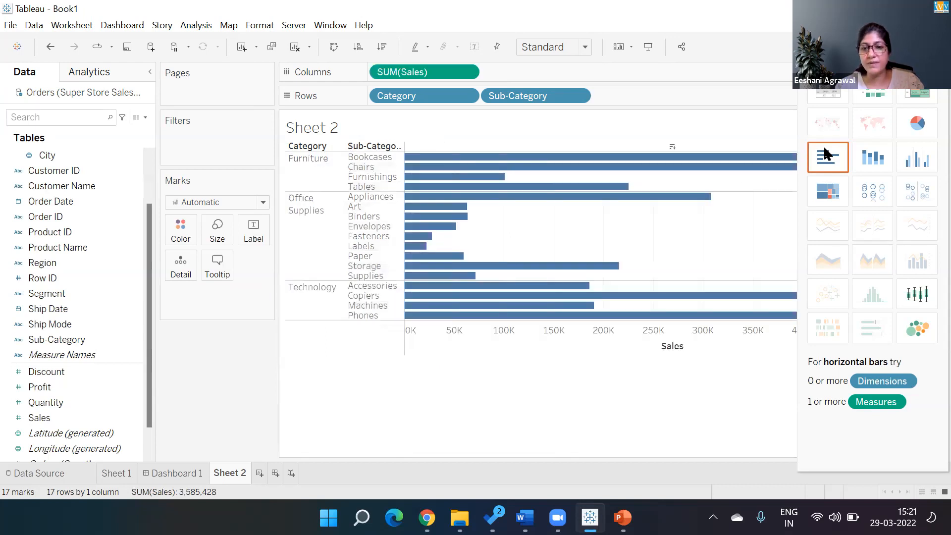
{"action": "left_click", "coordinate": [691, 348]}
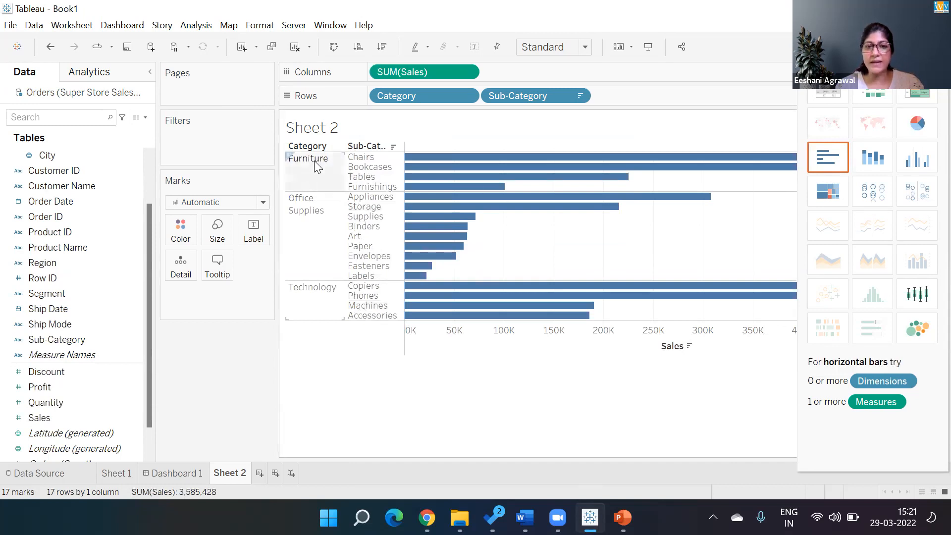
{"action": "mouse_move", "coordinate": [515, 183]}
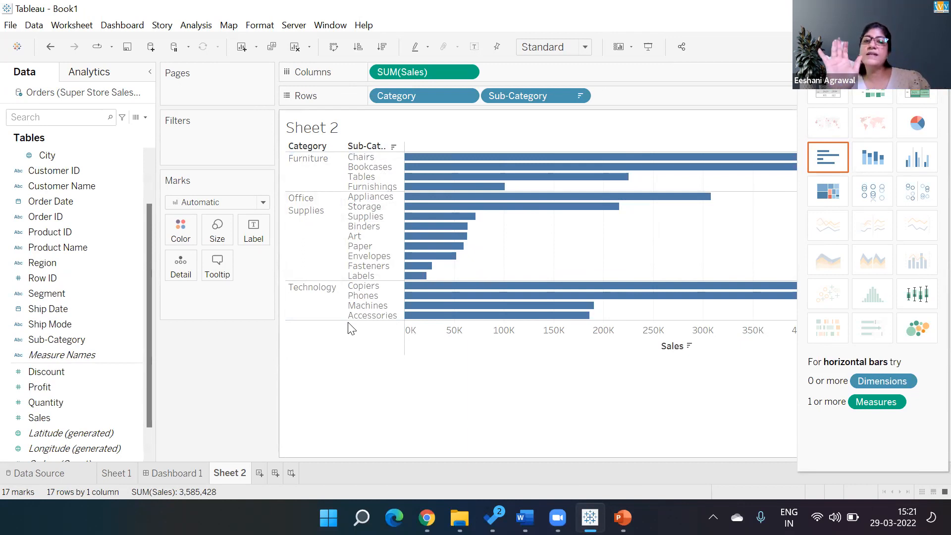
{"action": "left_click", "coordinate": [920, 46]}
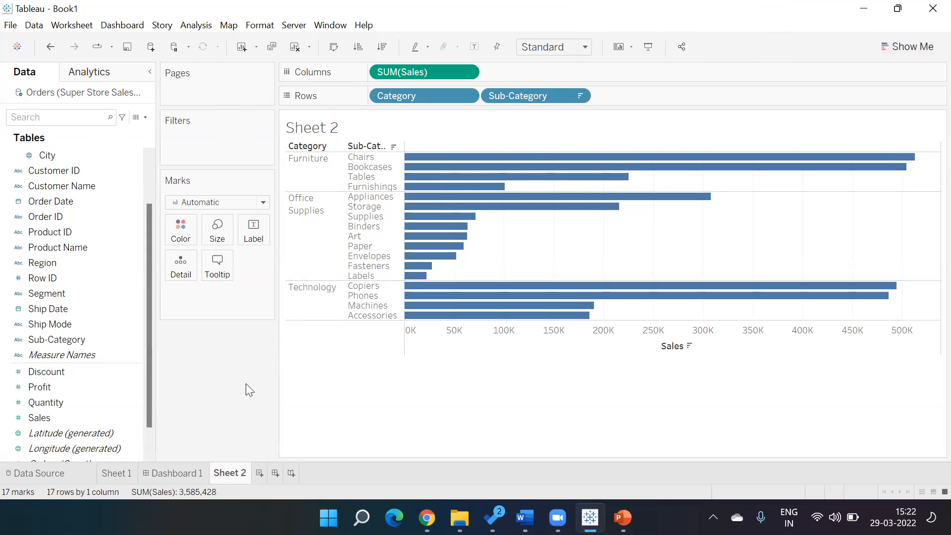
Step: On Sheet 1, colour the sub-category bars by Category: Furniture blue, Office Supplies orange, Technology red
{"action": "left_click", "coordinate": [117, 473]}
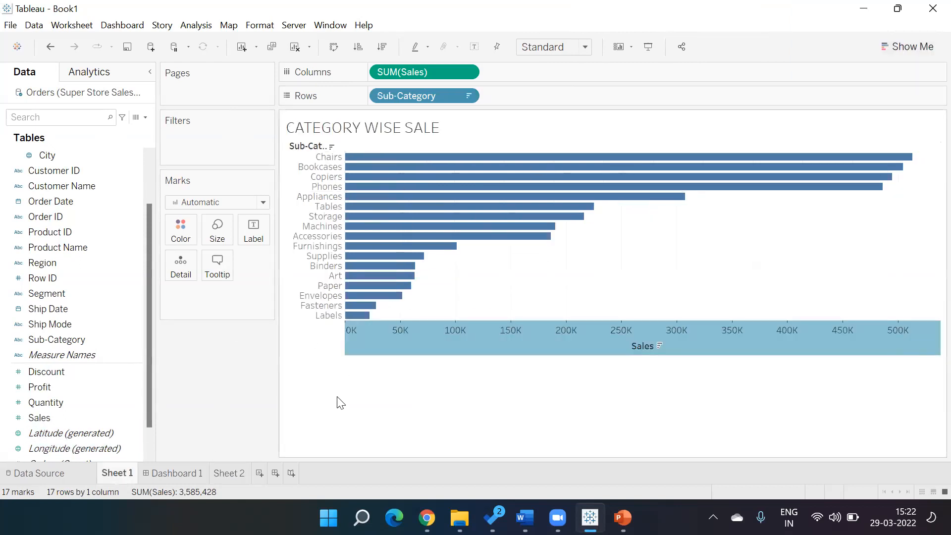
{"action": "left_click", "coordinate": [396, 128]}
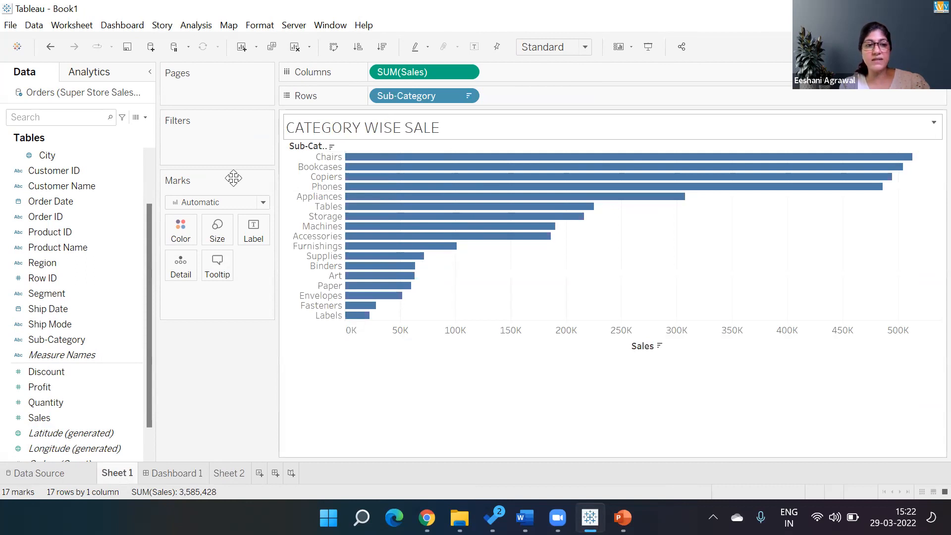
{"action": "left_click", "coordinate": [149, 162]}
{"action": "left_click", "coordinate": [57, 170]}
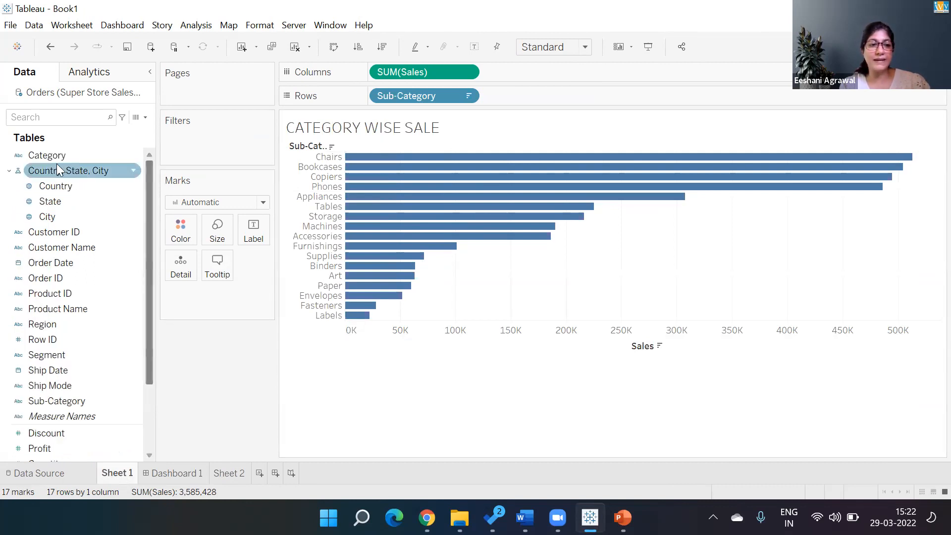
{"action": "left_click", "coordinate": [47, 156]}
{"action": "left_click_drag", "start_coordinate": [46, 155], "coordinate": [167, 227]}
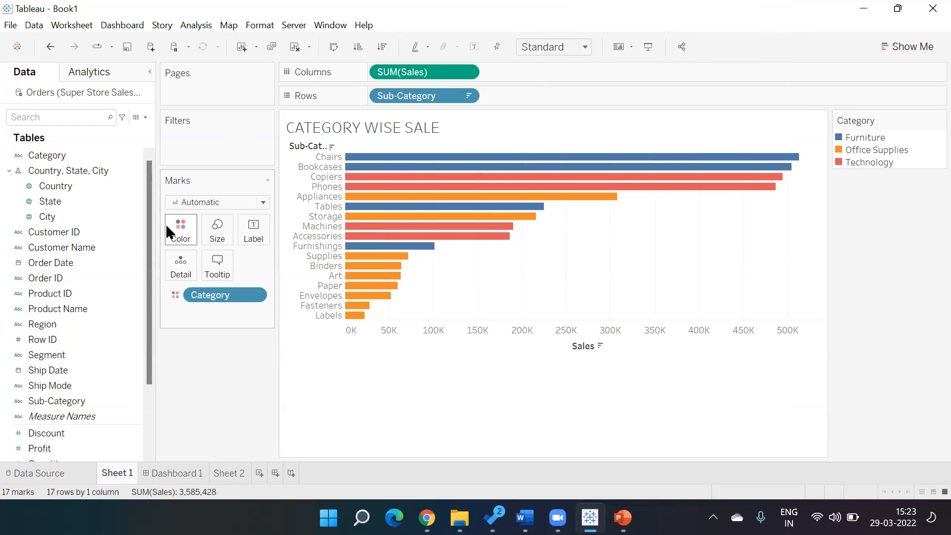
Step: Build Sheet 3's descending sub-category sales bars, coloured by SUM(Profit) from -20,129 to 81,314
{"action": "left_click", "coordinate": [260, 474]}
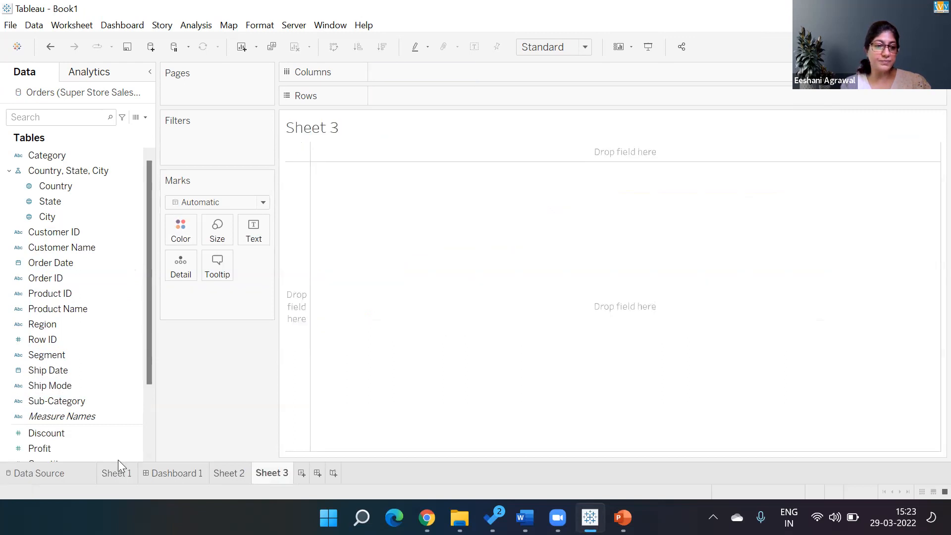
{"action": "double_click", "coordinate": [82, 401]}
{"action": "scroll", "coordinate": [143, 399], "scroll_direction": "down", "scroll_amount": 1}
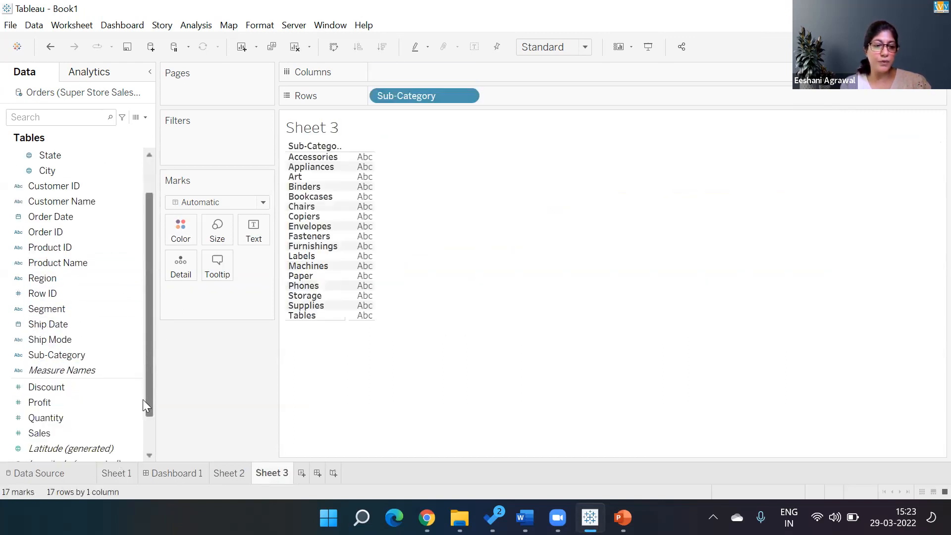
{"action": "scroll", "coordinate": [143, 400], "scroll_direction": "down", "scroll_amount": 1}
{"action": "double_click", "coordinate": [57, 387]}
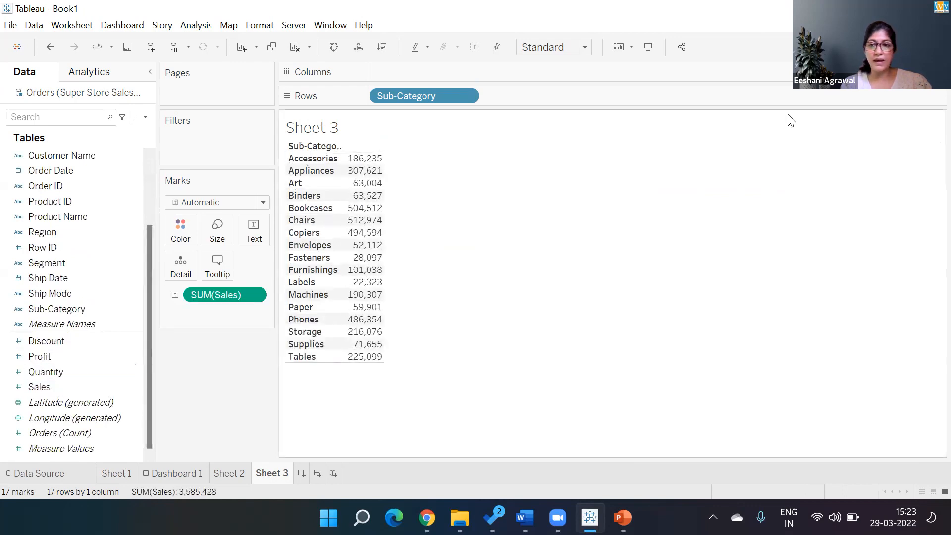
{"action": "left_click", "coordinate": [909, 47]}
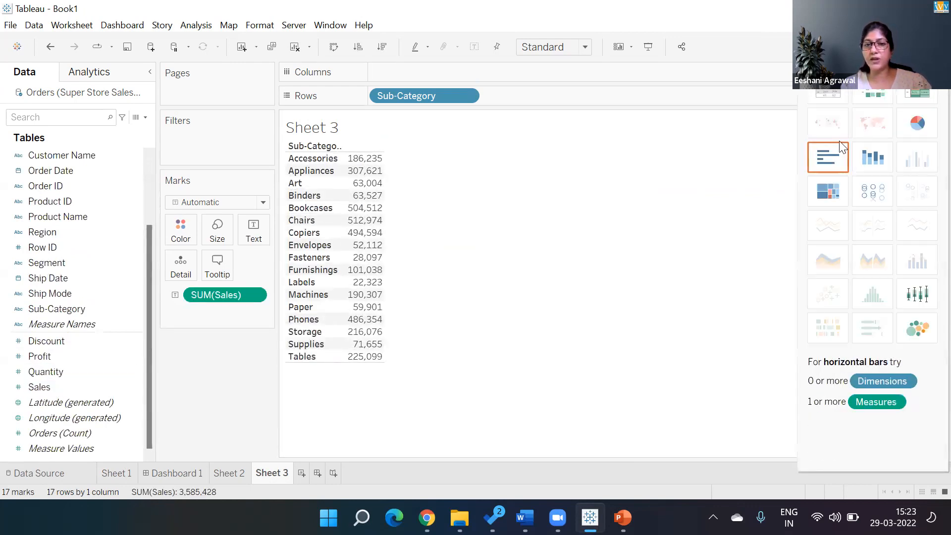
{"action": "left_click", "coordinate": [828, 158]}
{"action": "left_click", "coordinate": [660, 347]}
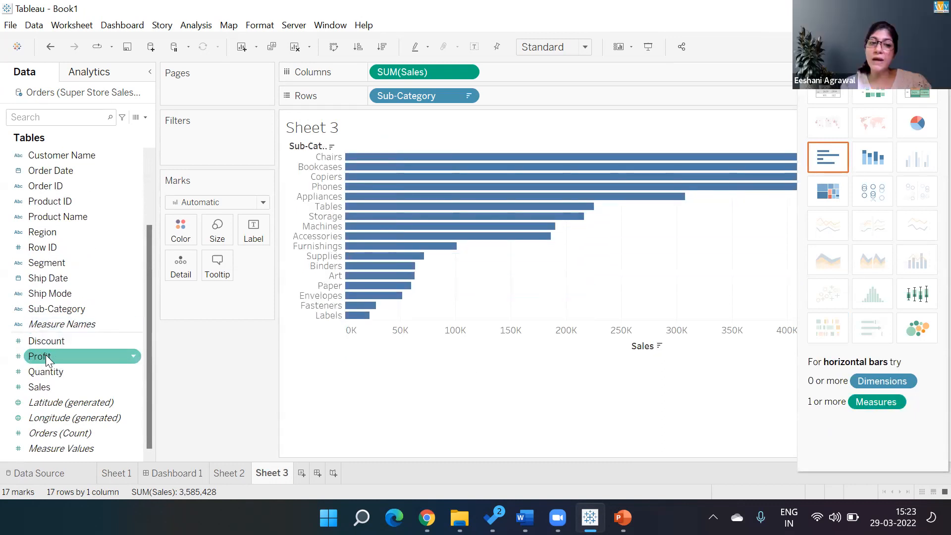
{"action": "left_click_drag", "start_coordinate": [47, 361], "coordinate": [173, 234]}
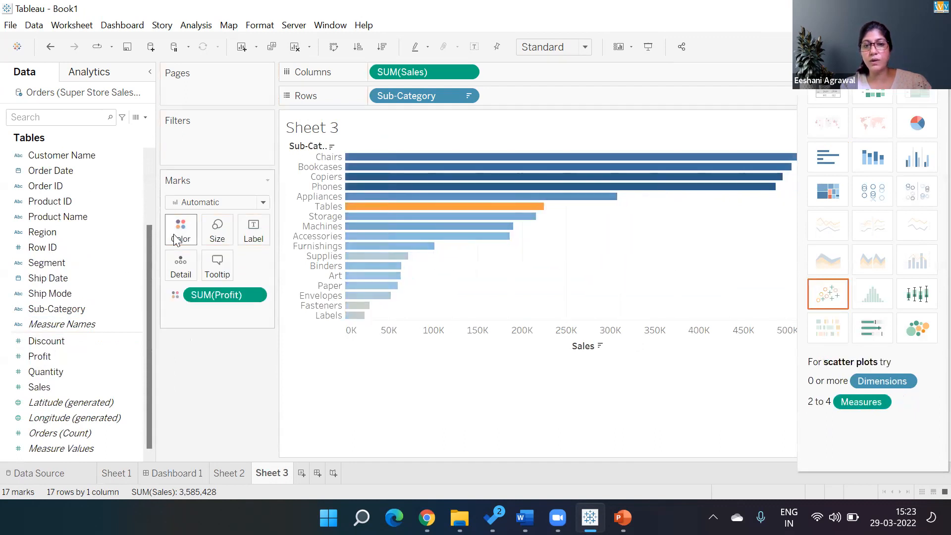
{"action": "left_click", "coordinate": [918, 47]}
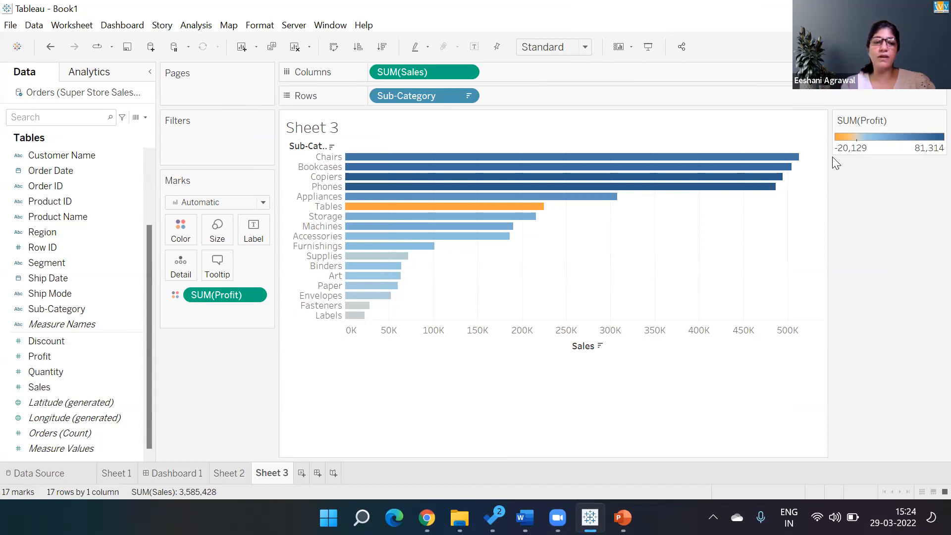
Step: Go back to the CATEGORY WISE SALE chart on Sheet 1
{"action": "left_click", "coordinate": [122, 473]}
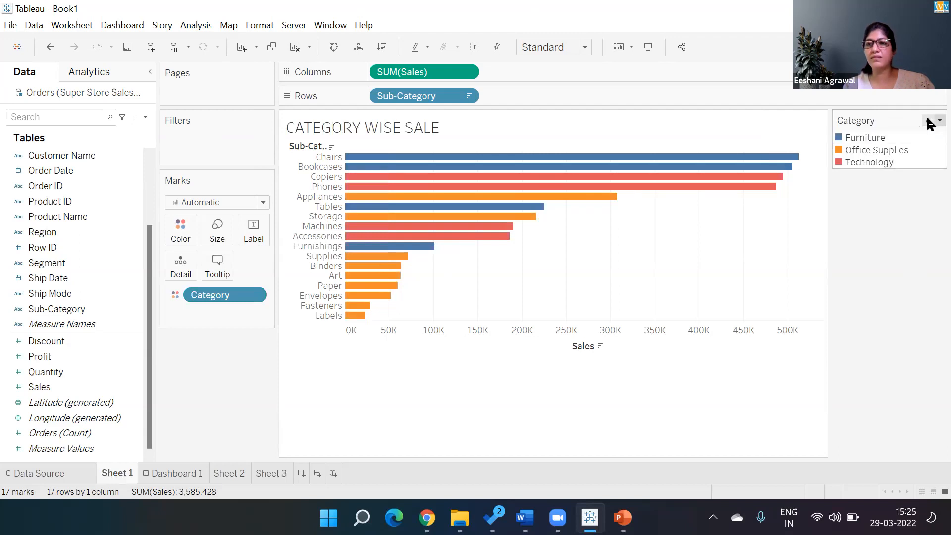
Step: Recolour categories to yellow Furniture, grey Office Supplies and pink Technology, then return to Sheet 3
{"action": "left_click", "coordinate": [939, 121]}
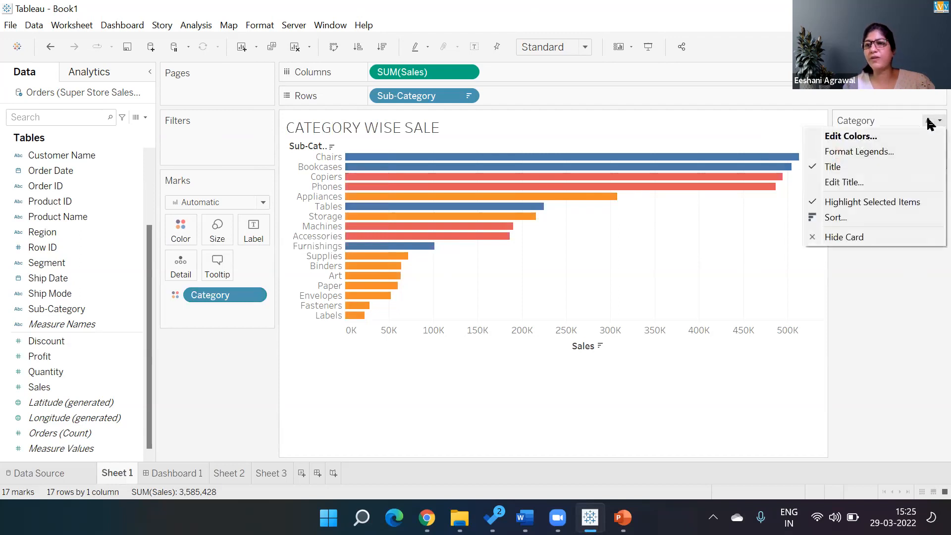
{"action": "left_click", "coordinate": [852, 136]}
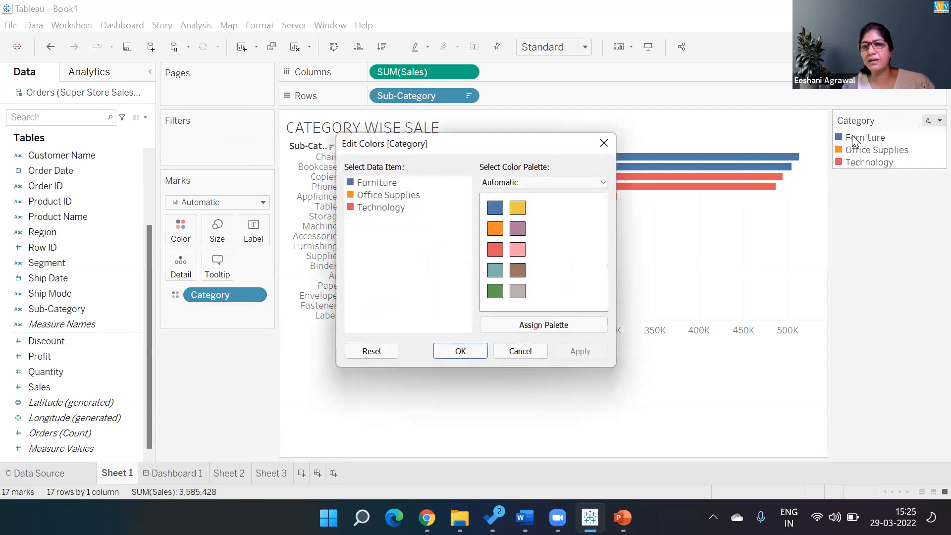
{"action": "left_click", "coordinate": [378, 186]}
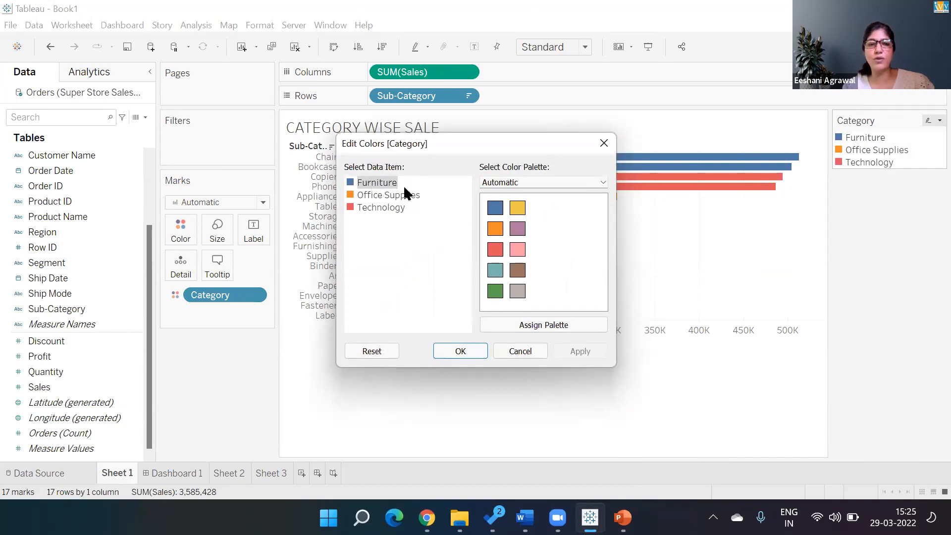
{"action": "left_click", "coordinate": [517, 210]}
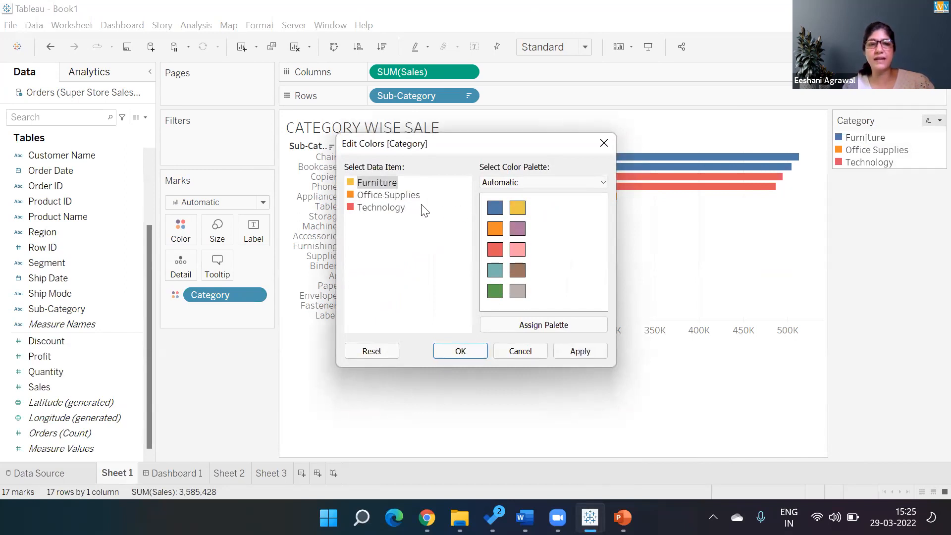
{"action": "left_click", "coordinate": [397, 195]}
{"action": "left_click", "coordinate": [517, 291]}
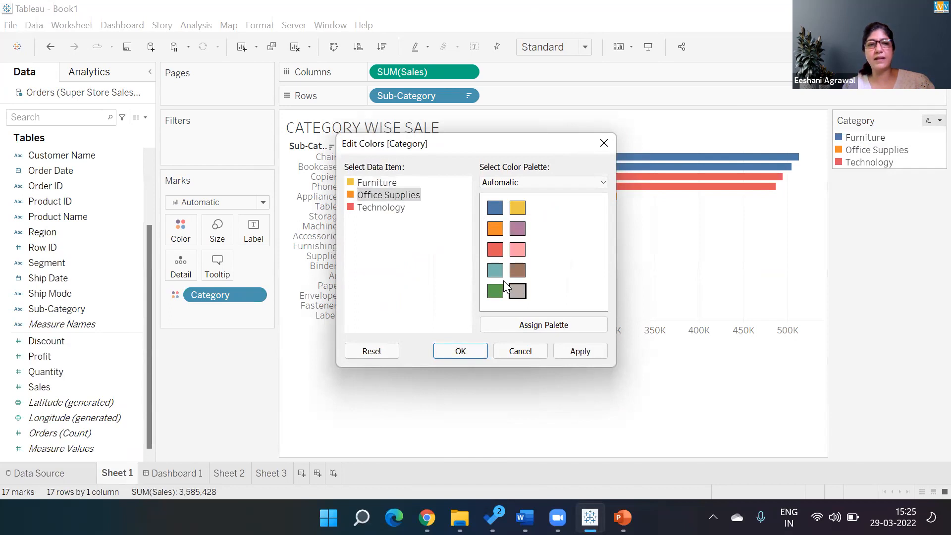
{"action": "left_click", "coordinate": [388, 211]}
{"action": "left_click", "coordinate": [518, 249]}
{"action": "left_click", "coordinate": [592, 353]}
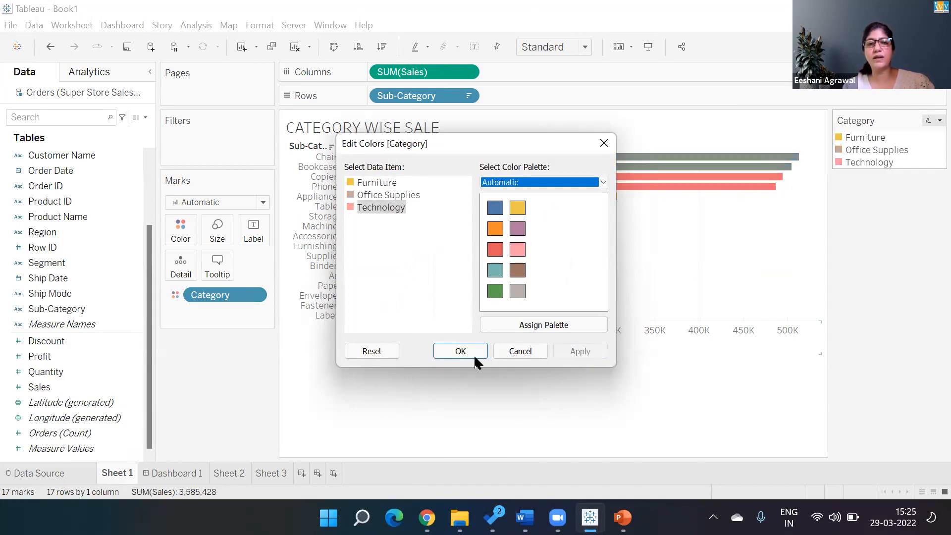
{"action": "left_click", "coordinate": [461, 355]}
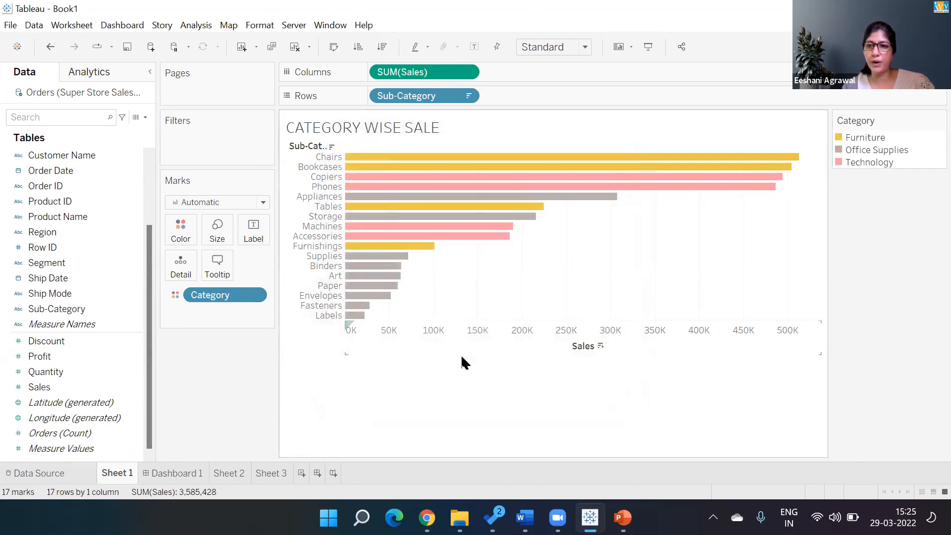
{"action": "left_click", "coordinate": [268, 475]}
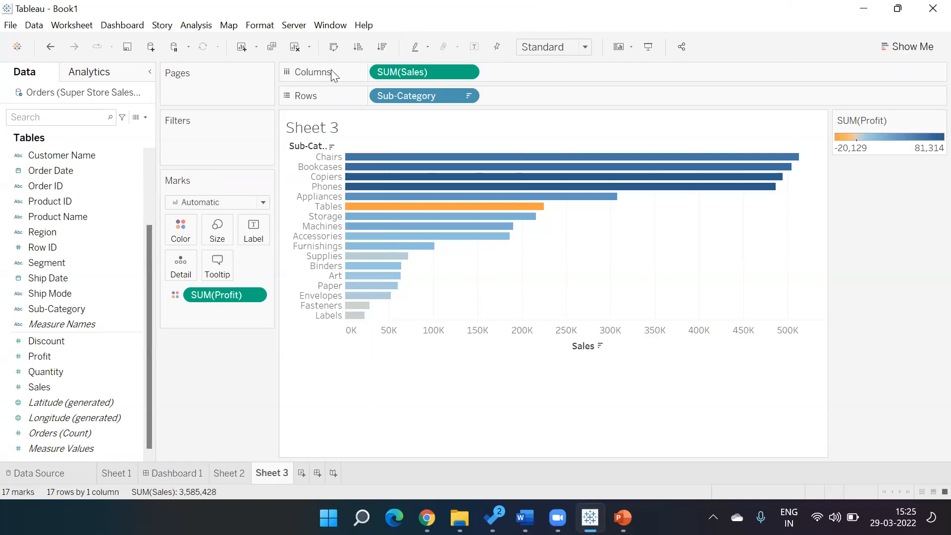
Step: Add SUM(Discount) bars beside the Sales bars and sort sub-categories by discount, highest first
{"action": "left_click", "coordinate": [331, 69]}
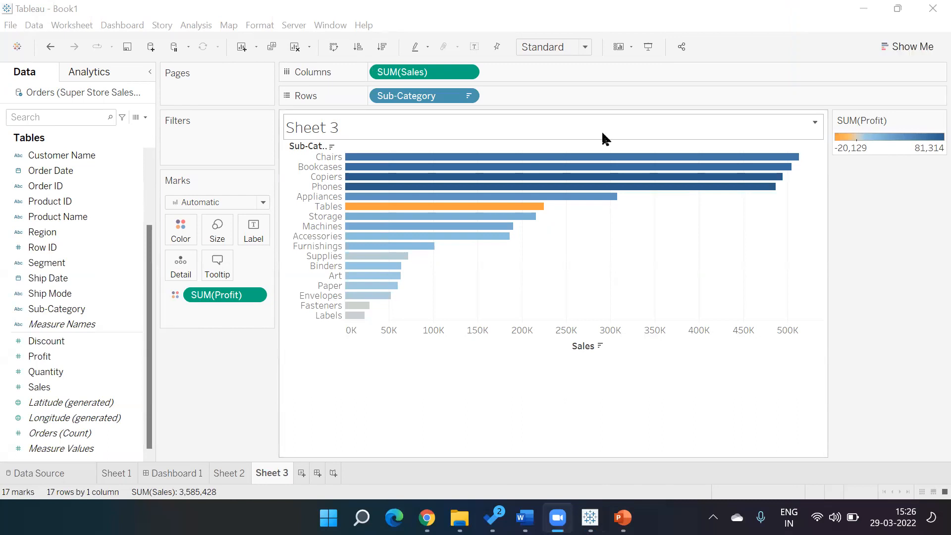
{"action": "double_click", "coordinate": [70, 342]}
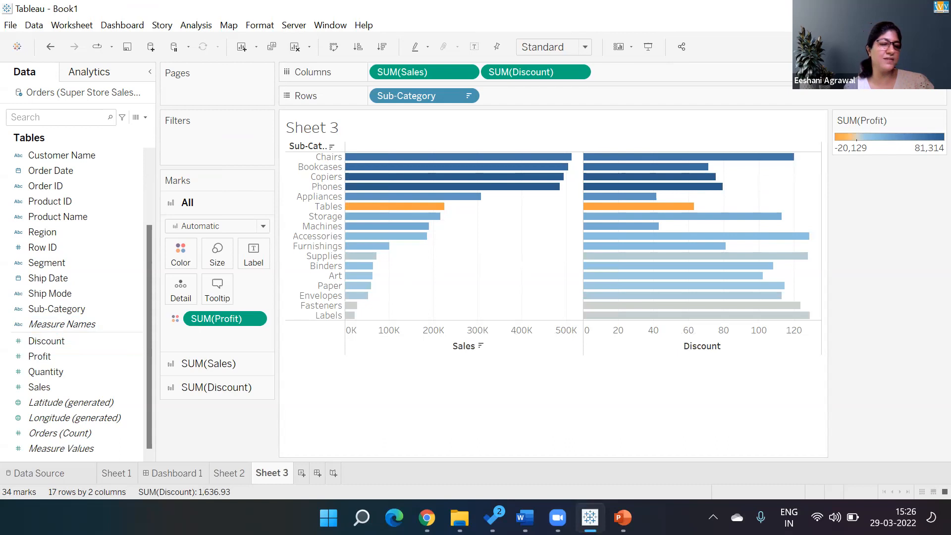
{"action": "mouse_move", "coordinate": [675, 318]}
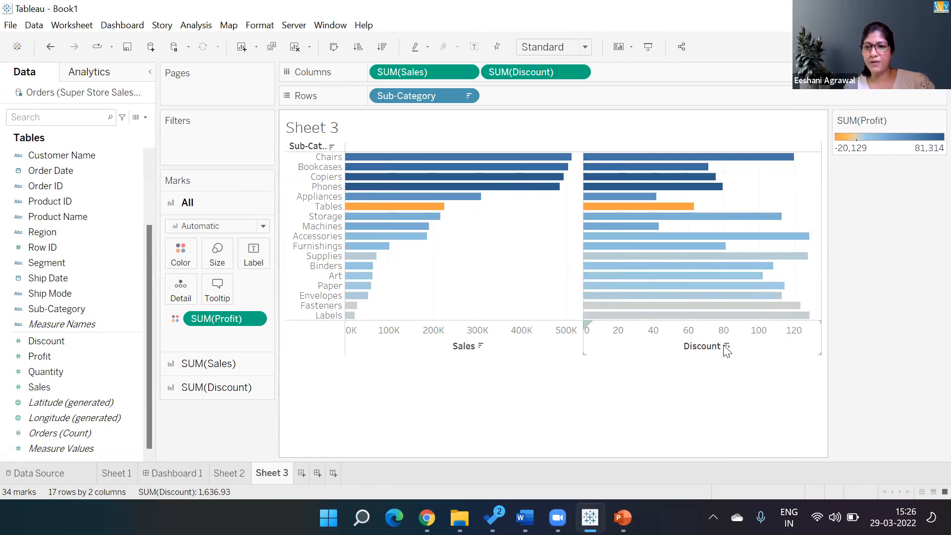
{"action": "left_click", "coordinate": [727, 347]}
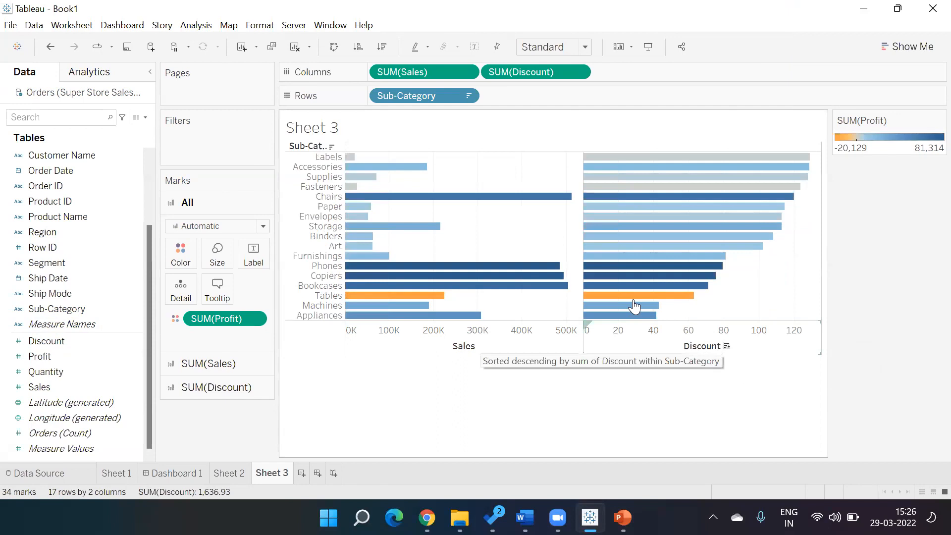
{"action": "mouse_move", "coordinate": [635, 302]}
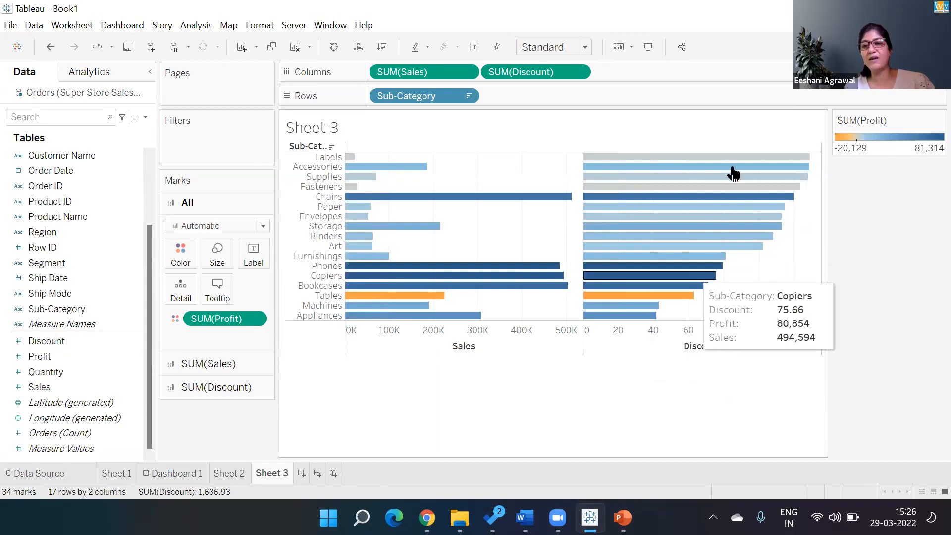
{"action": "mouse_move", "coordinate": [734, 171]}
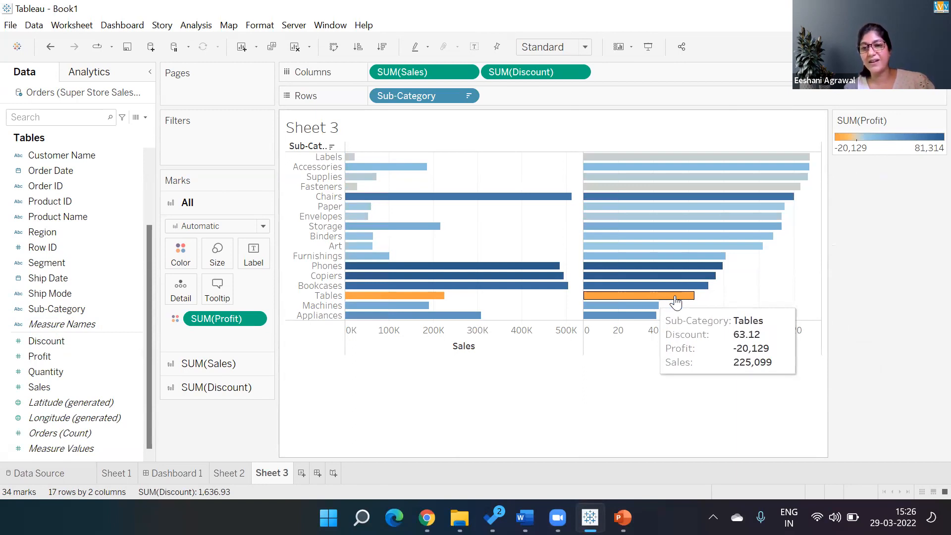
{"action": "mouse_move", "coordinate": [677, 293]}
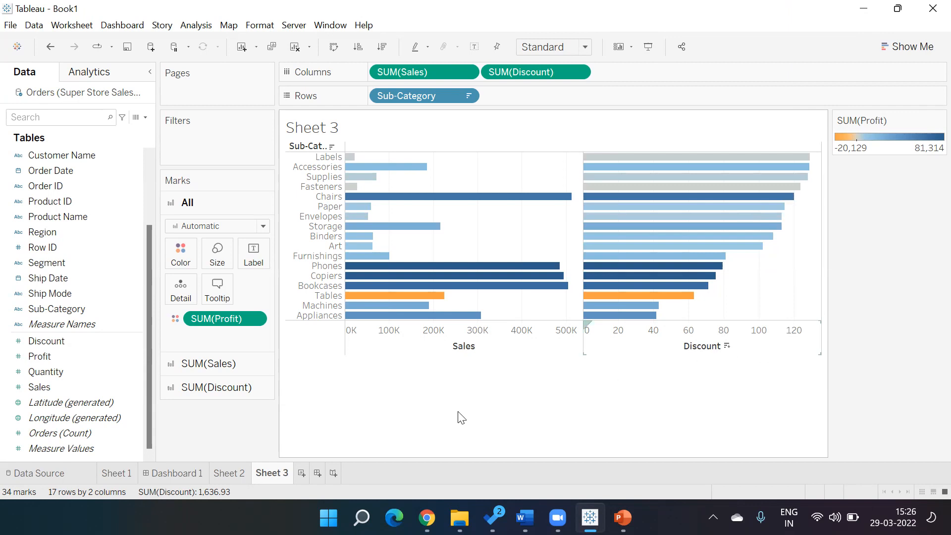
Step: Look at the options menu for the Discount marks, then dismiss it unchanged
{"action": "left_click", "coordinate": [263, 392]}
{"action": "right_click", "coordinate": [260, 388]}
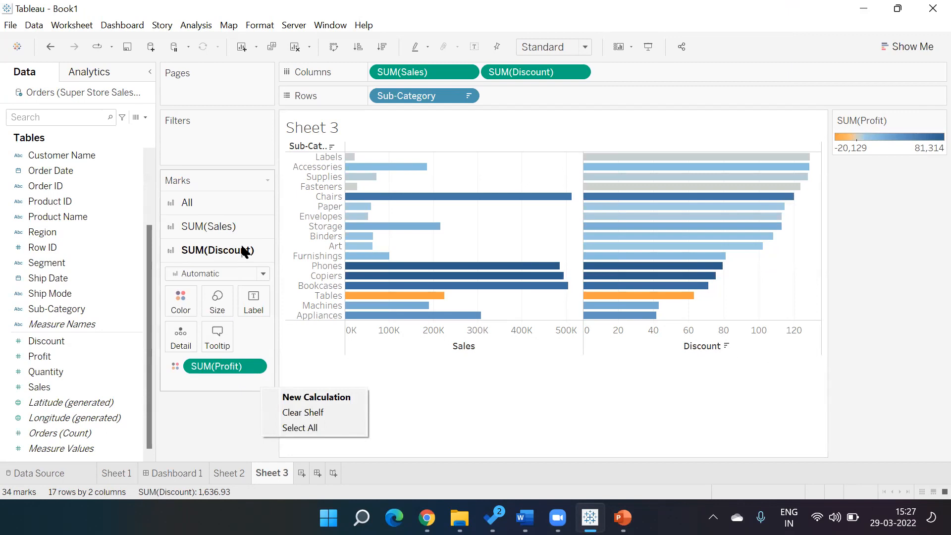
{"action": "left_click", "coordinate": [480, 392]}
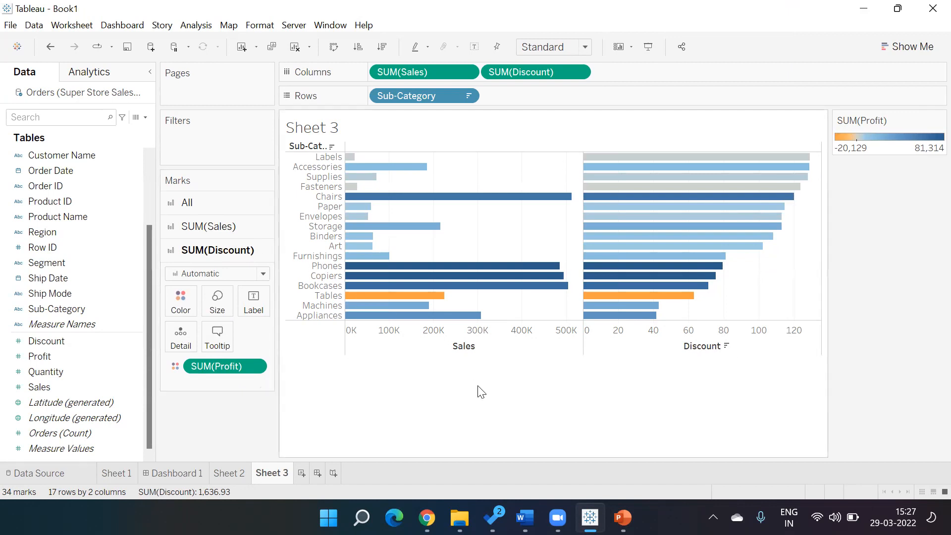
Step: Add then remove a Profit chart, drop the Discount chart, and sort sub-categories by sales descending
{"action": "left_click_drag", "start_coordinate": [221, 365], "coordinate": [661, 77]}
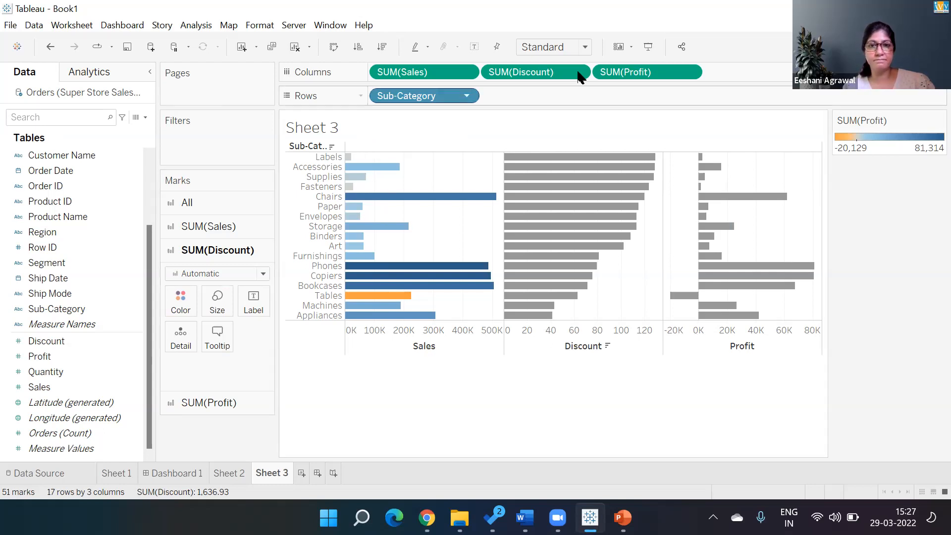
{"action": "left_click_drag", "start_coordinate": [618, 71], "coordinate": [468, 414]}
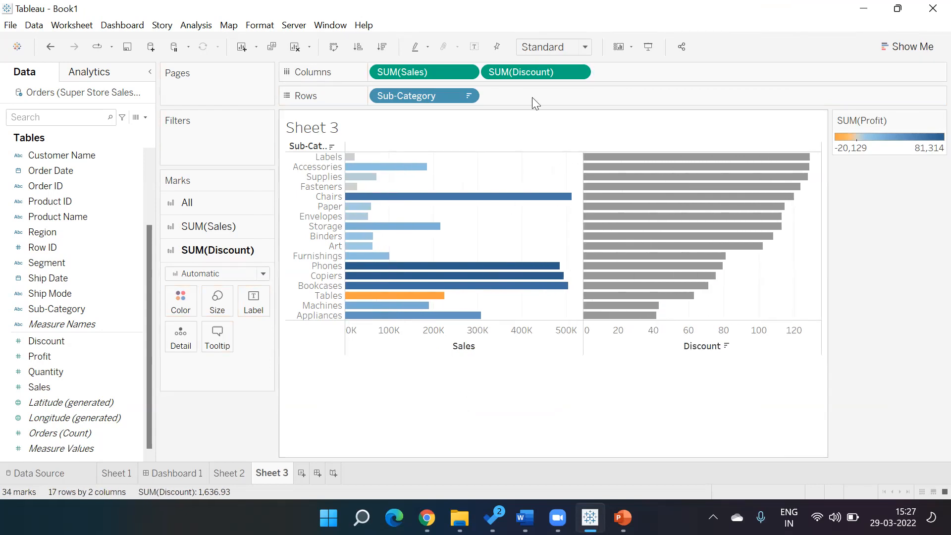
{"action": "left_click_drag", "start_coordinate": [530, 69], "coordinate": [376, 469]}
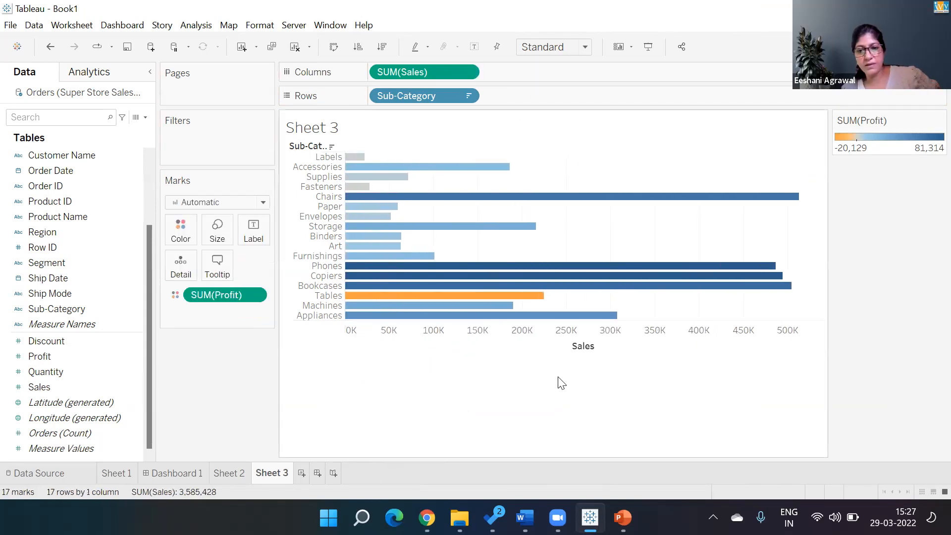
{"action": "left_click", "coordinate": [600, 346]}
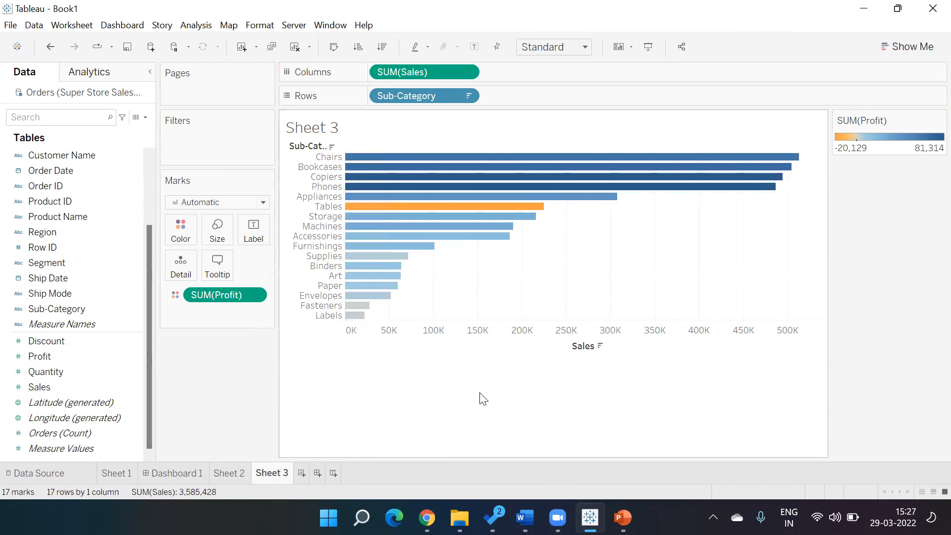
Step: Add SUM(Discount) bars beside Sales on Sheet 3, then return to the Sheet 1 CATEGORY WISE SALE chart
{"action": "double_click", "coordinate": [38, 343]}
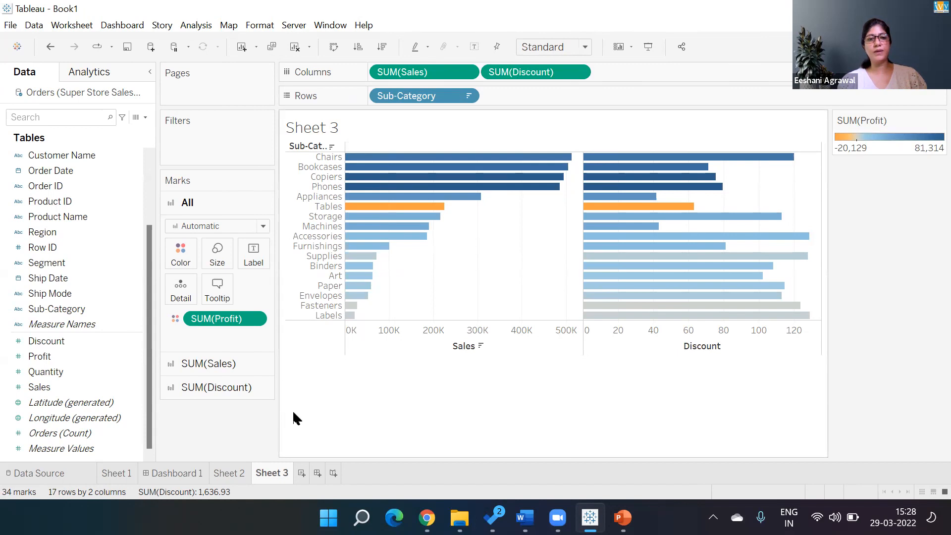
{"action": "left_click", "coordinate": [119, 474]}
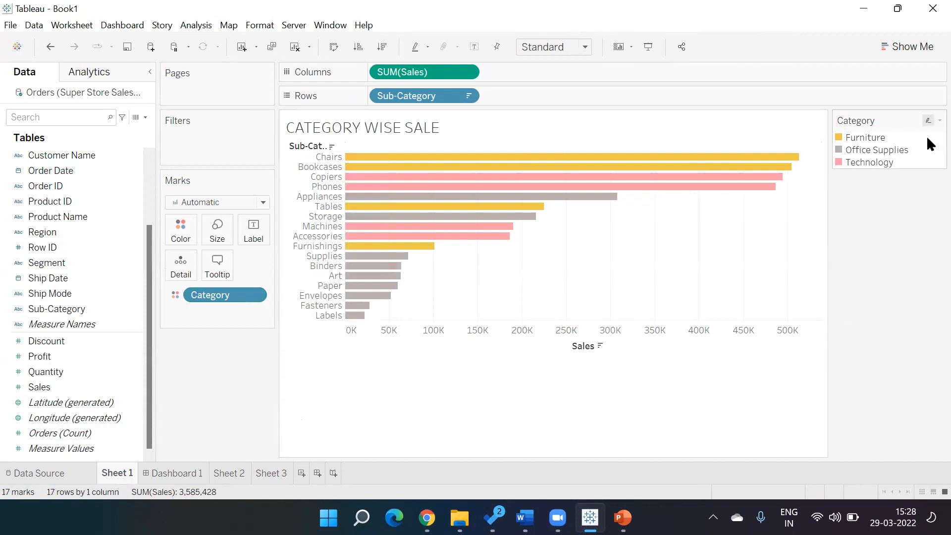
Step: Edit the Category colours to Furniture blue, Office Supplies orange and Technology grey
{"action": "left_click", "coordinate": [939, 120]}
{"action": "left_click", "coordinate": [870, 143]}
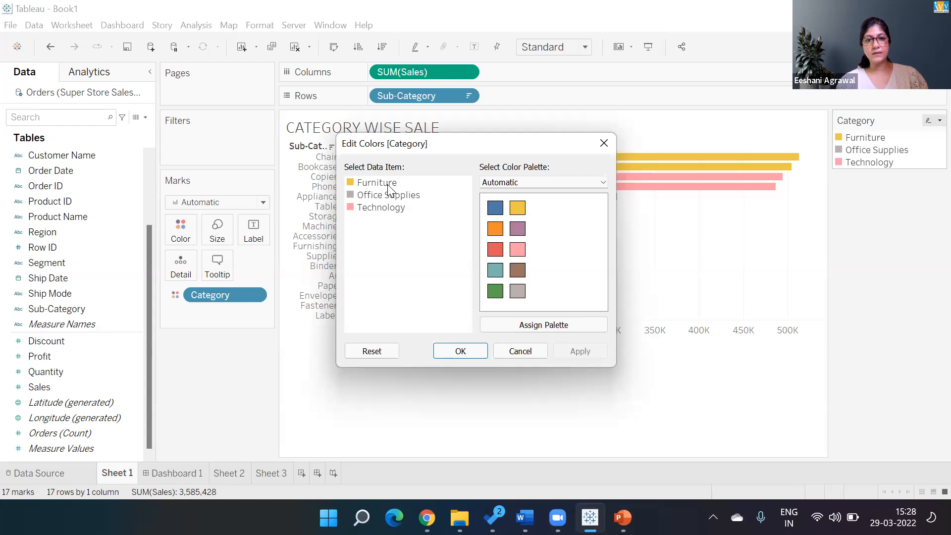
{"action": "left_click", "coordinate": [389, 185]}
{"action": "left_click", "coordinate": [495, 207]}
{"action": "left_click", "coordinate": [390, 195]}
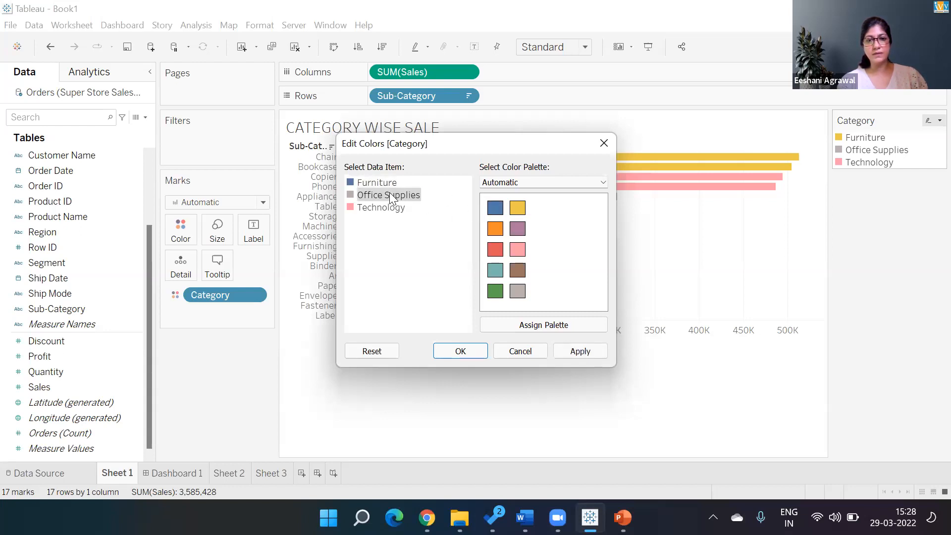
{"action": "left_click", "coordinate": [495, 228]}
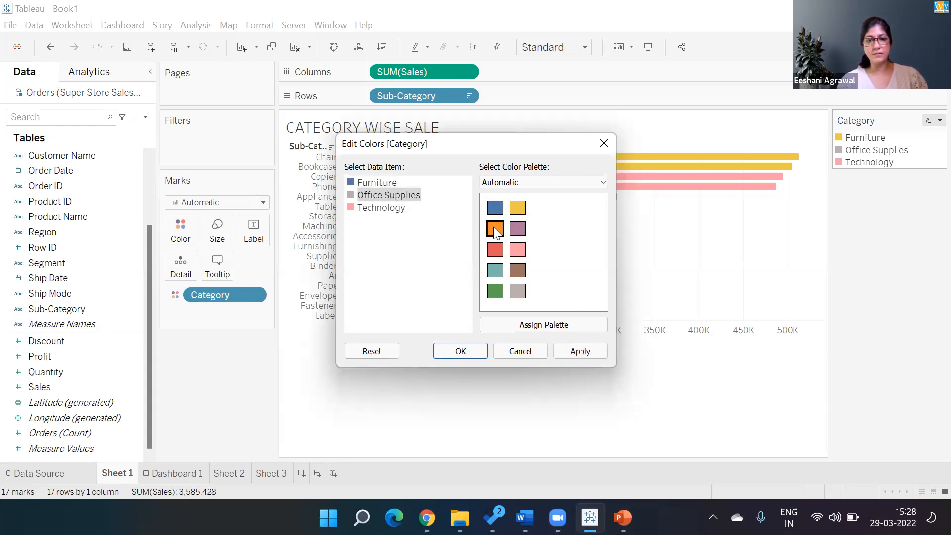
{"action": "left_click", "coordinate": [395, 209]}
{"action": "left_click", "coordinate": [523, 208]}
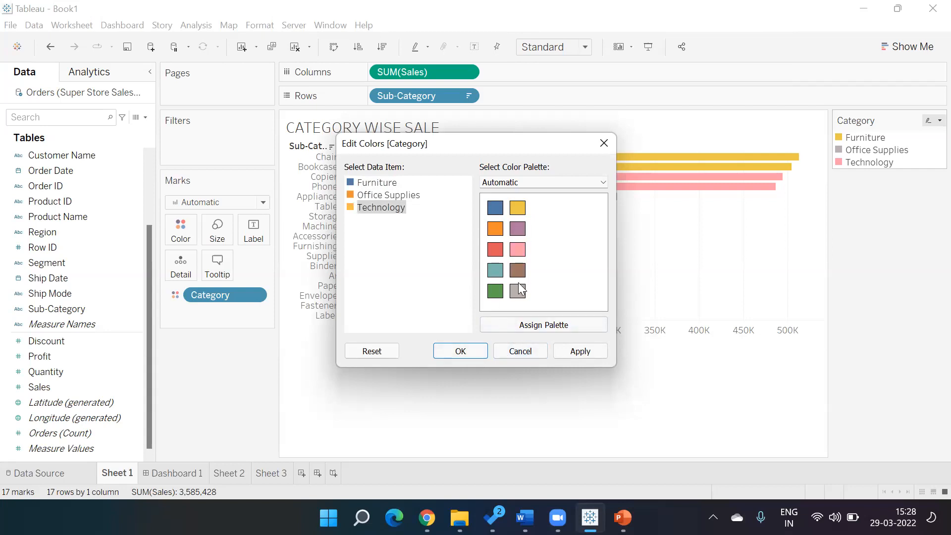
{"action": "left_click", "coordinate": [518, 292]}
{"action": "left_click", "coordinate": [572, 349]}
{"action": "left_click", "coordinate": [460, 351]}
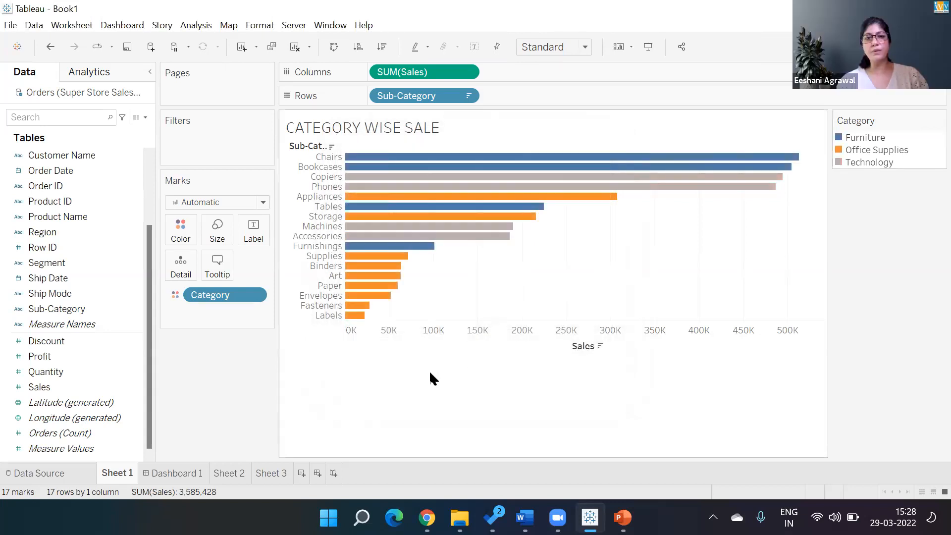
Step: On Sheet 3, try circle and side-by-side circle views, then settle on horizontal bars
{"action": "left_click", "coordinate": [273, 473]}
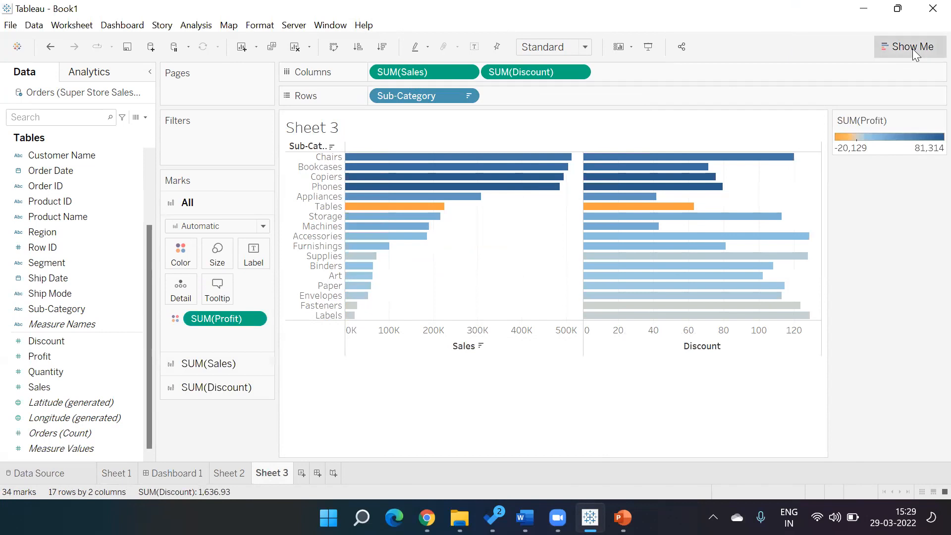
{"action": "left_click", "coordinate": [877, 203]}
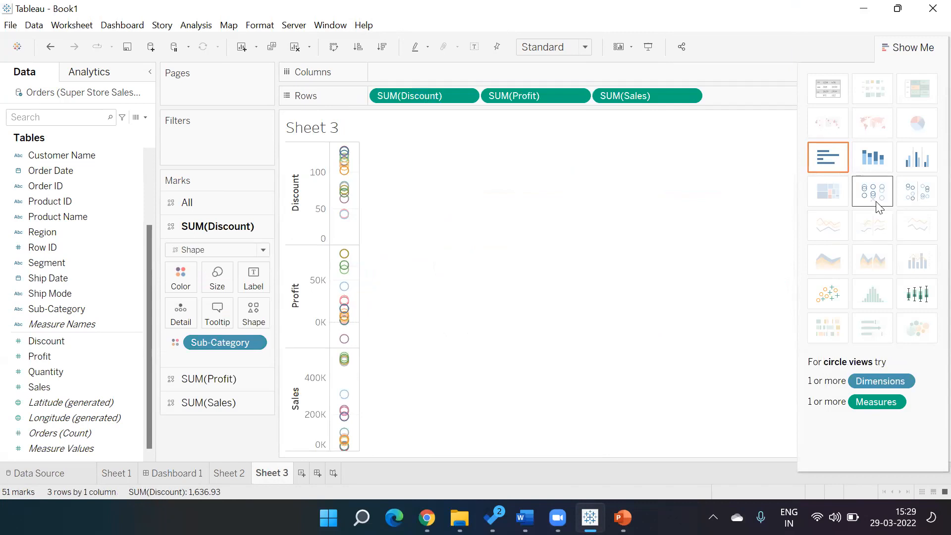
{"action": "left_click", "coordinate": [918, 199]}
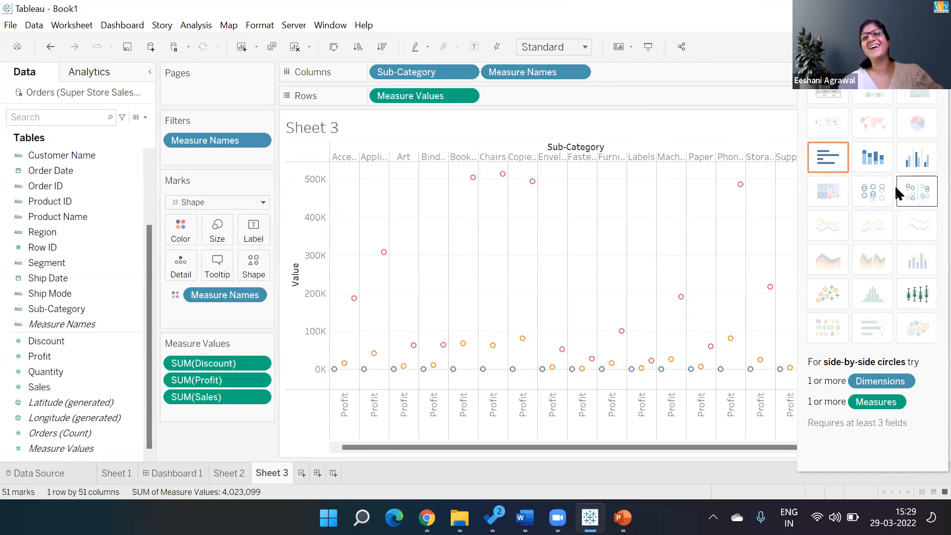
{"action": "left_click", "coordinate": [841, 156]}
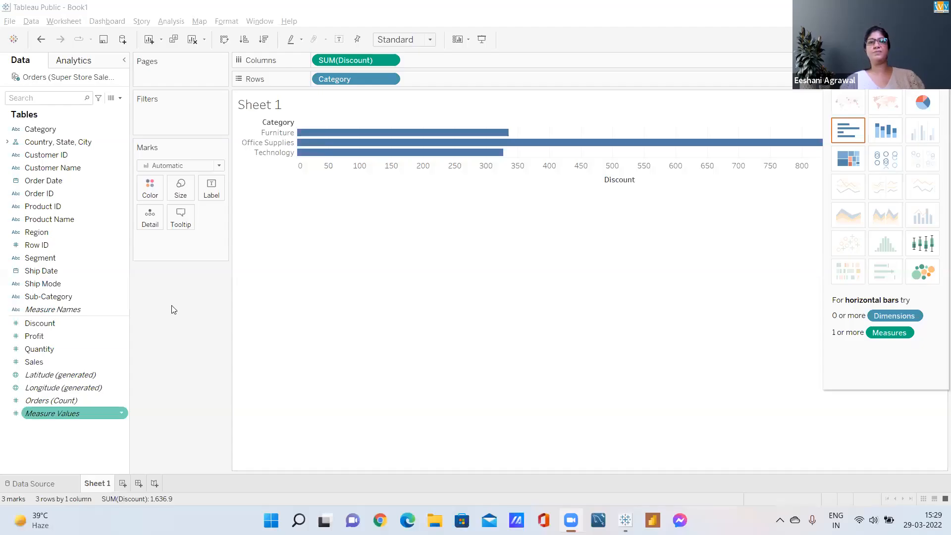
Step: Colour the category Discount bars by SUM(Sales), sort them by discount descending, and close Show Me
{"action": "left_click_drag", "start_coordinate": [43, 361], "coordinate": [346, 152]}
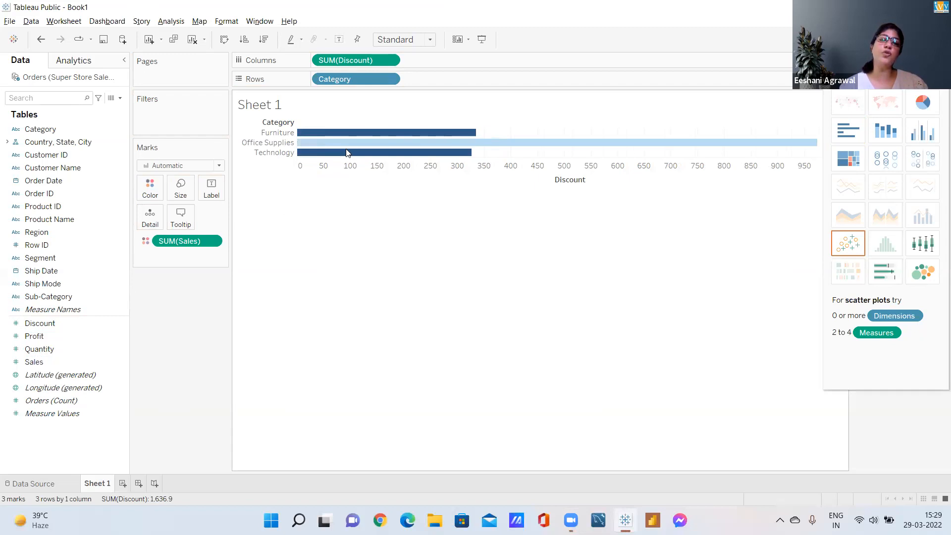
{"action": "key", "text": "ctrl+z"}
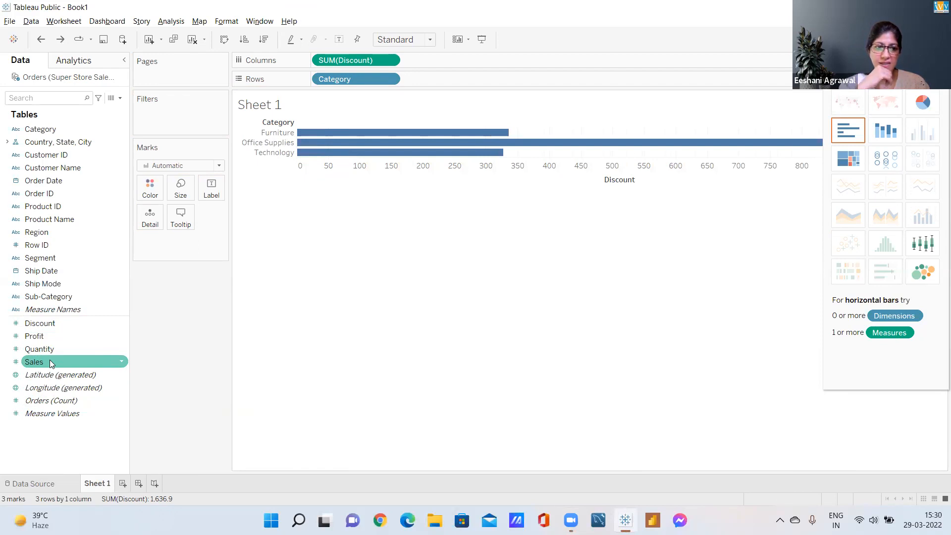
{"action": "left_click_drag", "start_coordinate": [50, 361], "coordinate": [148, 186]}
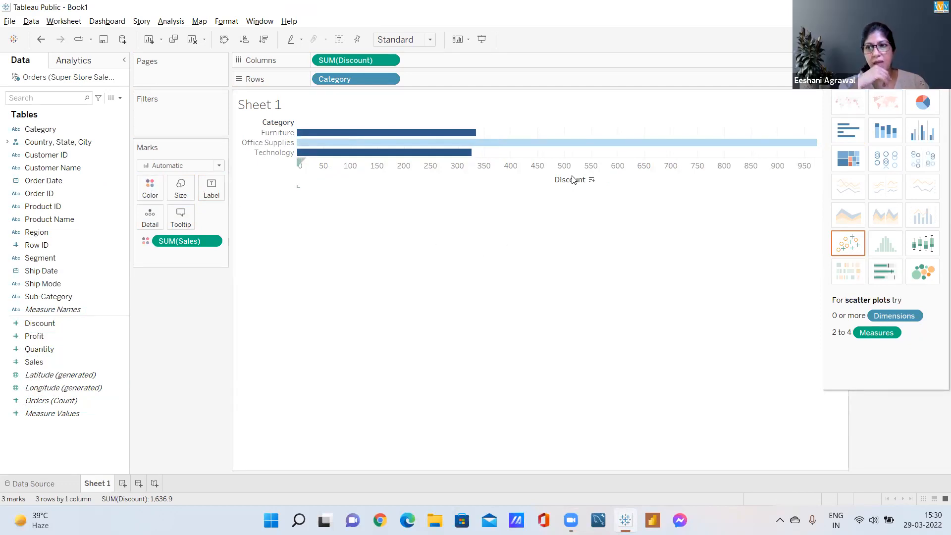
{"action": "left_click", "coordinate": [592, 180]}
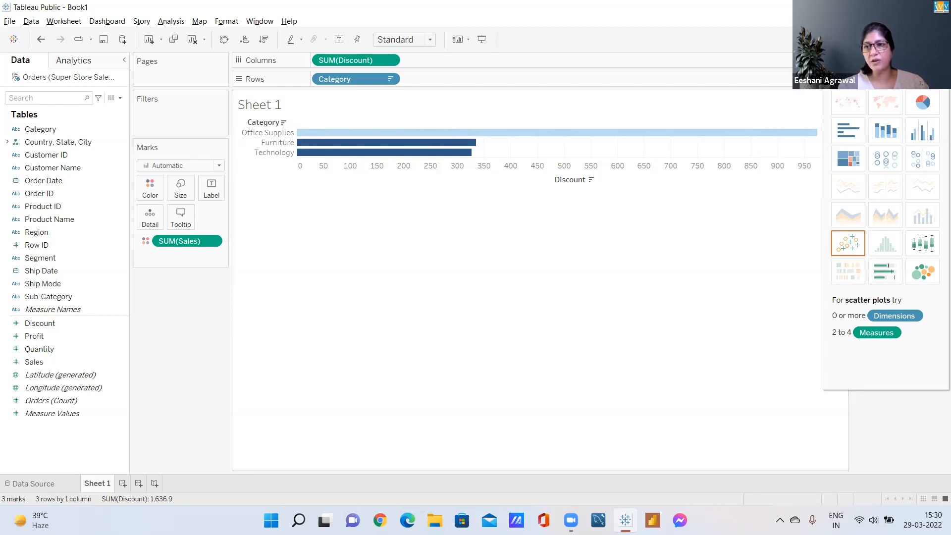
{"action": "left_click", "coordinate": [925, 40]}
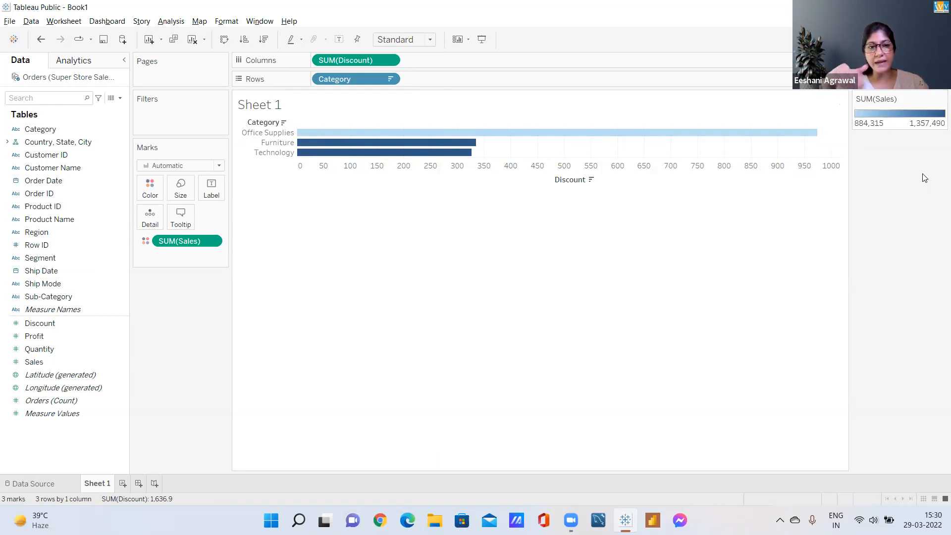
{"action": "mouse_move", "coordinate": [762, 133]}
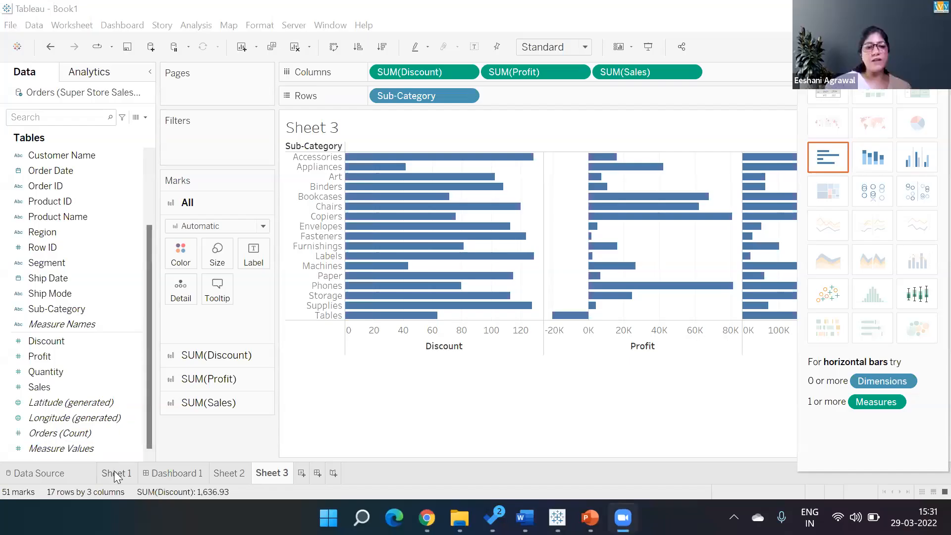
Step: Return to the Sheet 1 tab showing the CATEGORY WISE SALE chart
{"action": "left_click", "coordinate": [114, 471]}
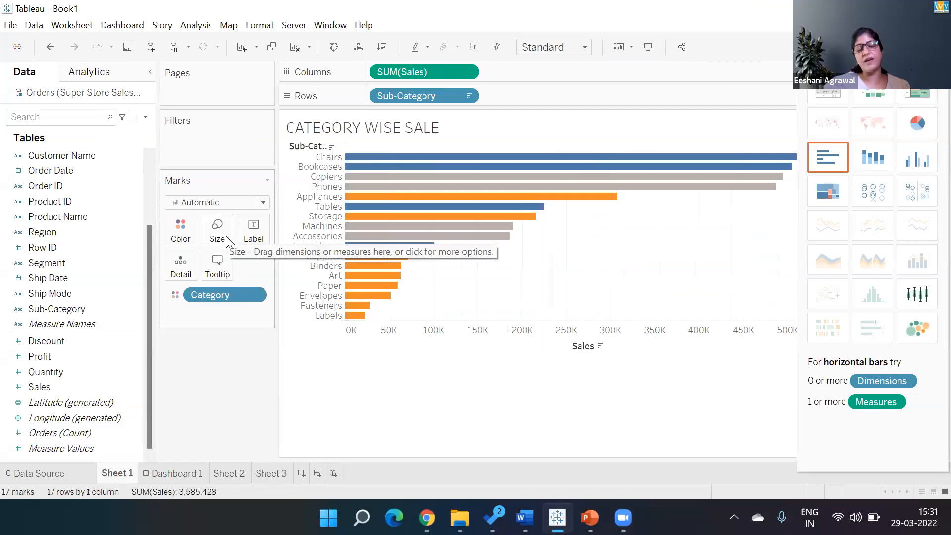
Step: Thin the sales bars with the Size slider, then switch to packed bubbles by category and sub-category
{"action": "left_click", "coordinate": [217, 233]}
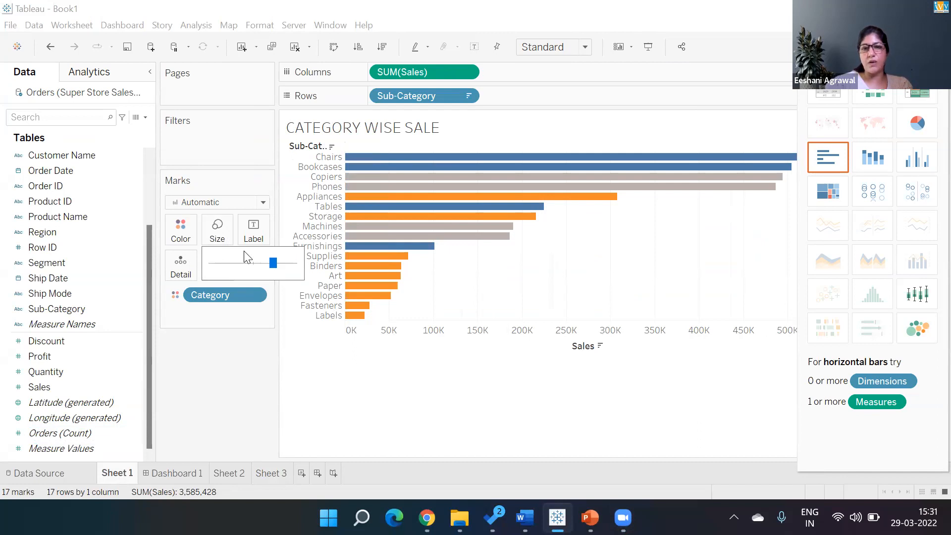
{"action": "left_click_drag", "start_coordinate": [272, 267], "coordinate": [296, 271]}
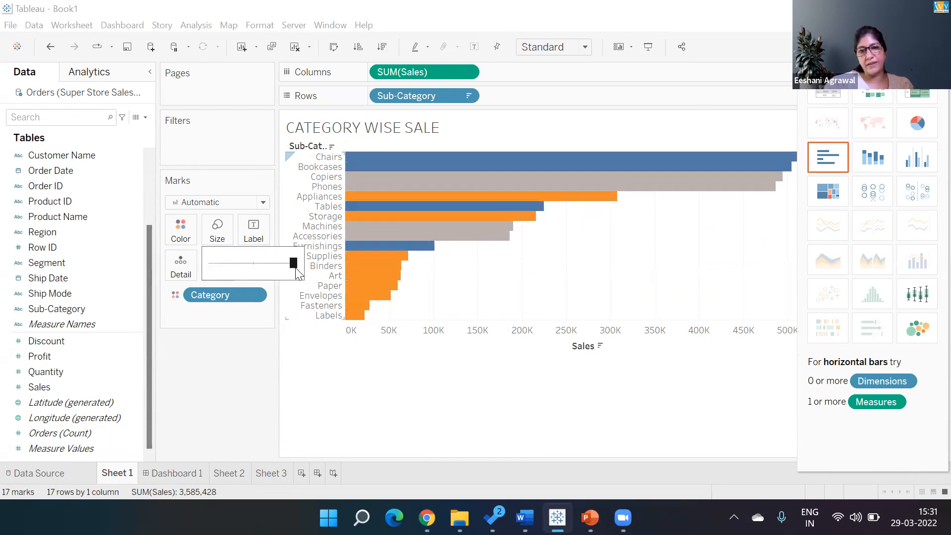
{"action": "left_click_drag", "start_coordinate": [295, 268], "coordinate": [266, 264]}
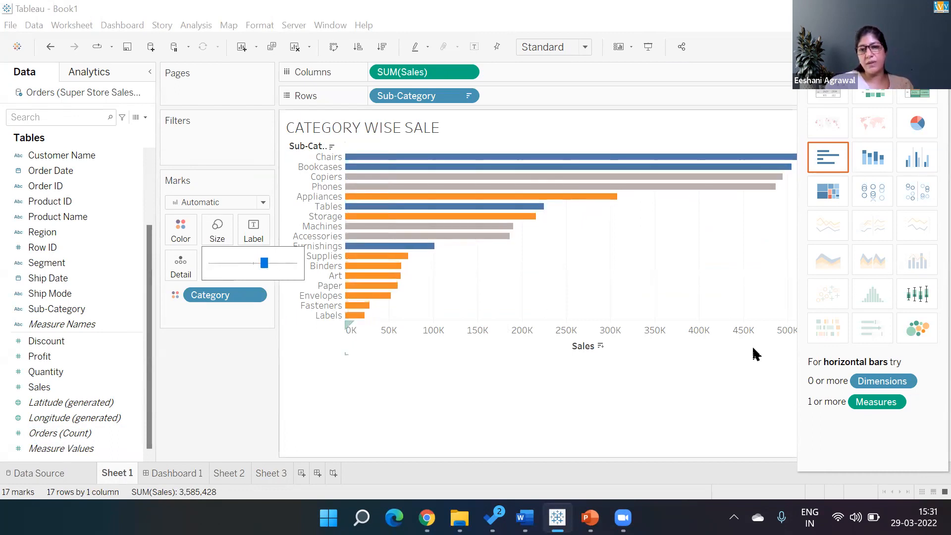
{"action": "left_click", "coordinate": [918, 328]}
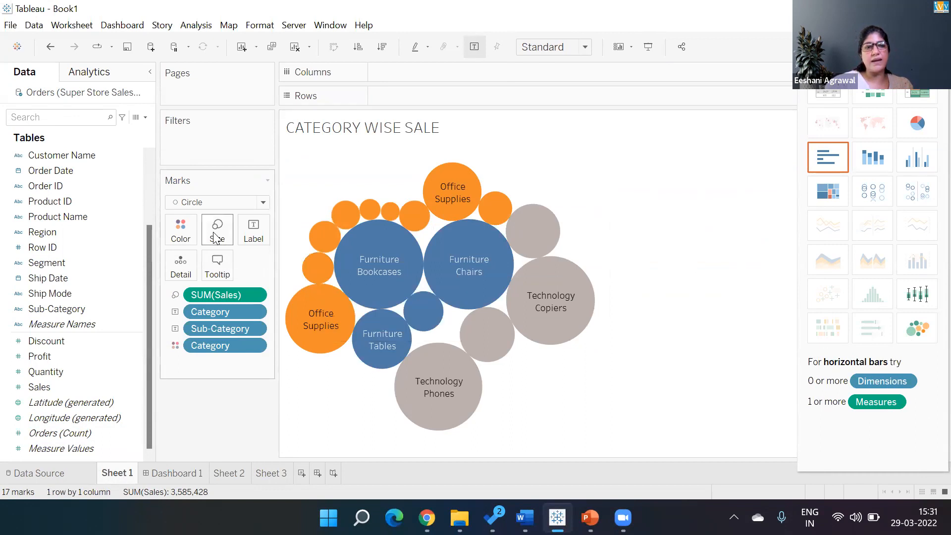
Step: Switch to side-by-side circles of sub-category sales per category and keep the circle size small
{"action": "left_click", "coordinate": [263, 202]}
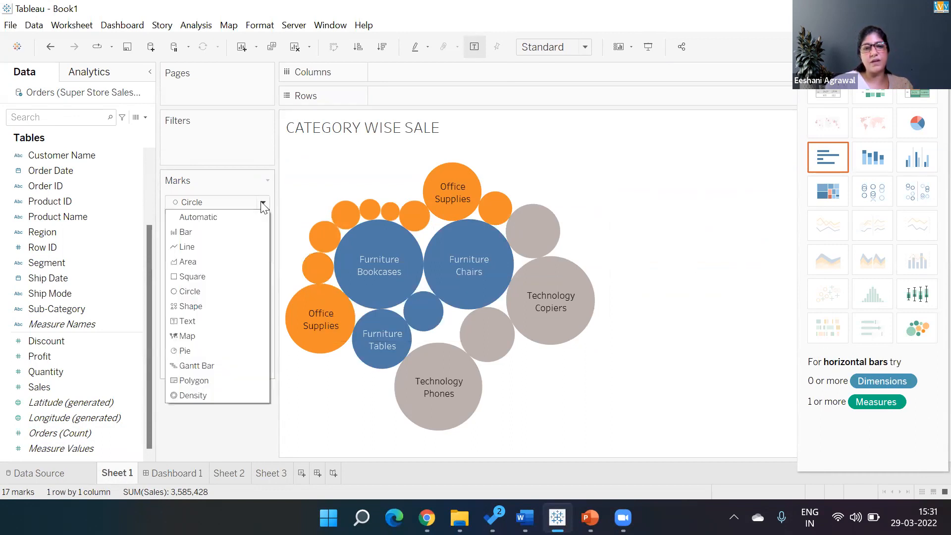
{"action": "left_click", "coordinate": [346, 167]}
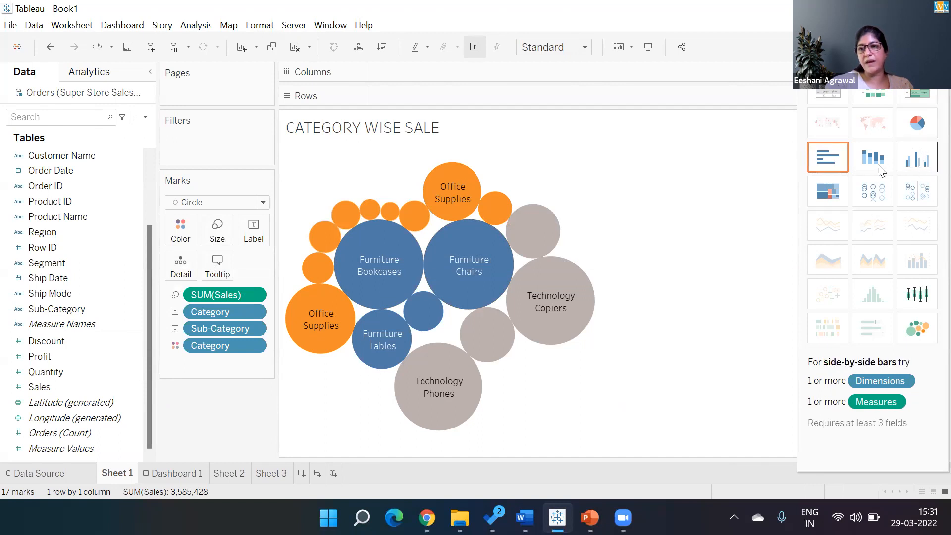
{"action": "left_click", "coordinate": [923, 191]}
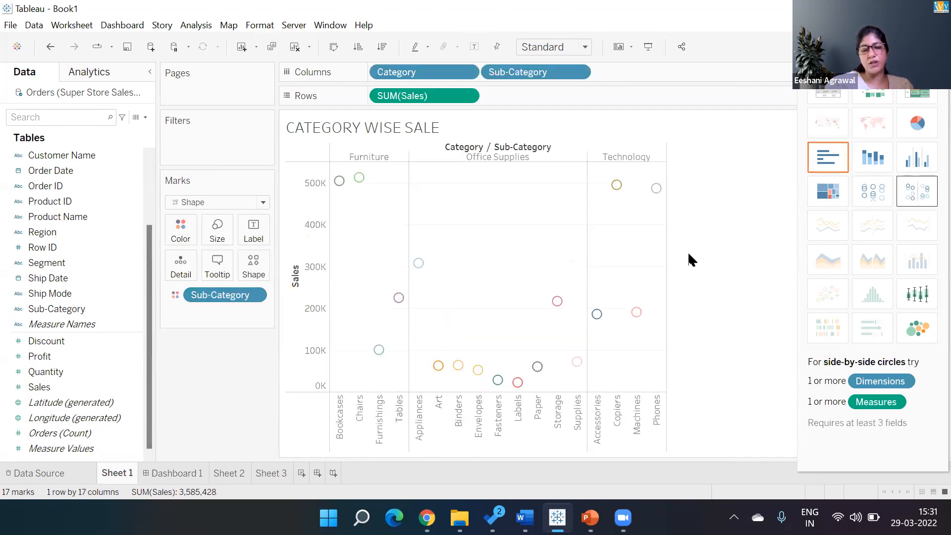
{"action": "left_click", "coordinate": [219, 233]}
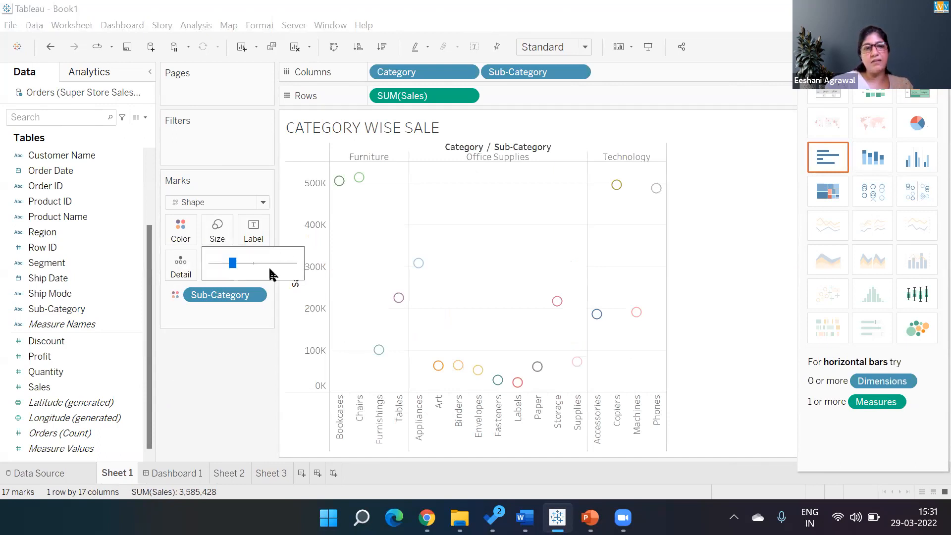
{"action": "left_click_drag", "start_coordinate": [232, 264], "coordinate": [274, 268]}
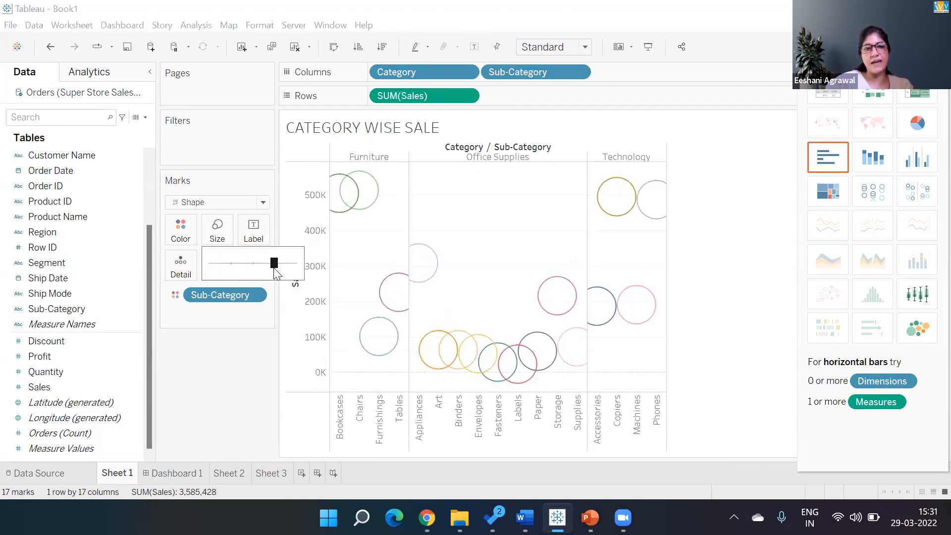
{"action": "left_click", "coordinate": [235, 263]}
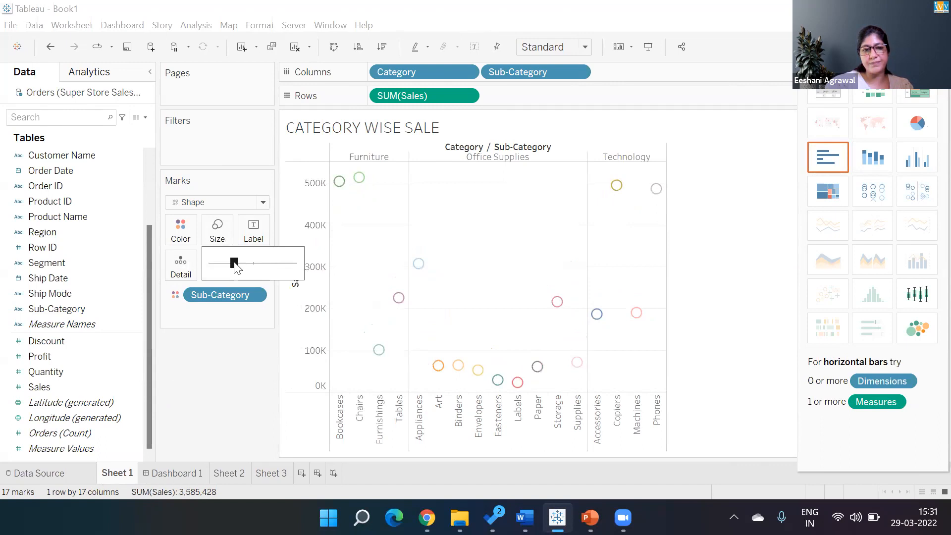
{"action": "left_click", "coordinate": [228, 400]}
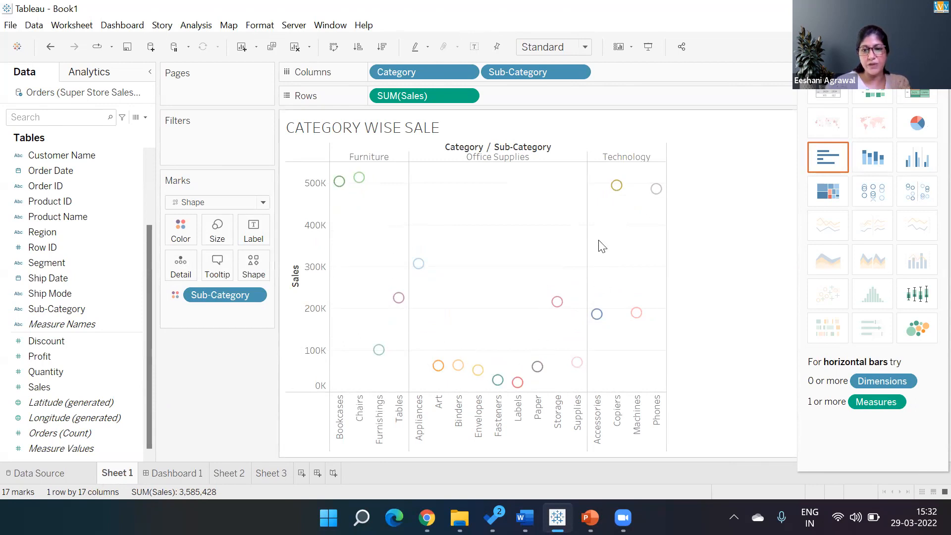
Step: Try filled square, left triangle, X and asterisk mark shapes
{"action": "left_click", "coordinate": [261, 272]}
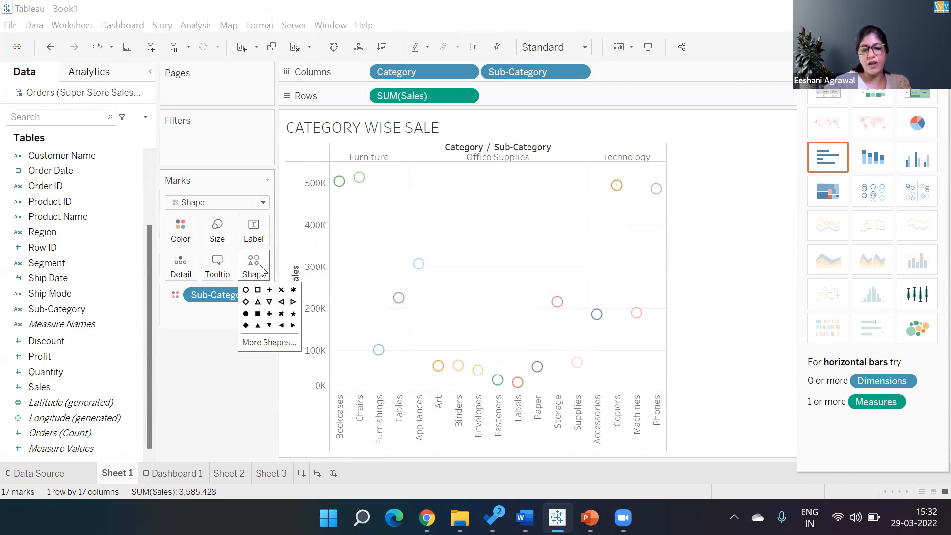
{"action": "left_click", "coordinate": [258, 315]}
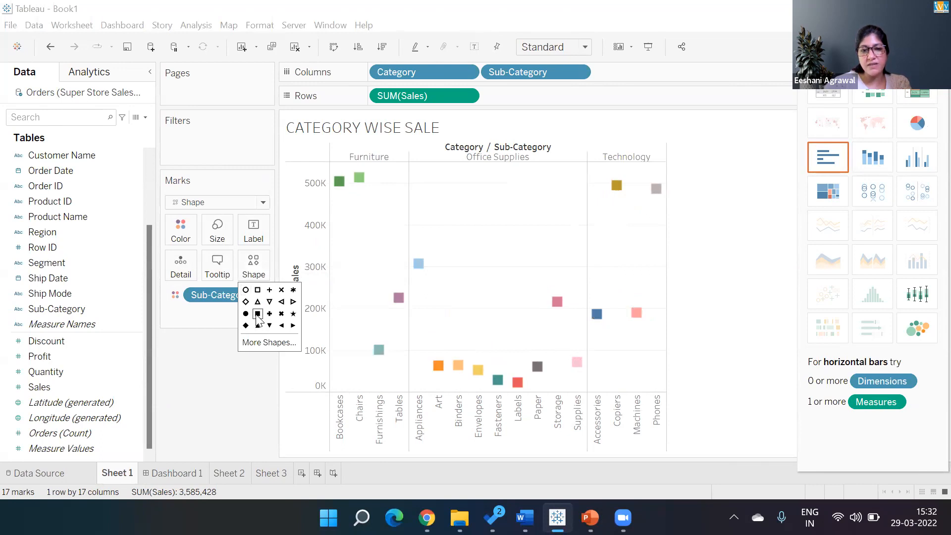
{"action": "left_click", "coordinate": [282, 302]}
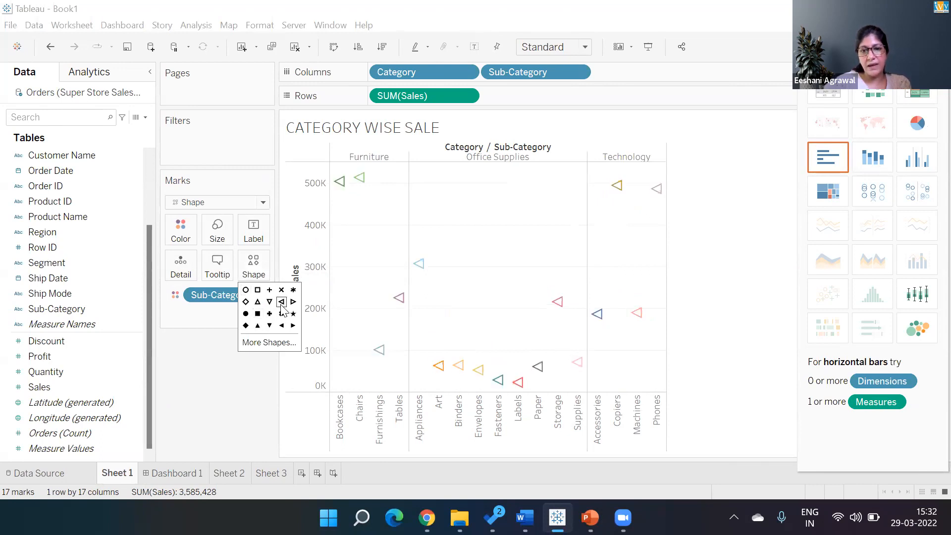
{"action": "left_click", "coordinate": [281, 290]}
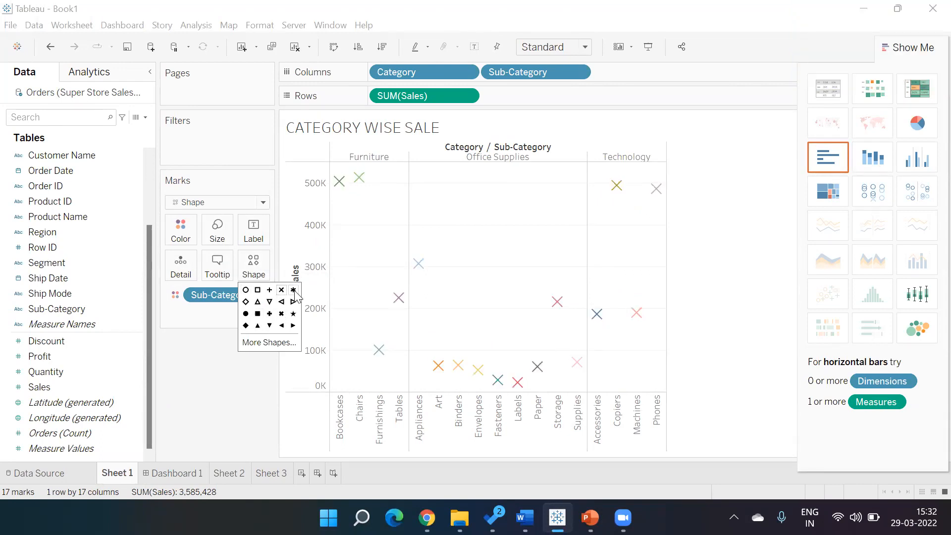
{"action": "left_click", "coordinate": [294, 291]}
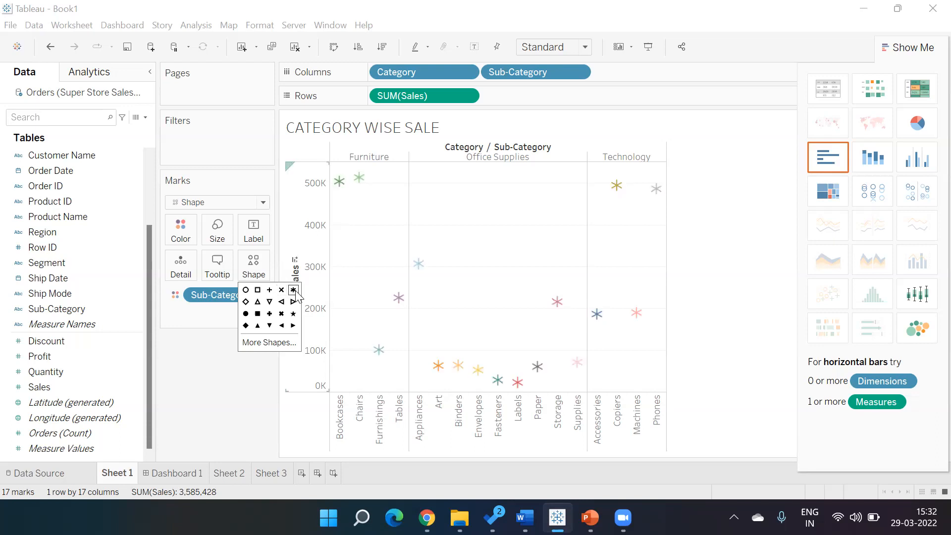
Step: Apply the dollar-coin shape from the Custom palette and remove Sub-Category colouring from the marks
{"action": "left_click", "coordinate": [251, 345]}
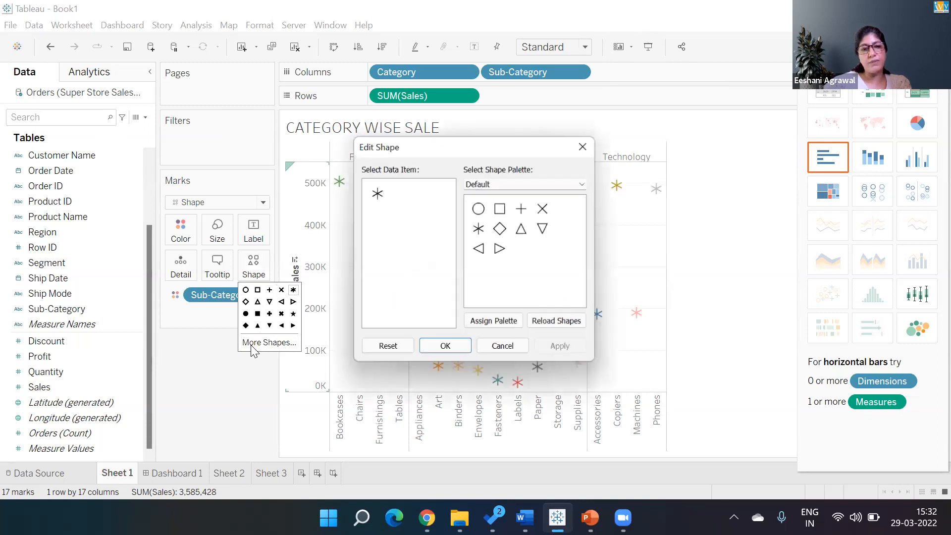
{"action": "left_click", "coordinate": [529, 182]}
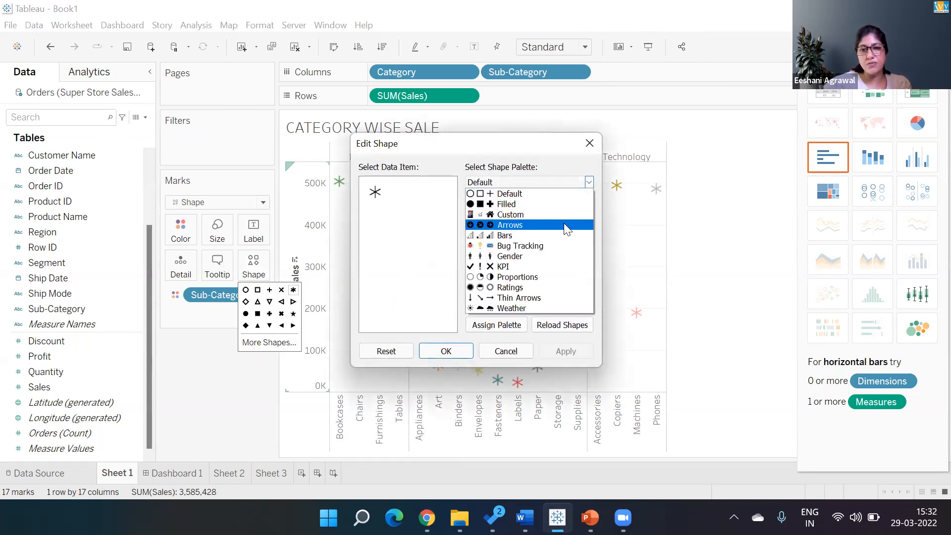
{"action": "left_click", "coordinate": [540, 214]}
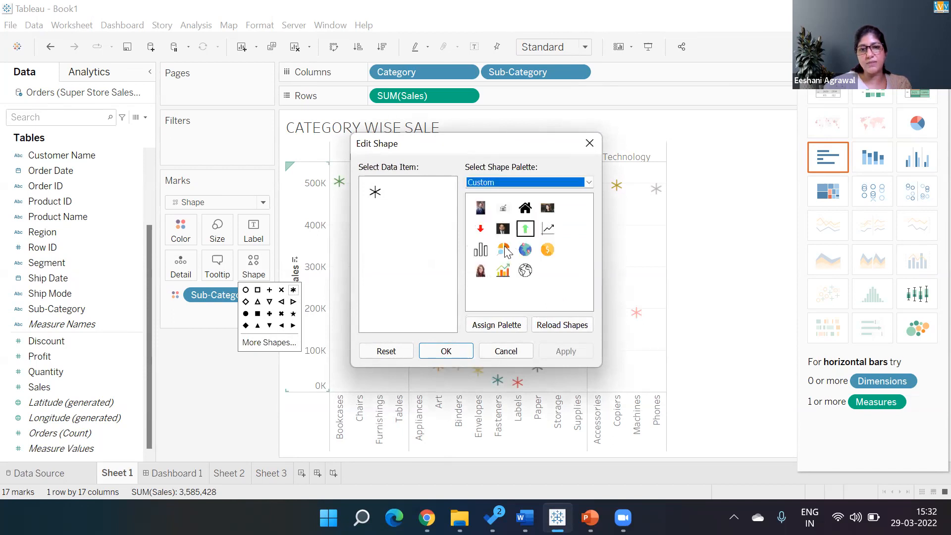
{"action": "left_click", "coordinate": [548, 249]}
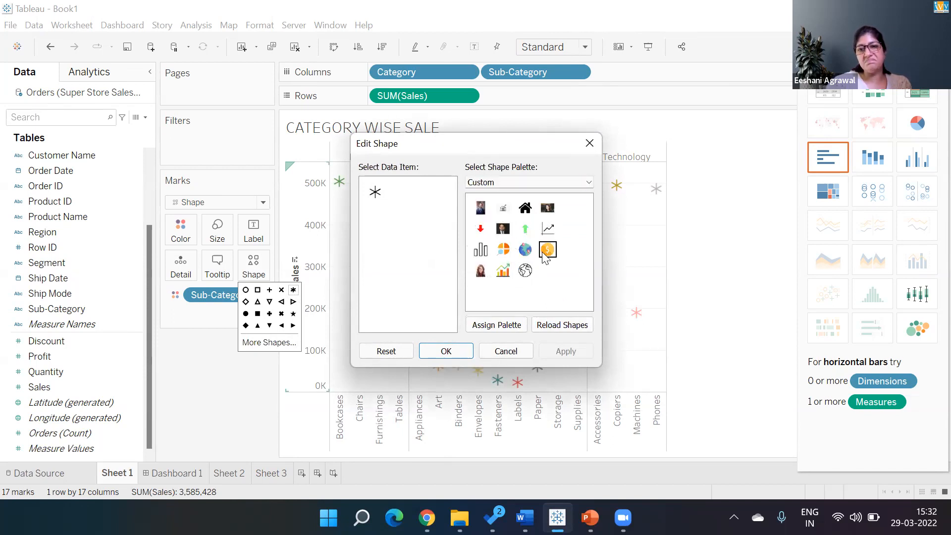
{"action": "left_click", "coordinate": [567, 351]}
{"action": "left_click", "coordinate": [446, 351]}
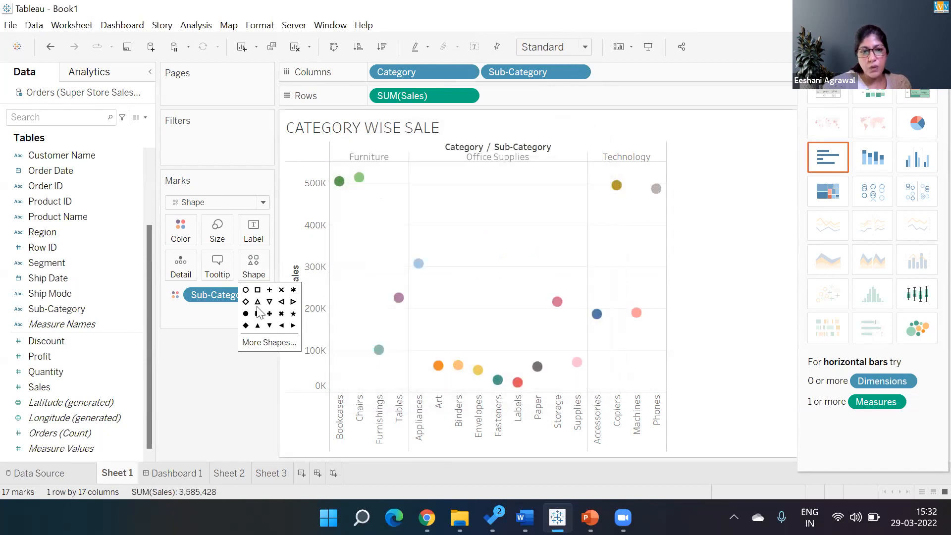
{"action": "left_click_drag", "start_coordinate": [213, 293], "coordinate": [211, 350]}
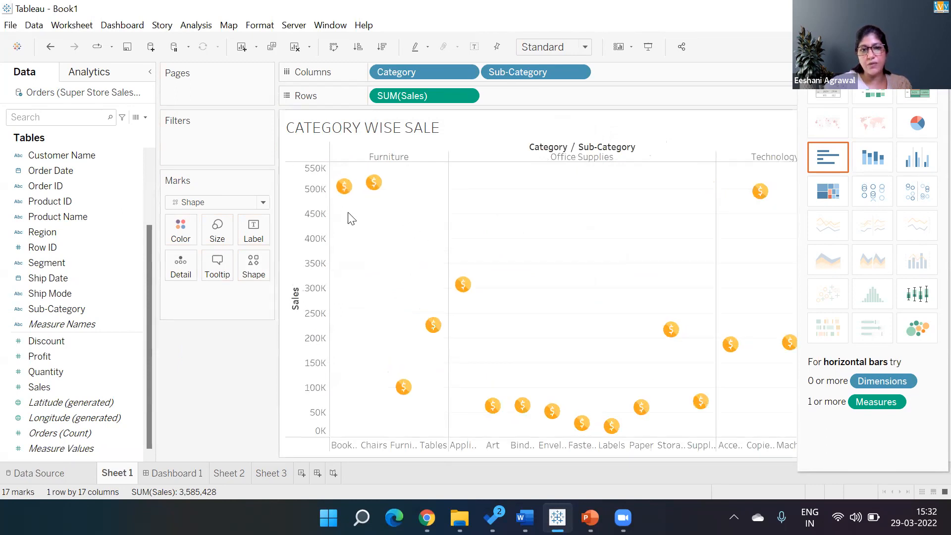
{"action": "mouse_move", "coordinate": [533, 410]}
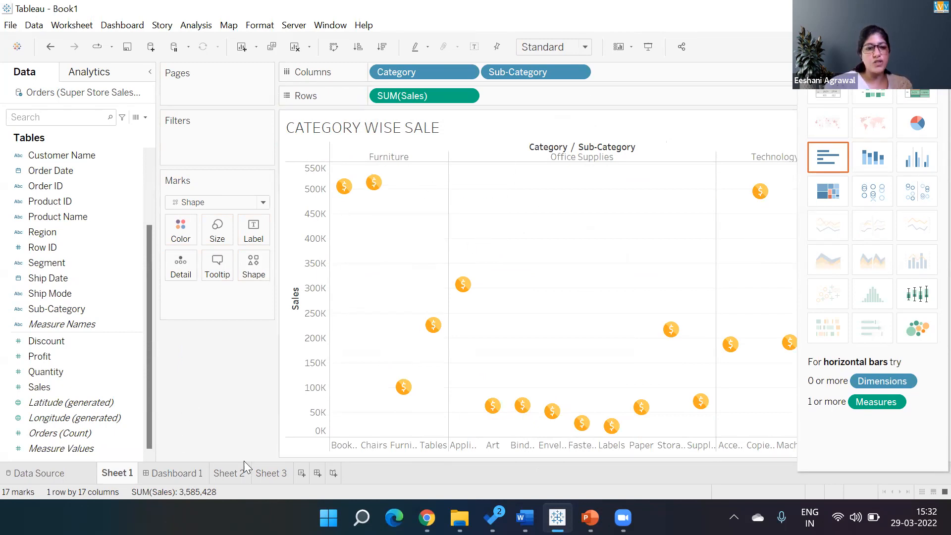
Step: On a new Sheet 4, map Country with circles sized by SUM(Sales)
{"action": "left_click", "coordinate": [301, 474]}
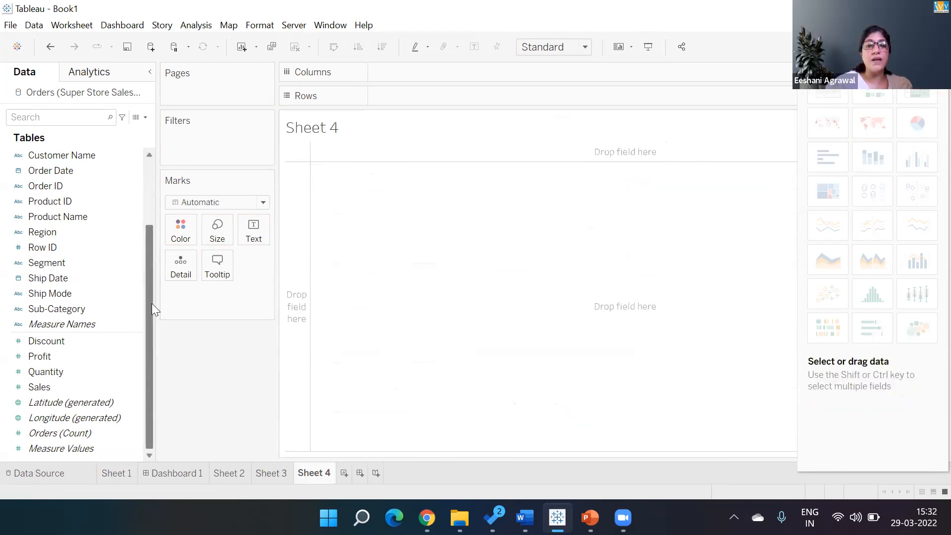
{"action": "left_click", "coordinate": [263, 203]}
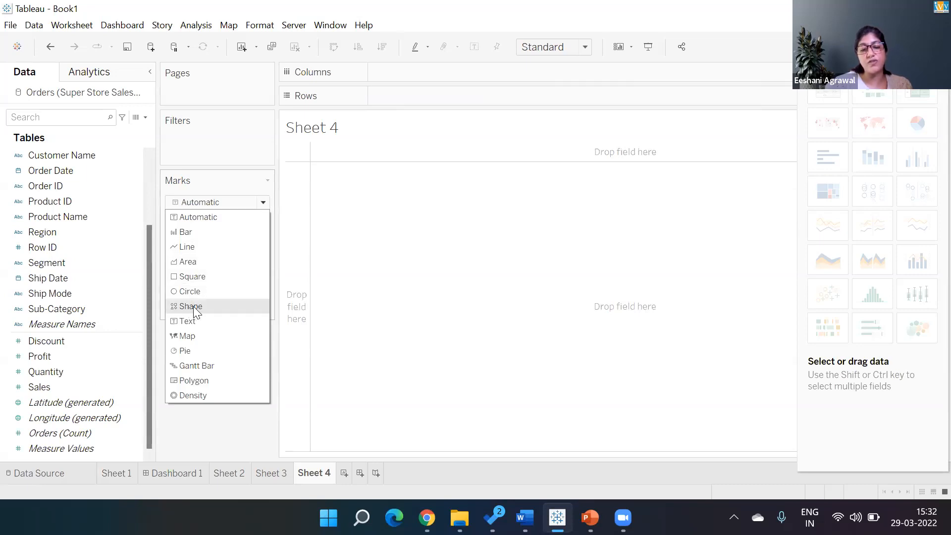
{"action": "left_click", "coordinate": [197, 426]}
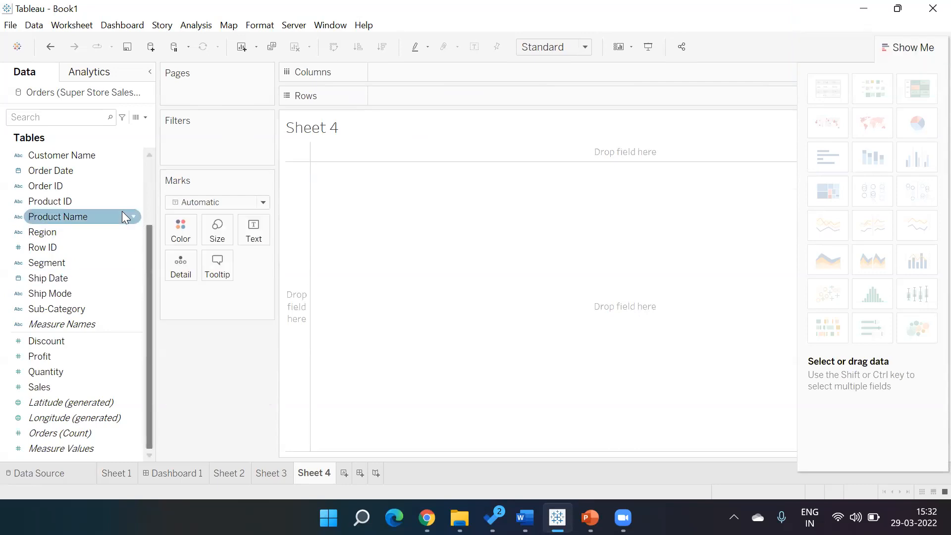
{"action": "scroll", "coordinate": [152, 166], "scroll_direction": "up", "scroll_amount": 2}
{"action": "left_click", "coordinate": [62, 186]}
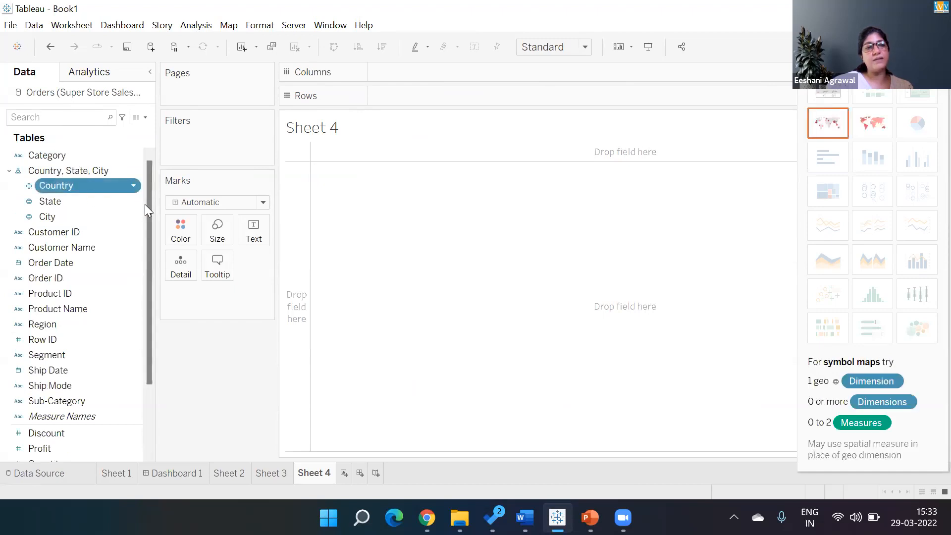
{"action": "scroll", "coordinate": [142, 366], "scroll_direction": "down", "scroll_amount": 2}
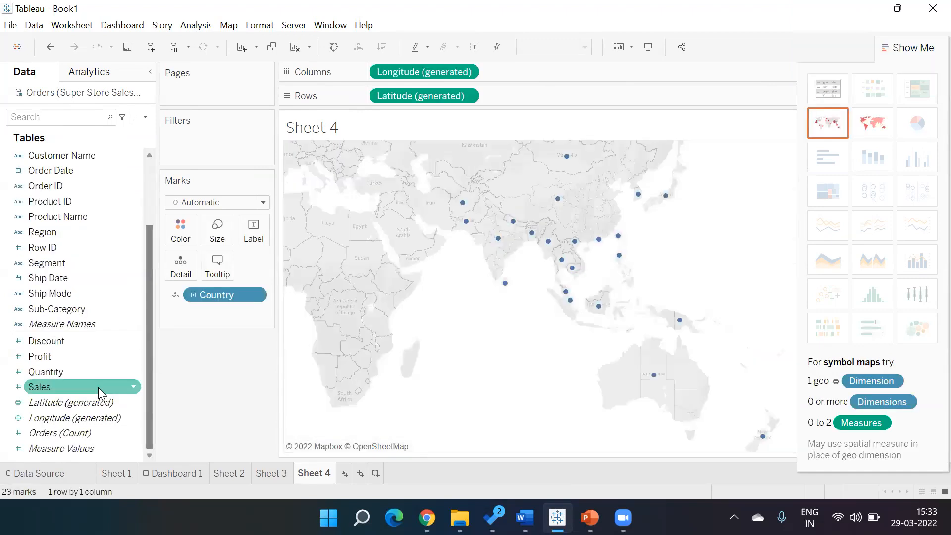
{"action": "double_click", "coordinate": [98, 388]}
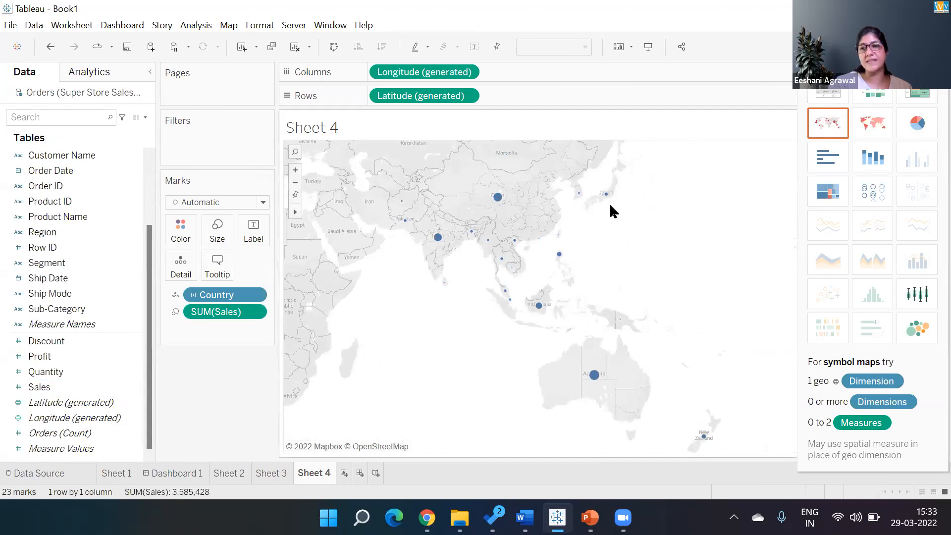
Step: Close Show Me and change the map's mark type to Shape
{"action": "left_click", "coordinate": [920, 46]}
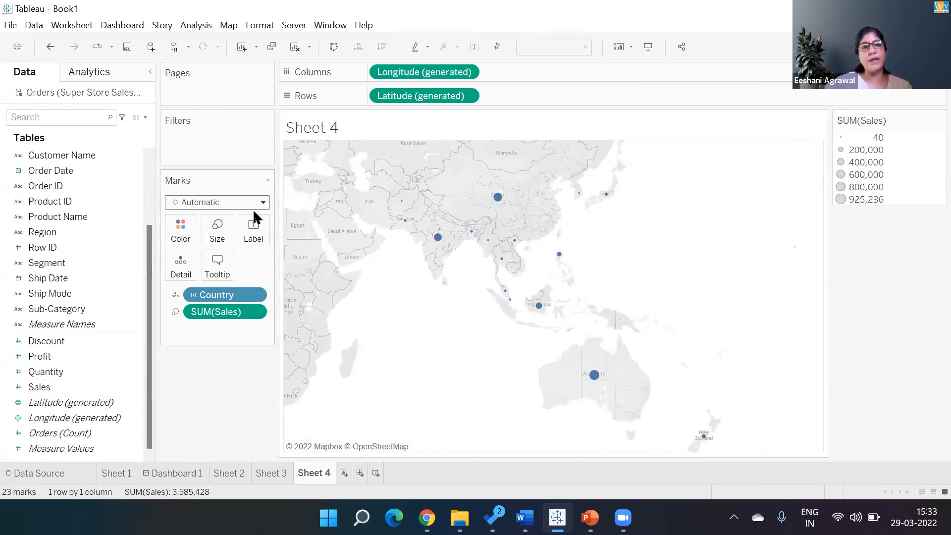
{"action": "left_click", "coordinate": [212, 226]}
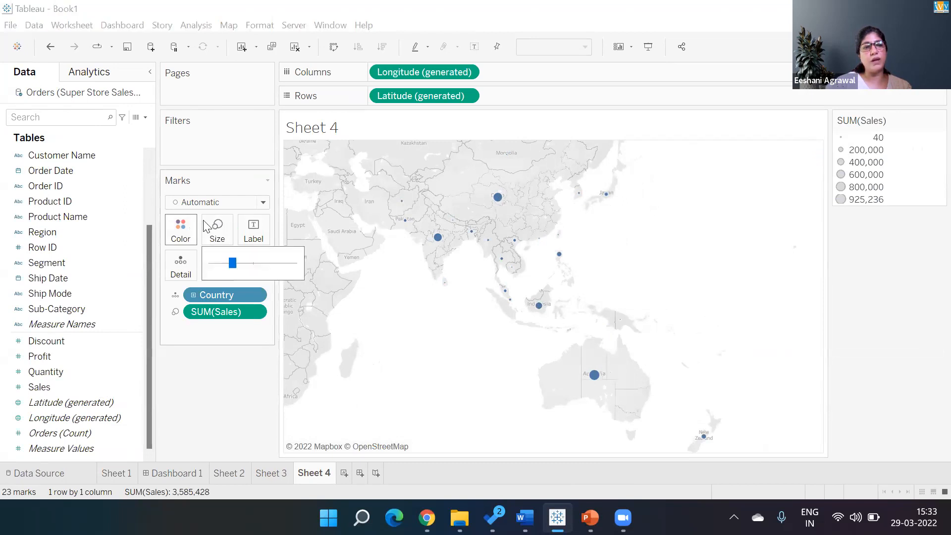
{"action": "left_click", "coordinate": [238, 202]}
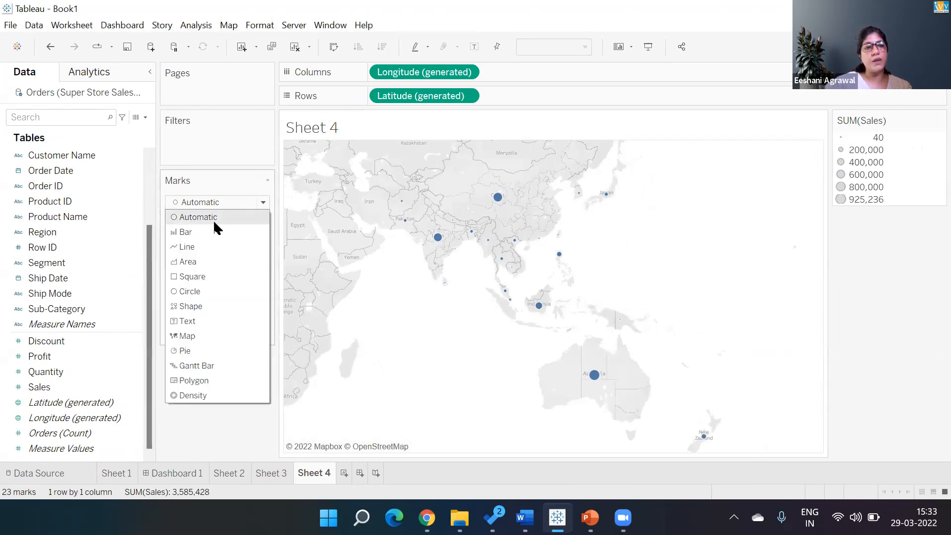
{"action": "left_click", "coordinate": [205, 306]}
{"action": "left_click", "coordinate": [254, 267]}
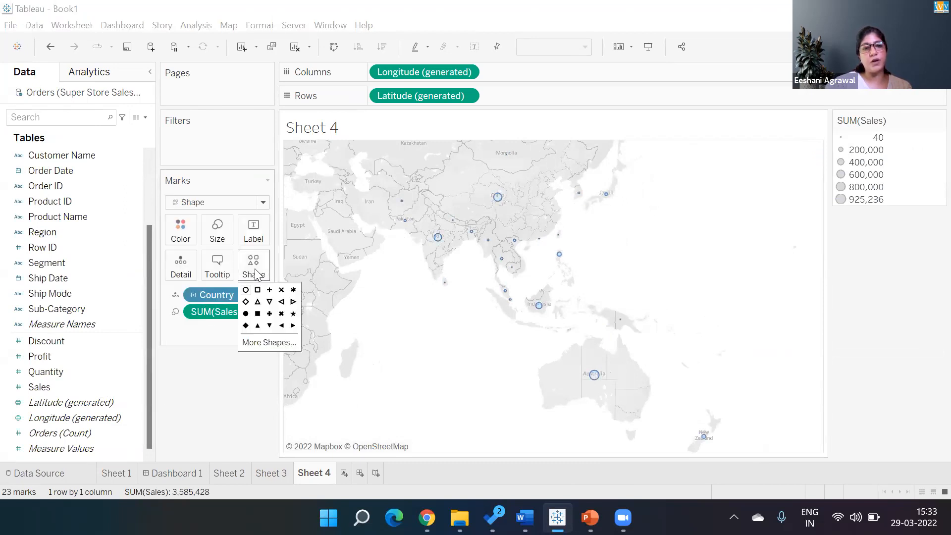
Step: Assign the coin shape from the Custom palette to the country marks
{"action": "left_click", "coordinate": [267, 342]}
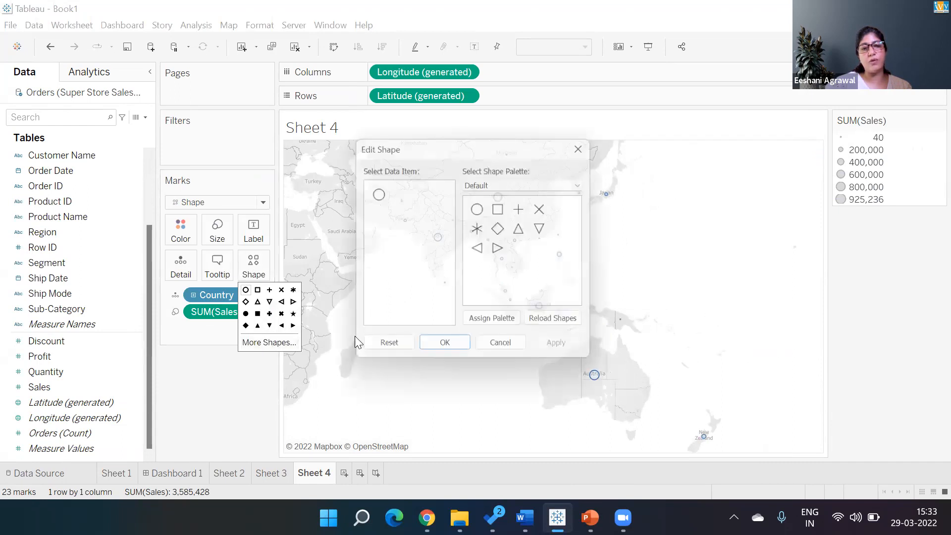
{"action": "left_click", "coordinate": [521, 185]}
{"action": "left_click", "coordinate": [515, 218]}
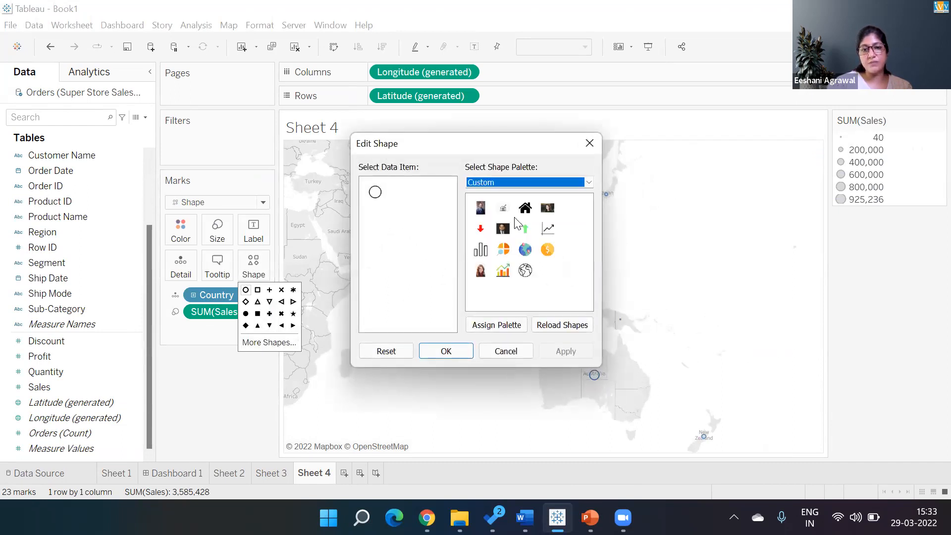
{"action": "left_click", "coordinate": [547, 251]}
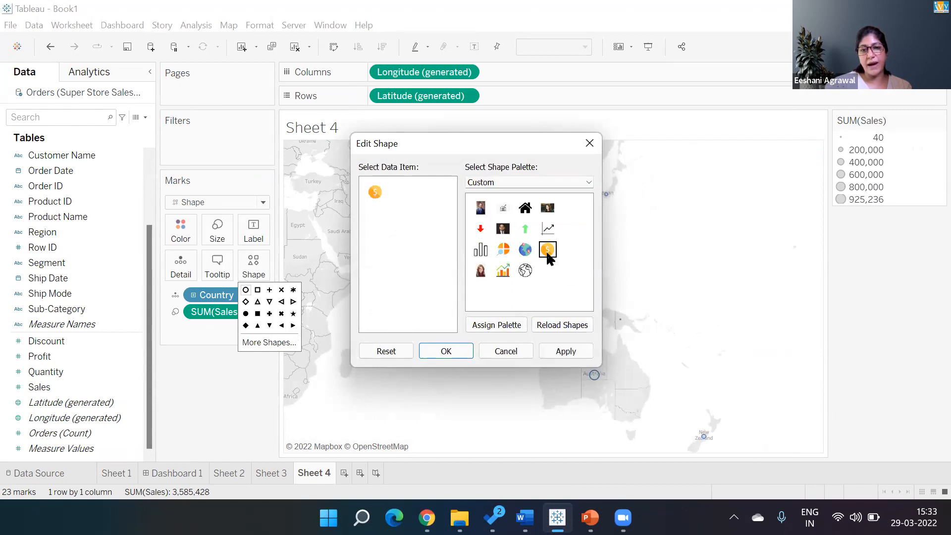
{"action": "left_click", "coordinate": [565, 352]}
{"action": "left_click", "coordinate": [446, 350]}
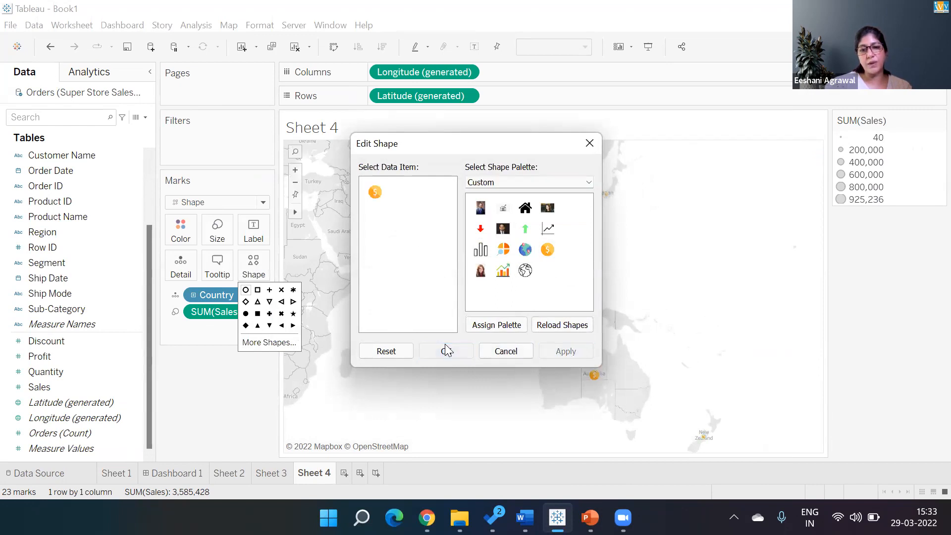
Step: Enlarge the coin marks with the Size slider, then bring File Explorer forward
{"action": "left_click", "coordinate": [218, 229]}
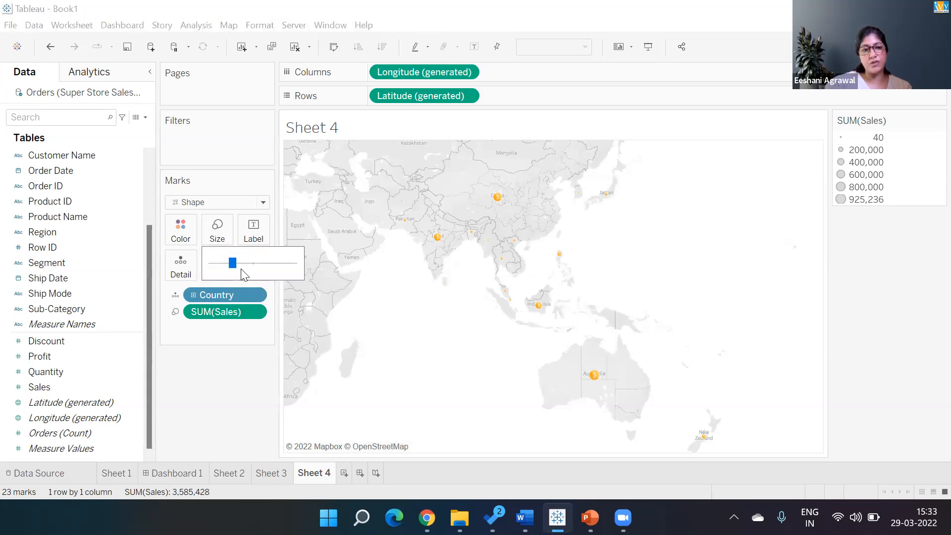
{"action": "left_click_drag", "start_coordinate": [253, 263], "coordinate": [254, 267]}
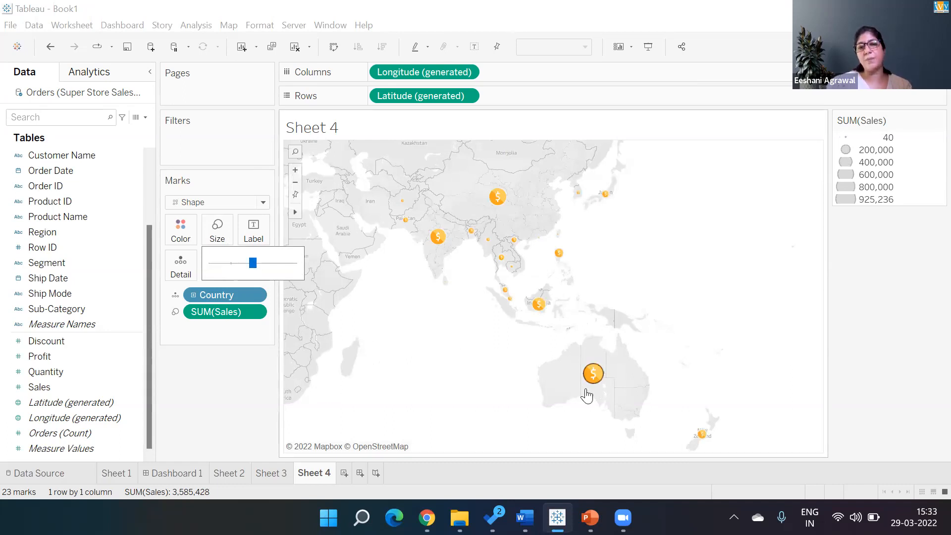
{"action": "left_click", "coordinate": [411, 356]}
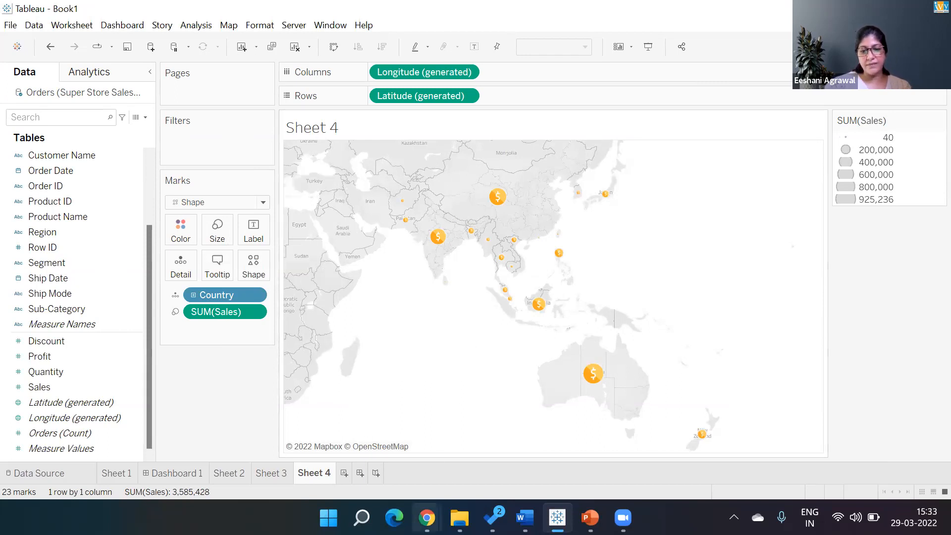
{"action": "mouse_move", "coordinate": [460, 517]}
{"action": "left_click", "coordinate": [490, 441]}
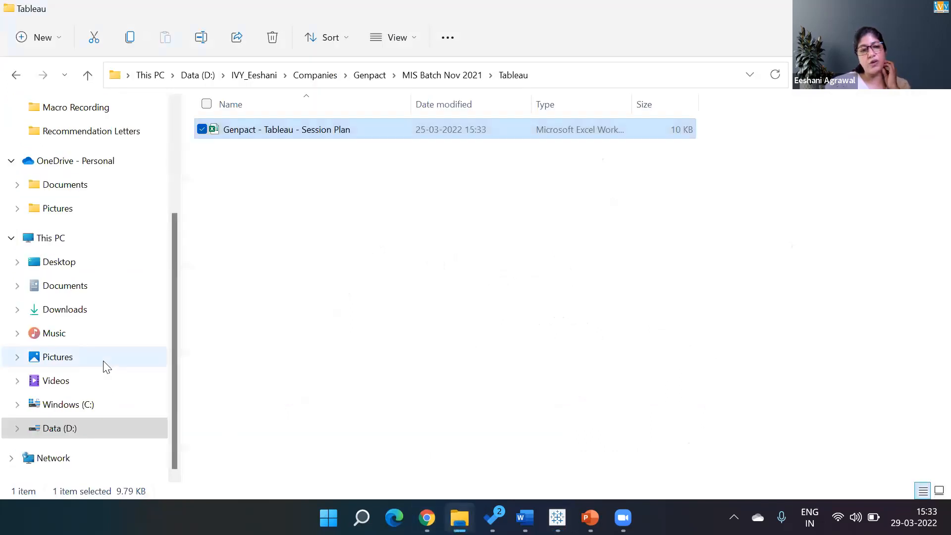
Step: Open the Windows (C:) drive, revert the map marks to open circles, and close File Explorer
{"action": "left_click", "coordinate": [70, 410]}
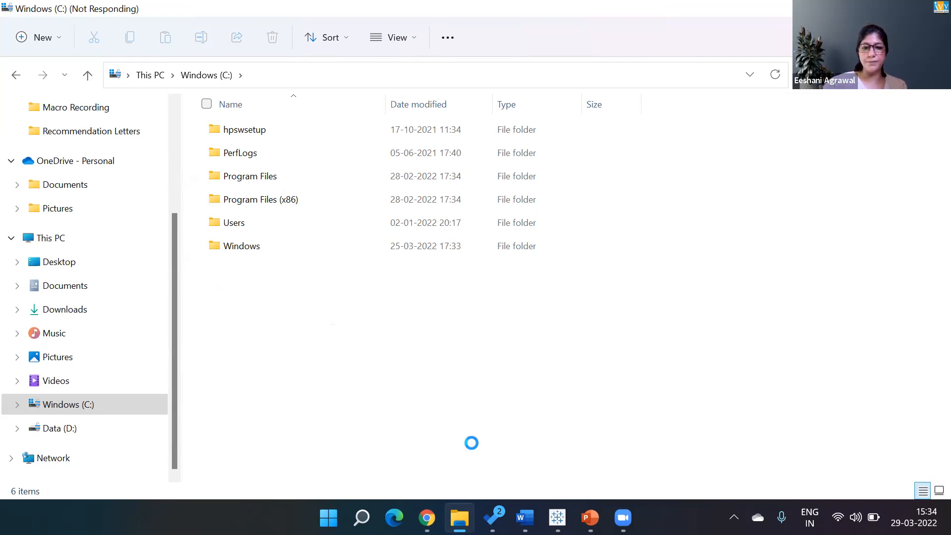
{"action": "key", "text": "alt+Tab"}
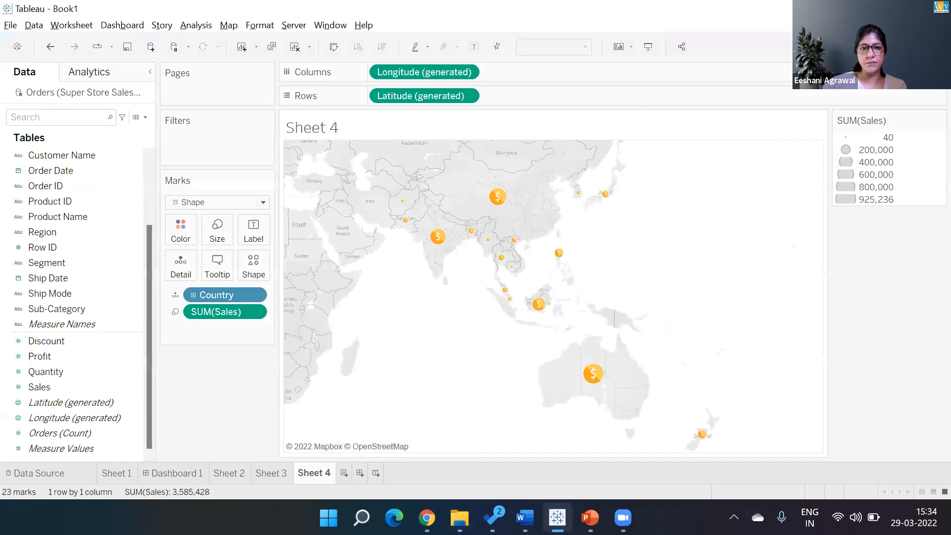
{"action": "left_click", "coordinate": [254, 268]}
{"action": "left_click", "coordinate": [246, 291]}
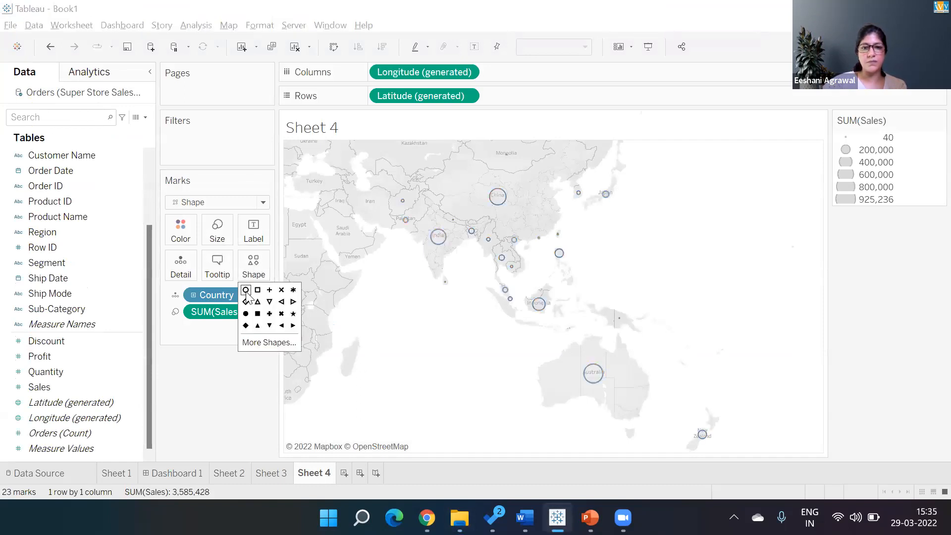
{"action": "left_click", "coordinate": [467, 384]}
{"action": "key", "text": "alt+Tab"}
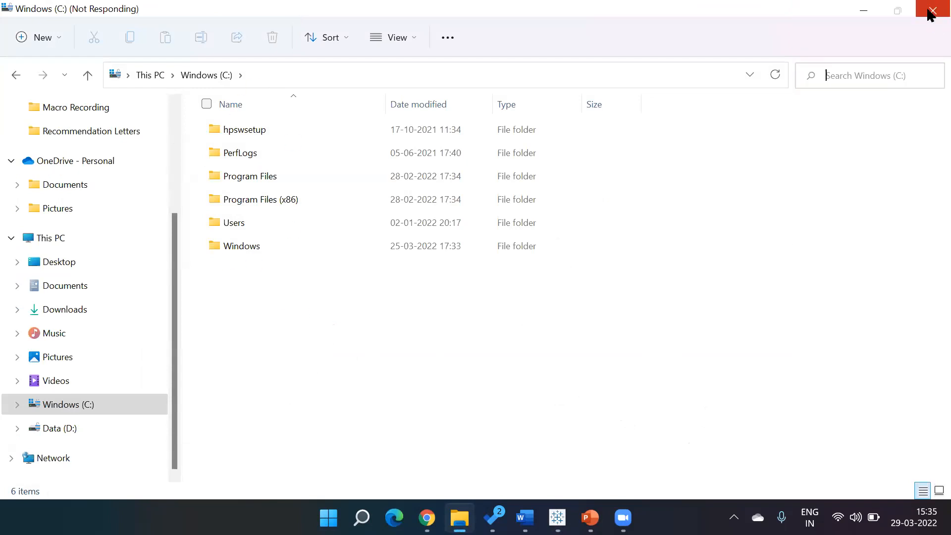
{"action": "left_click", "coordinate": [468, 516]}
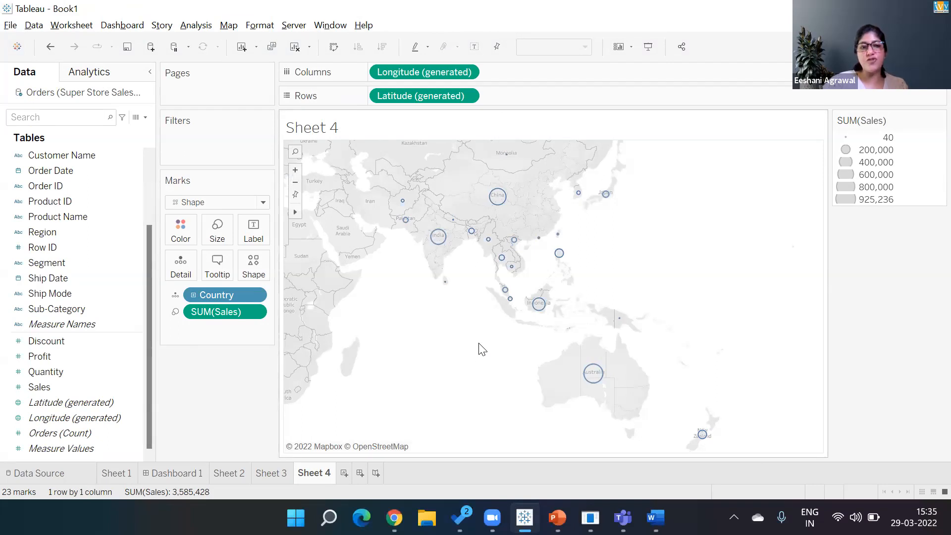
Step: View the Custom shape palette without changing the circles, then return to Sheet 1's CATEGORY WISE SALE chart
{"action": "left_click", "coordinate": [251, 275]}
{"action": "left_click", "coordinate": [269, 342]}
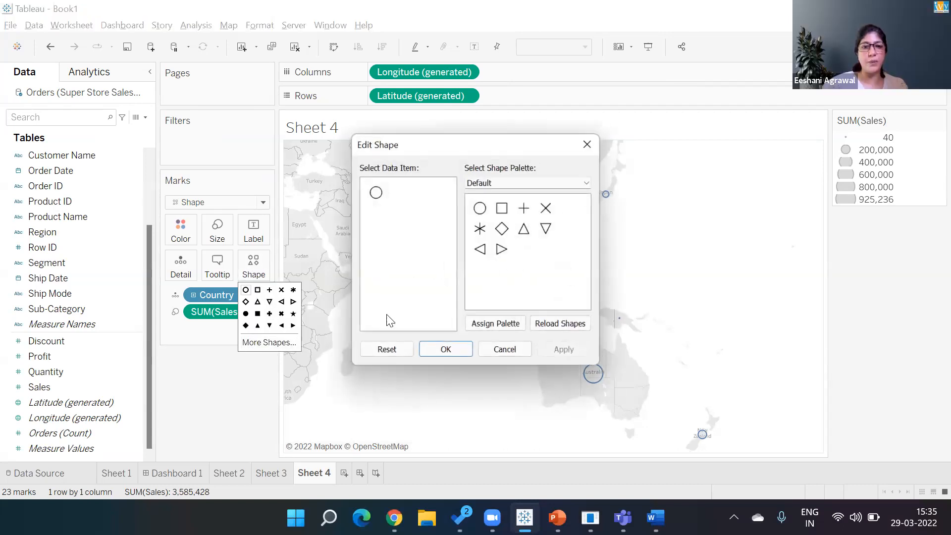
{"action": "left_click", "coordinate": [526, 182]}
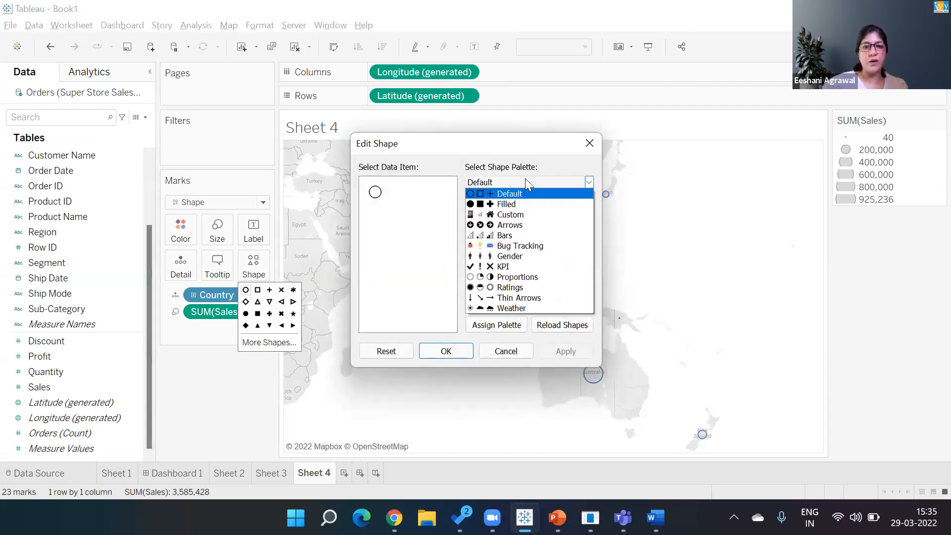
{"action": "left_click", "coordinate": [516, 220]}
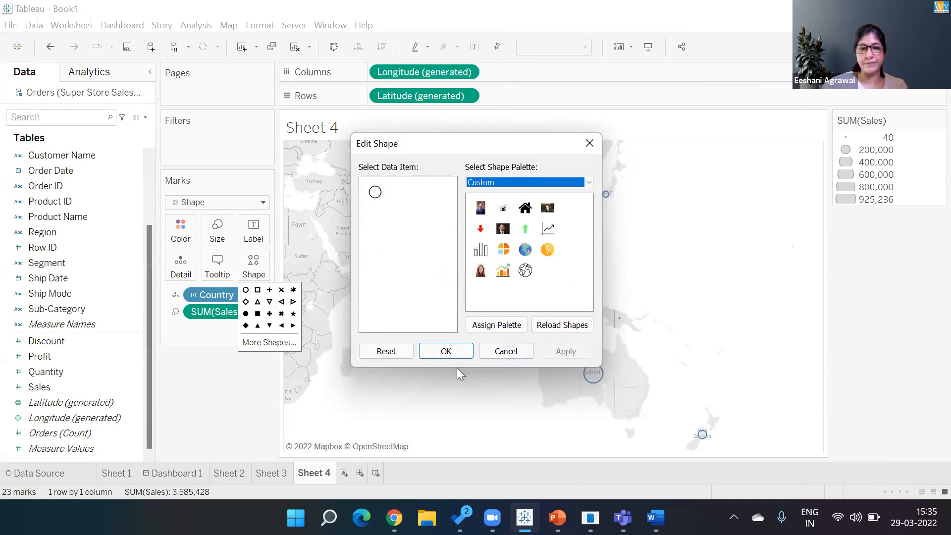
{"action": "left_click", "coordinate": [449, 352]}
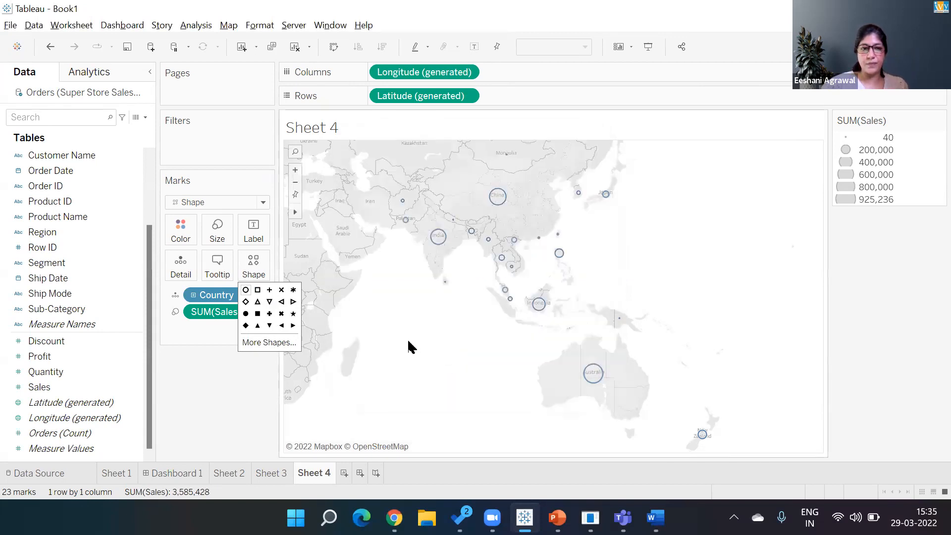
{"action": "left_click", "coordinate": [408, 341]}
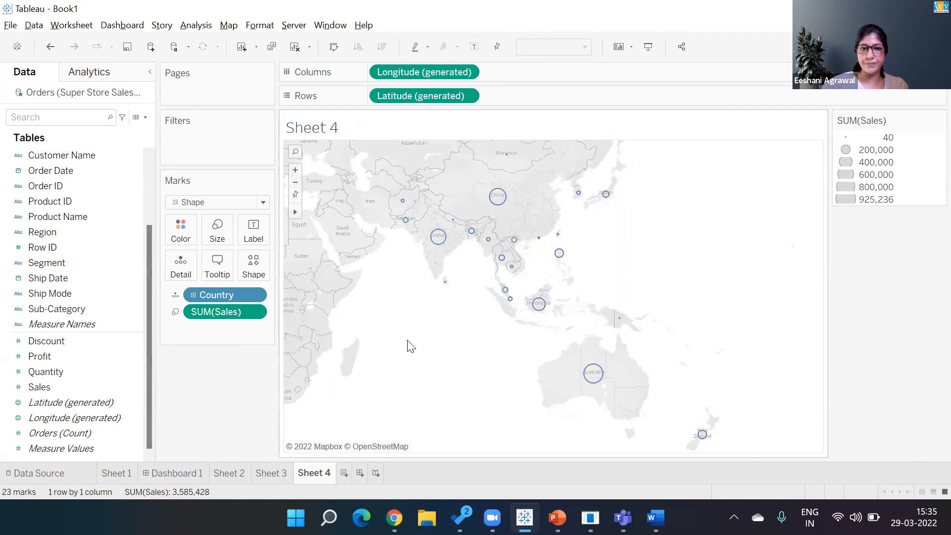
{"action": "left_click", "coordinate": [128, 474]}
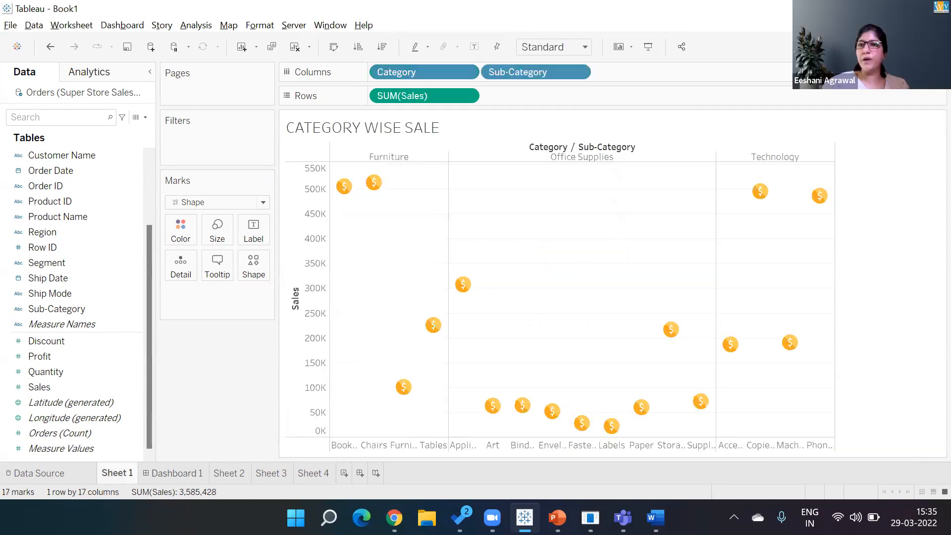
Step: Show Sub-Category sales as horizontal bars without Category, sorted descending with Chairs first
{"action": "key", "text": "ctrl+1"}
{"action": "left_click", "coordinate": [835, 159]}
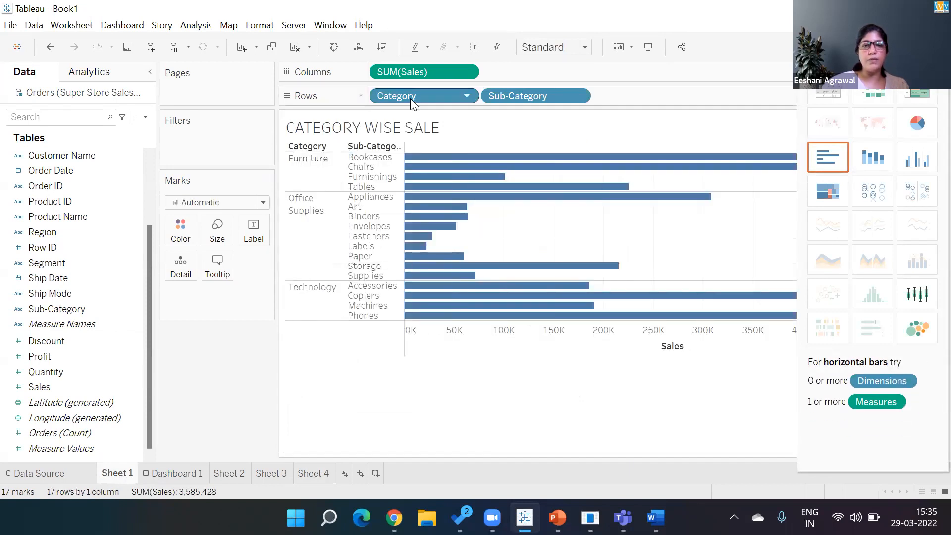
{"action": "right_click", "coordinate": [207, 430]}
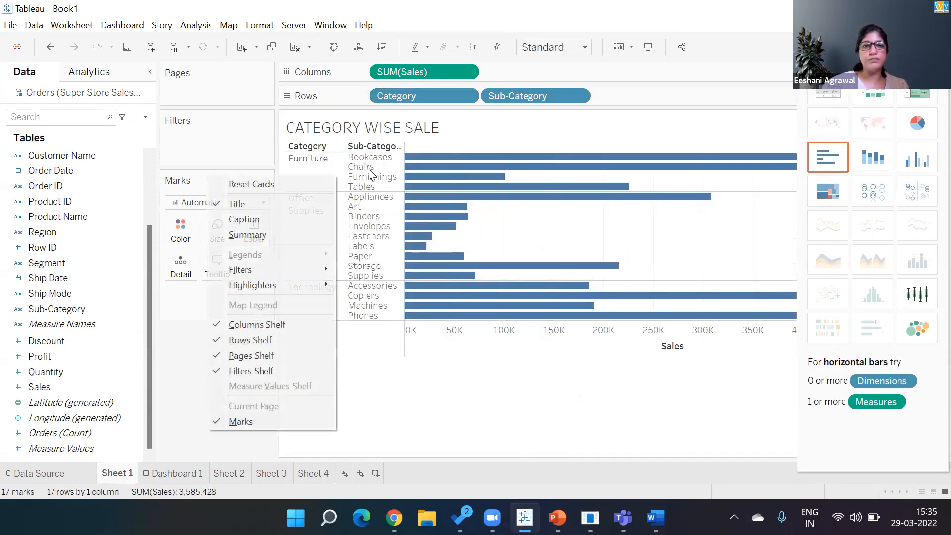
{"action": "left_click", "coordinate": [410, 94]}
{"action": "left_click_drag", "start_coordinate": [411, 92], "coordinate": [225, 371]}
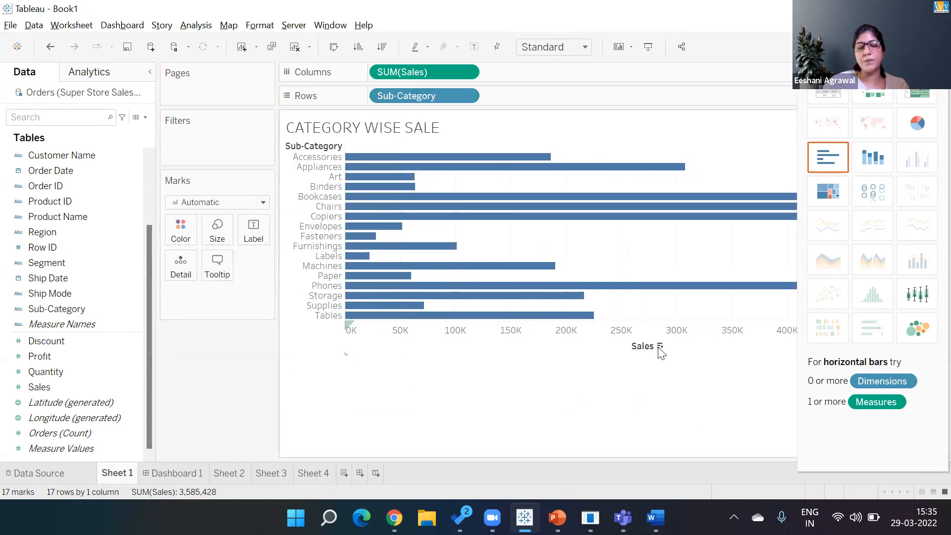
{"action": "left_click", "coordinate": [660, 347]}
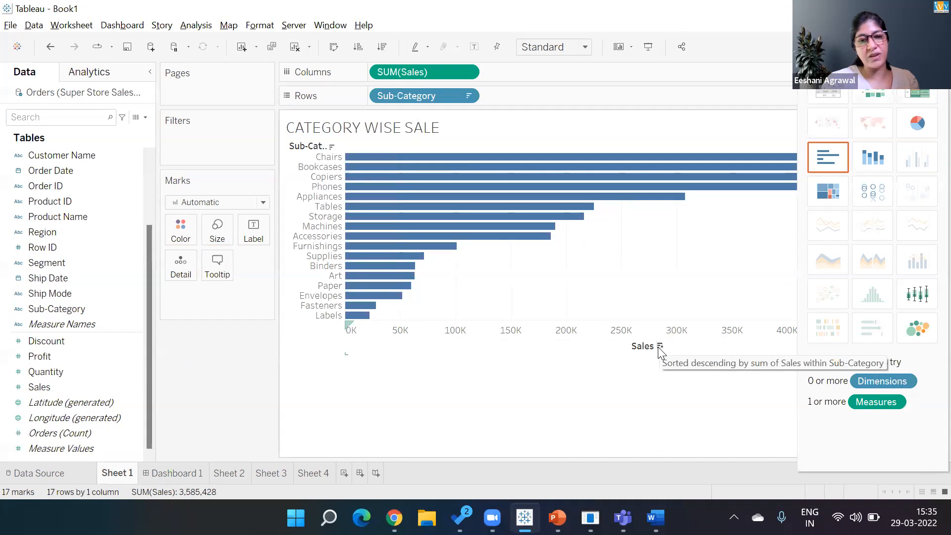
{"action": "key", "text": "ctrl+1"}
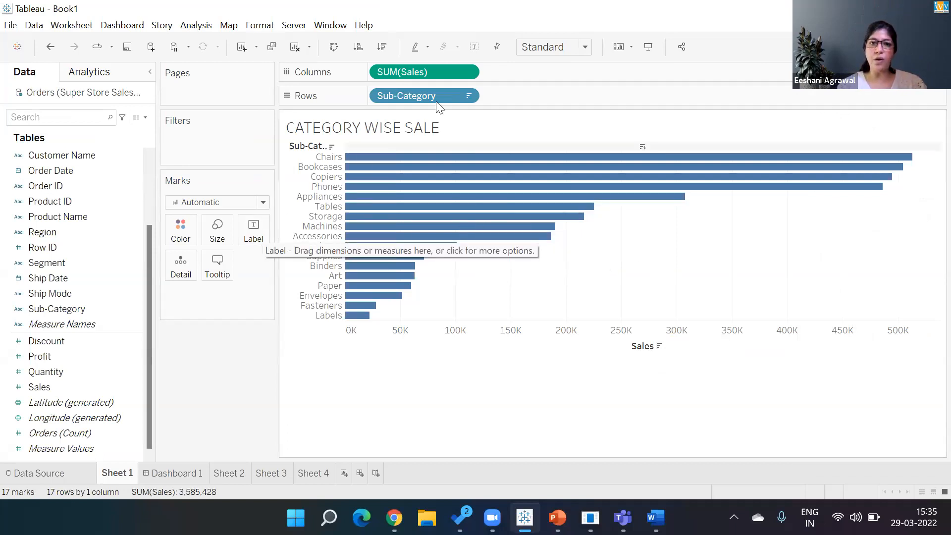
Step: Turn on mark labels and label the bars with SUM(Profit), then go to Sheet 4
{"action": "left_click", "coordinate": [474, 50]}
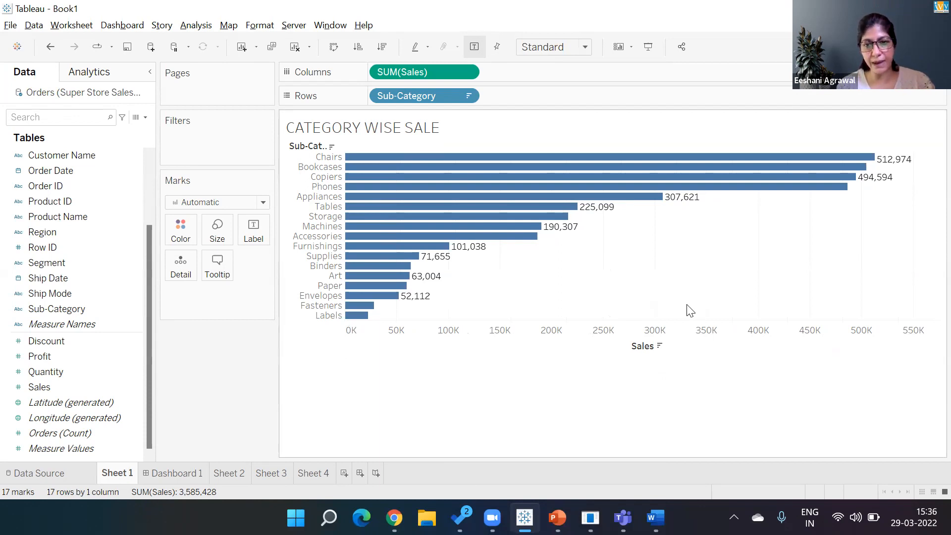
{"action": "mouse_move", "coordinate": [678, 193]}
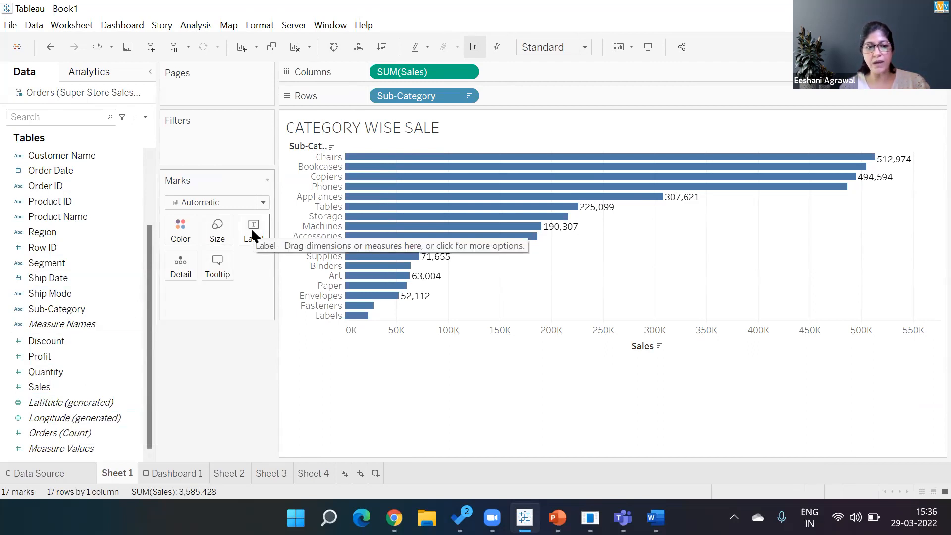
{"action": "left_click_drag", "start_coordinate": [42, 355], "coordinate": [250, 238]}
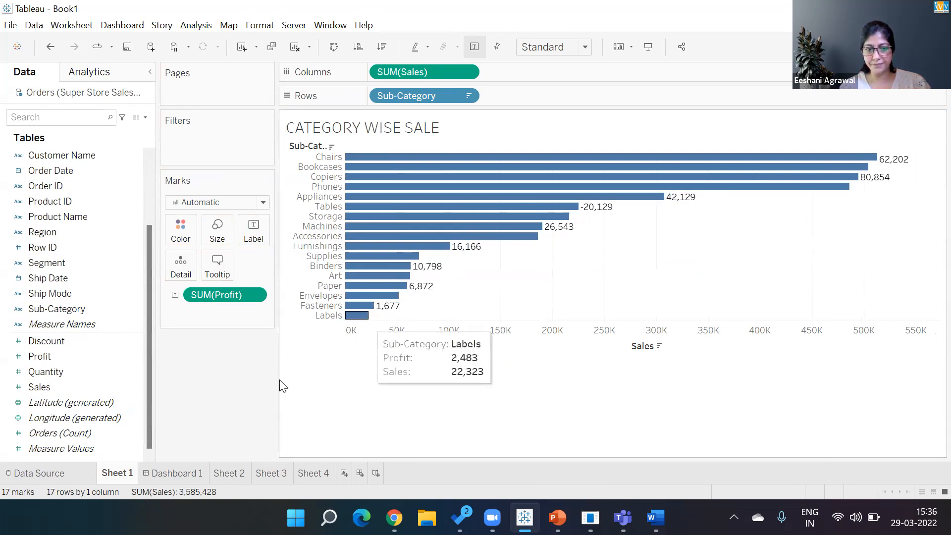
{"action": "left_click", "coordinate": [316, 473]}
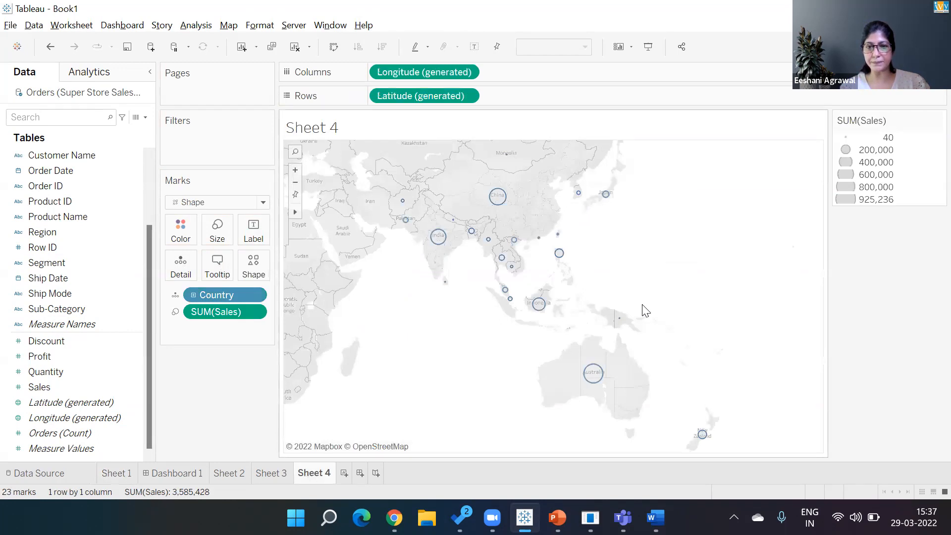
Step: Turn Sheet 4 into a filled country map labelled with country names
{"action": "left_click", "coordinate": [919, 47]}
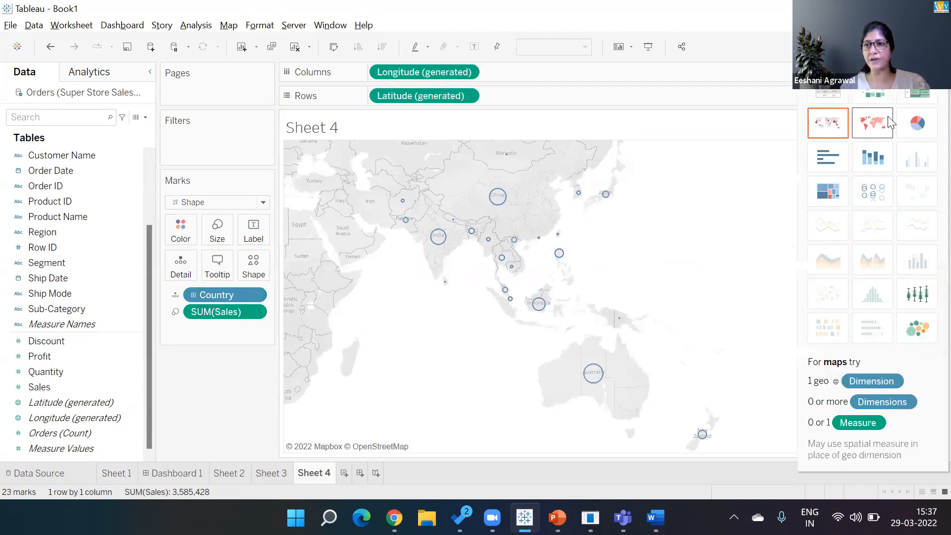
{"action": "left_click", "coordinate": [880, 129]}
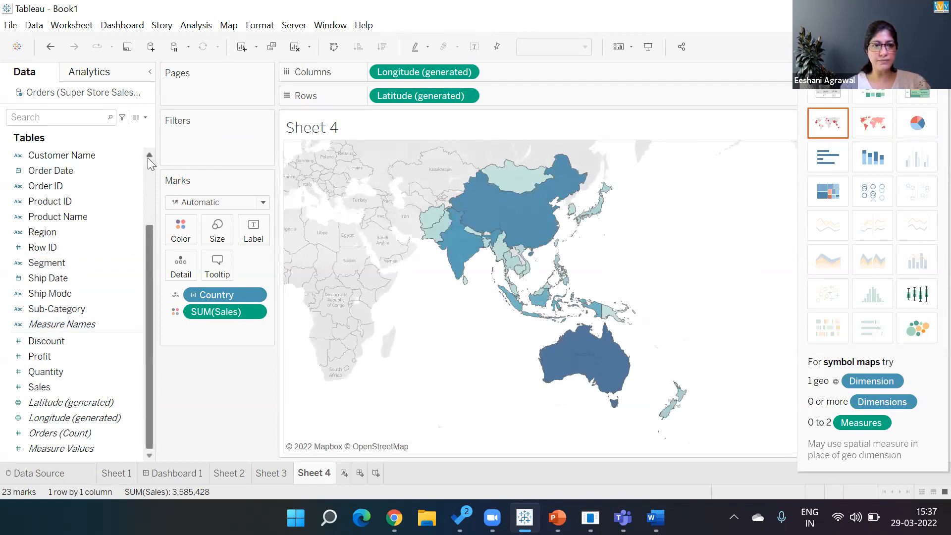
{"action": "scroll", "coordinate": [147, 159], "scroll_direction": "up", "scroll_amount": 3}
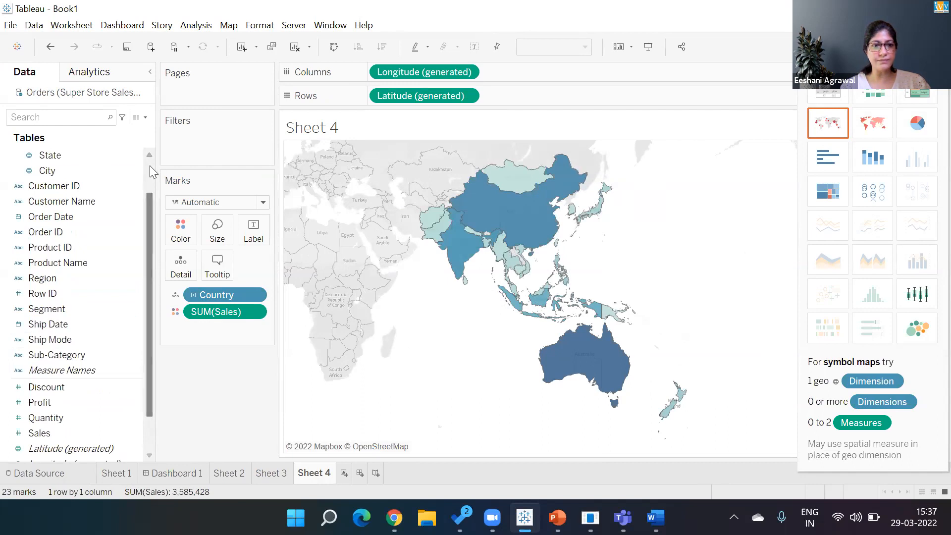
{"action": "scroll", "coordinate": [148, 170], "scroll_direction": "up", "scroll_amount": 3}
{"action": "left_click_drag", "start_coordinate": [67, 187], "coordinate": [258, 233]}
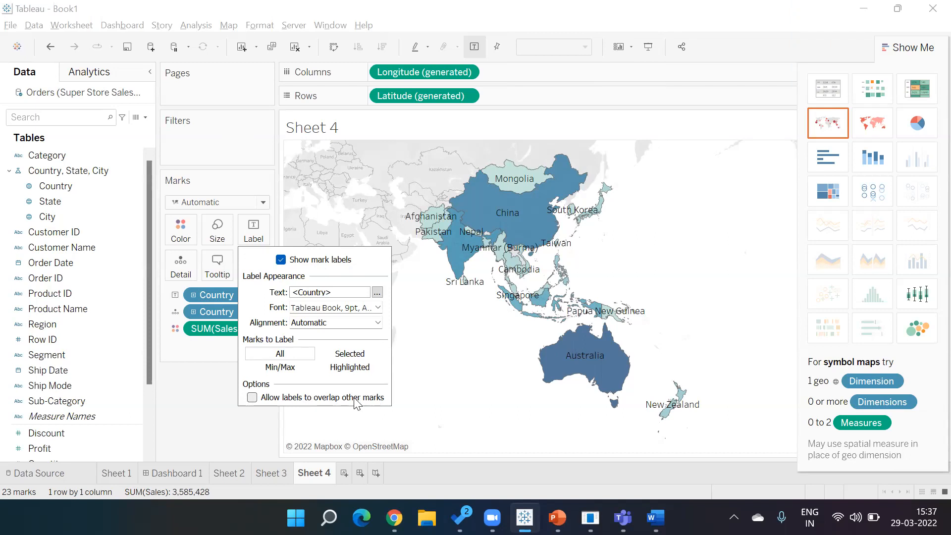
Step: Label only the Min/Max countries, then add a blank Sheet 5
{"action": "left_click", "coordinate": [291, 370]}
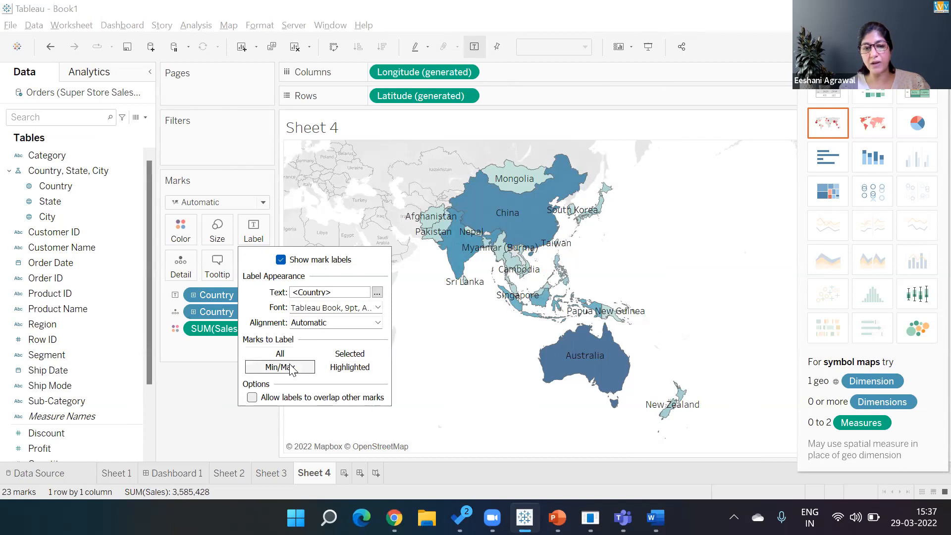
{"action": "left_click", "coordinate": [451, 426]}
{"action": "left_click", "coordinate": [344, 473]}
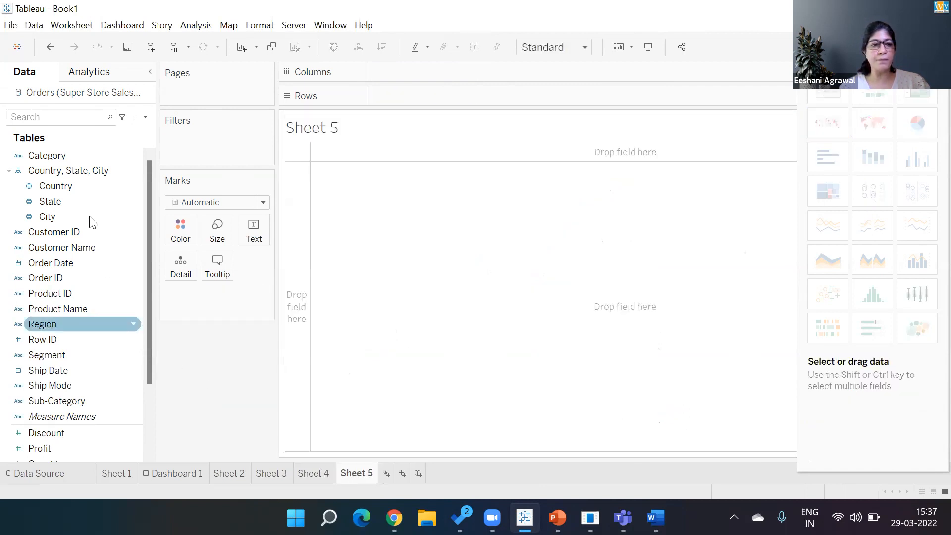
Step: On Sheet 5, build a text table of SUM(Sales) by Country sorted descending
{"action": "double_click", "coordinate": [79, 186]}
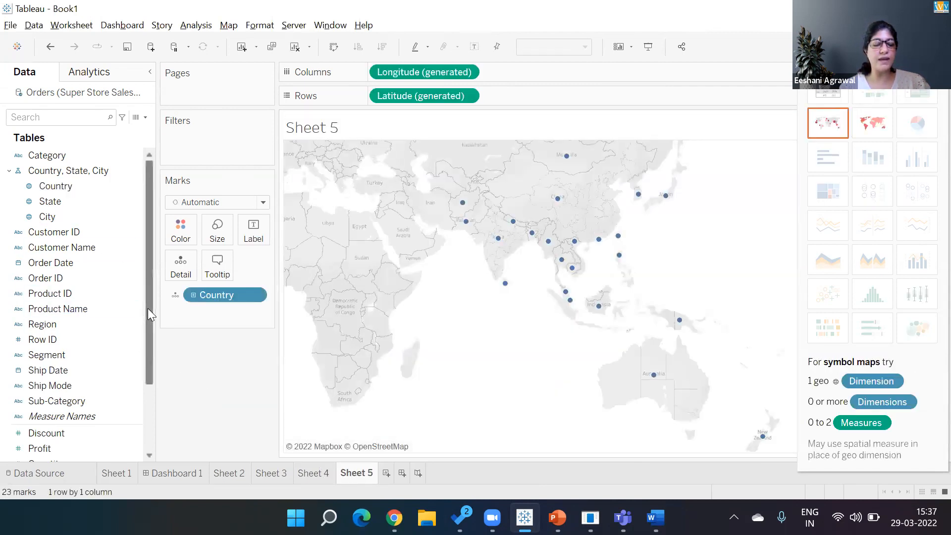
{"action": "left_click_drag", "start_coordinate": [147, 308], "coordinate": [148, 439]}
{"action": "double_click", "coordinate": [40, 387]}
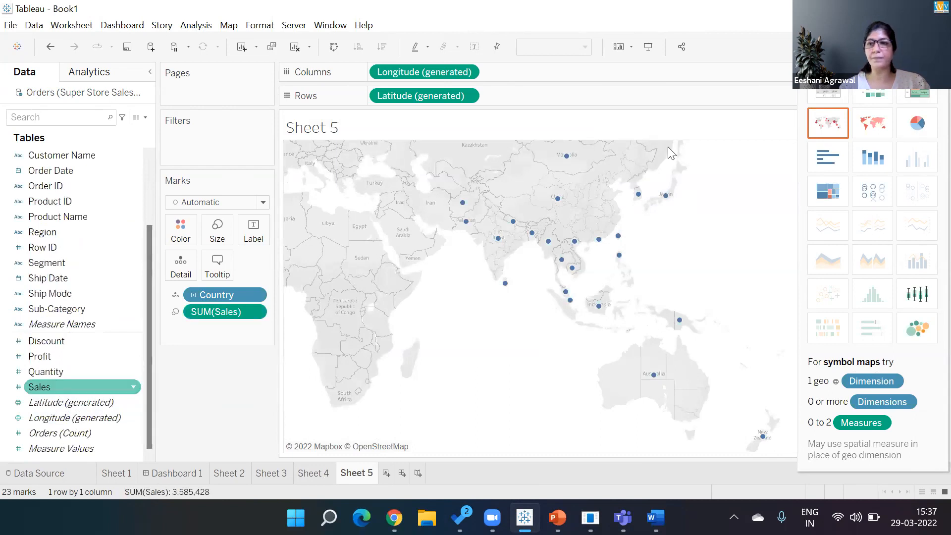
{"action": "left_click", "coordinate": [831, 92]}
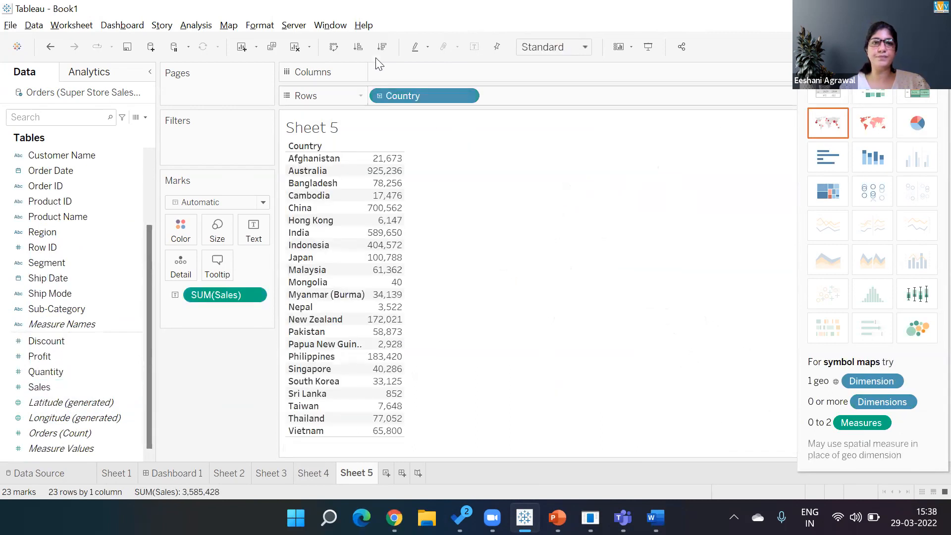
{"action": "left_click", "coordinate": [381, 51]}
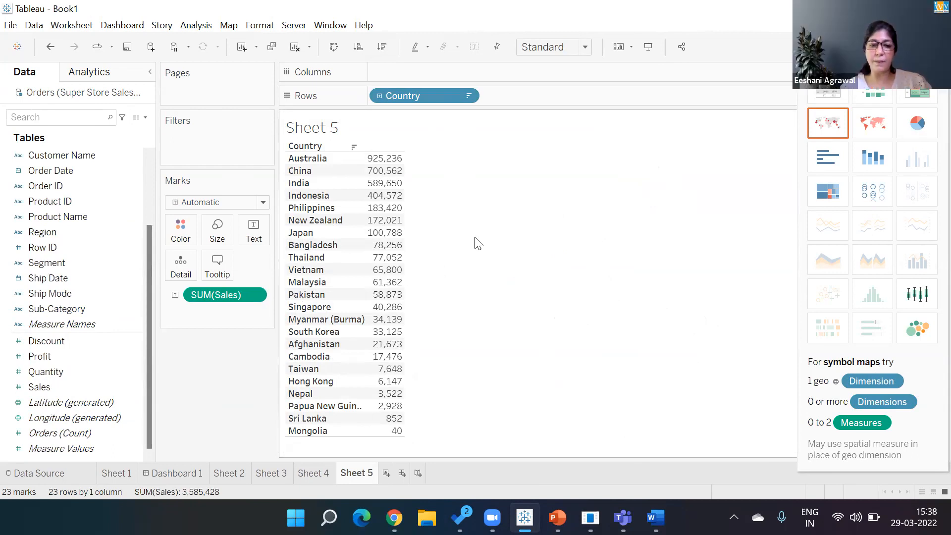
Step: Undo the descending sort so the table is alphabetical, then return to the Sheet 4 map
{"action": "left_click", "coordinate": [307, 479]}
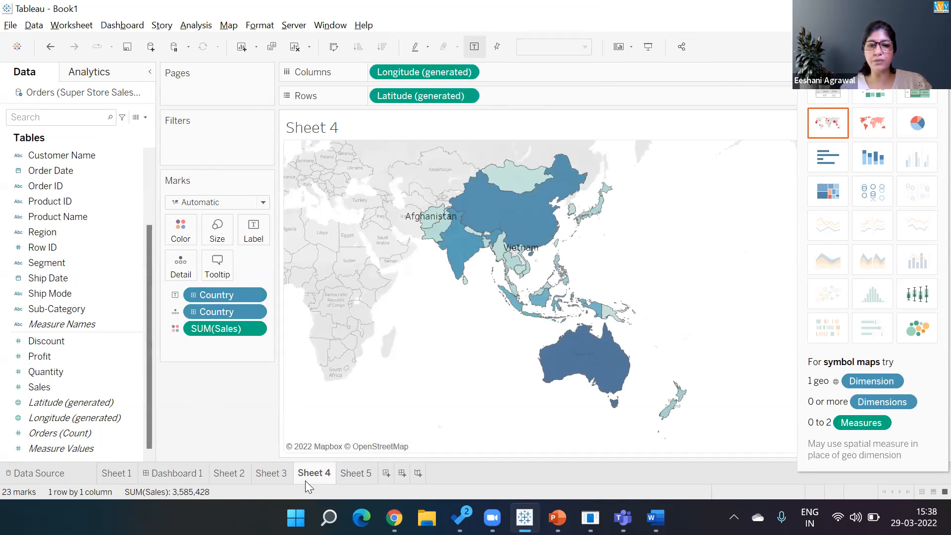
{"action": "left_click", "coordinate": [350, 474]}
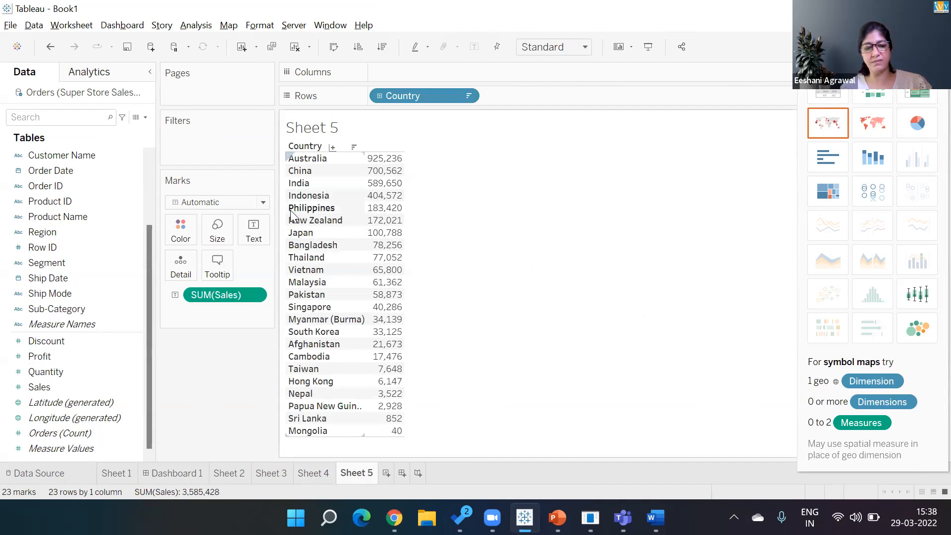
{"action": "key", "text": "ctrl+z"}
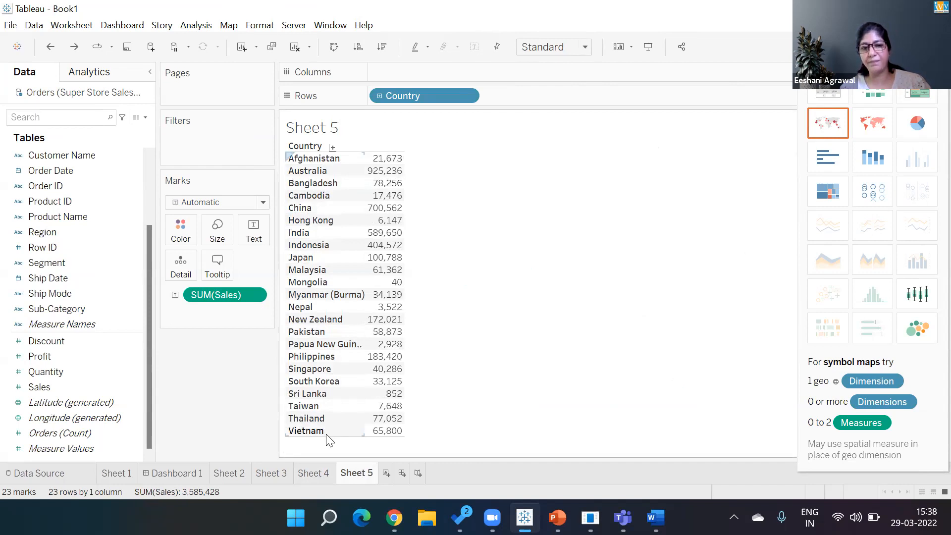
{"action": "left_click", "coordinate": [314, 479]}
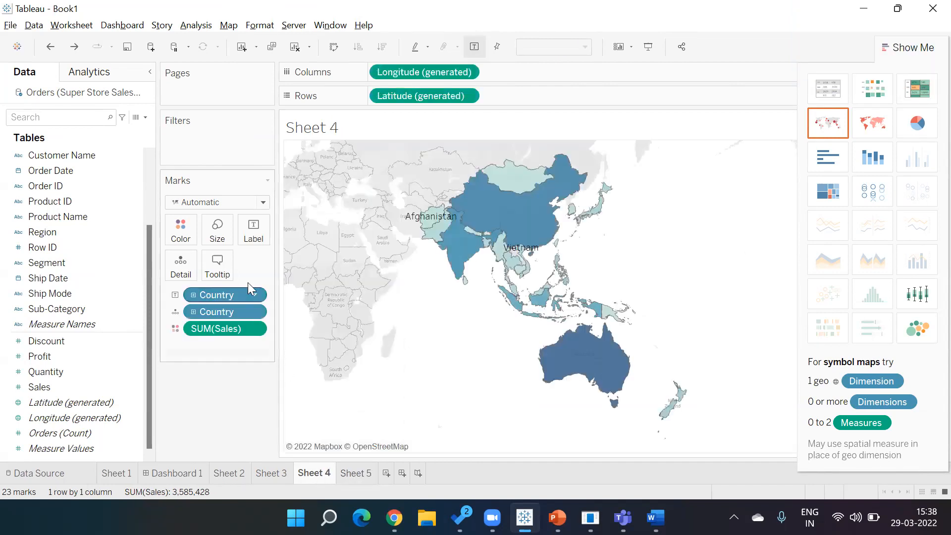
Step: Set the Min/Max label field to SUM(Sales) in the map's label options
{"action": "left_click", "coordinate": [253, 232]}
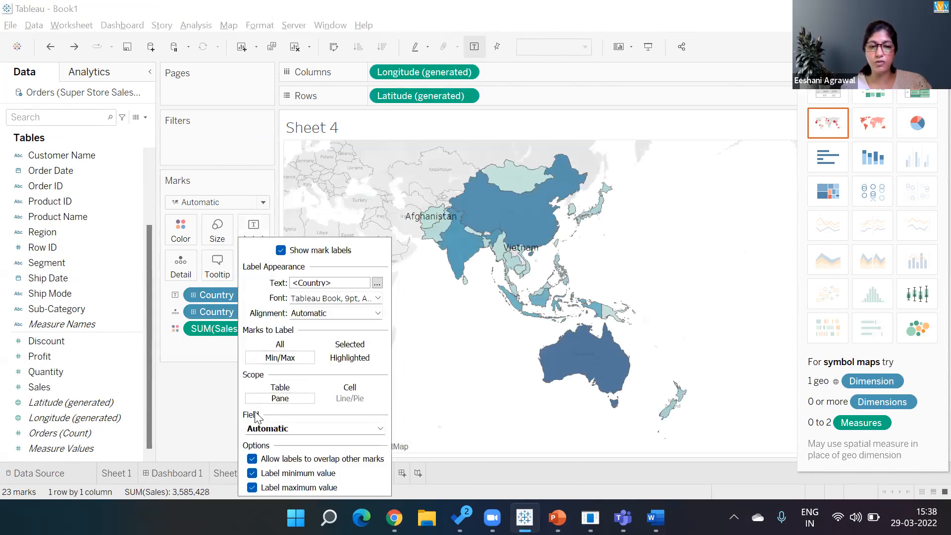
{"action": "left_click", "coordinate": [268, 429]}
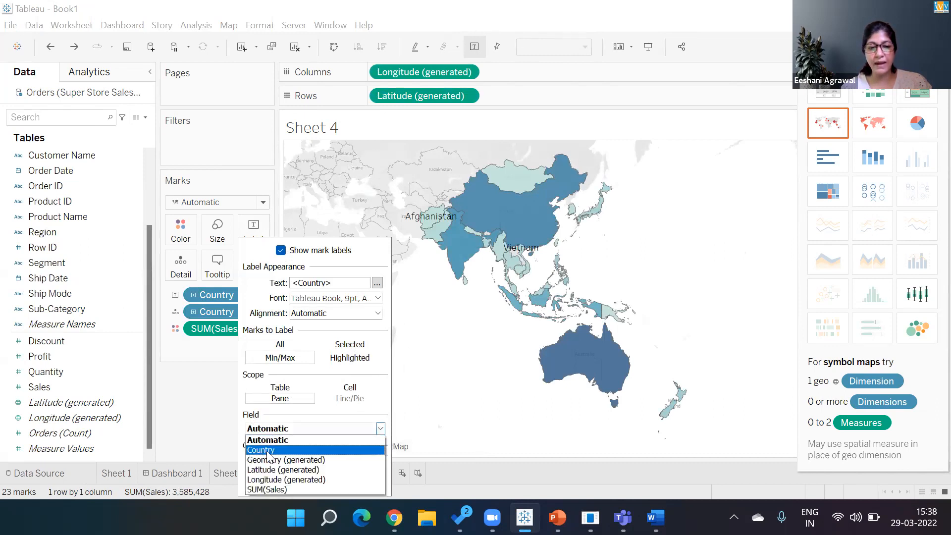
{"action": "left_click", "coordinate": [267, 489]}
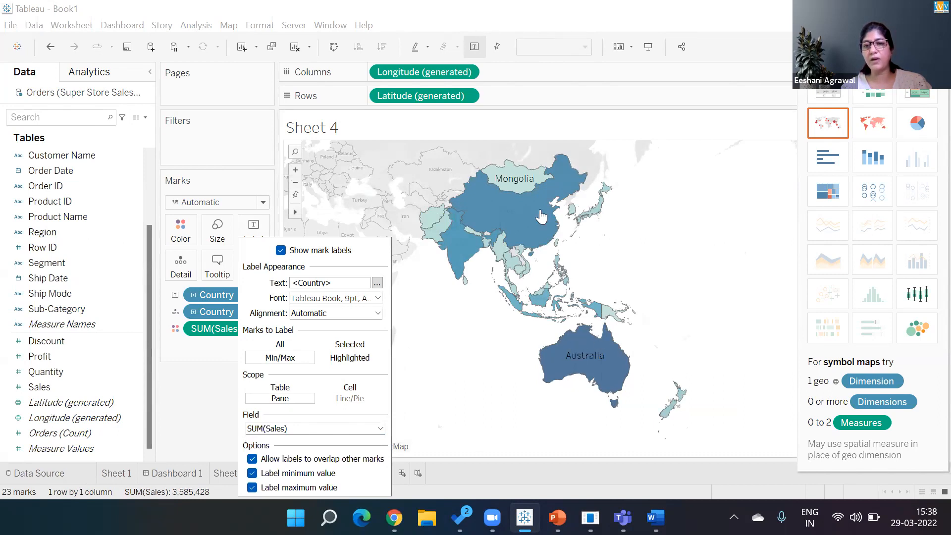
{"action": "left_click", "coordinate": [444, 403]}
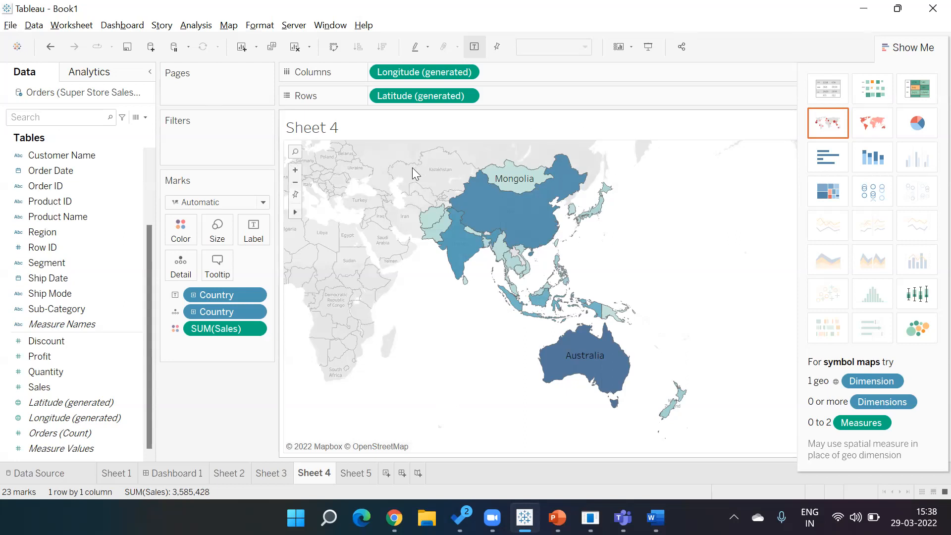
Step: Apply the label text in the editor so only Mongolia and Australia stay labelled
{"action": "left_click", "coordinate": [257, 235]}
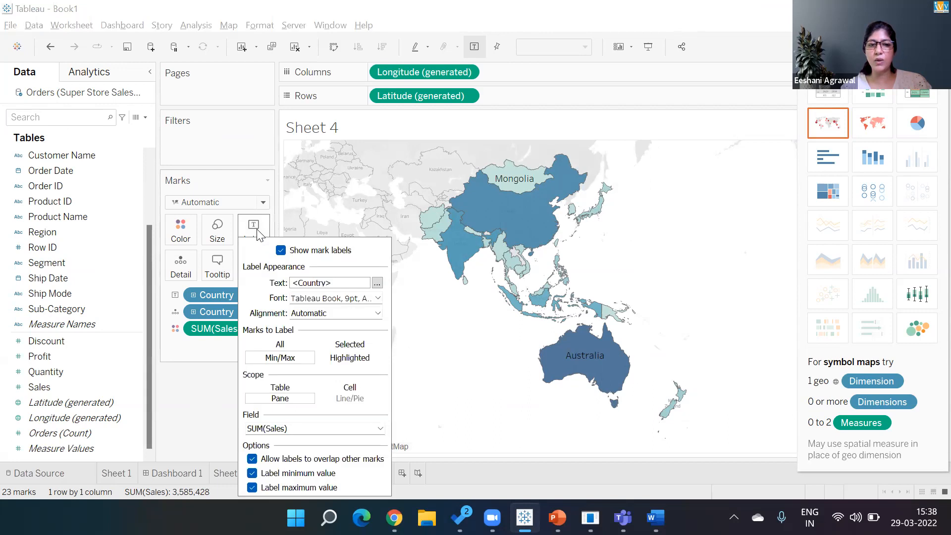
{"action": "left_click", "coordinate": [377, 283]}
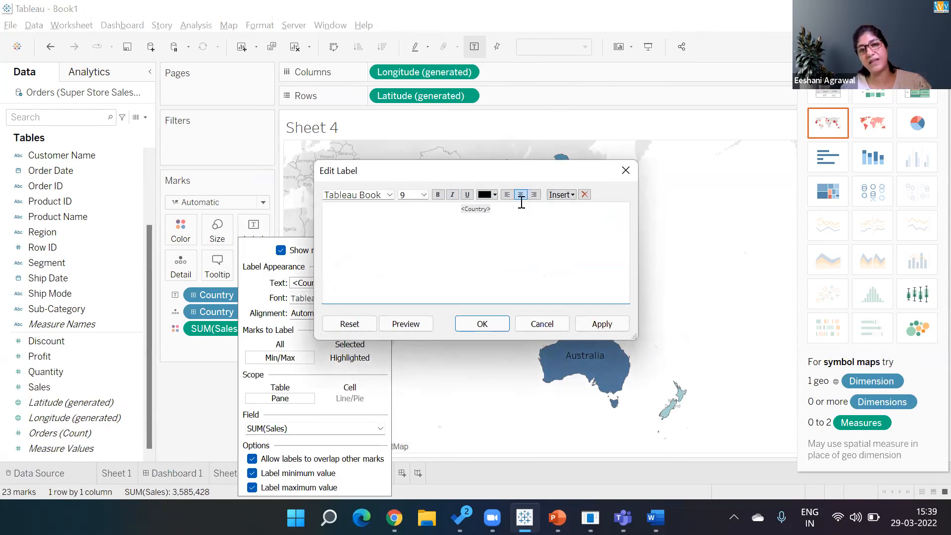
{"action": "left_click", "coordinate": [607, 323]}
{"action": "left_click", "coordinate": [482, 328]}
{"action": "left_click", "coordinate": [468, 374]}
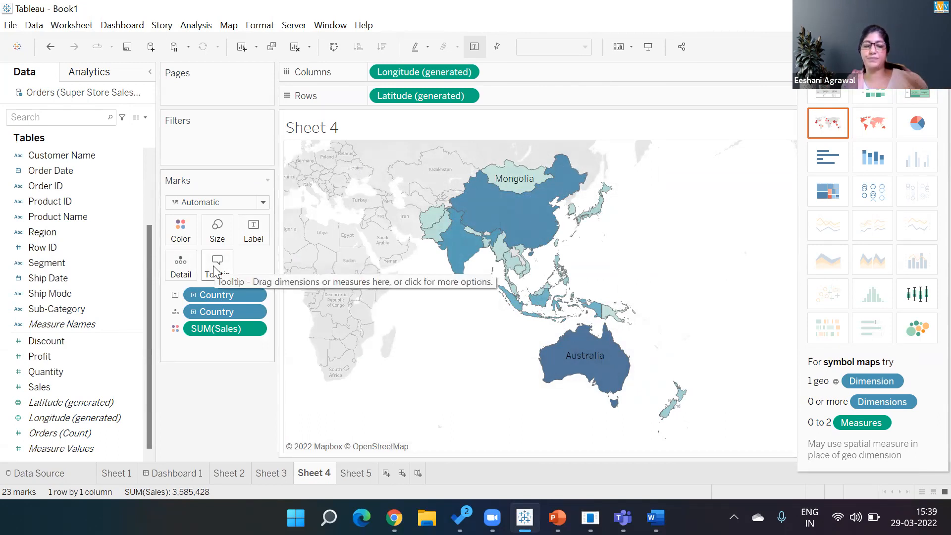
{"action": "mouse_move", "coordinate": [558, 518]}
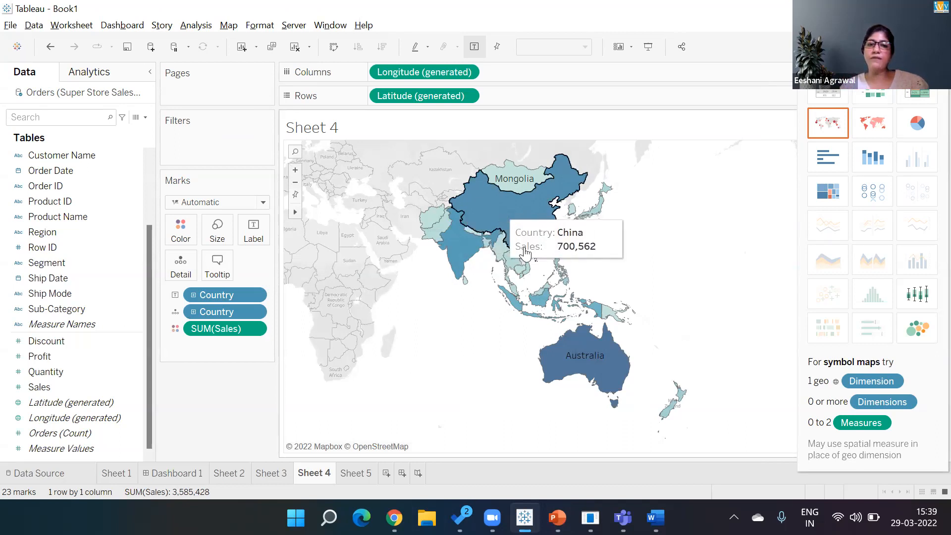
{"action": "mouse_move", "coordinate": [561, 358]}
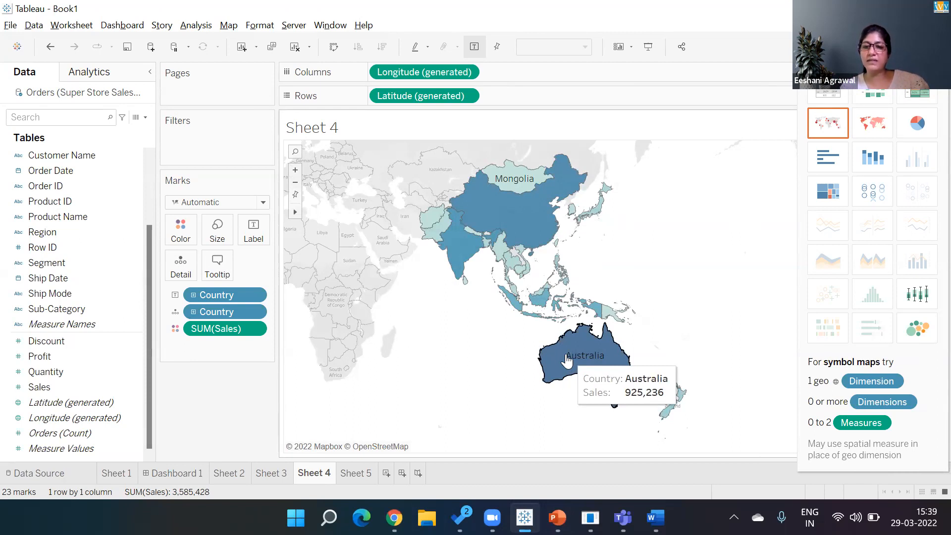
{"action": "mouse_move", "coordinate": [480, 240]}
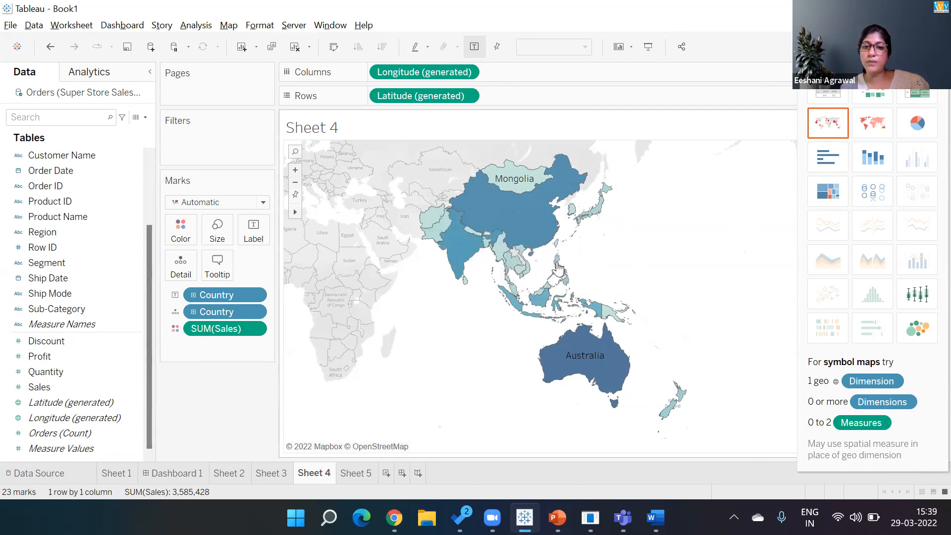
{"action": "mouse_move", "coordinate": [546, 296]}
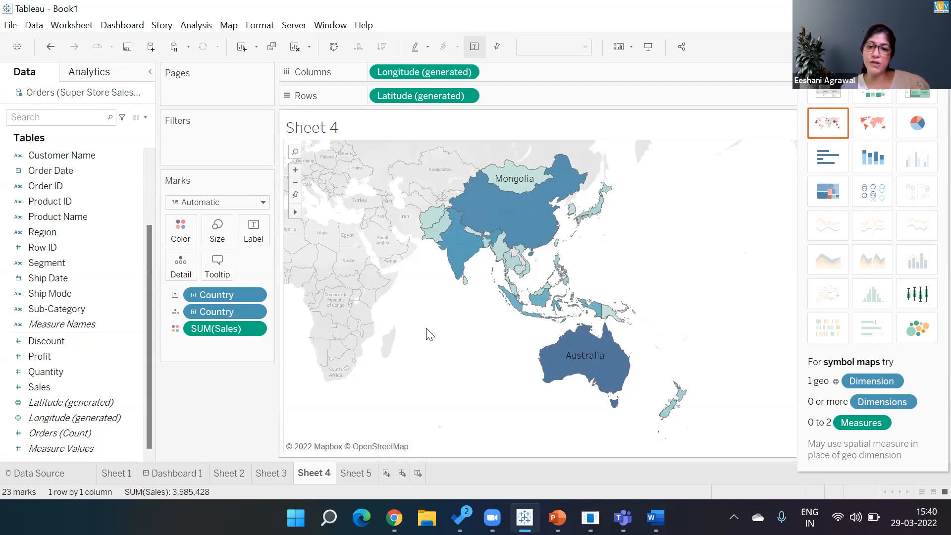
{"action": "mouse_move", "coordinate": [545, 166]}
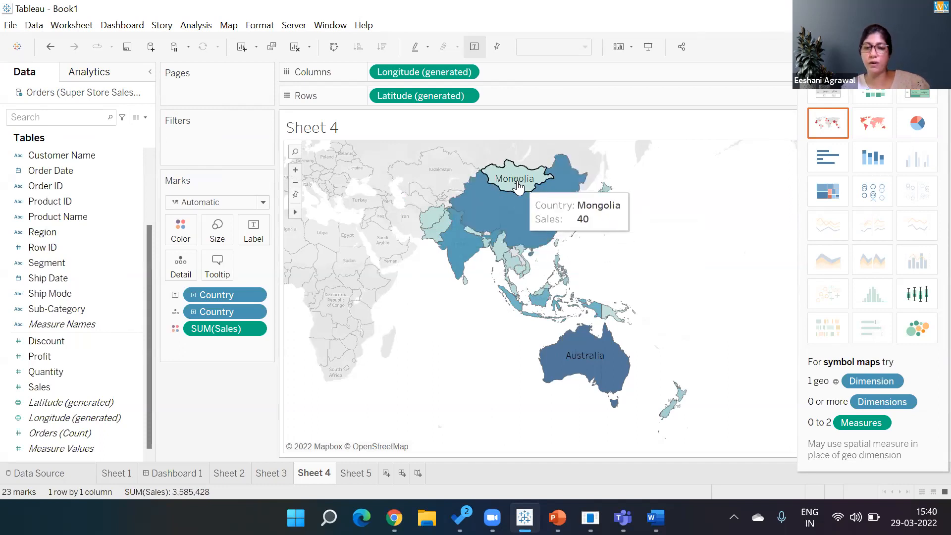
{"action": "mouse_move", "coordinate": [446, 217]}
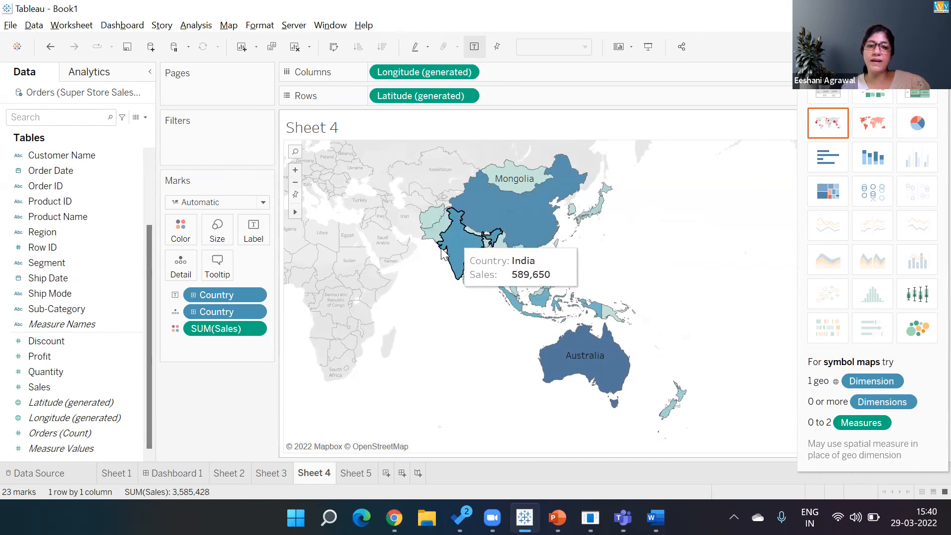
Step: Put Quantity and Profit on the Tooltip shelf so country tooltips show them beside Sales
{"action": "left_click", "coordinate": [48, 371]}
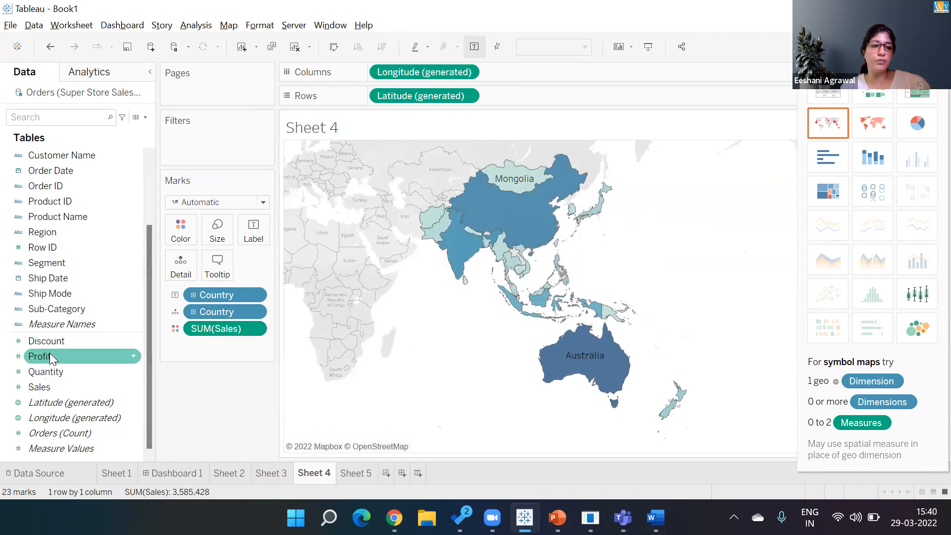
{"action": "left_click_drag", "start_coordinate": [48, 371], "coordinate": [218, 265]}
{"action": "left_click", "coordinate": [53, 354]}
{"action": "left_click_drag", "start_coordinate": [53, 354], "coordinate": [223, 262]}
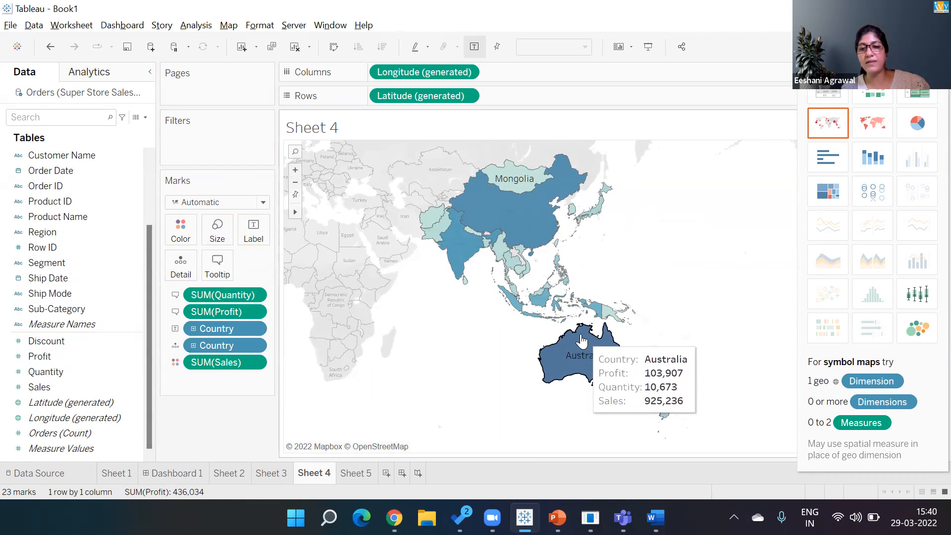
{"action": "mouse_move", "coordinate": [514, 222]}
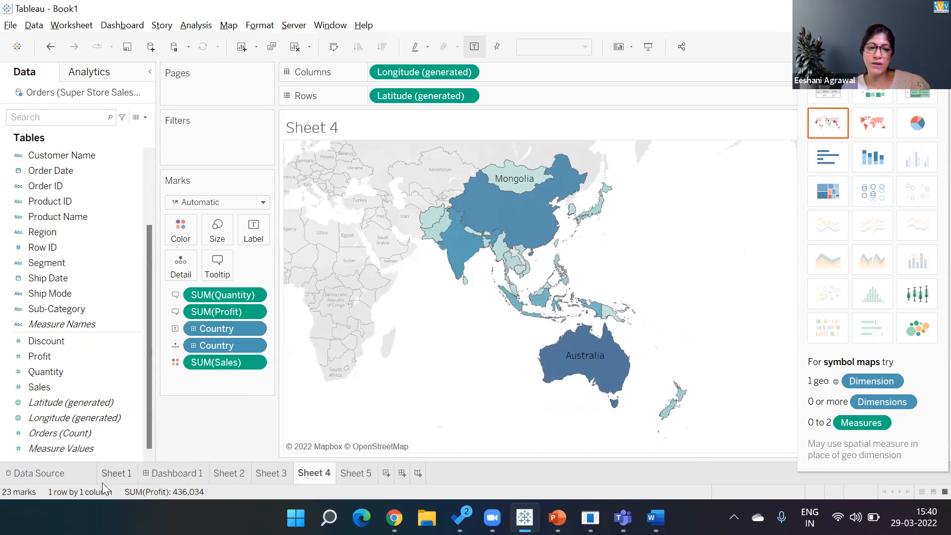
Step: On Sheet 1, hide the bar value labels and open the tooltip editor listing Sub-Category, Profit and Sales
{"action": "left_click", "coordinate": [117, 474]}
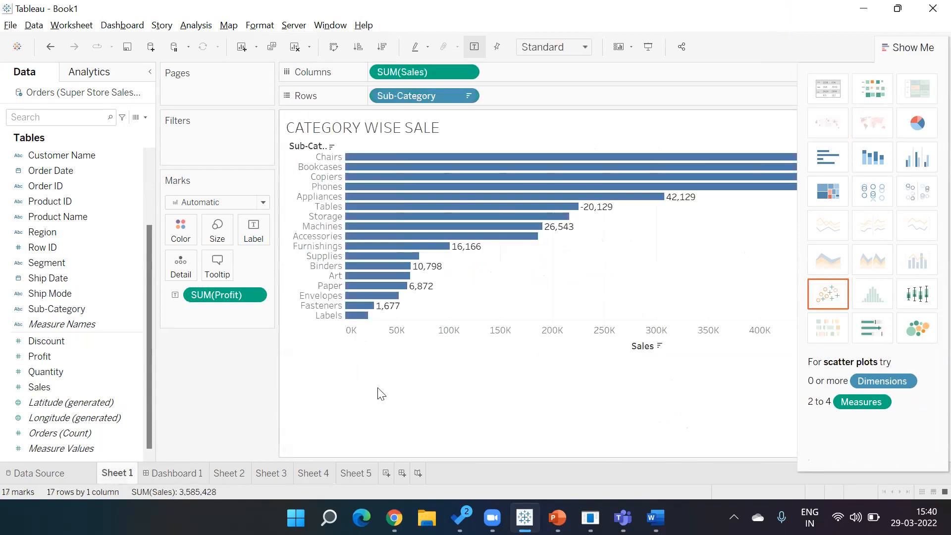
{"action": "left_click", "coordinate": [475, 47]}
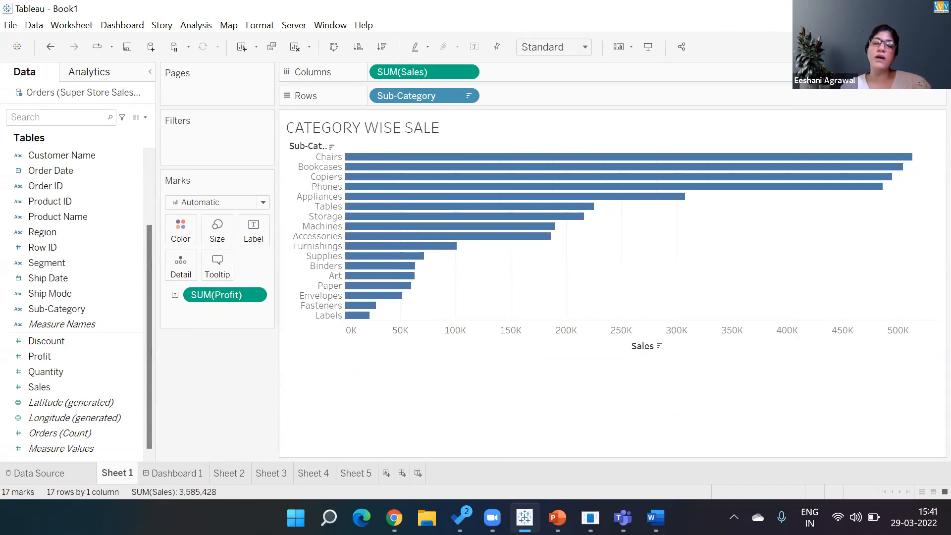
{"action": "mouse_move", "coordinate": [615, 160]}
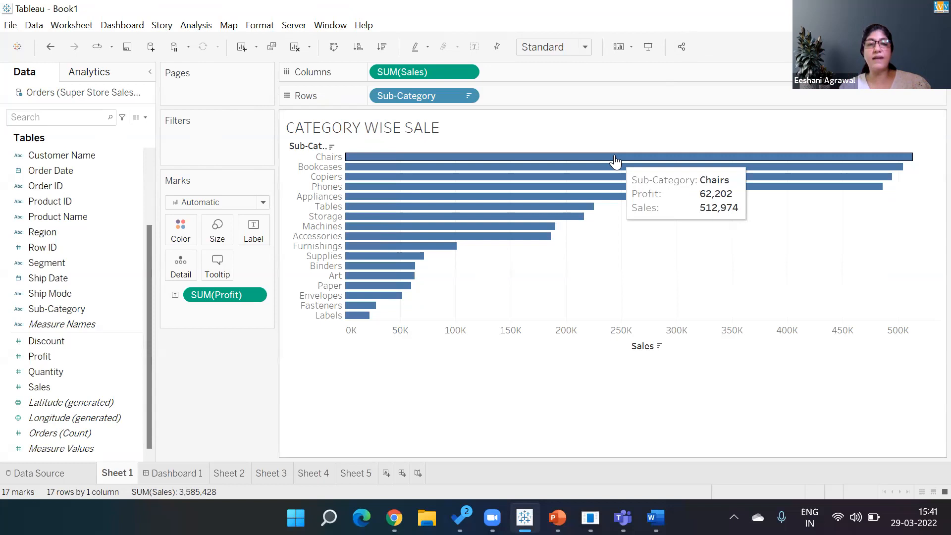
{"action": "left_click", "coordinate": [381, 65]}
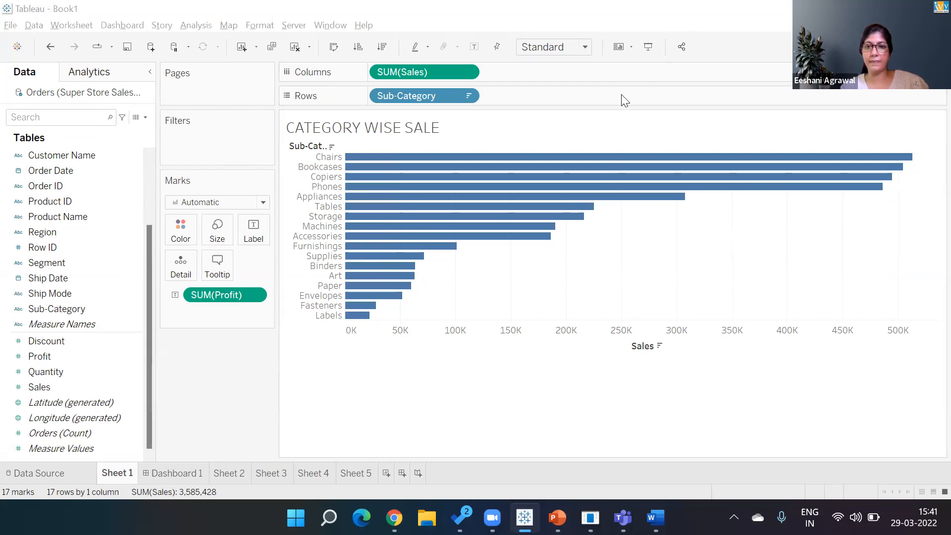
{"action": "left_click", "coordinate": [224, 268]}
{"action": "left_click", "coordinate": [224, 271]}
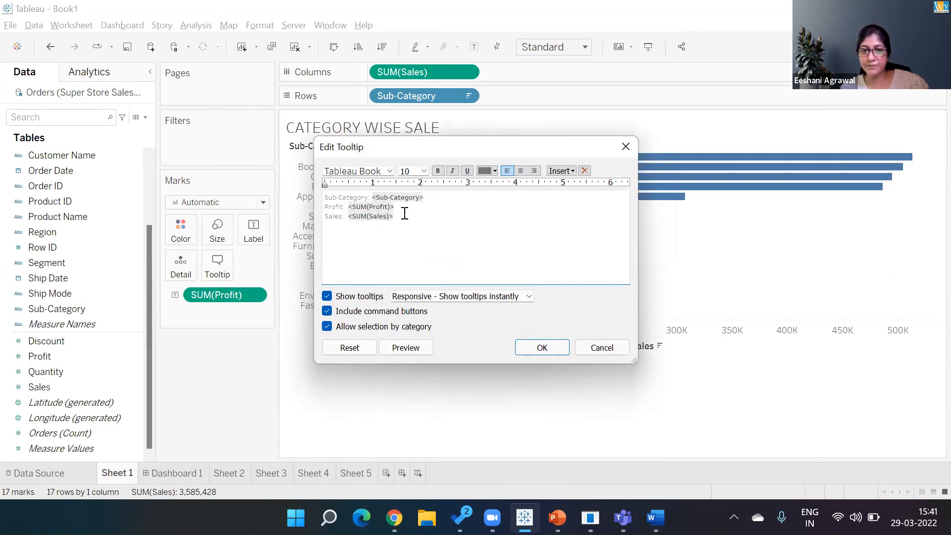
Step: Delete the three lines of existing tooltip text and confirm the emptied tooltip
{"action": "left_click_drag", "start_coordinate": [403, 212], "coordinate": [283, 202]}
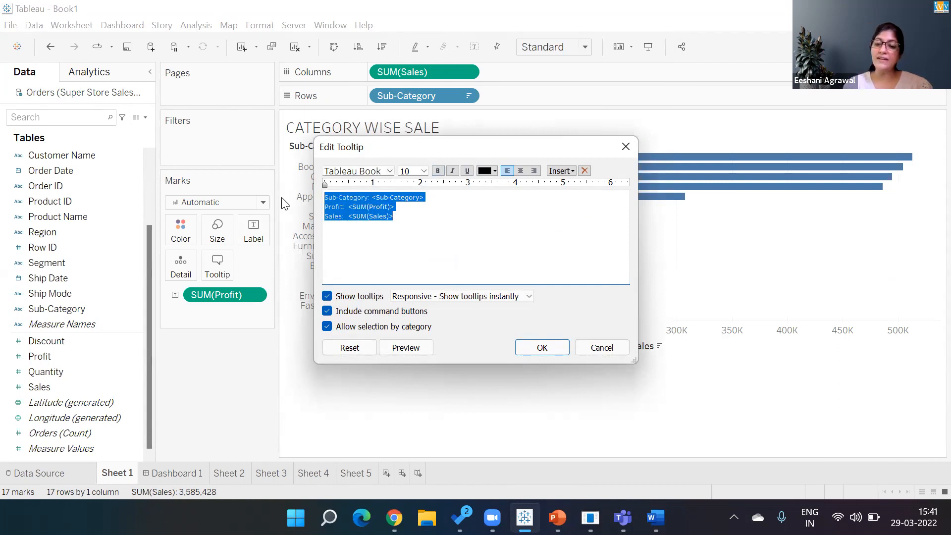
{"action": "key", "text": "Delete"}
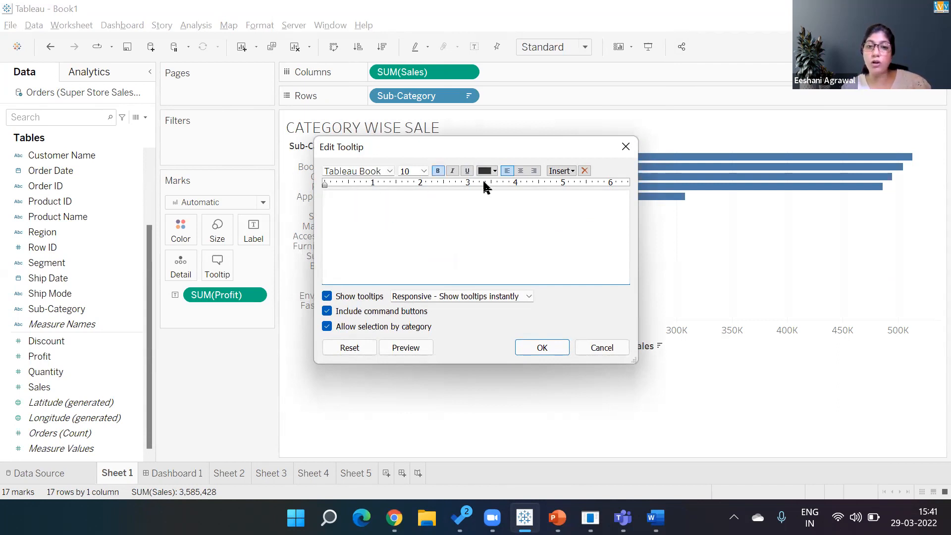
{"action": "left_click", "coordinate": [562, 171]}
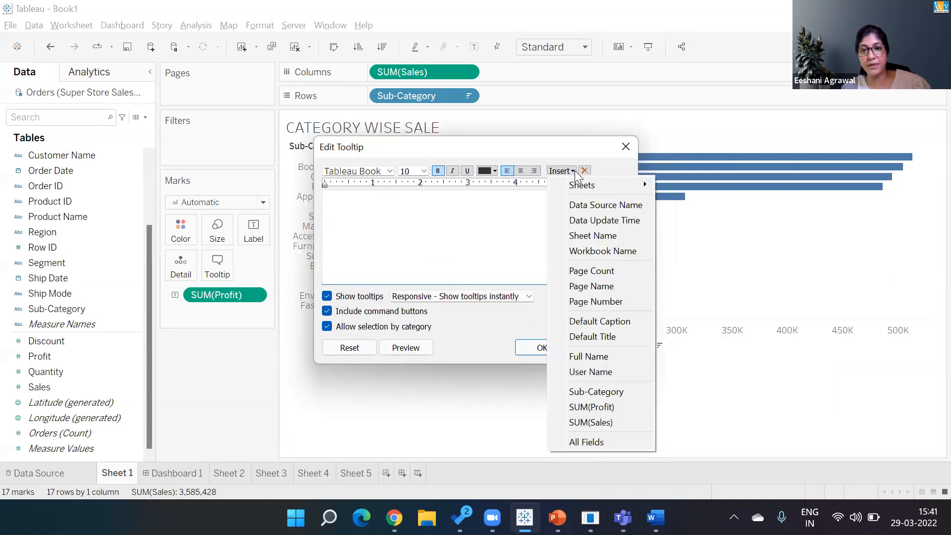
{"action": "mouse_move", "coordinate": [576, 189]}
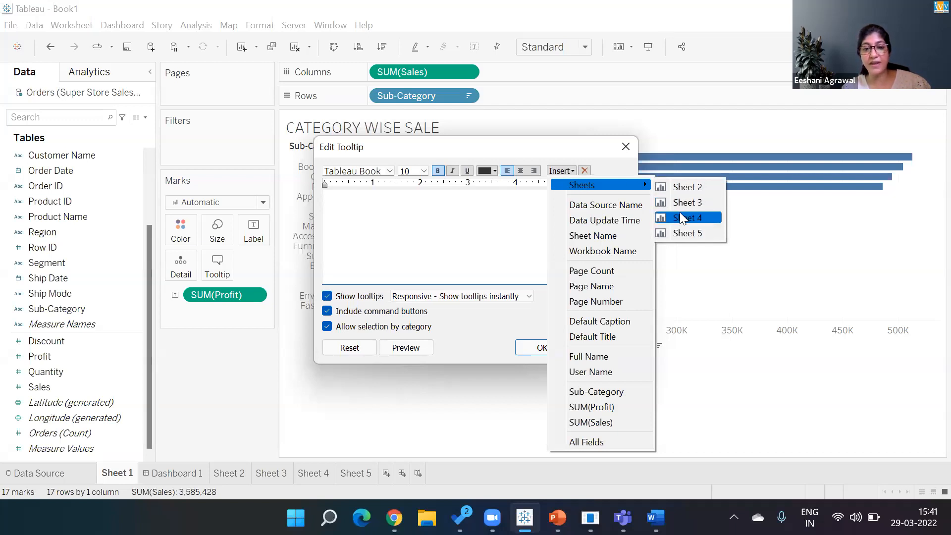
{"action": "left_click", "coordinate": [520, 358]}
{"action": "left_click", "coordinate": [522, 352]}
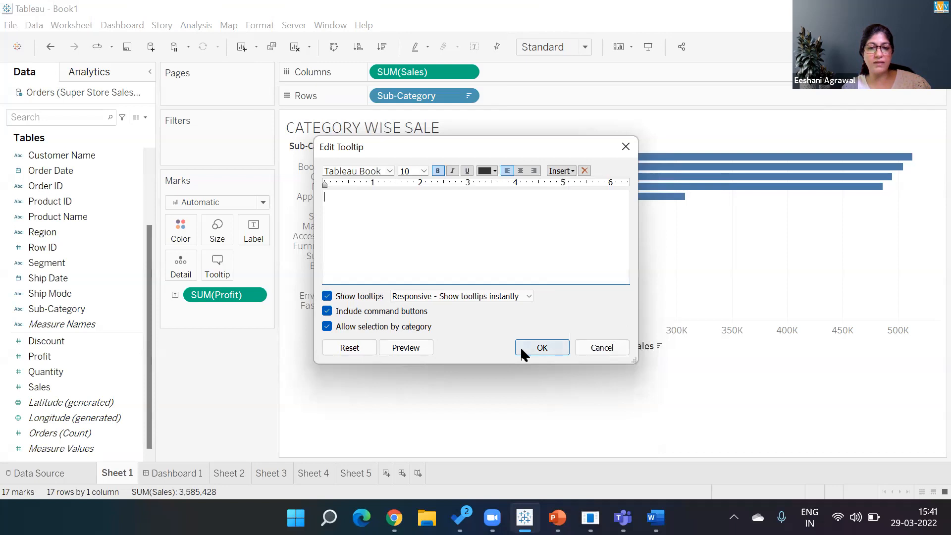
Step: Check the Sheet 4 map, then insert Sheet 4 into the bar chart's tooltip and confirm
{"action": "left_click", "coordinate": [317, 473]}
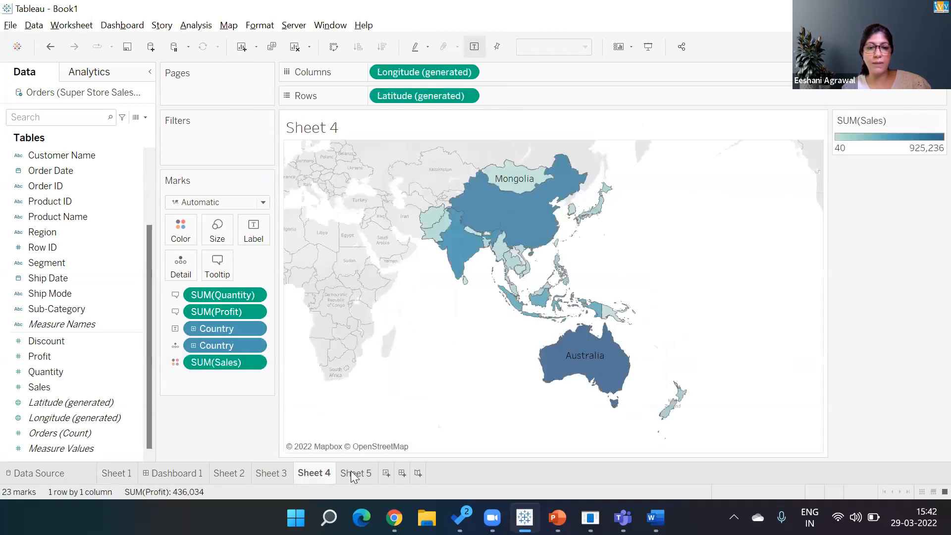
{"action": "left_click", "coordinate": [127, 474]}
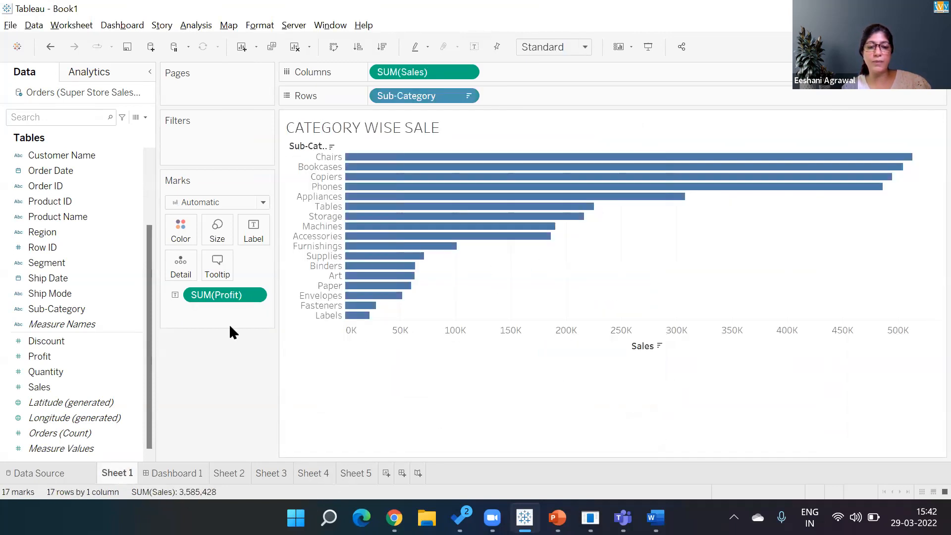
{"action": "left_click", "coordinate": [255, 236]}
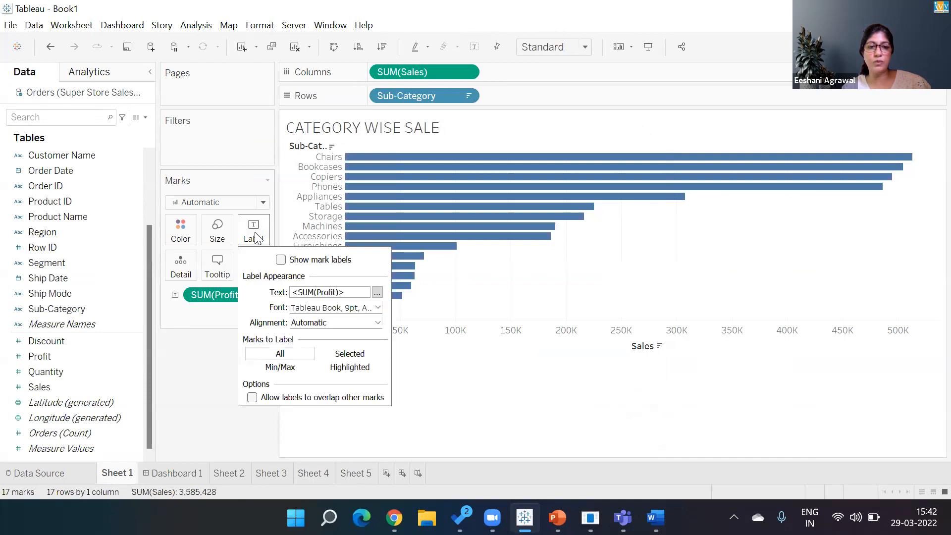
{"action": "left_click", "coordinate": [219, 264]}
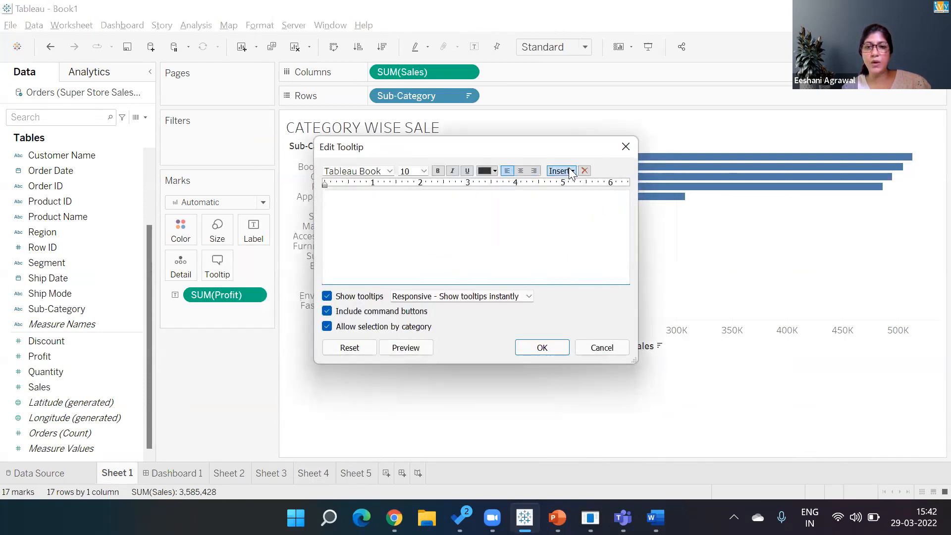
{"action": "left_click", "coordinate": [561, 171]}
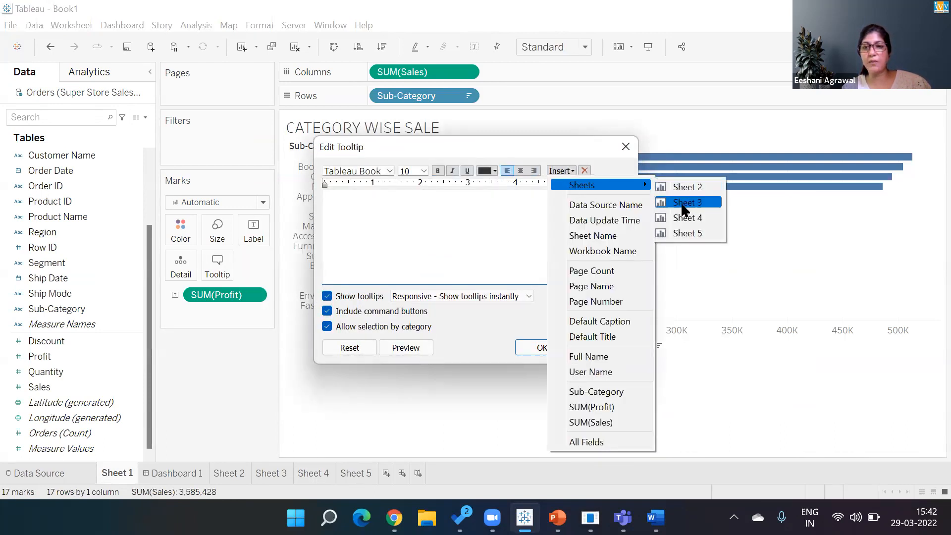
{"action": "left_click", "coordinate": [683, 218]}
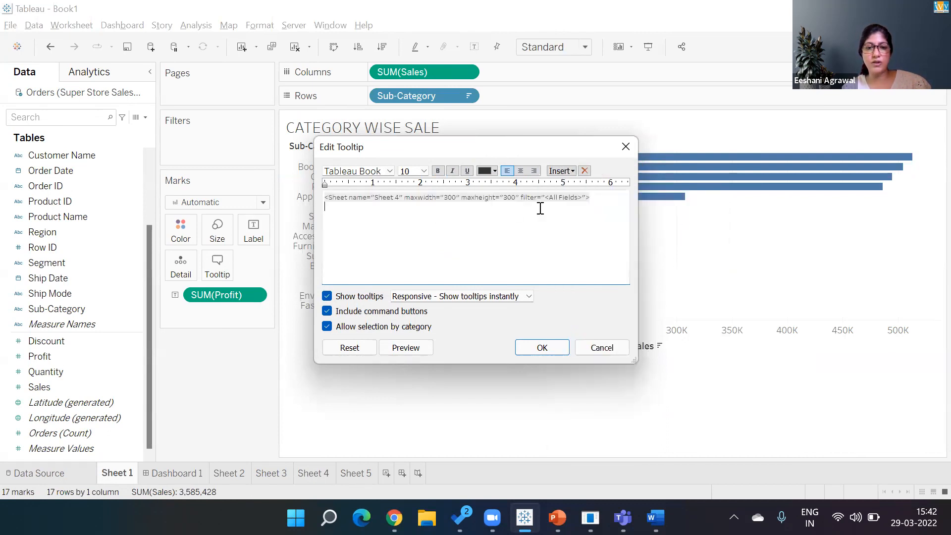
{"action": "left_click", "coordinate": [541, 354]}
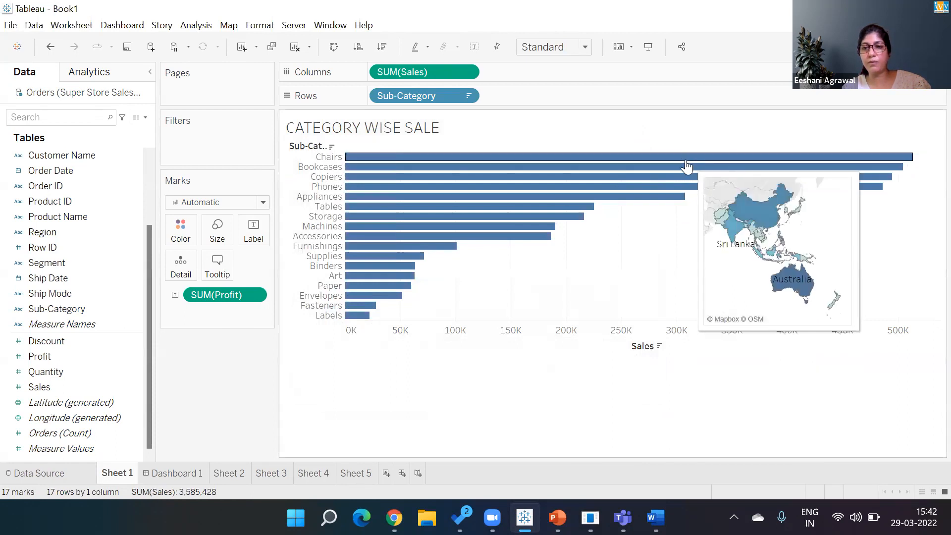
{"action": "mouse_move", "coordinate": [681, 163]}
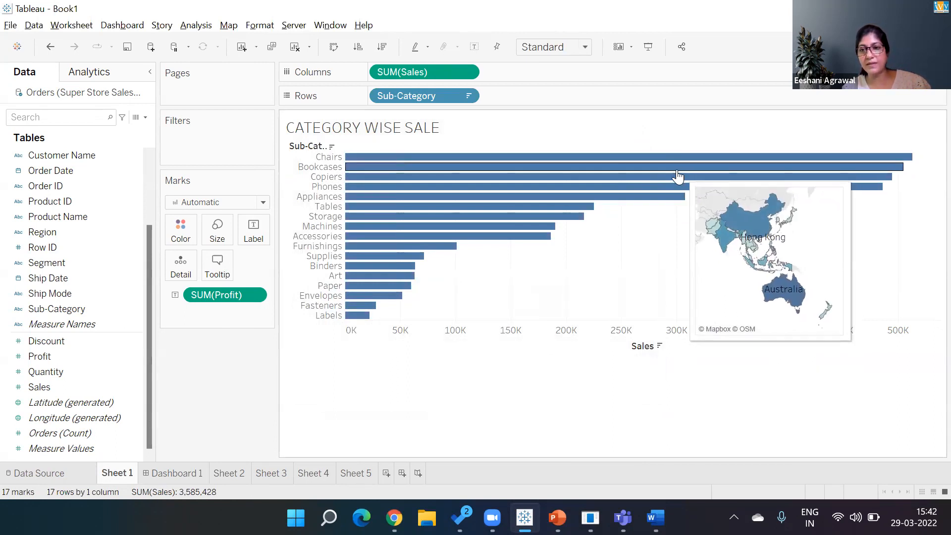
{"action": "mouse_move", "coordinate": [587, 212]}
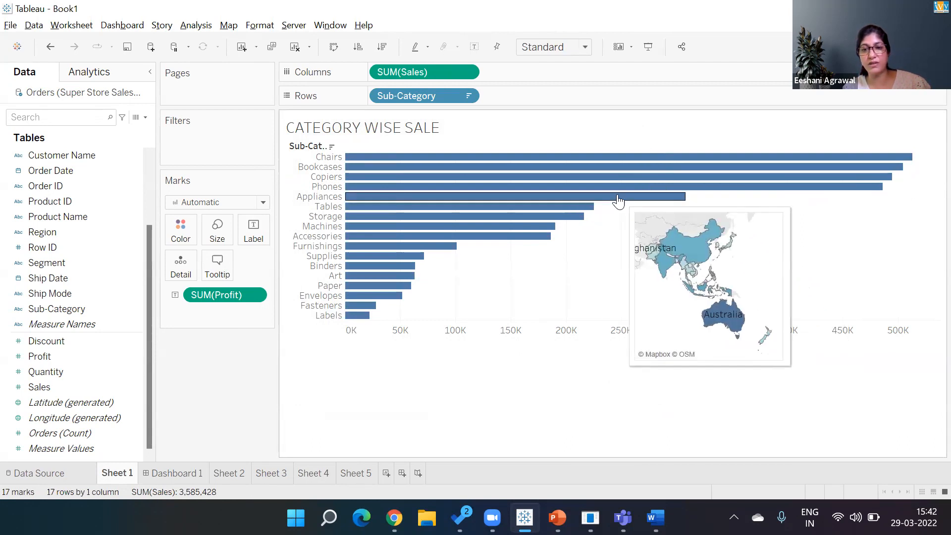
{"action": "mouse_move", "coordinate": [710, 188]}
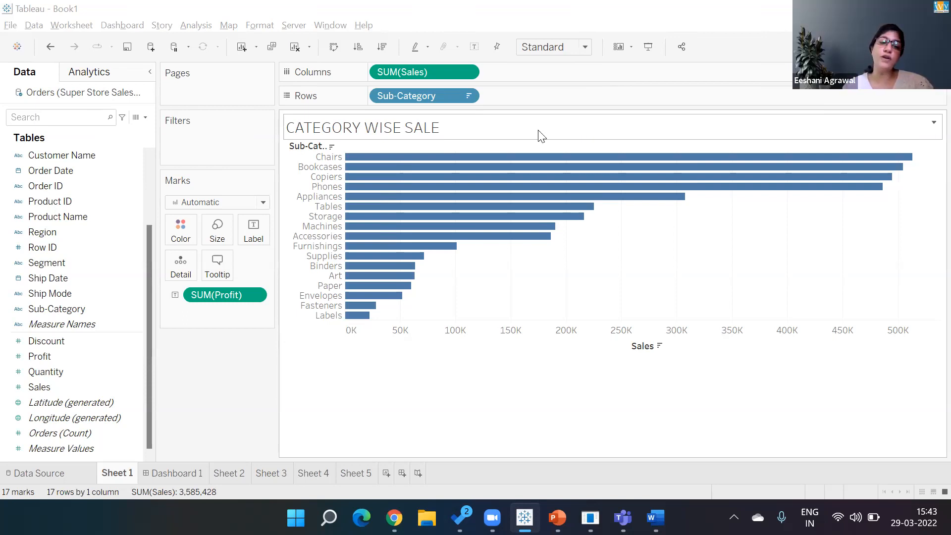
{"action": "left_click", "coordinate": [309, 478]}
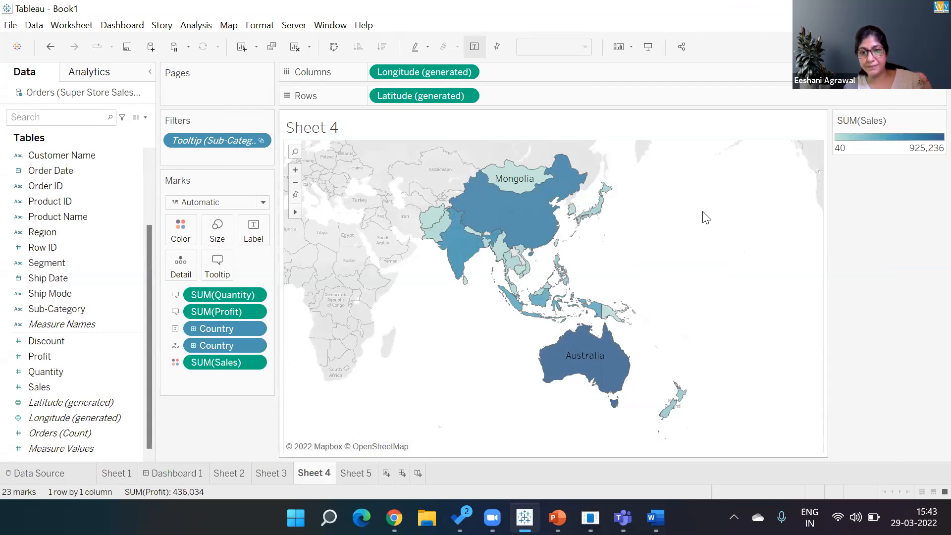
{"action": "left_click", "coordinate": [110, 472]}
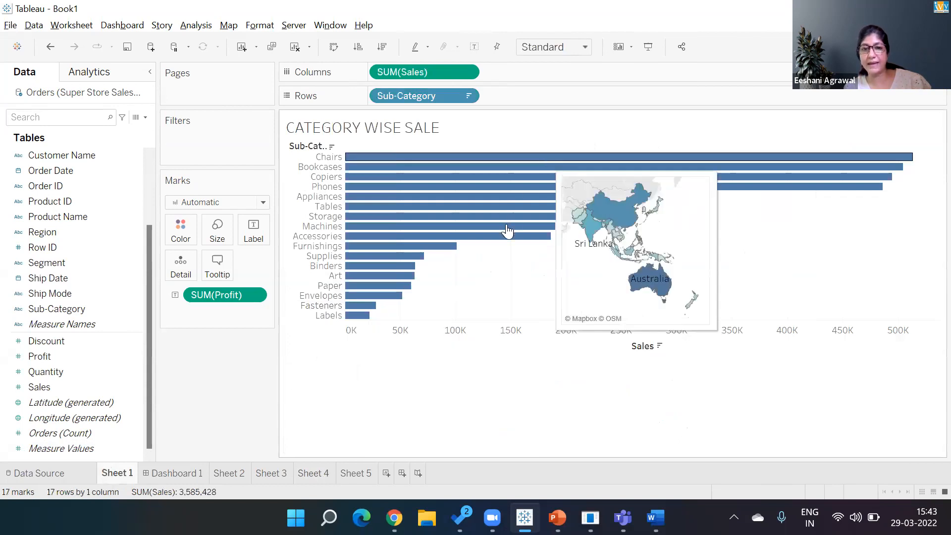
{"action": "left_click_drag", "start_coordinate": [625, 211], "coordinate": [689, 151]}
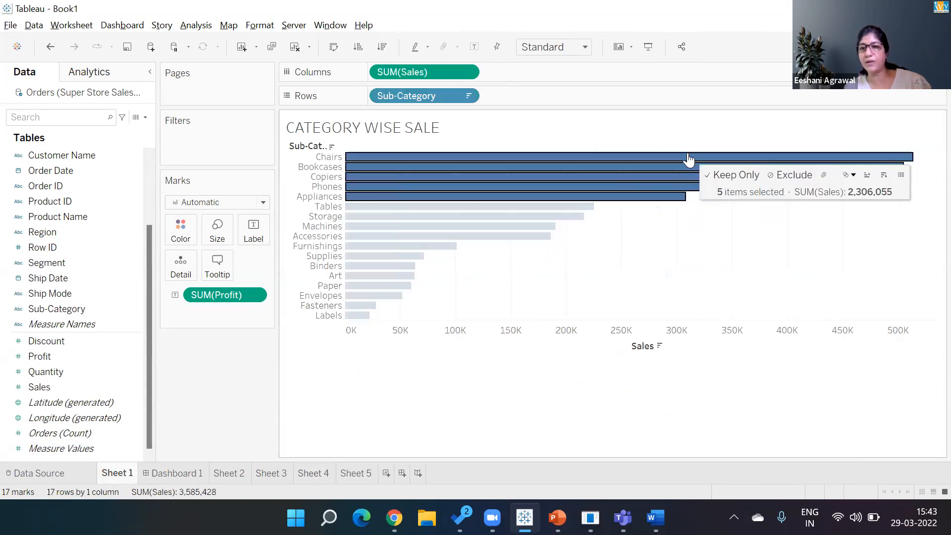
{"action": "left_click", "coordinate": [595, 262]}
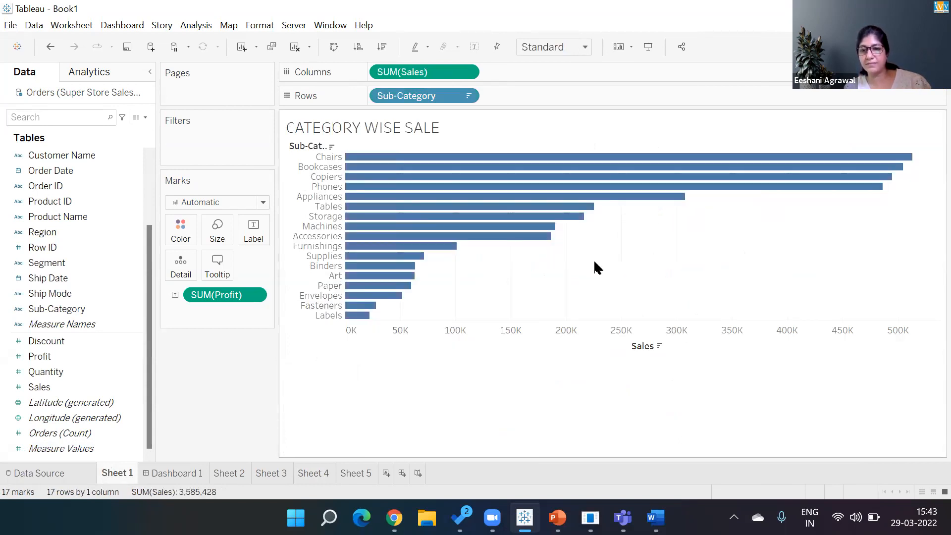
{"action": "mouse_move", "coordinate": [747, 170]}
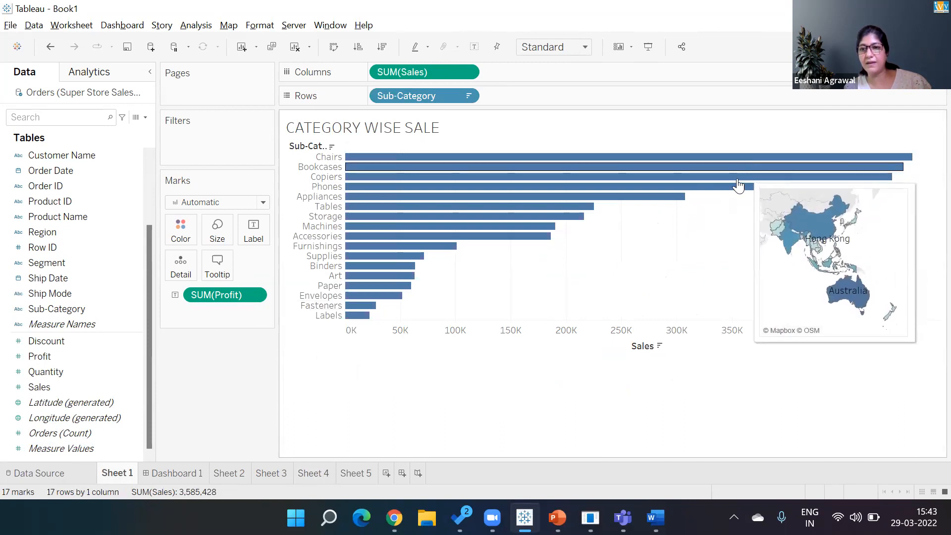
{"action": "mouse_move", "coordinate": [729, 193]}
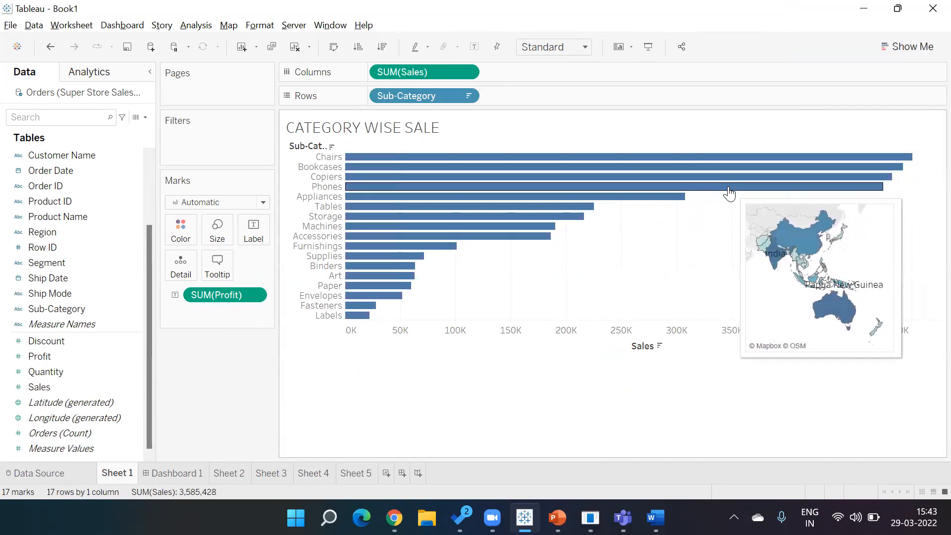
{"action": "mouse_move", "coordinate": [676, 202]}
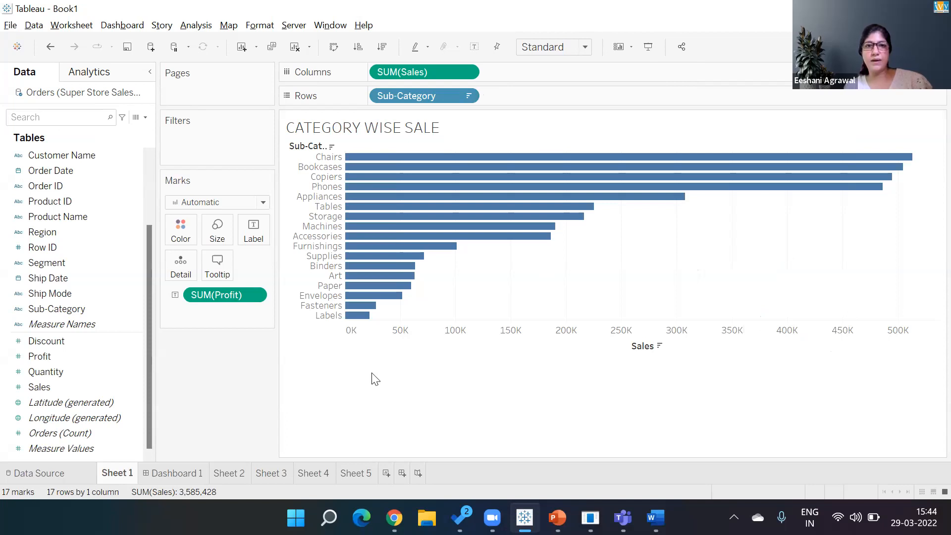
Step: Switch to the PowerPoint lecture deck and land on slide 17, 'Sheet'
{"action": "left_click", "coordinate": [558, 517]}
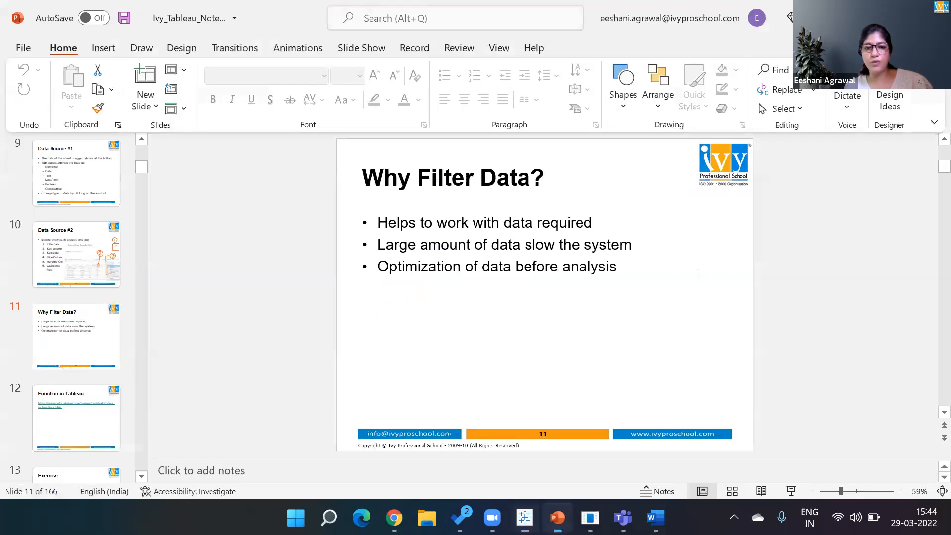
{"action": "key", "text": "Down"}
{"action": "key", "text": "Down"}
{"action": "key", "text": "Down"}
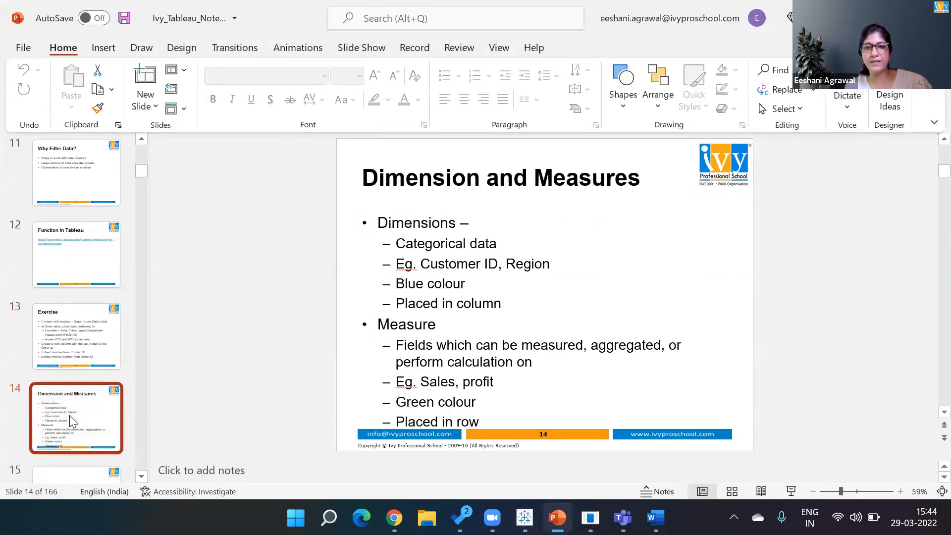
{"action": "key", "text": "Up"}
{"action": "key", "text": "Down"}
{"action": "key", "text": "Down"}
{"action": "key", "text": "Down"}
{"action": "key", "text": "Down"}
{"action": "key", "text": "Down"}
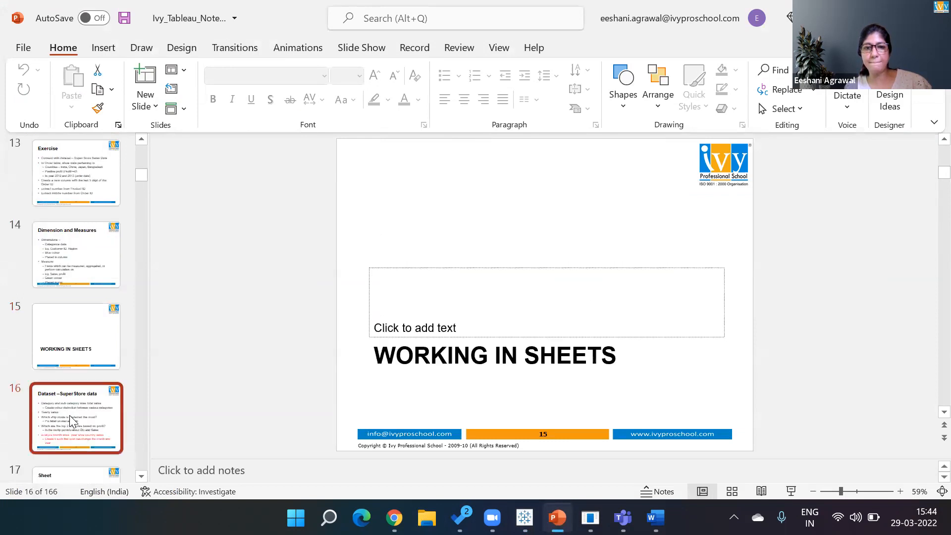
{"action": "key", "text": "Up"}
{"action": "key", "text": "Up"}
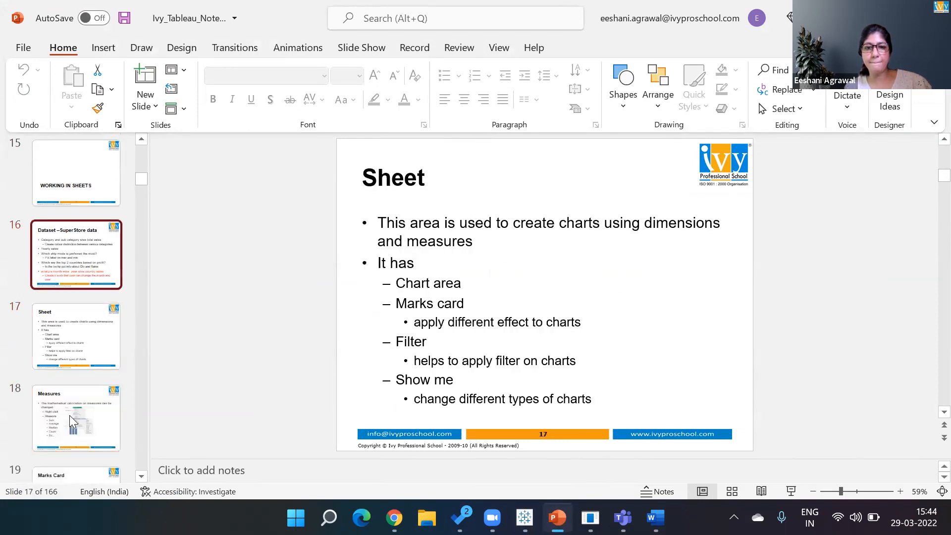
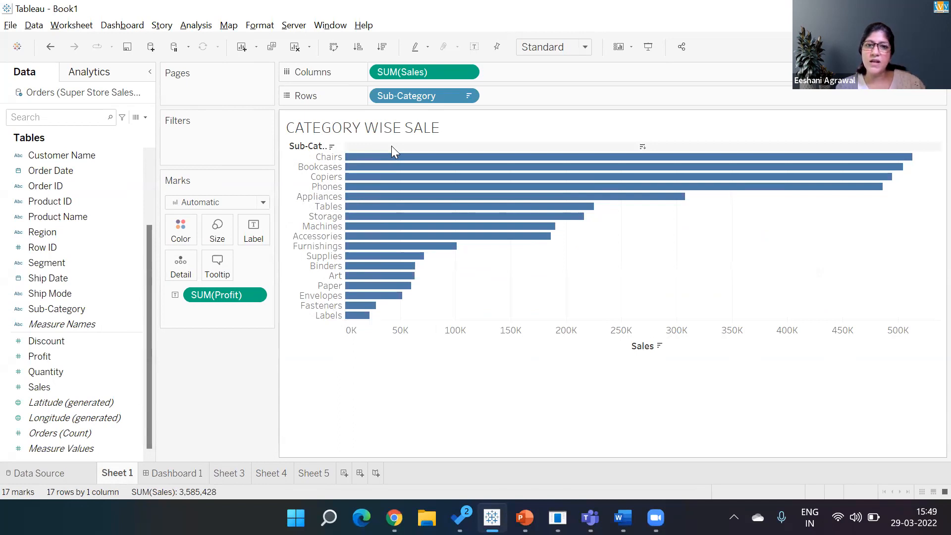
Step: Remove SUM(Profit) from the Marks card and colour the Sub-Category sales bars by Category
{"action": "left_click_drag", "start_coordinate": [222, 294], "coordinate": [212, 416]}
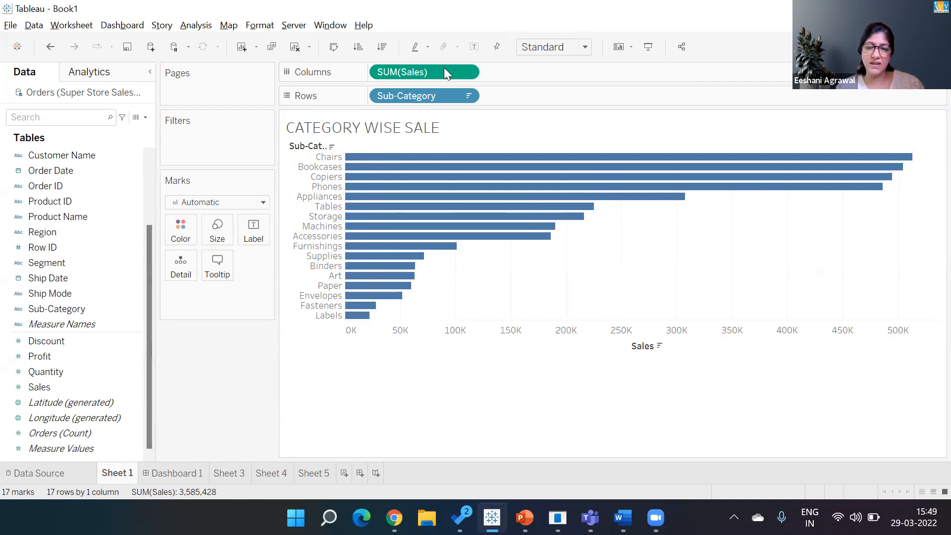
{"action": "left_click", "coordinate": [148, 162]}
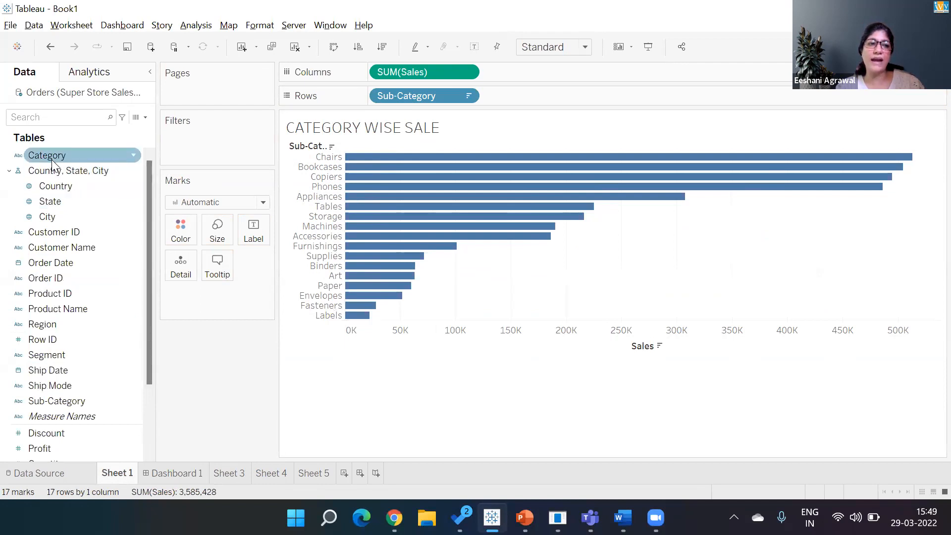
{"action": "left_click_drag", "start_coordinate": [52, 159], "coordinate": [189, 233]}
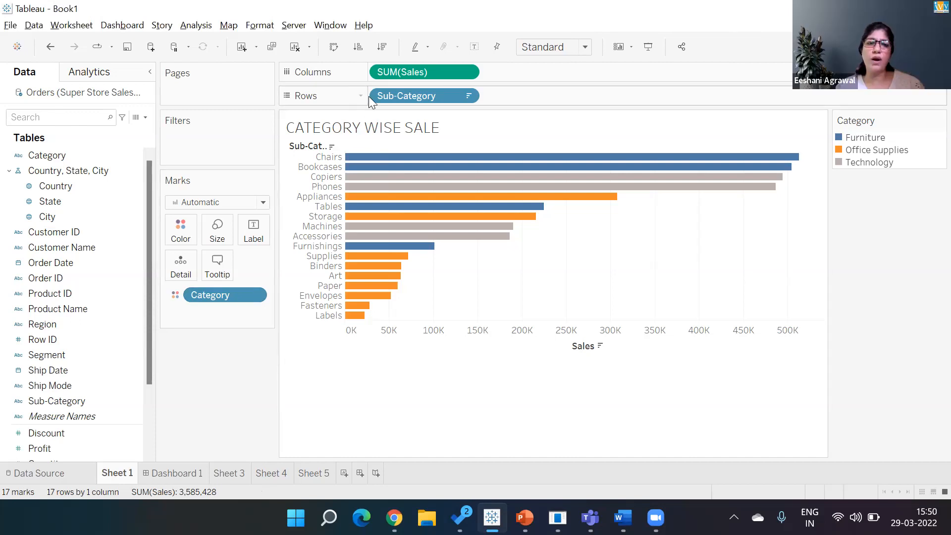
{"action": "right_click", "coordinate": [353, 126]}
{"action": "left_click", "coordinate": [61, 157]}
{"action": "left_click_drag", "start_coordinate": [61, 157], "coordinate": [370, 102]}
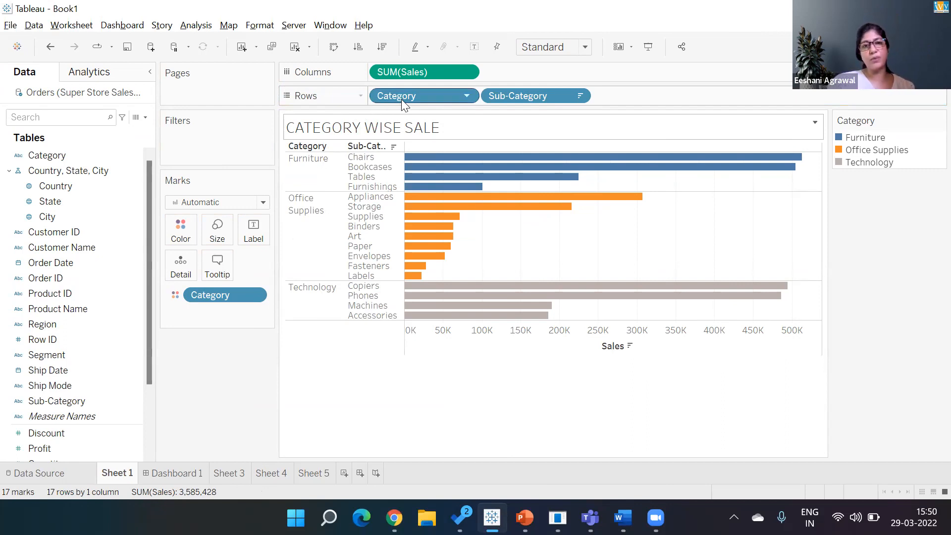
{"action": "right_click", "coordinate": [210, 380]}
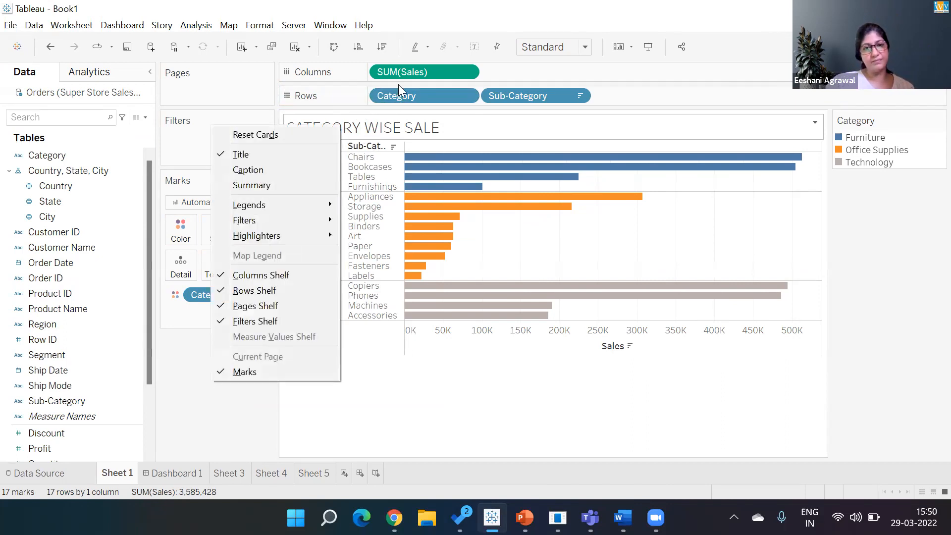
{"action": "left_click", "coordinate": [418, 95]}
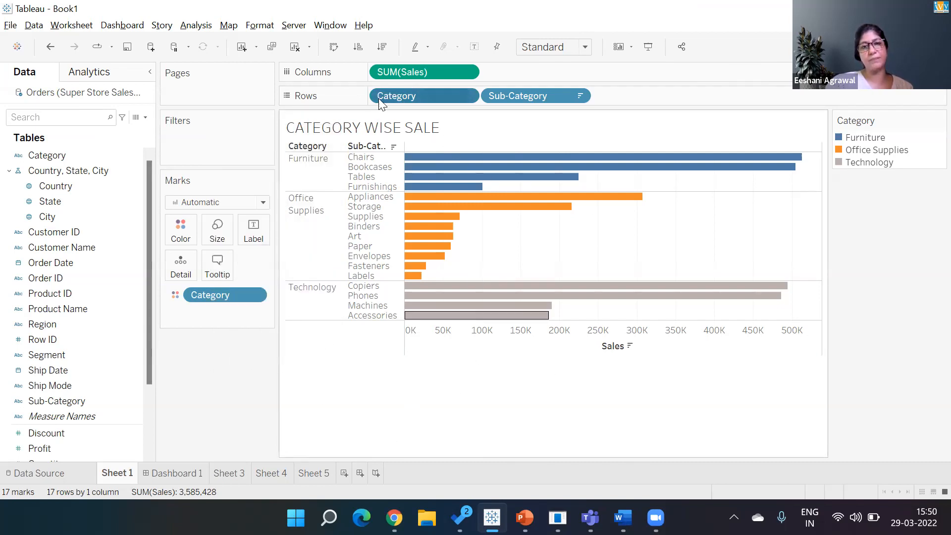
{"action": "left_click_drag", "start_coordinate": [393, 100], "coordinate": [298, 297]}
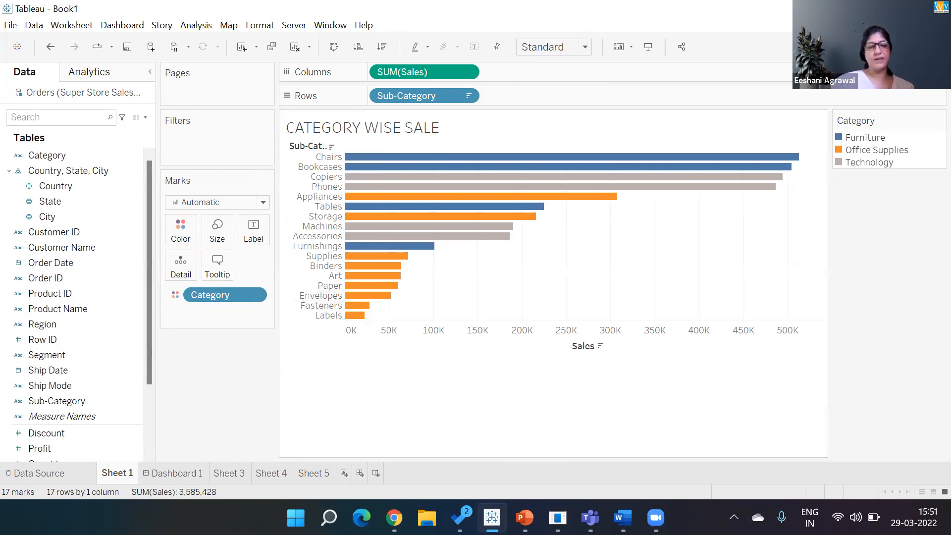
Step: Add a blank Sheet 6 and rename the CATEGORY WISE SALE sheet to Q1
{"action": "left_click", "coordinate": [226, 475]}
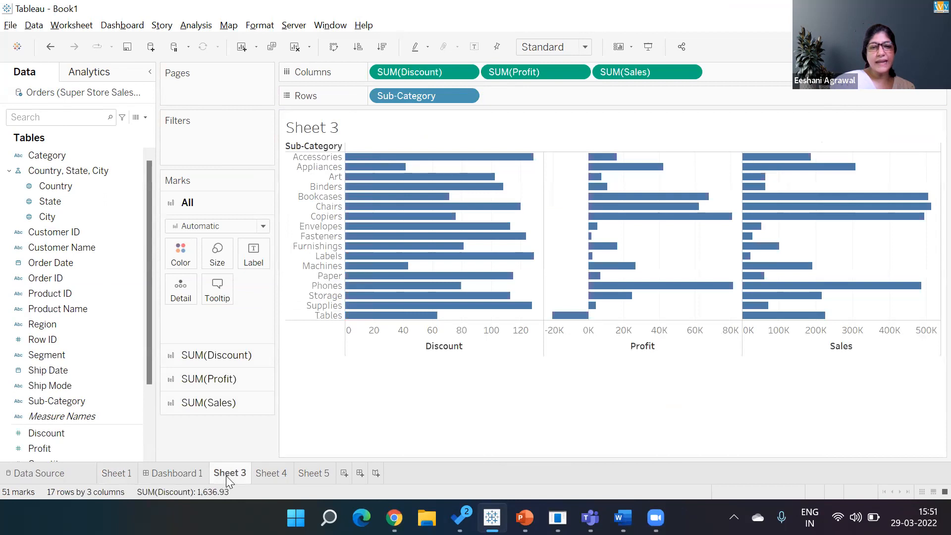
{"action": "left_click", "coordinate": [242, 46]}
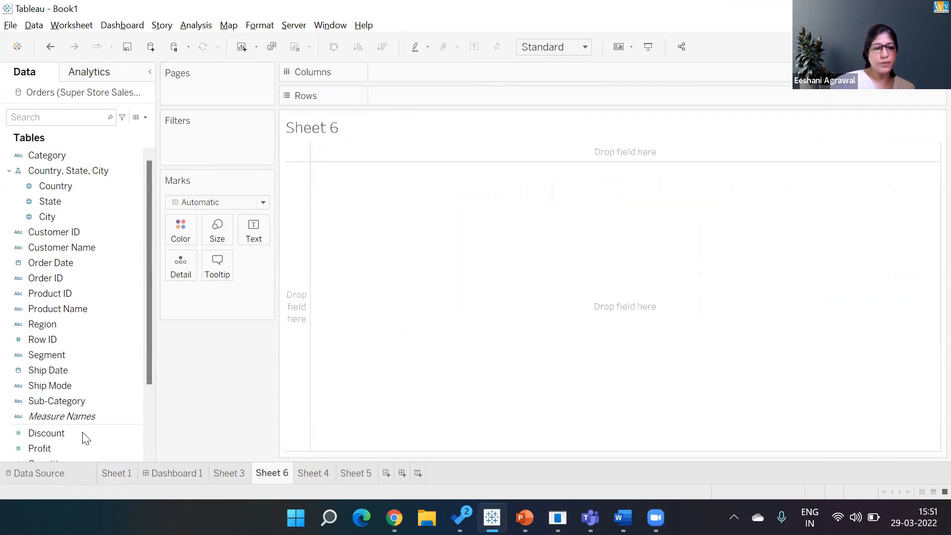
{"action": "double_click", "coordinate": [116, 472]}
{"action": "type", "text": "Q1"}
{"action": "key", "text": "Return"}
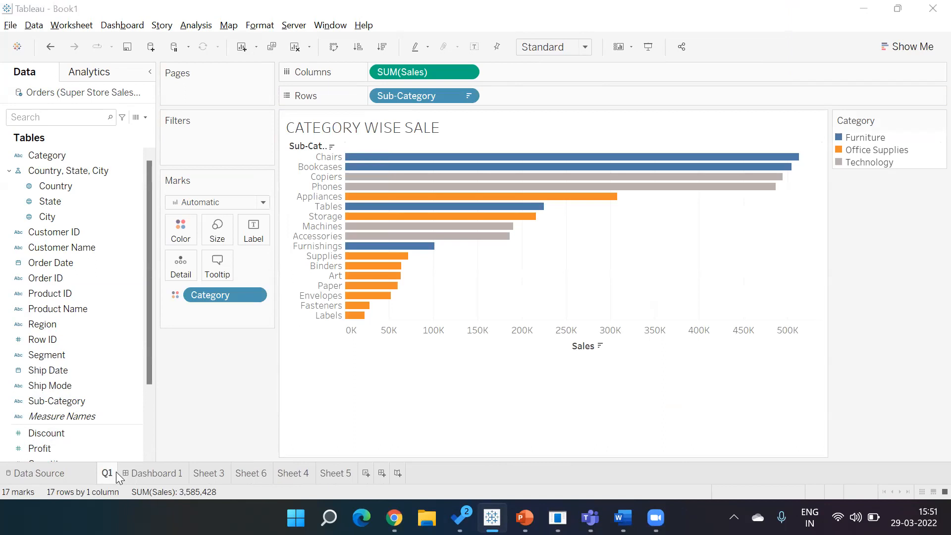
{"action": "key", "text": "alt+Tab"}
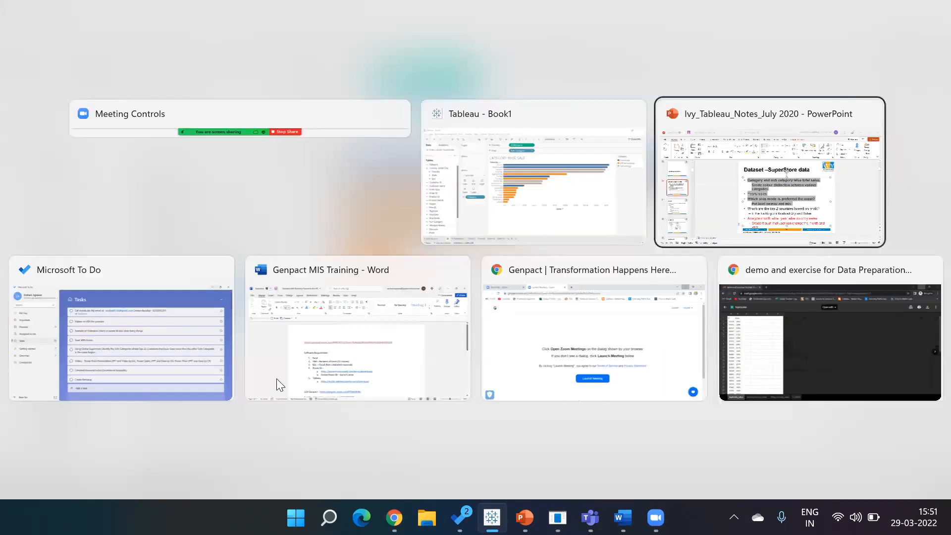
Step: Select the SuperStore slide's first task bullet and its colour-distinction sub-bullet for copying
{"action": "left_click", "coordinate": [398, 282]}
{"action": "left_click", "coordinate": [479, 248]}
{"action": "left_click_drag", "start_coordinate": [478, 250], "coordinate": [365, 240]}
{"action": "left_click", "coordinate": [466, 262]}
{"action": "left_click", "coordinate": [356, 223]}
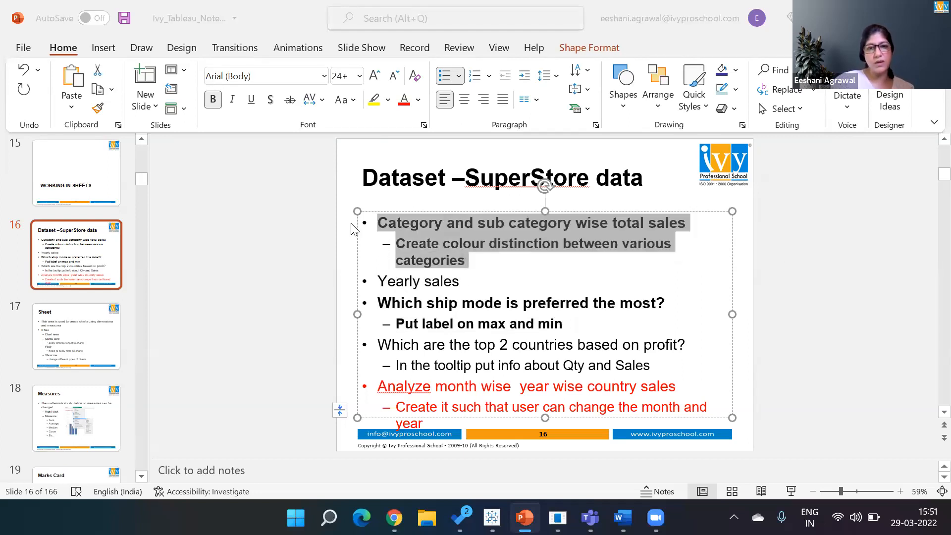
{"action": "key", "text": "alt+Tab"}
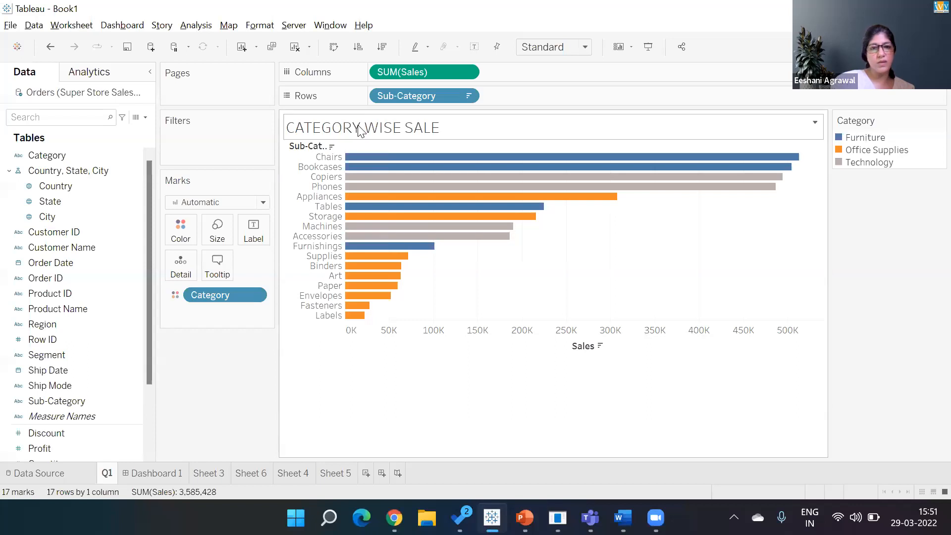
Step: Replace the old sheet title with the pasted 'Category and sub category wise total sales' task text
{"action": "double_click", "coordinate": [361, 128]}
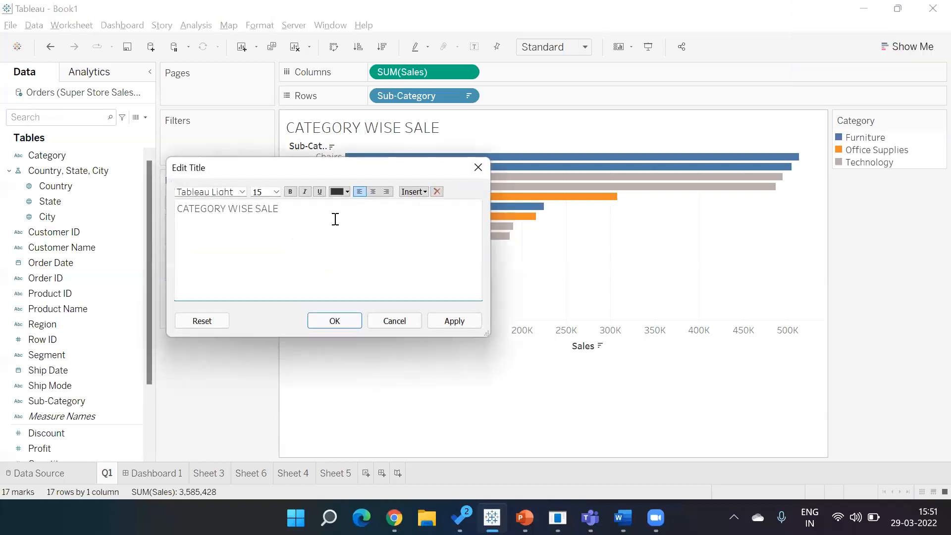
{"action": "key", "text": "ctrl+shift+Left"}
{"action": "key", "text": "BackSpace"}
{"action": "key", "text": "BackSpace"}
{"action": "key", "text": "BackSpace"}
{"action": "key", "text": "BackSpace"}
{"action": "key", "text": "BackSpace"}
{"action": "key", "text": "BackSpace"}
{"action": "key", "text": "BackSpace"}
{"action": "key", "text": "BackSpace"}
{"action": "key", "text": "BackSpace"}
{"action": "key", "text": "BackSpace"}
{"action": "key", "text": "BackSpace"}
{"action": "key", "text": "BackSpace"}
{"action": "key", "text": "BackSpace"}
{"action": "key", "text": "BackSpace"}
{"action": "key", "text": "BackSpace"}
{"action": "type", "text": "•Category and sub category wise total sales"}
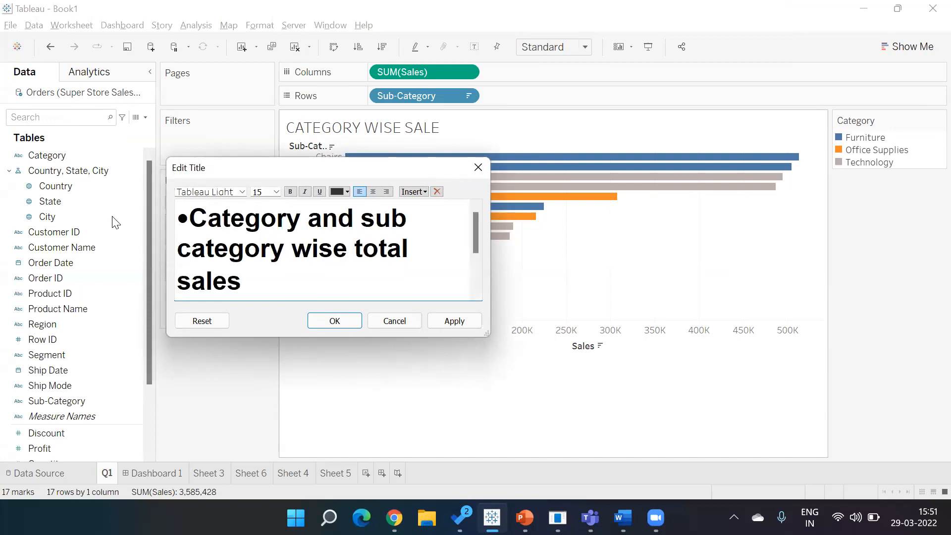
{"action": "key", "text": "alt+Tab"}
{"action": "key", "text": "Tab"}
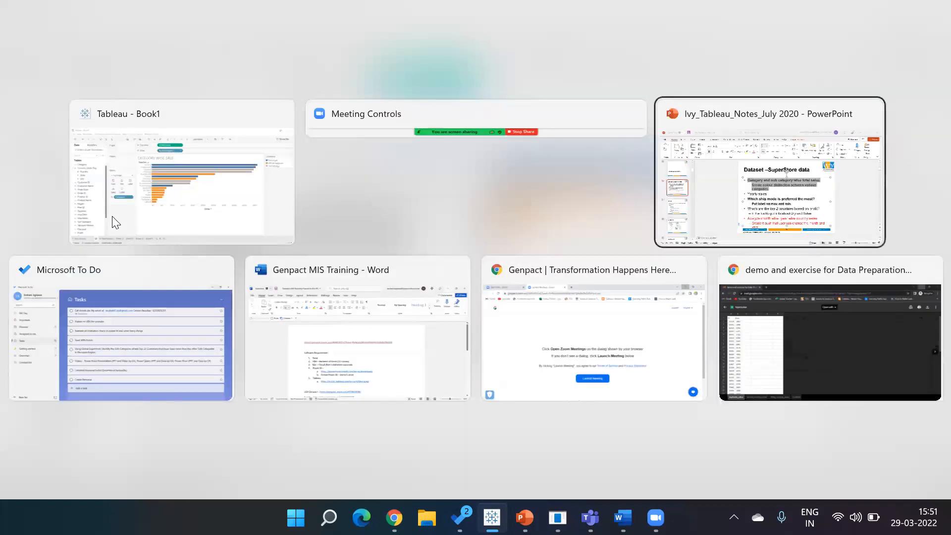
{"action": "key", "text": "alt+shift+Tab"}
{"action": "key", "text": "alt+shift+Tab"}
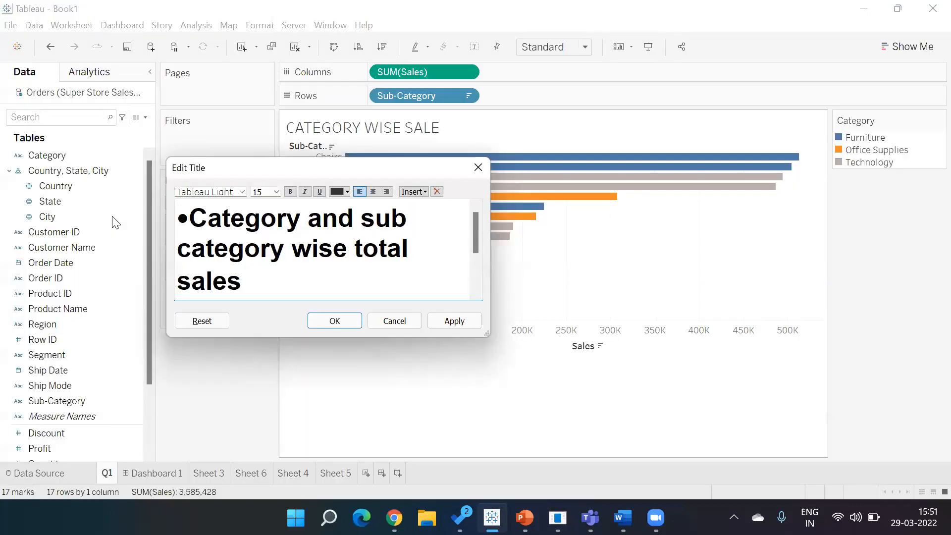
Step: Remove the leading bullet, set the whole title to font size 10, and confirm
{"action": "left_click", "coordinate": [188, 217]}
{"action": "key", "text": "BackSpace"}
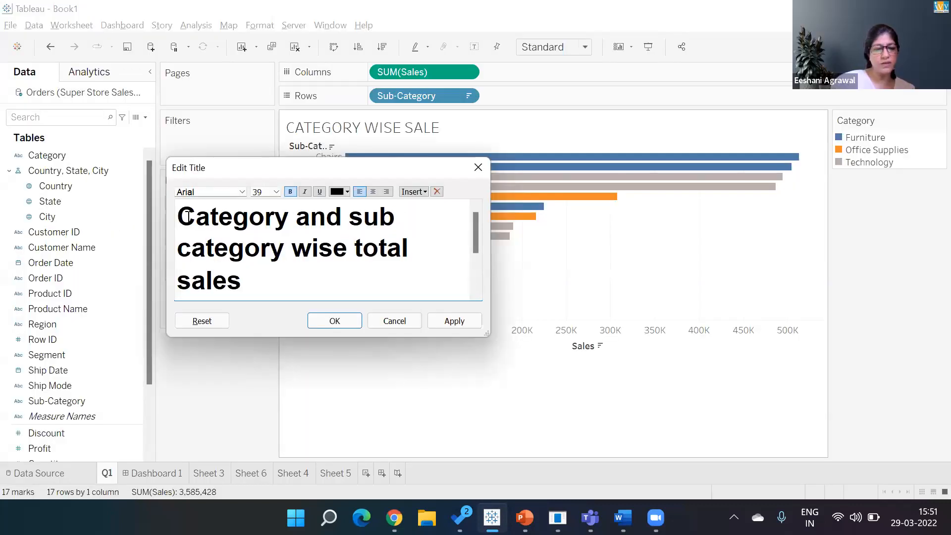
{"action": "left_click_drag", "start_coordinate": [187, 217], "coordinate": [391, 302]}
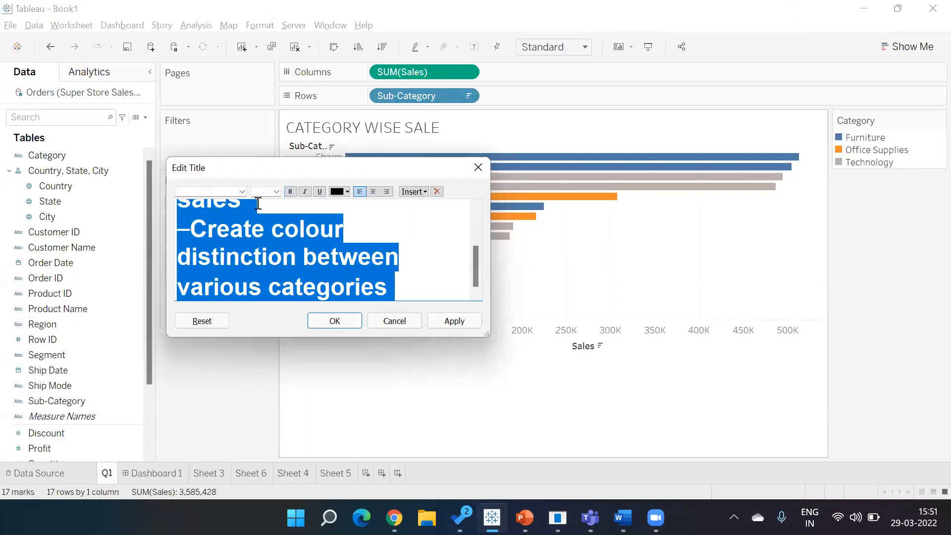
{"action": "left_click", "coordinate": [277, 192]}
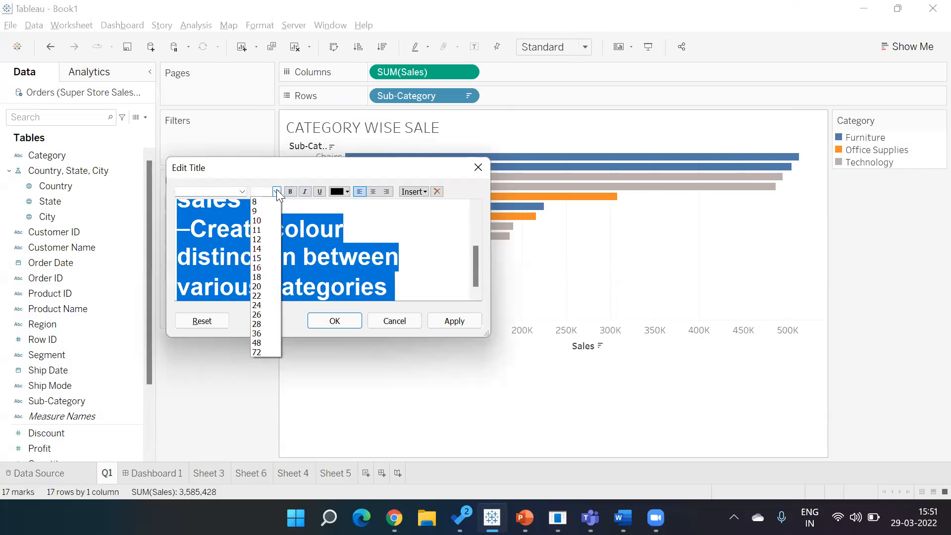
{"action": "left_click", "coordinate": [257, 220]}
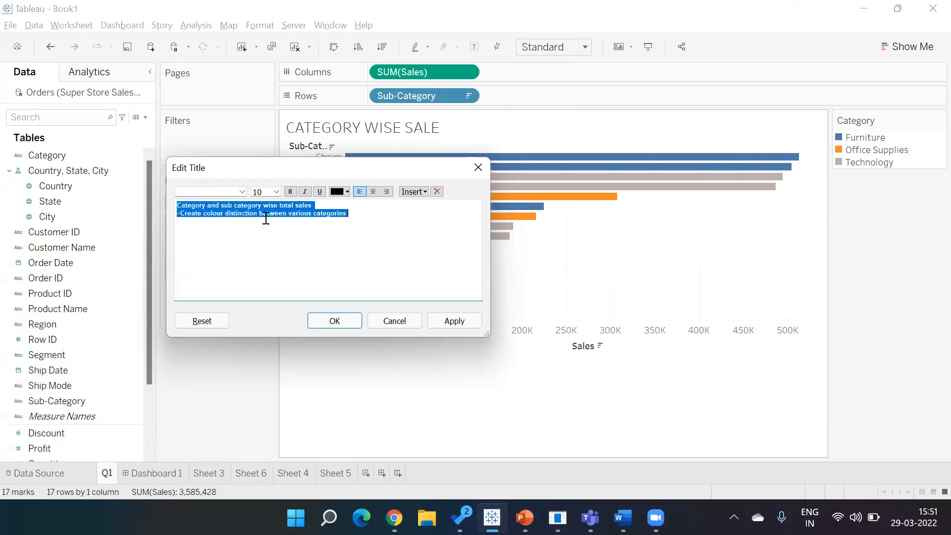
{"action": "left_click", "coordinate": [333, 321]}
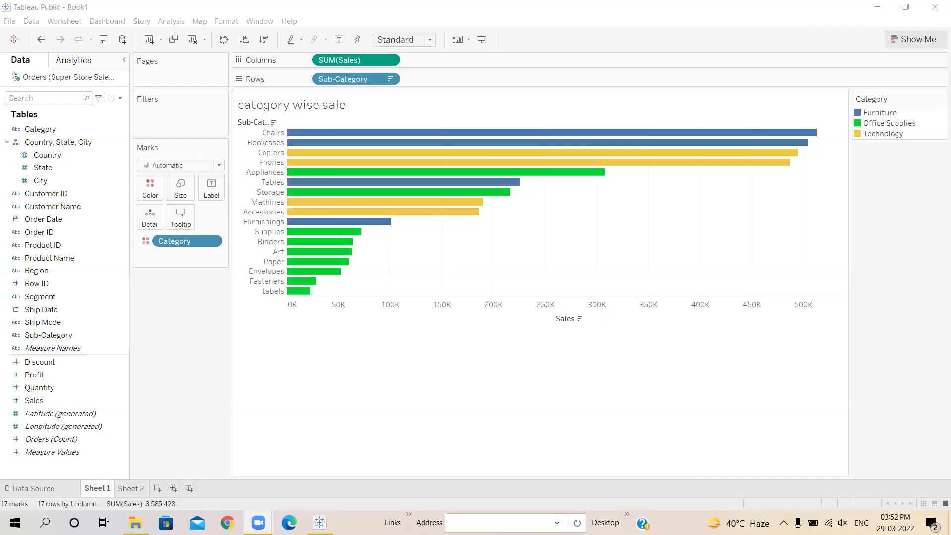
Step: Show the Show Me panel of suggested chart types beside the category wise sale chart
{"action": "mouse_move", "coordinate": [320, 522]}
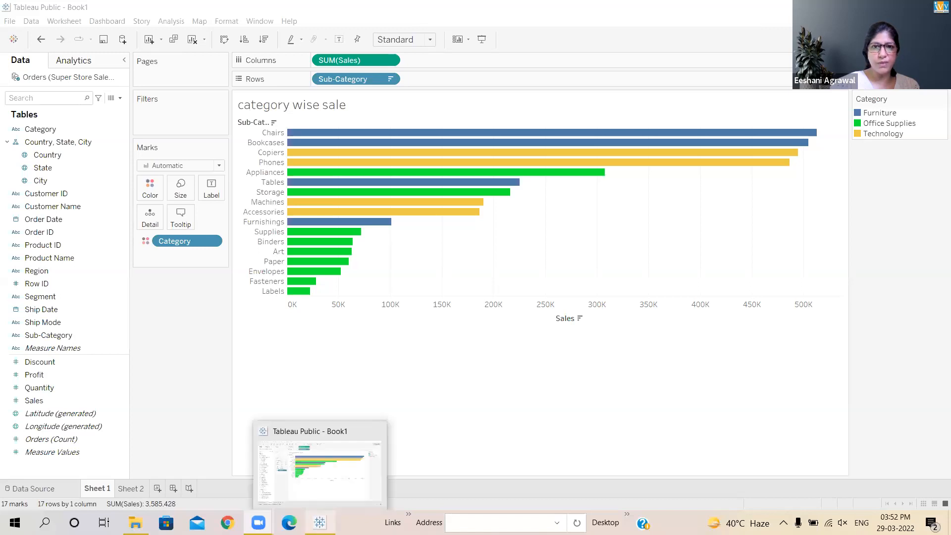
{"action": "left_click", "coordinate": [916, 42]}
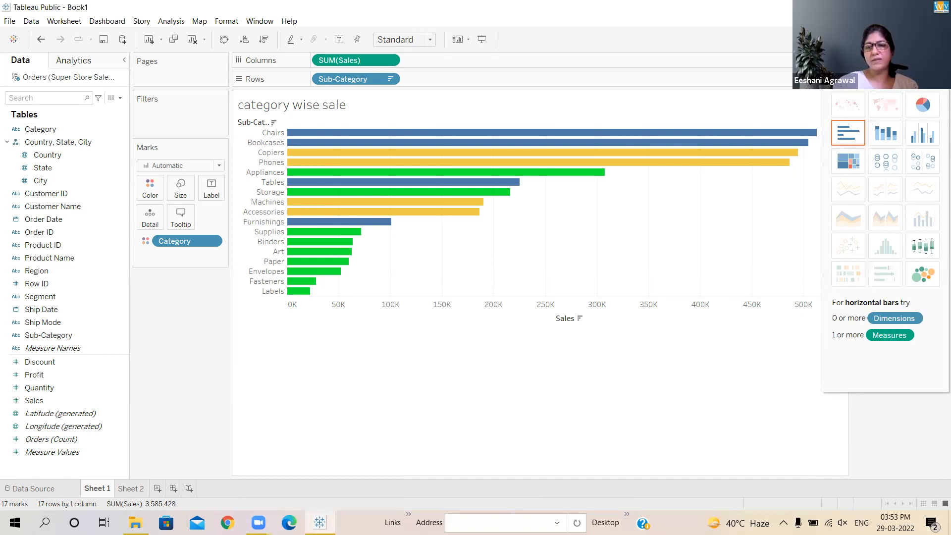
{"action": "left_click", "coordinate": [920, 40]}
{"action": "left_click", "coordinate": [817, 233]}
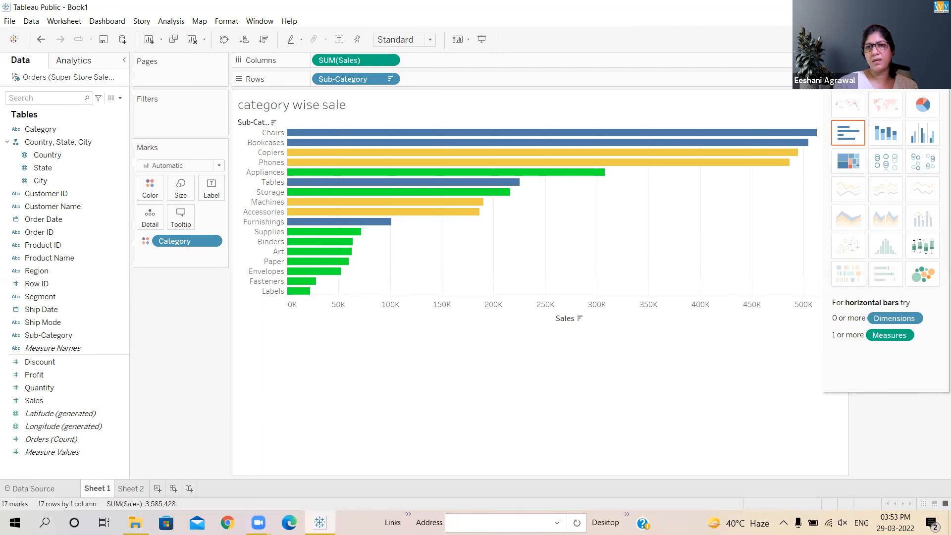
Step: Bring up the Window menu's options list
{"action": "left_click", "coordinate": [263, 22]}
{"action": "left_click", "coordinate": [262, 22]}
{"action": "left_click", "coordinate": [262, 23]}
{"action": "left_click", "coordinate": [262, 24]}
{"action": "left_click", "coordinate": [262, 22]}
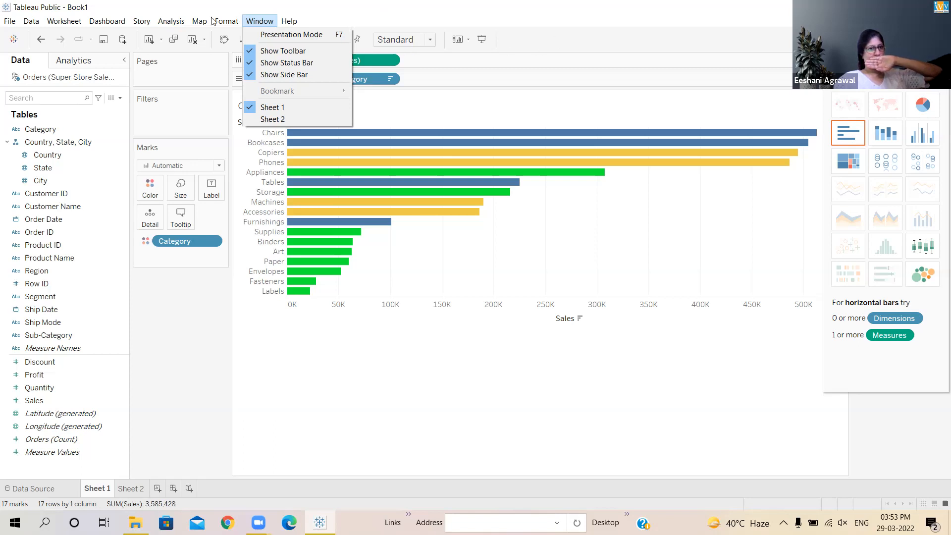
{"action": "mouse_move", "coordinate": [214, 21]}
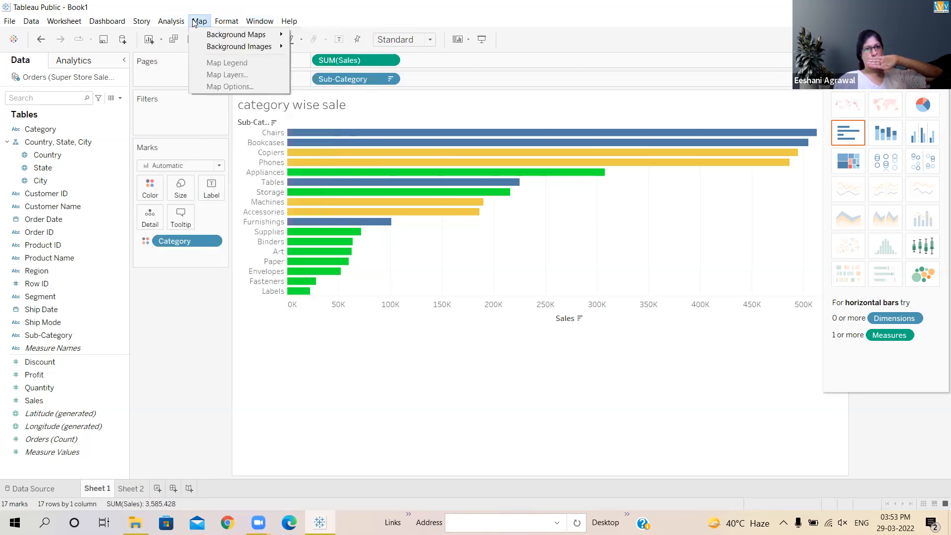
{"action": "mouse_move", "coordinate": [183, 22]}
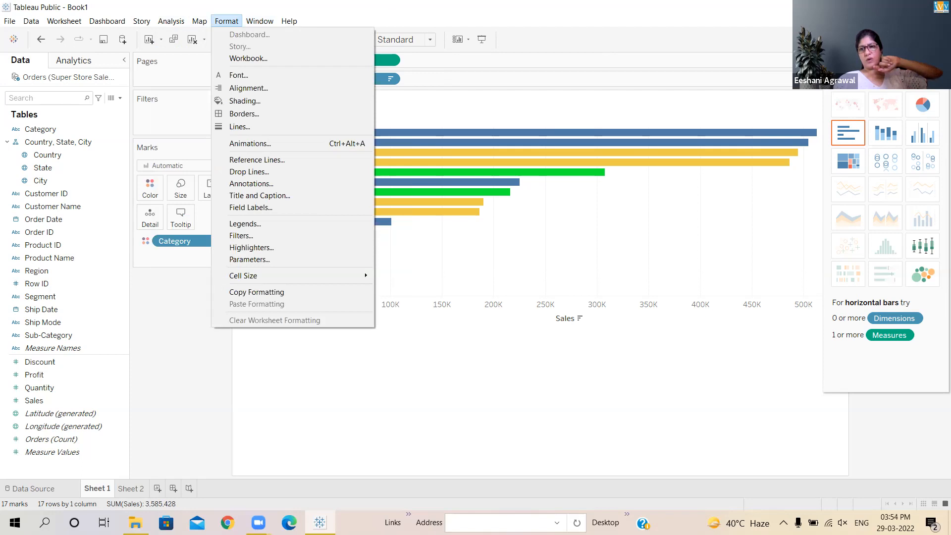
{"action": "left_click", "coordinate": [923, 40]}
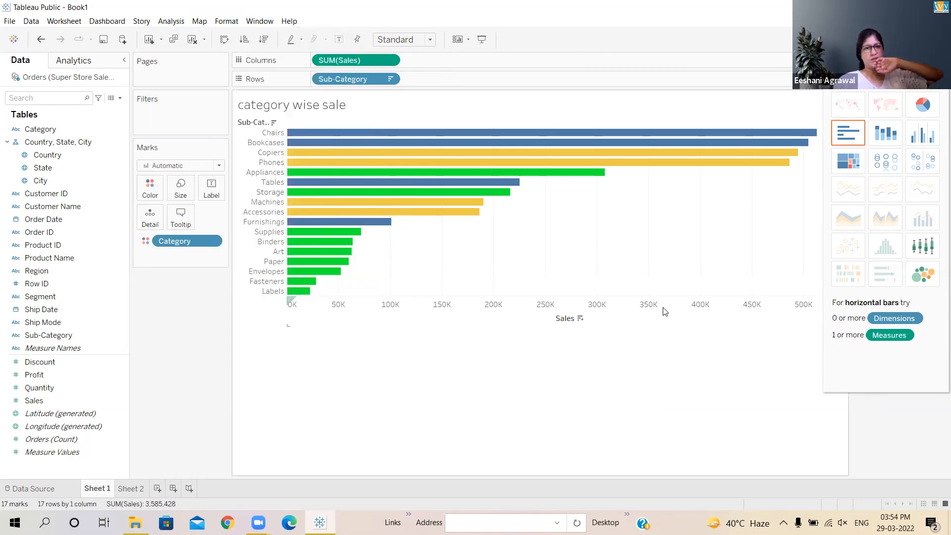
{"action": "left_click_drag", "start_coordinate": [178, 241], "coordinate": [142, 362]}
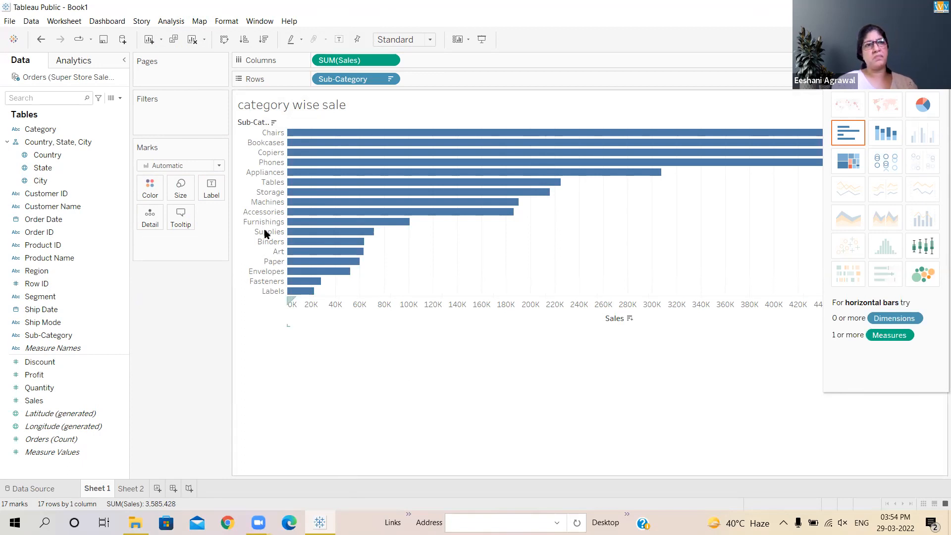
{"action": "left_click", "coordinate": [264, 22]}
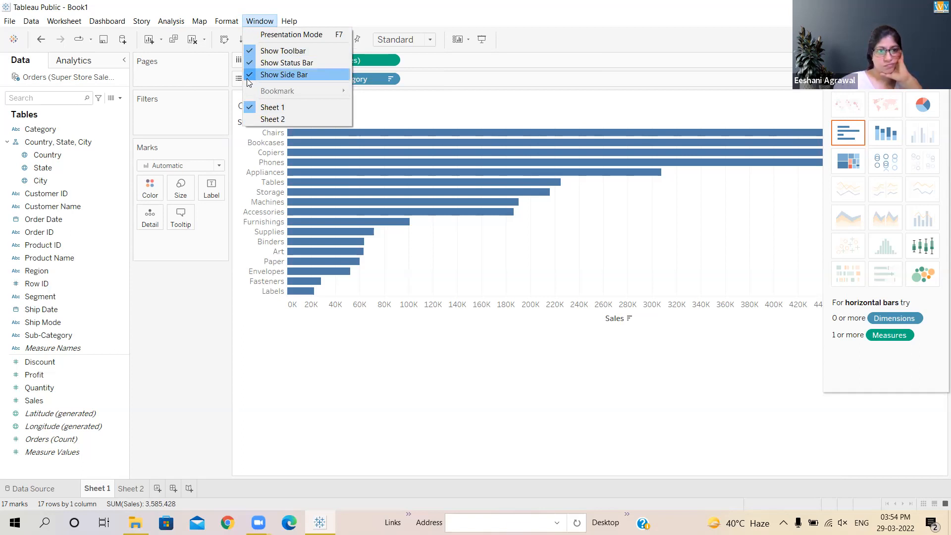
{"action": "left_click", "coordinate": [58, 24]}
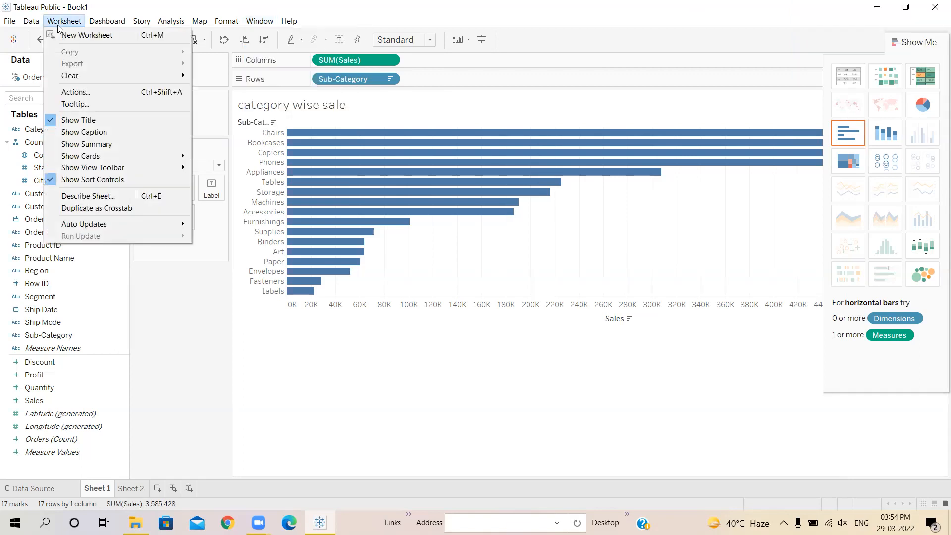
{"action": "mouse_move", "coordinate": [64, 181]}
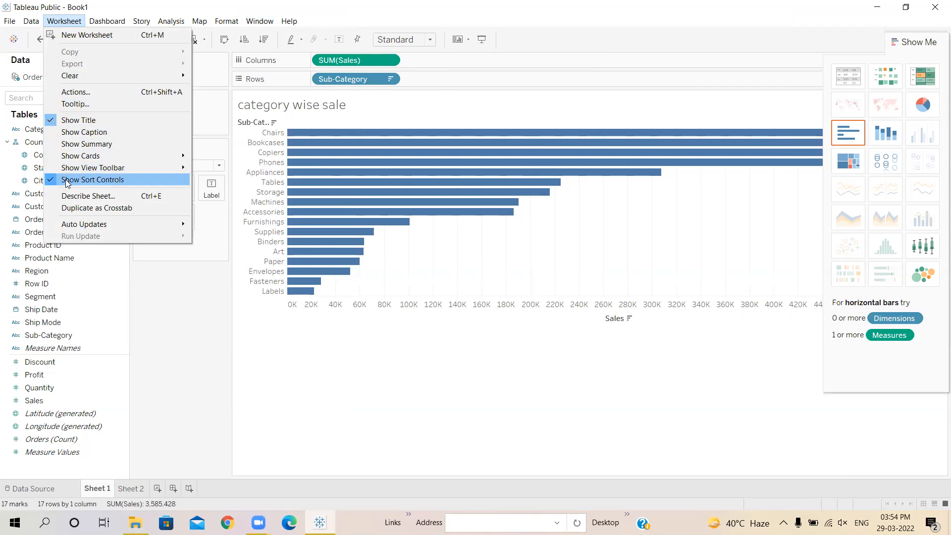
{"action": "left_click", "coordinate": [227, 22]}
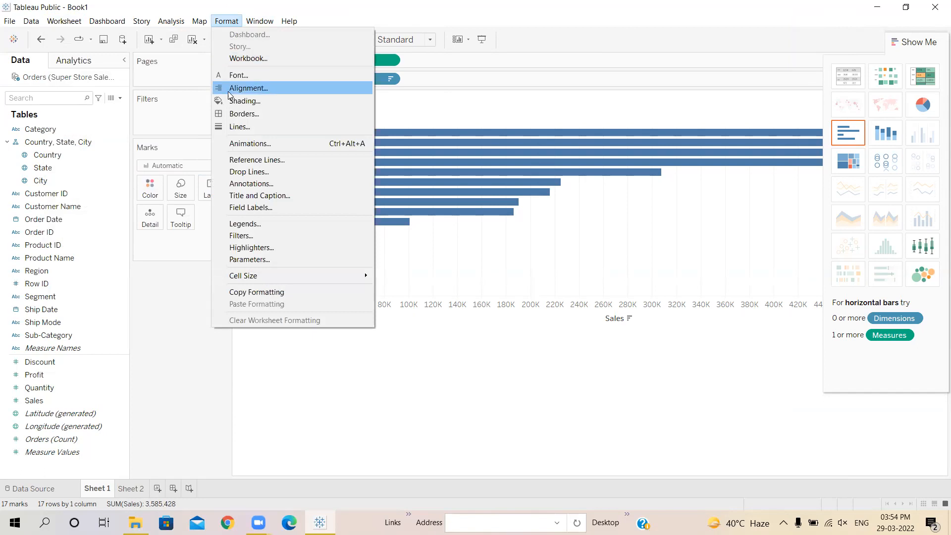
{"action": "left_click", "coordinate": [249, 224]}
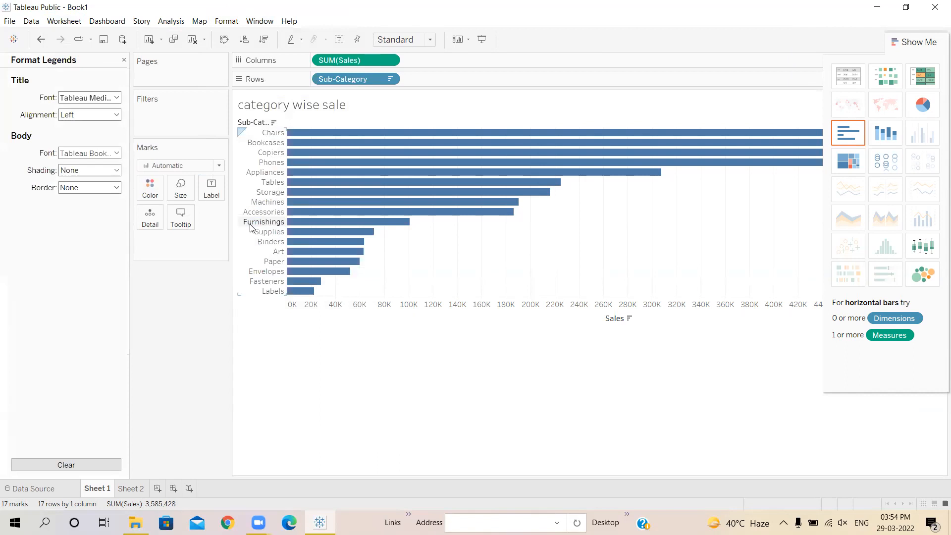
{"action": "left_click", "coordinate": [124, 60]}
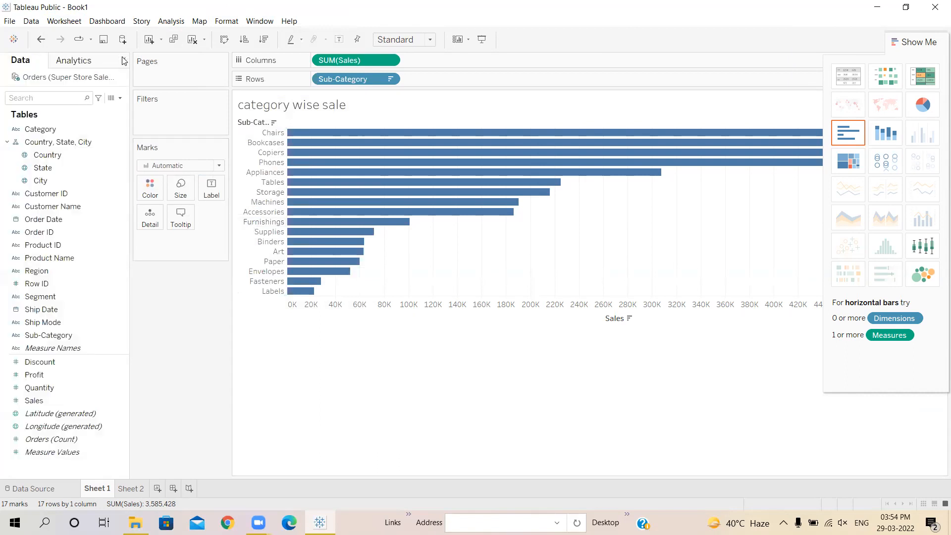
{"action": "left_click", "coordinate": [64, 21]}
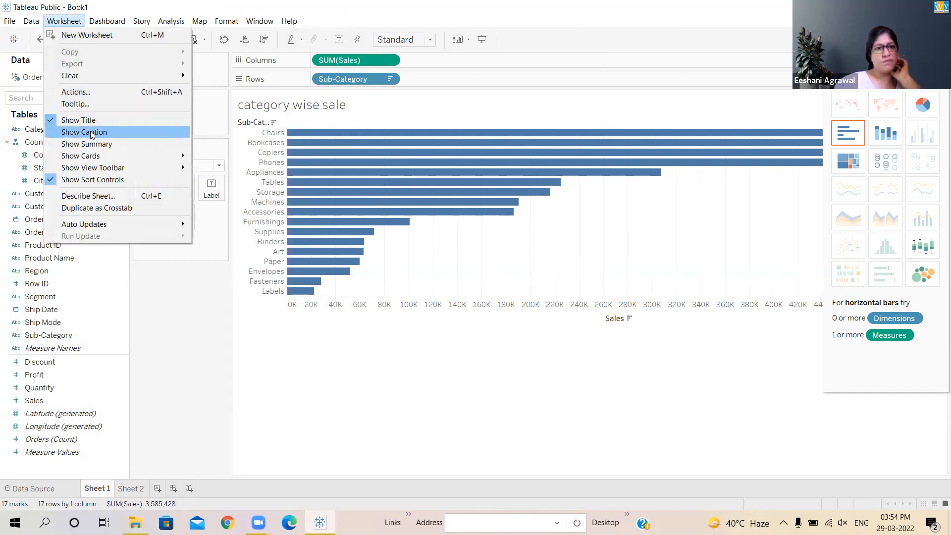
{"action": "mouse_move", "coordinate": [96, 168]}
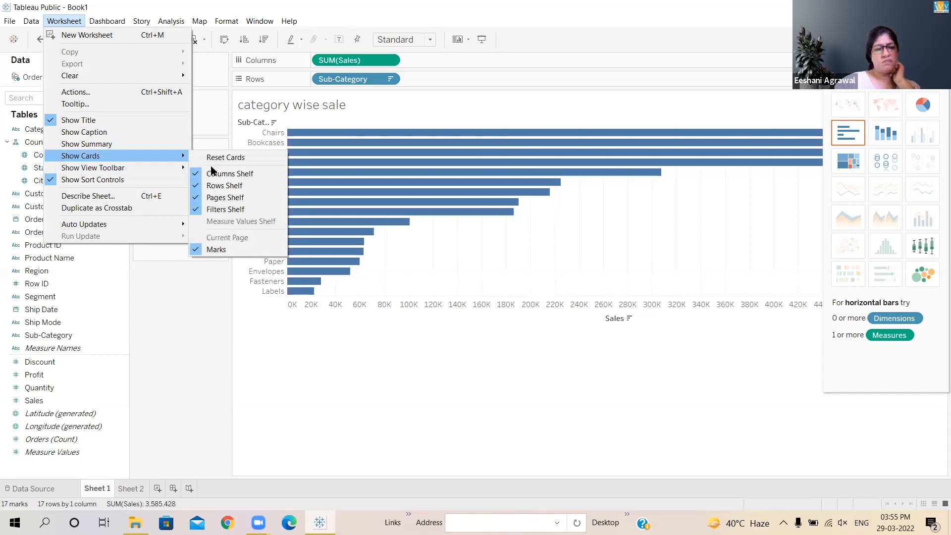
{"action": "left_click", "coordinate": [247, 412]}
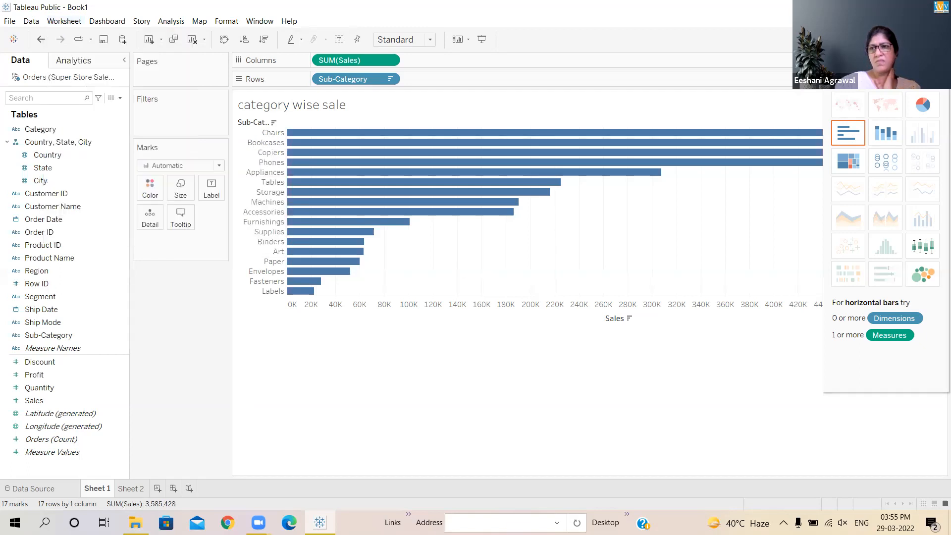
Step: Turn the bar chart into a highlight table to view its colour legend
{"action": "left_click_drag", "start_coordinate": [887, 55], "coordinate": [884, 22]}
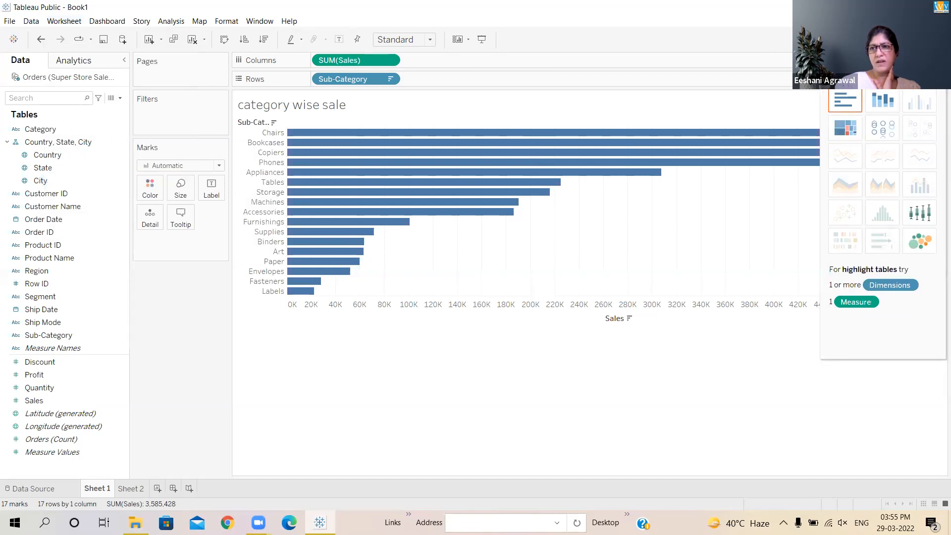
{"action": "left_click", "coordinate": [919, 43]}
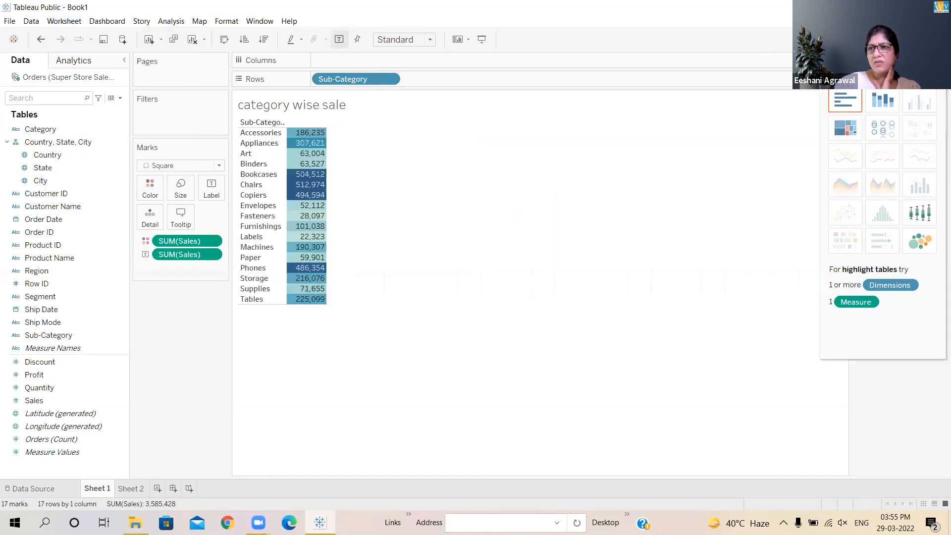
{"action": "left_click", "coordinate": [922, 22]}
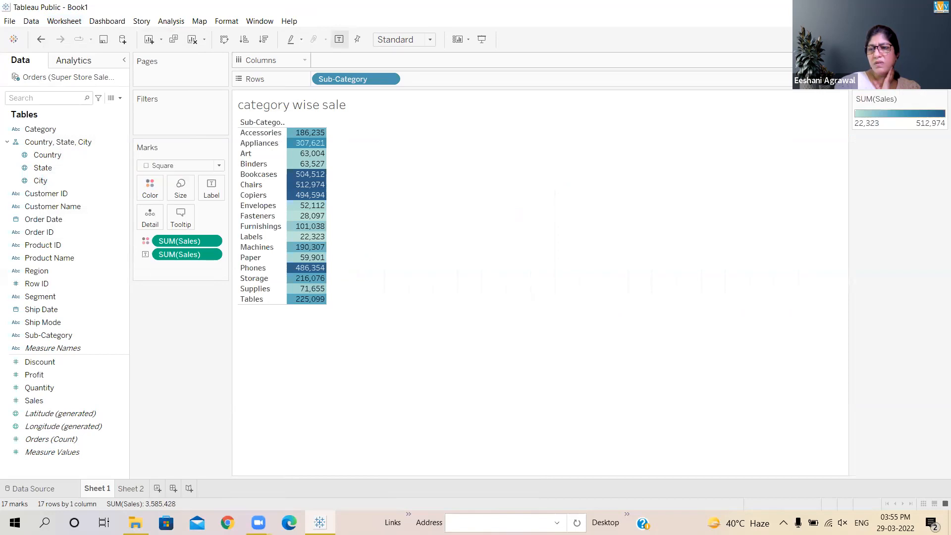
{"action": "left_click", "coordinate": [915, 42]}
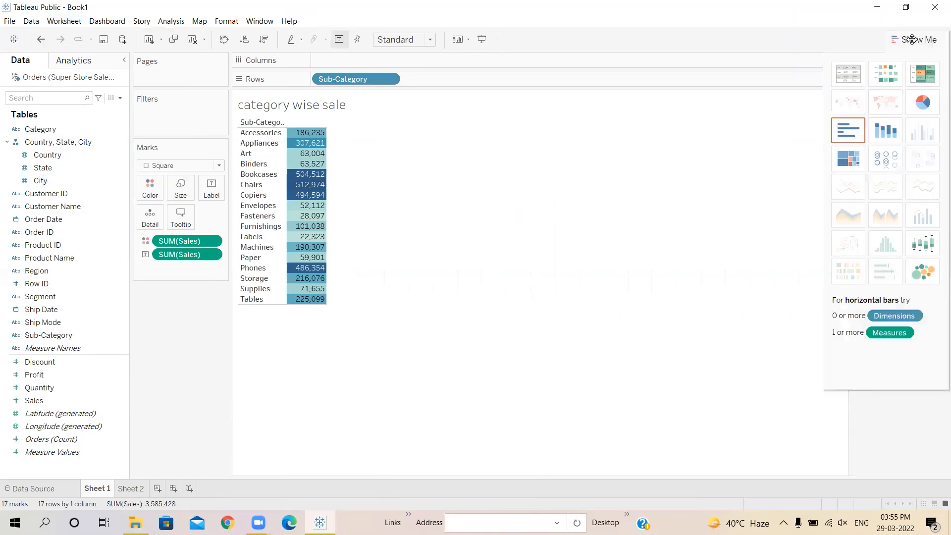
{"action": "left_click", "coordinate": [914, 42]}
{"action": "left_click", "coordinate": [913, 40]}
{"action": "left_click", "coordinate": [913, 39]}
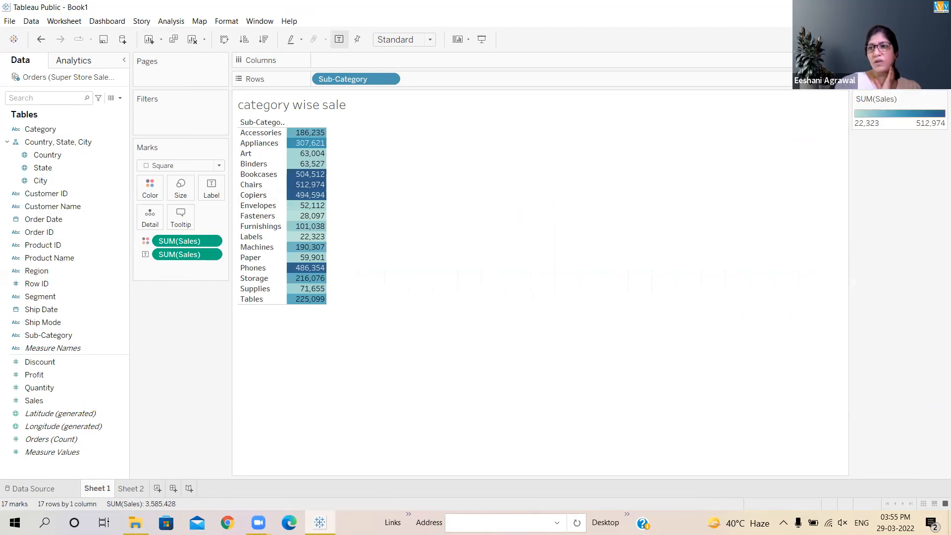
Step: Switch back to horizontal bars sorted by Sales descending, from Chairs down to Labels
{"action": "left_click", "coordinate": [914, 41]}
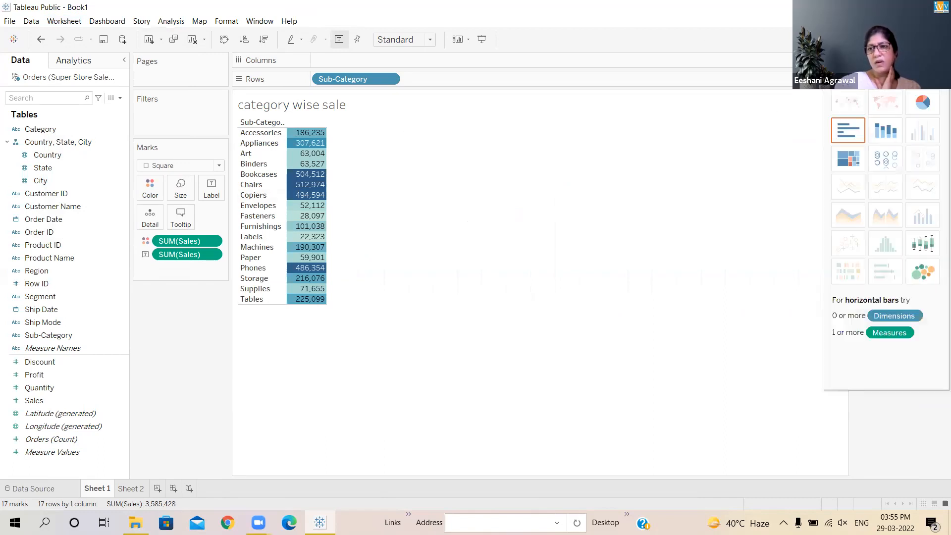
{"action": "left_click", "coordinate": [849, 137]}
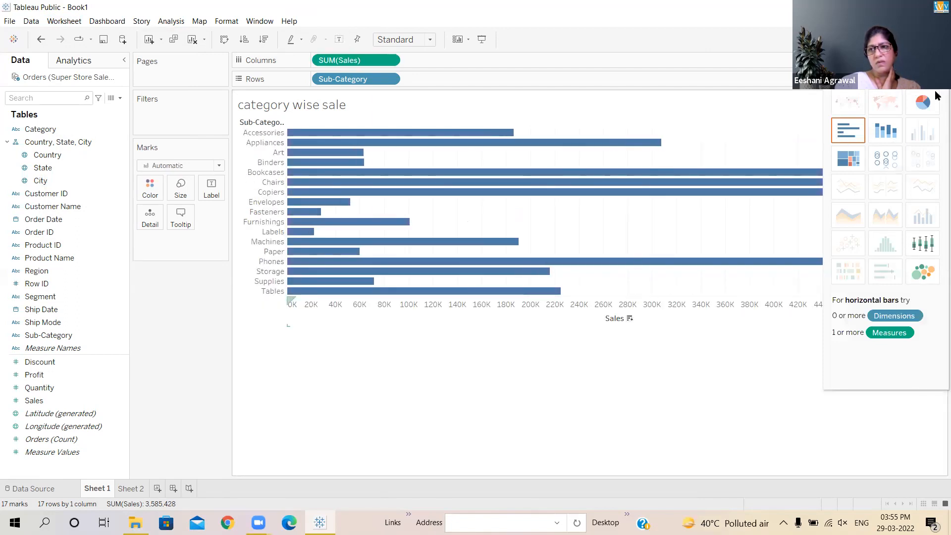
{"action": "left_click", "coordinate": [630, 319]}
{"action": "left_click", "coordinate": [914, 40]}
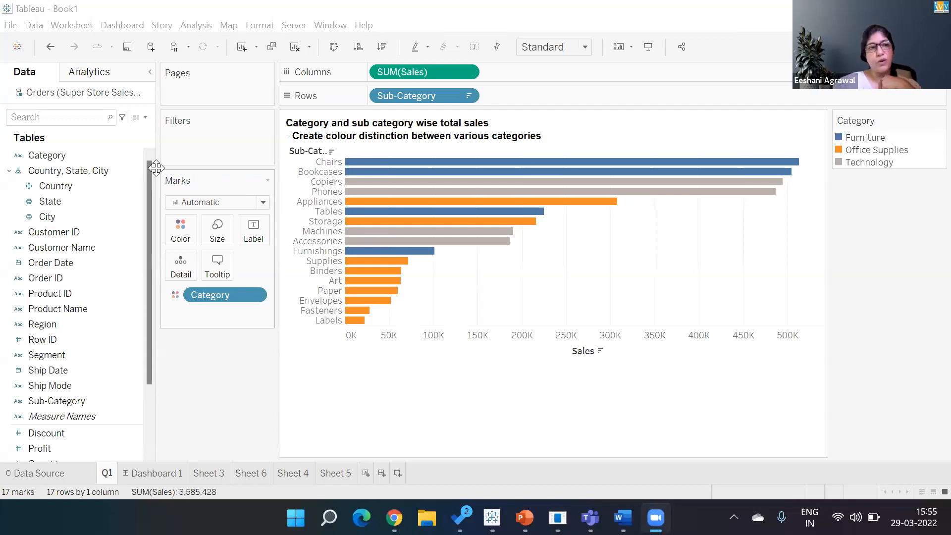
Step: Look through the File menu of the Tableau Desktop Q1 workbook, then dismiss it
{"action": "left_click", "coordinate": [11, 31]}
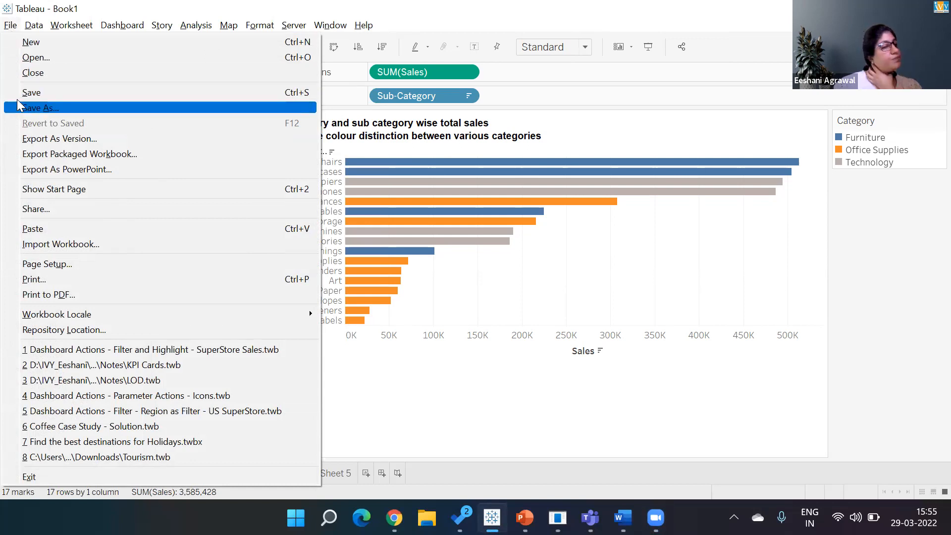
{"action": "left_click", "coordinate": [410, 392]}
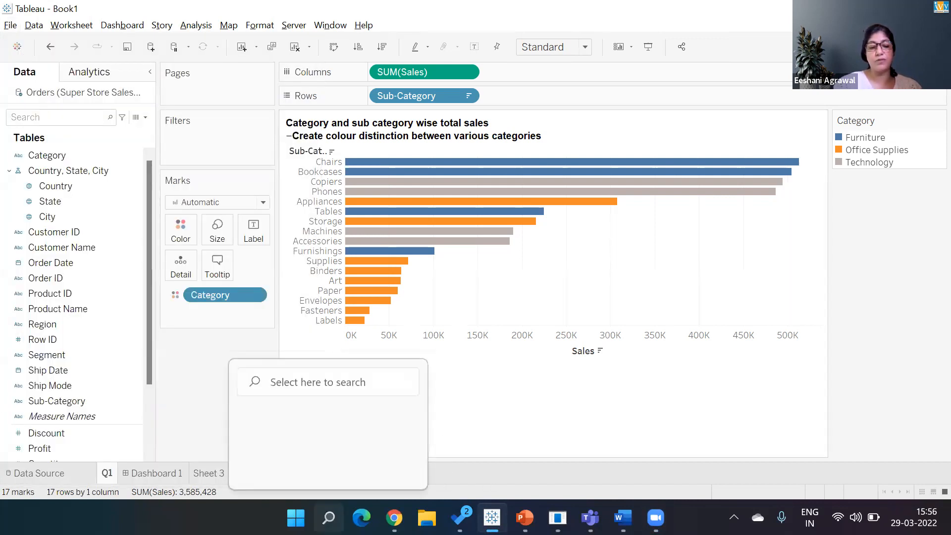
Step: Launch Tableau Public 2021.1 and connect to the Super Store Sales Excel file's Orders table
{"action": "left_click", "coordinate": [329, 517]}
{"action": "type", "text": "table"}
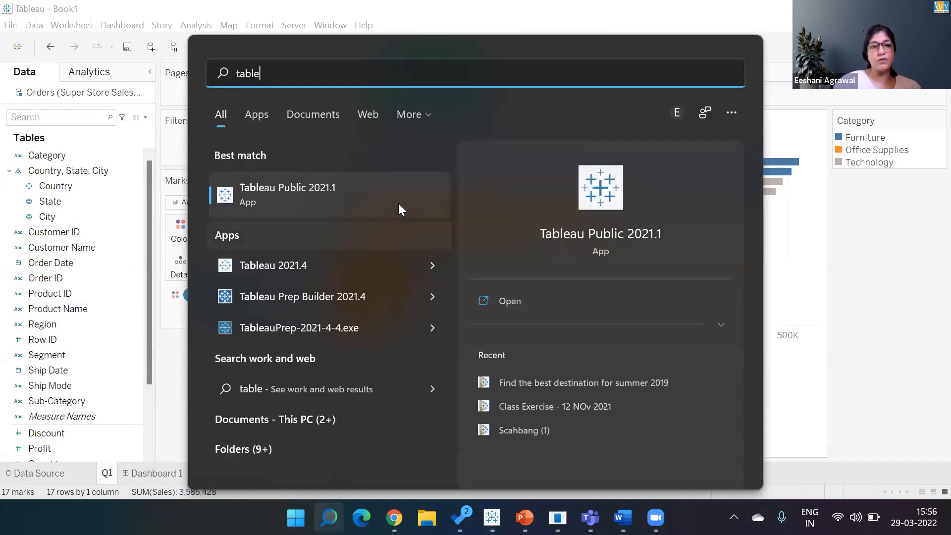
{"action": "left_click", "coordinate": [372, 184]}
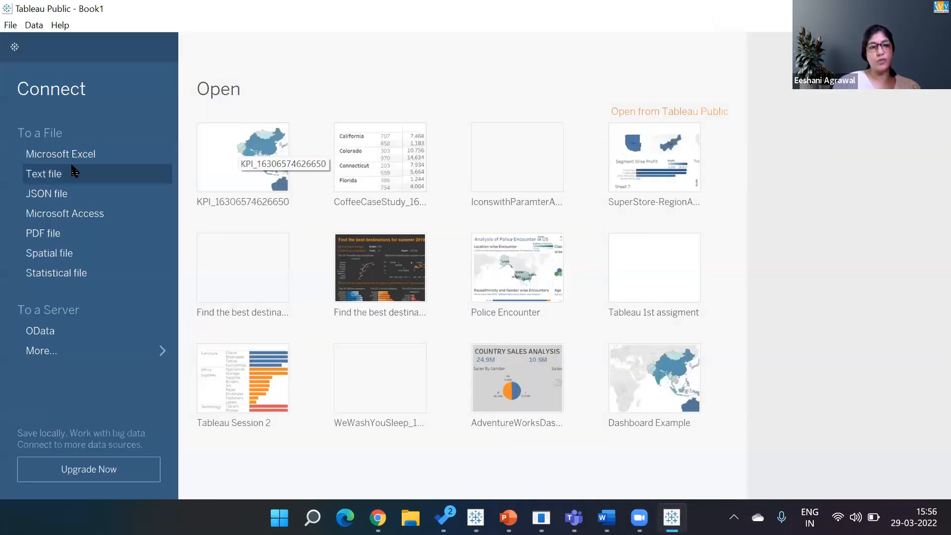
{"action": "left_click", "coordinate": [56, 153]}
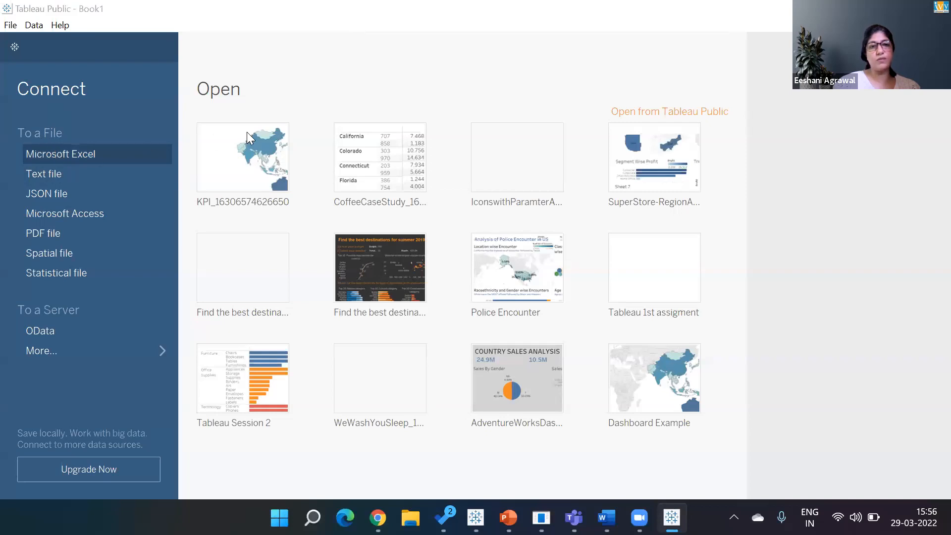
{"action": "left_click", "coordinate": [200, 160]}
{"action": "double_click", "coordinate": [201, 155]}
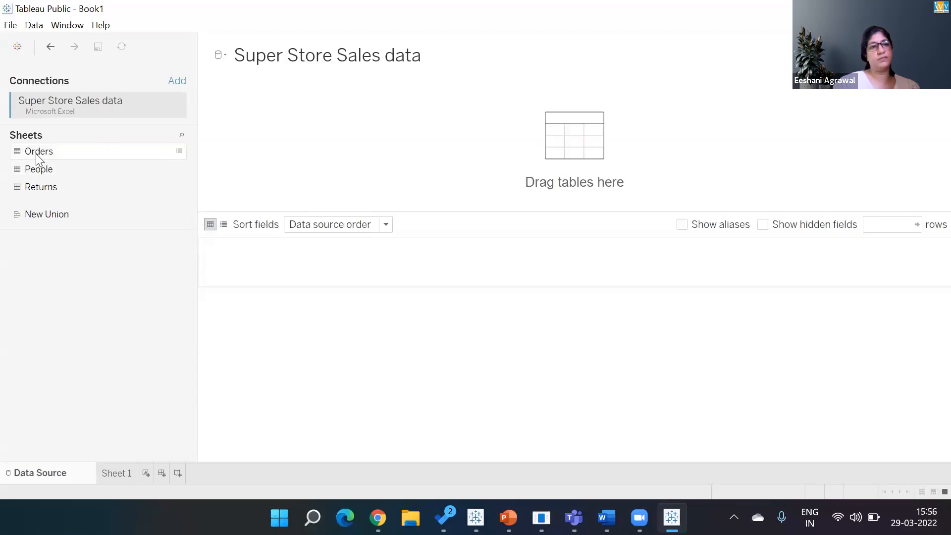
{"action": "left_click_drag", "start_coordinate": [36, 154], "coordinate": [256, 151]}
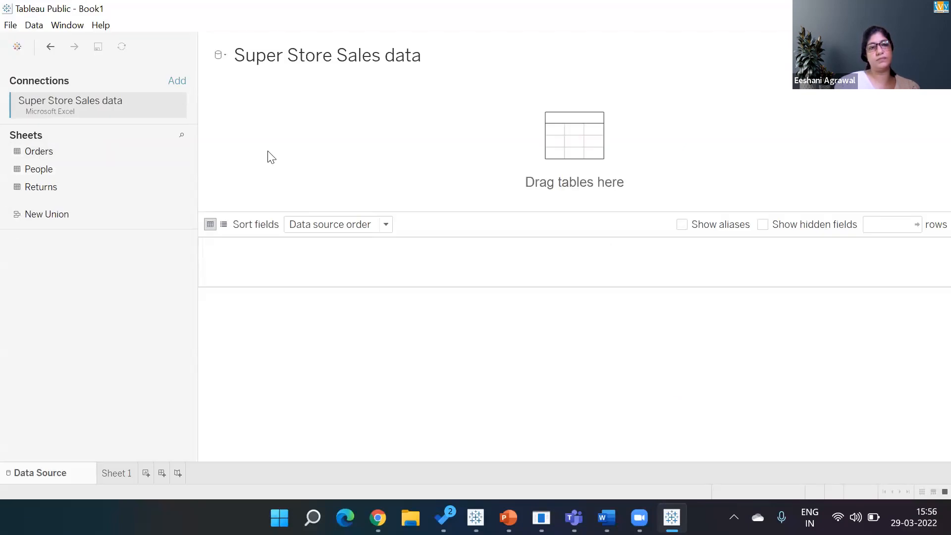
Step: Build a filled country map shaded by SUM(Sales) on Sheet 1
{"action": "left_click", "coordinate": [119, 475]}
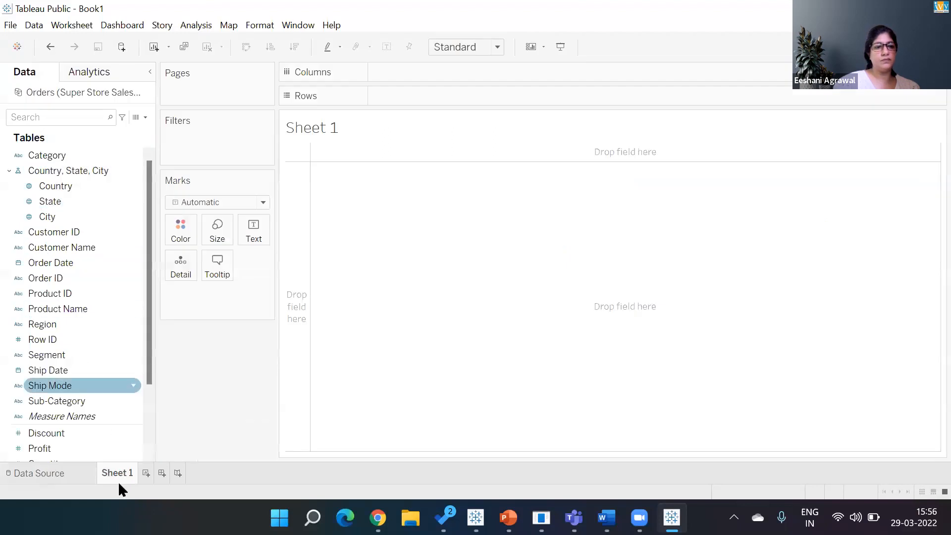
{"action": "left_click", "coordinate": [46, 185]}
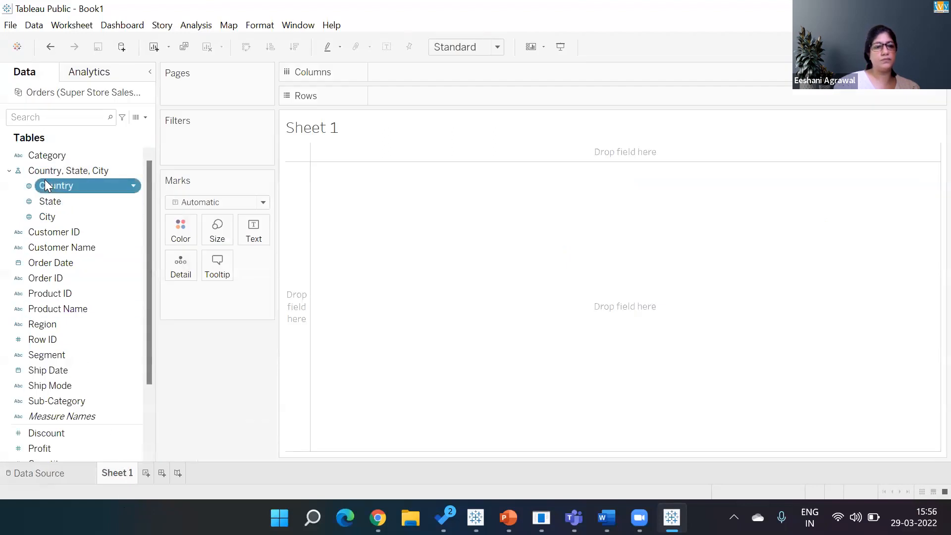
{"action": "left_click_drag", "start_coordinate": [149, 328], "coordinate": [149, 395]}
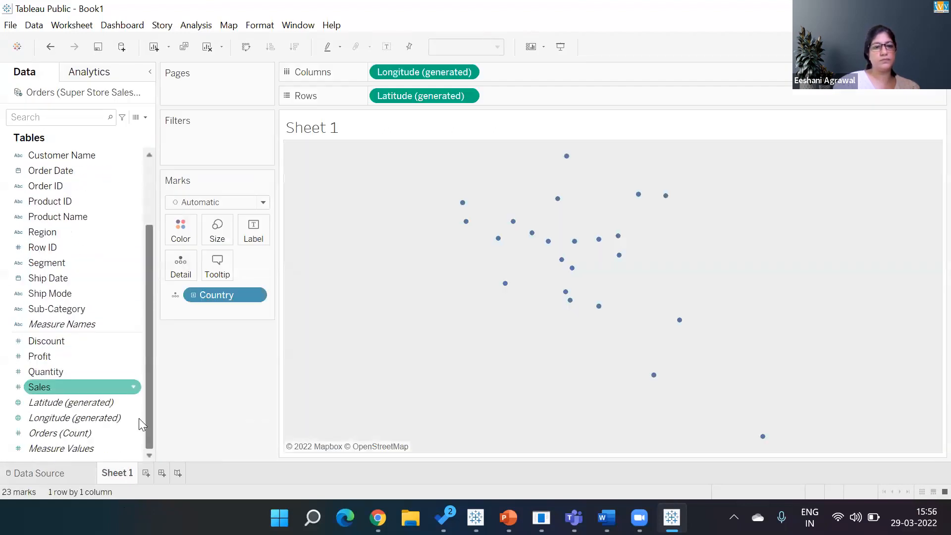
{"action": "double_click", "coordinate": [56, 389]}
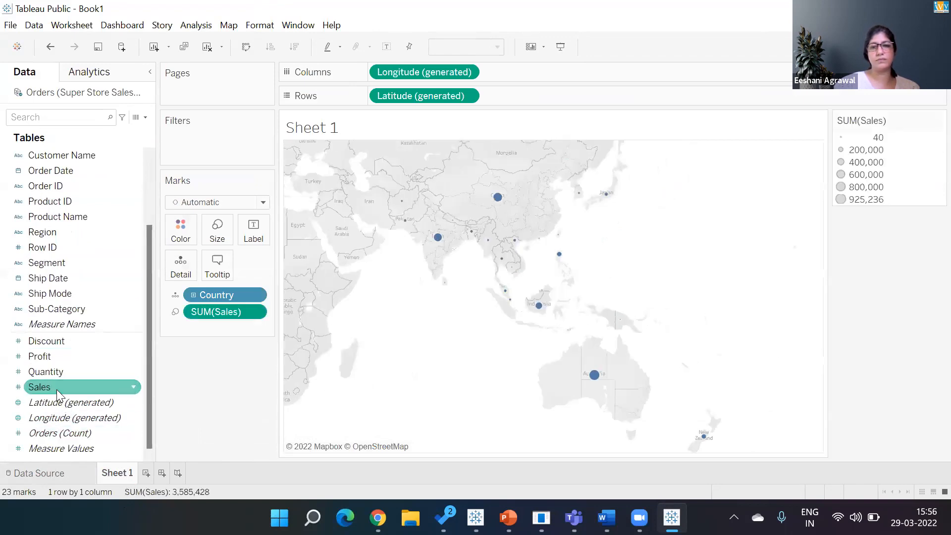
{"action": "left_click", "coordinate": [885, 46]}
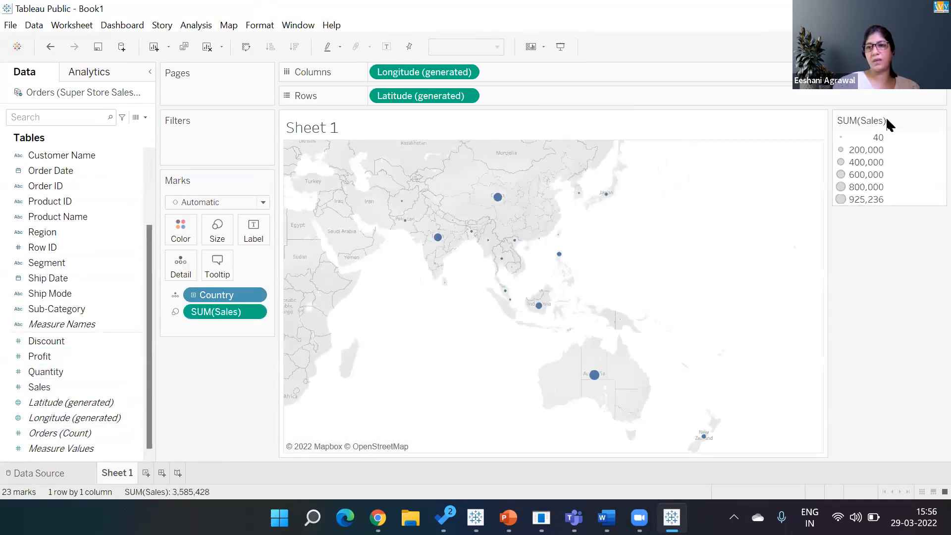
{"action": "left_click", "coordinate": [870, 126]}
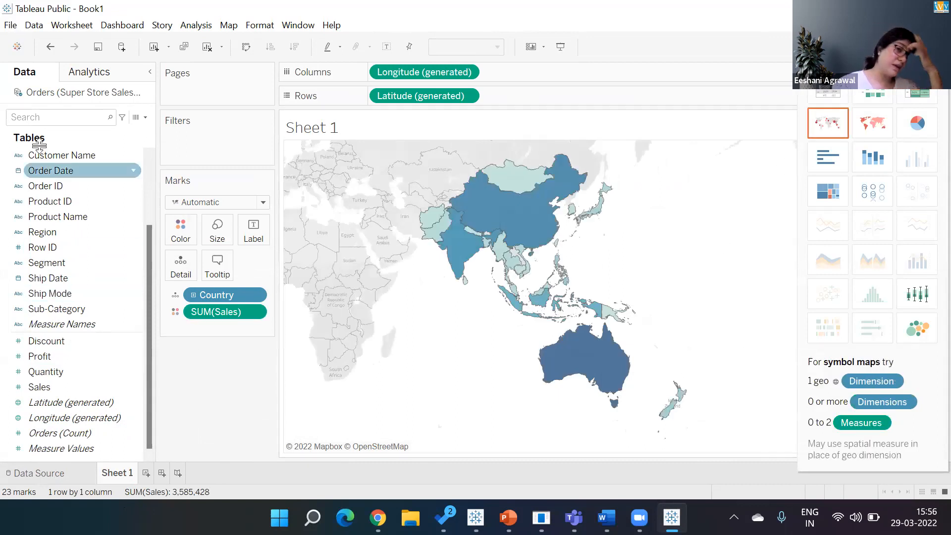
{"action": "left_click", "coordinate": [11, 24]}
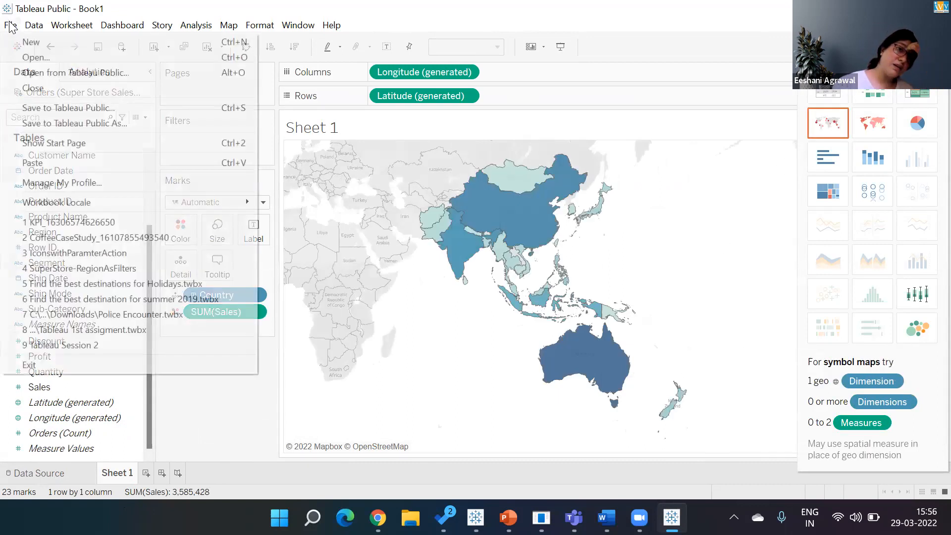
Step: Start Save to Tableau Public and sign in with the account e-mail and password
{"action": "left_click", "coordinate": [57, 108]}
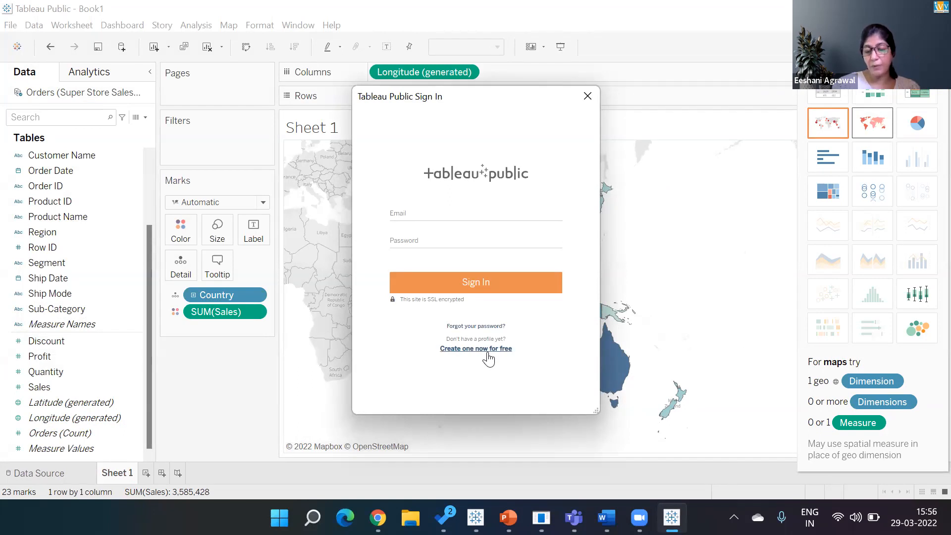
{"action": "left_click", "coordinate": [403, 214]}
{"action": "key", "text": "Tab"}
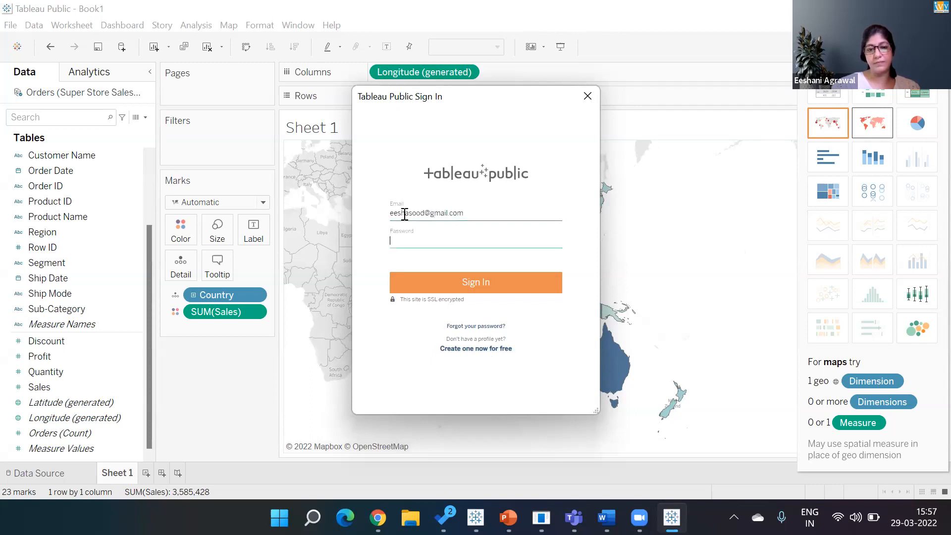
{"action": "type", "text": "••••••••"}
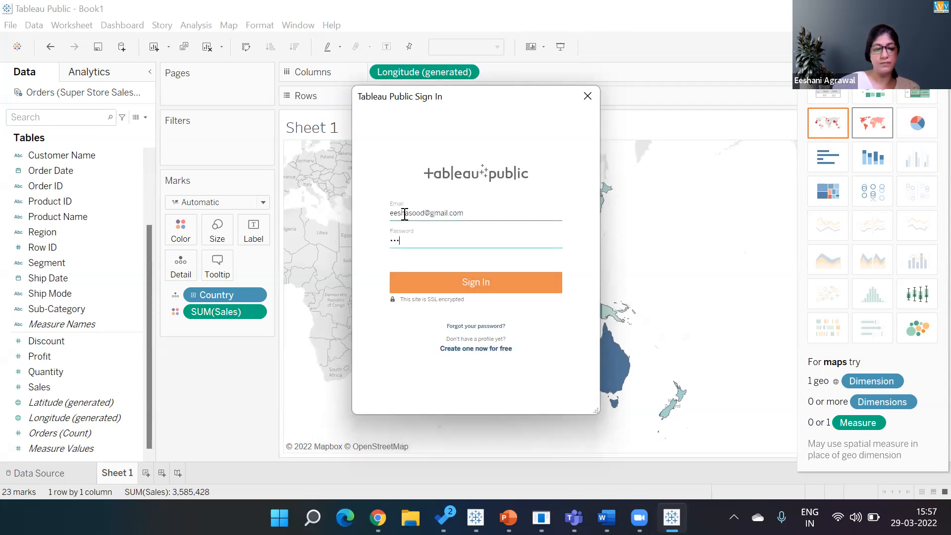
{"action": "type", "text": "•"}
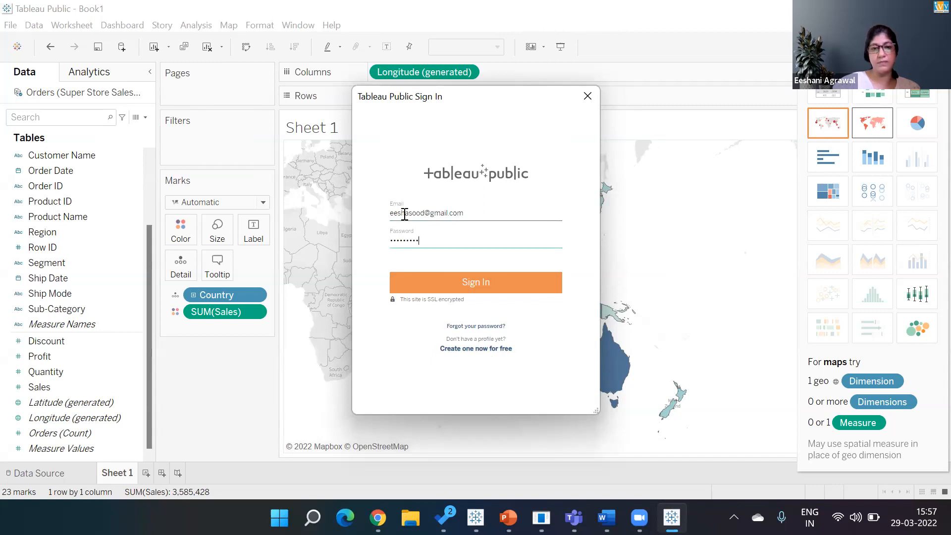
{"action": "left_click", "coordinate": [430, 289]}
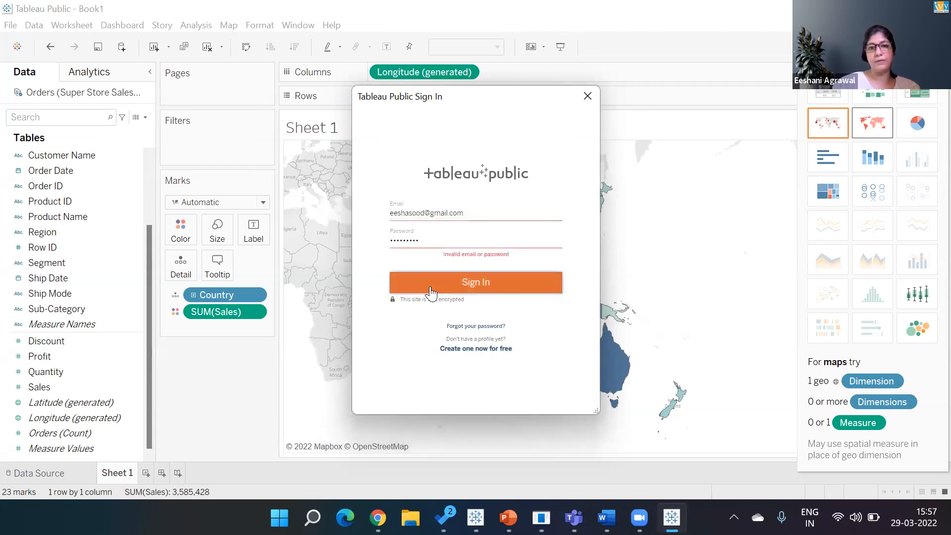
{"action": "left_click", "coordinate": [431, 243]}
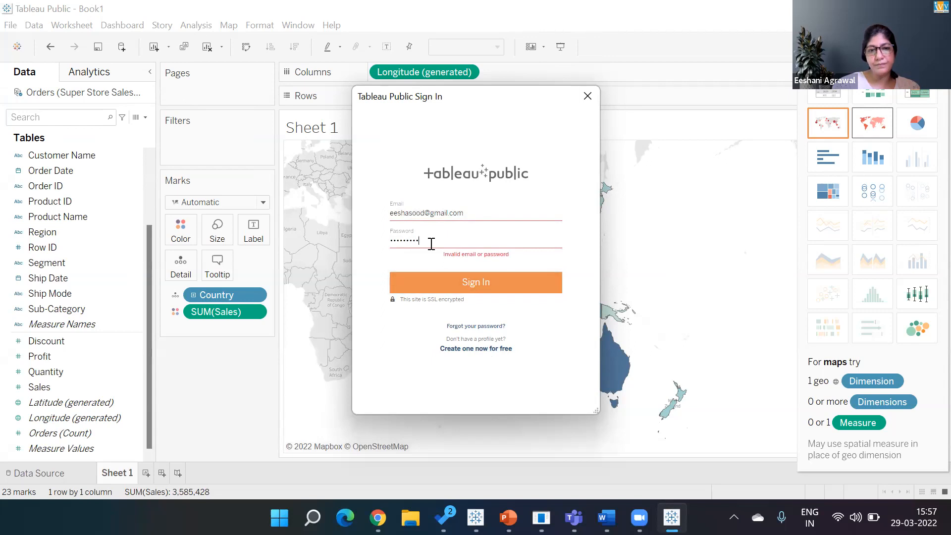
{"action": "key", "text": "BackSpace"}
{"action": "key", "text": "BackSpace"}
{"action": "key", "text": "BackSpace"}
{"action": "key", "text": "BackSpace"}
{"action": "key", "text": "BackSpace"}
{"action": "key", "text": "BackSpace"}
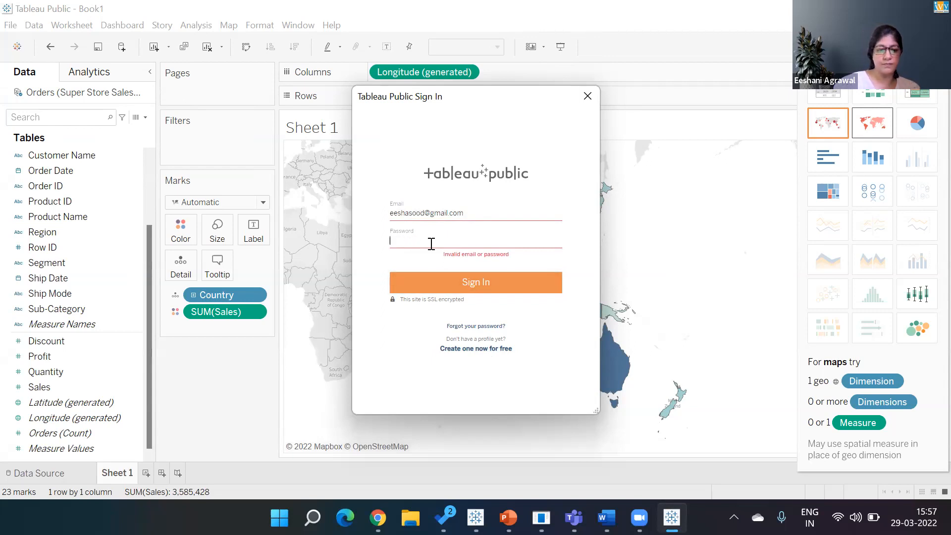
{"action": "type", "text": "**"}
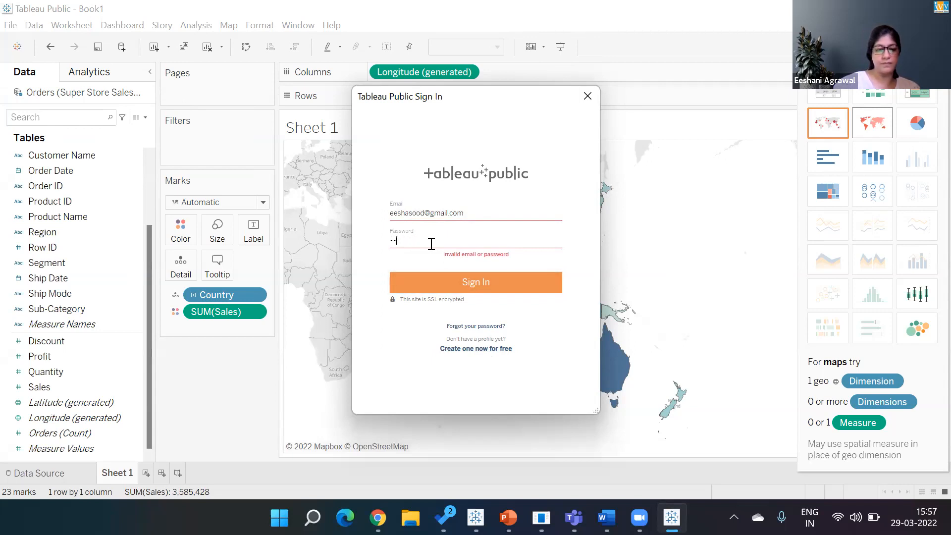
{"action": "type", "text": "********"}
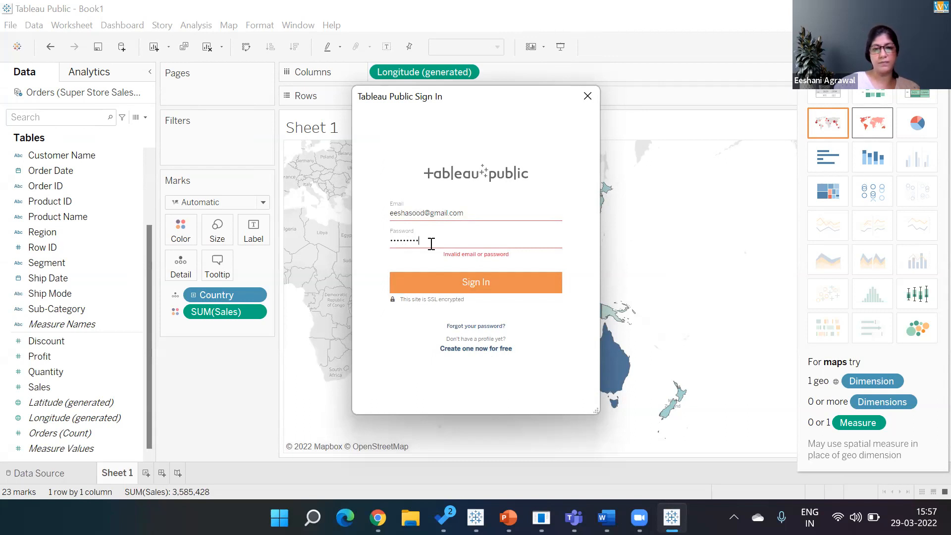
{"action": "left_click", "coordinate": [451, 283]}
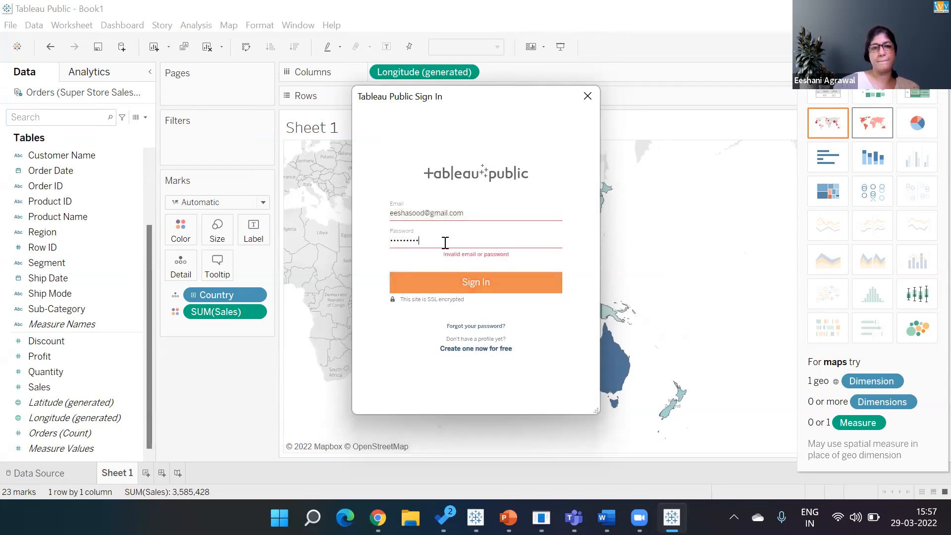
{"action": "left_click", "coordinate": [461, 291]}
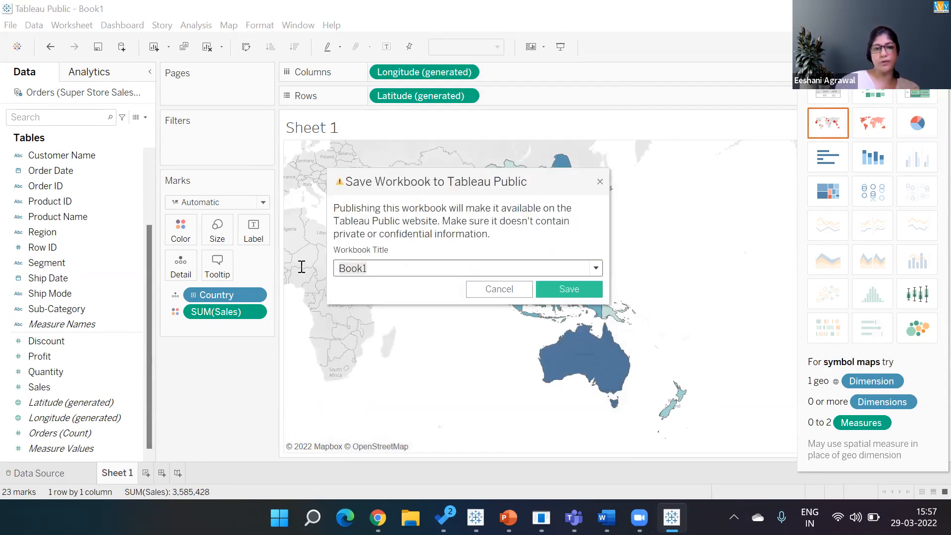
Step: Title the workbook 'Genpact Class Demo' and save it to Tableau Public
{"action": "type", "text": "Genpact C"}
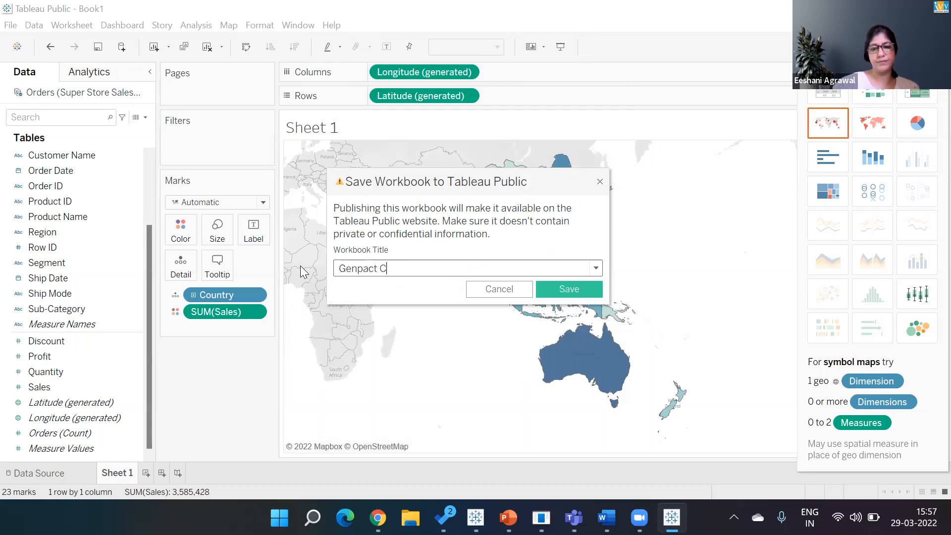
{"action": "type", "text": "lass Dde"}
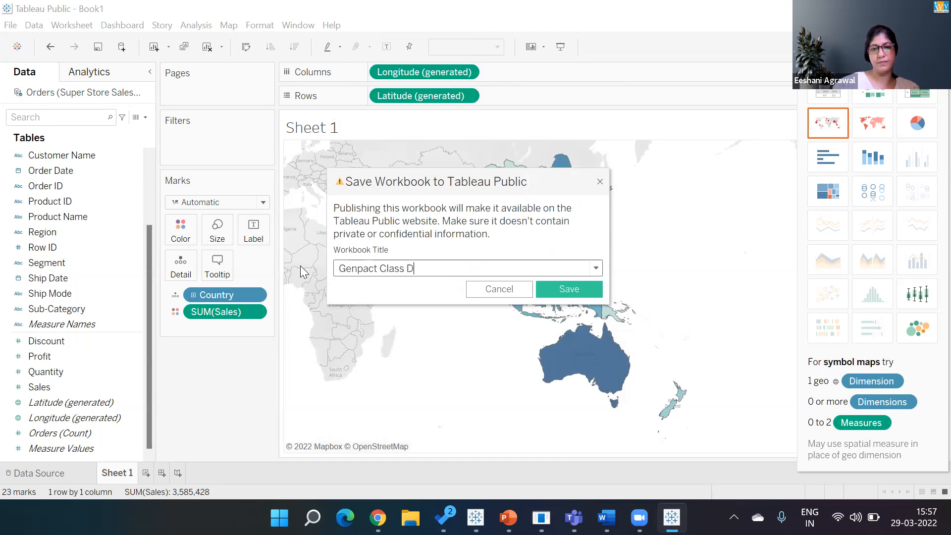
{"action": "key", "text": "BackSpace"}
{"action": "key", "text": "BackSpace"}
{"action": "type", "text": "emp"}
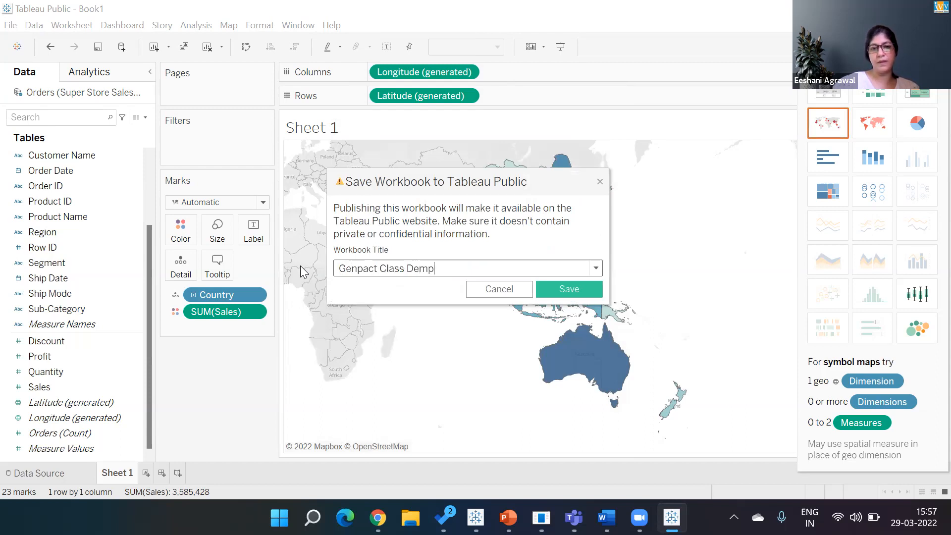
{"action": "key", "text": "BackSpace"}
{"action": "type", "text": "o"}
{"action": "left_click", "coordinate": [565, 292]}
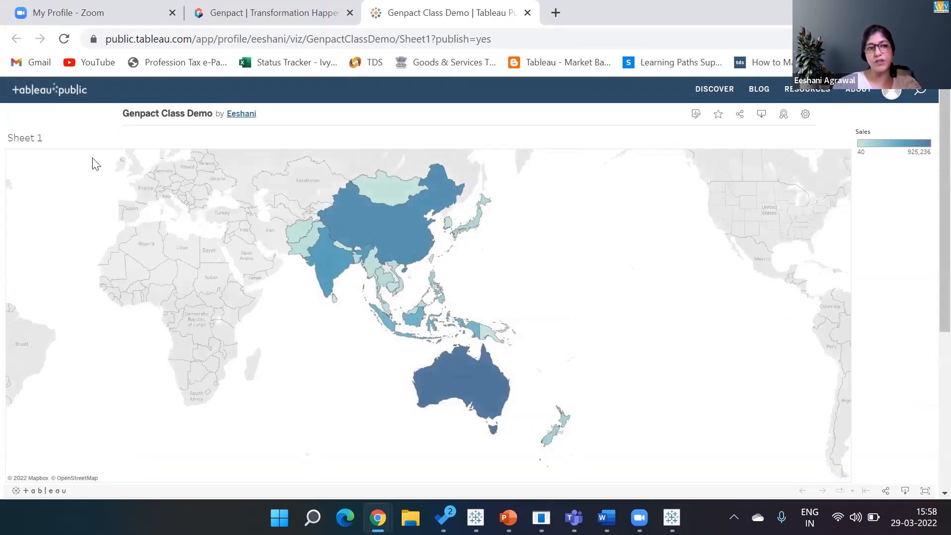
Step: Switch off Show Viz on Profile, Show Sheets and Allow Access in the viz settings
{"action": "left_click", "coordinate": [804, 119]}
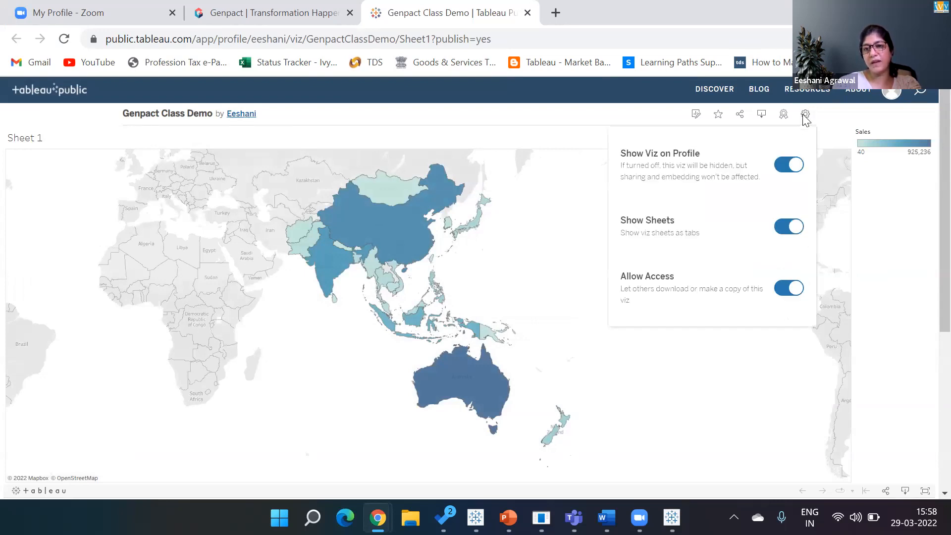
{"action": "left_click", "coordinate": [788, 166]}
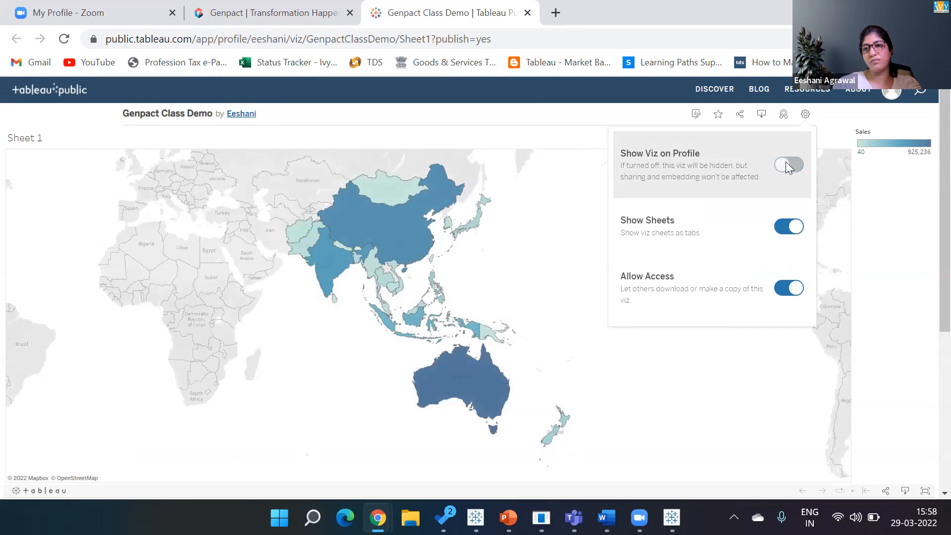
{"action": "left_click", "coordinate": [786, 232]}
{"action": "left_click", "coordinate": [787, 287]}
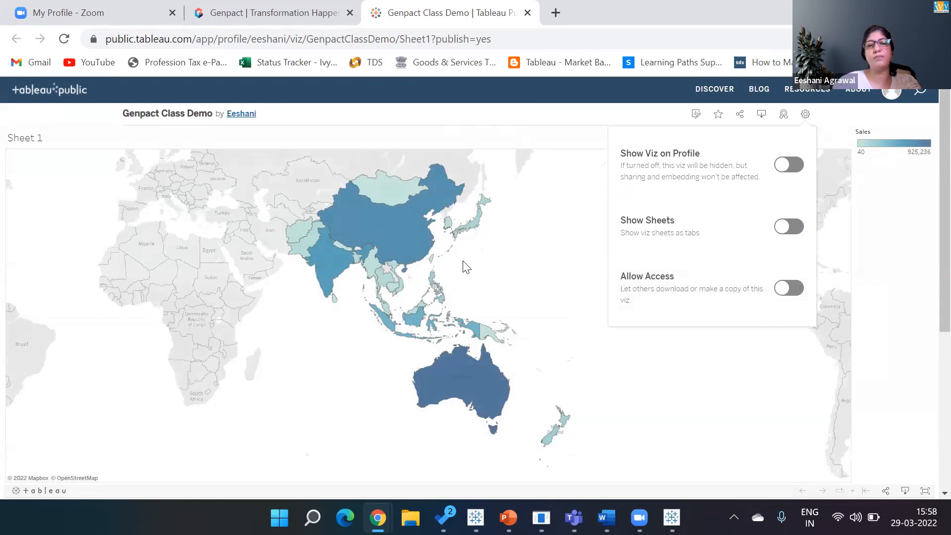
{"action": "left_click", "coordinate": [858, 225]}
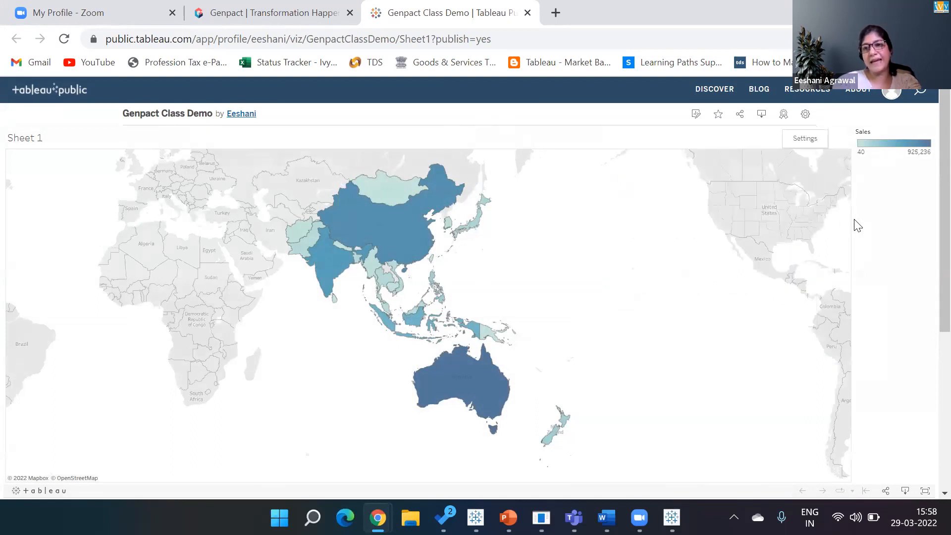
{"action": "left_click", "coordinate": [762, 117]}
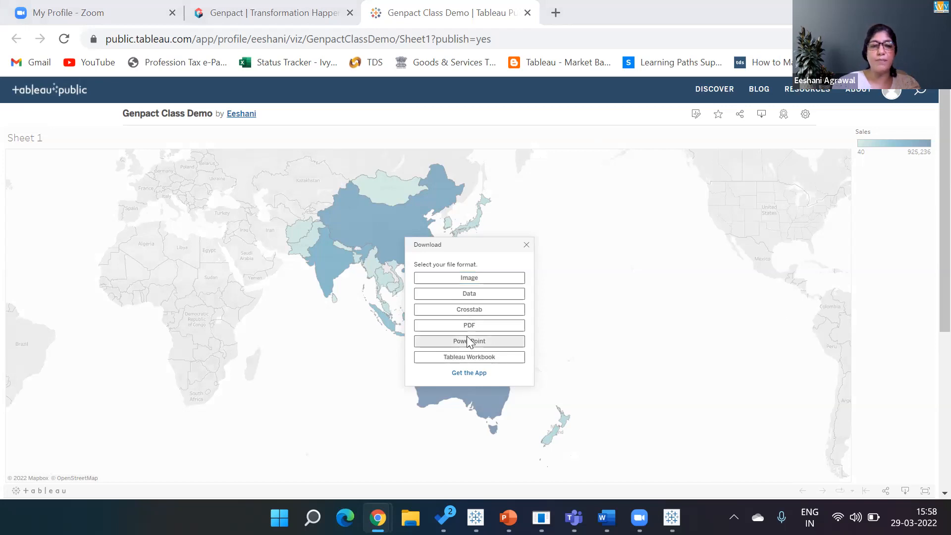
{"action": "left_click", "coordinate": [528, 243]}
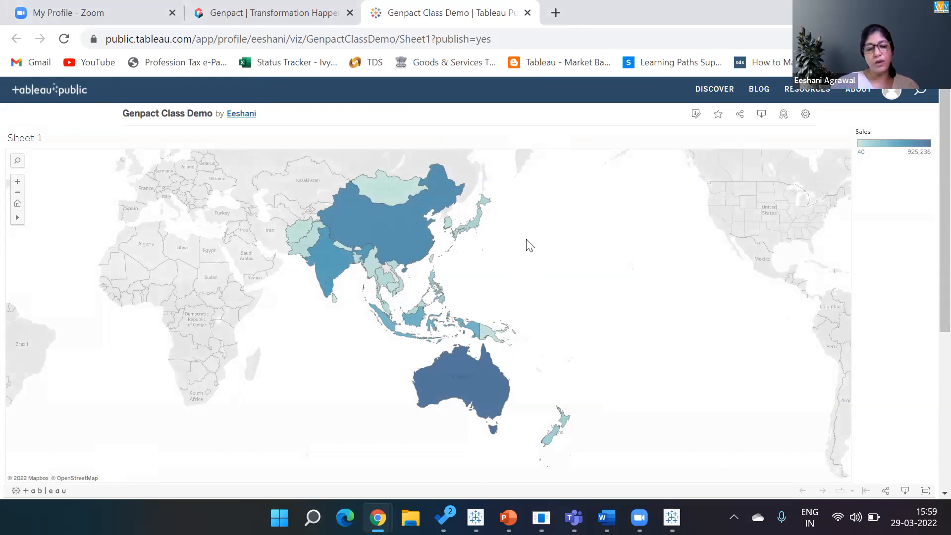
Step: Bring the Book1 Sub-Category sales workbook back to the front and open its File menu
{"action": "key", "text": "alt+Tab"}
{"action": "key", "text": "alt+Tab"}
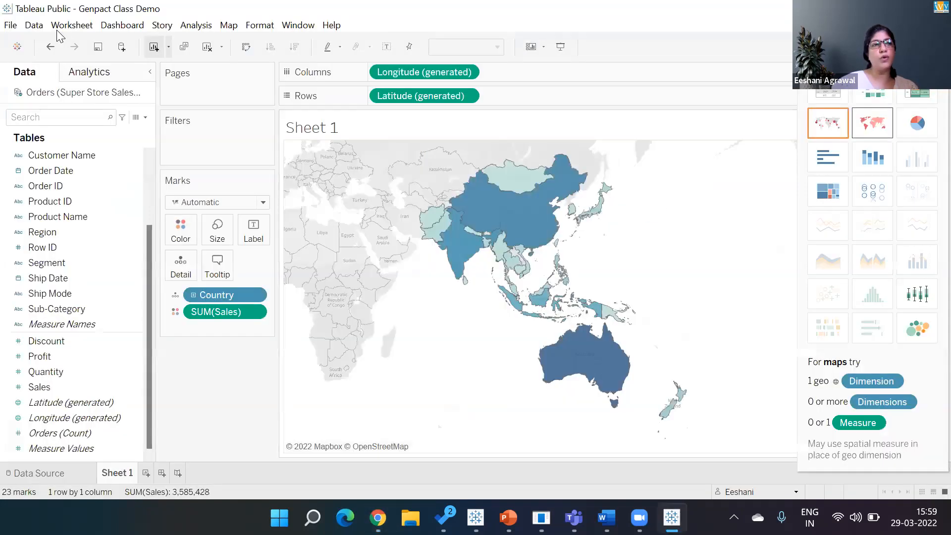
{"action": "left_click", "coordinate": [11, 25]}
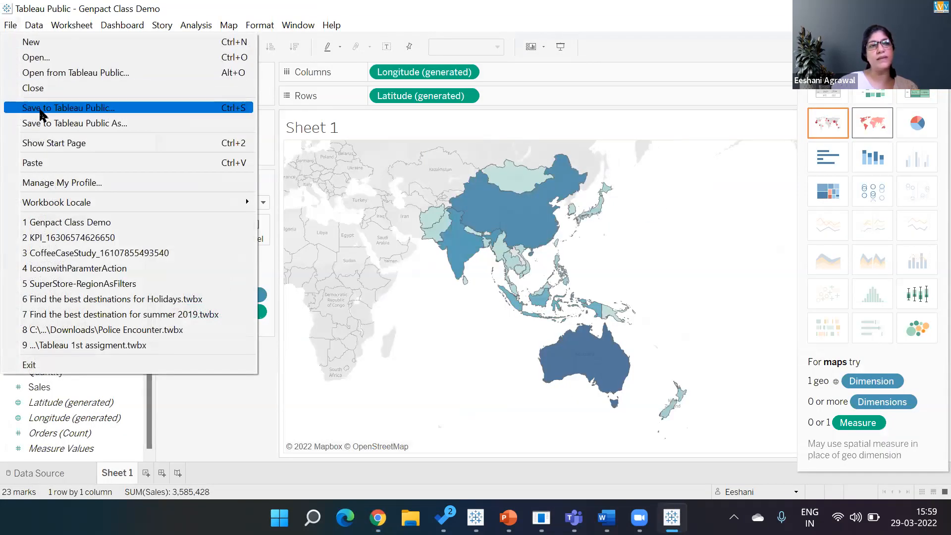
{"action": "key", "text": "alt+Tab"}
{"action": "key", "text": "alt+Tab"}
{"action": "key", "text": "alt+Tab"}
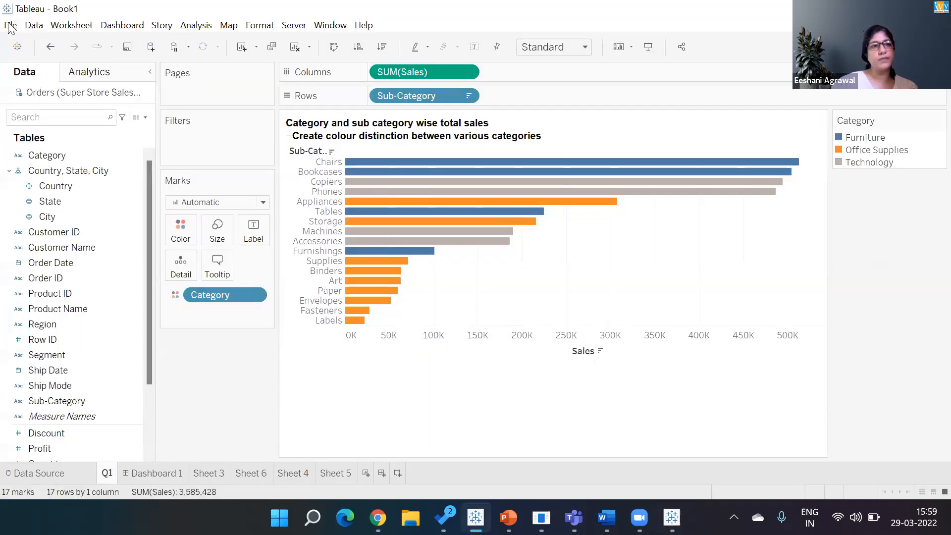
{"action": "left_click", "coordinate": [11, 26]}
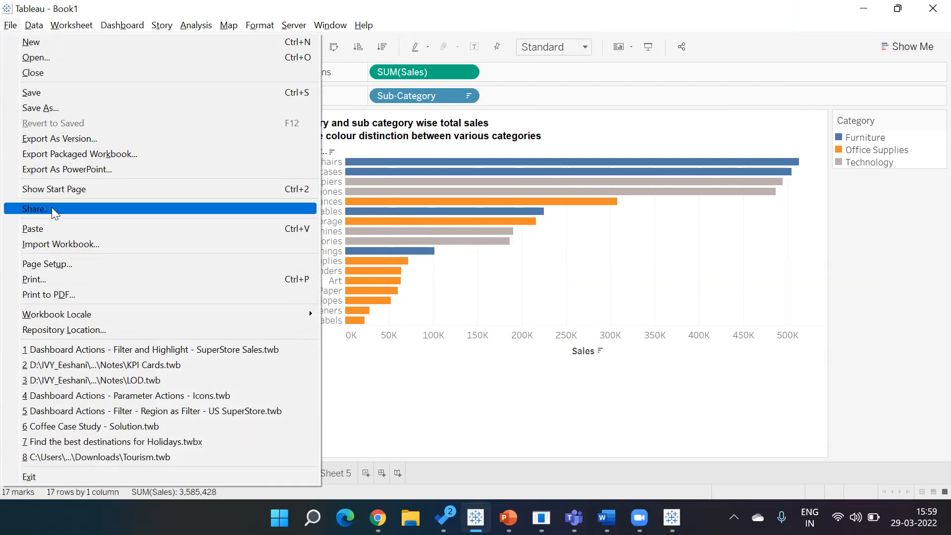
{"action": "key", "text": "alt+Tab"}
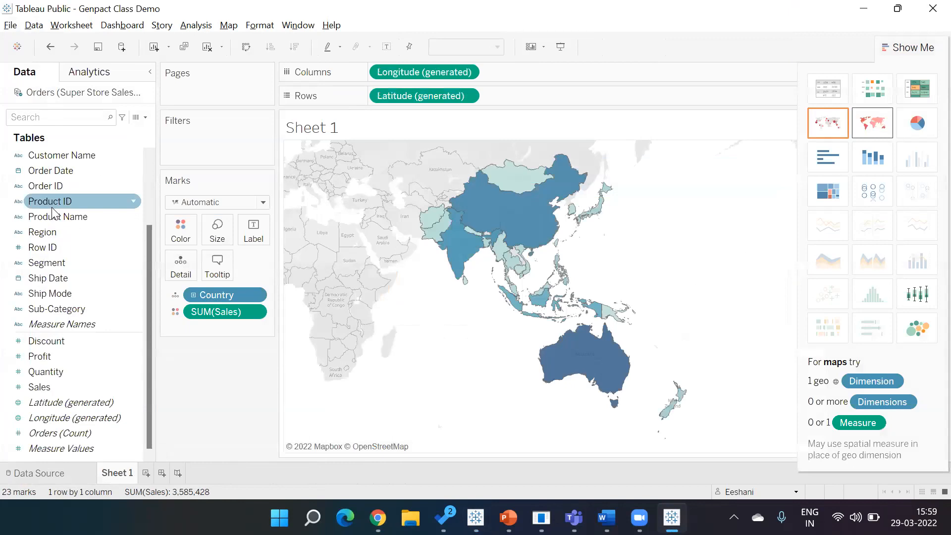
{"action": "key", "text": "alt+Tab"}
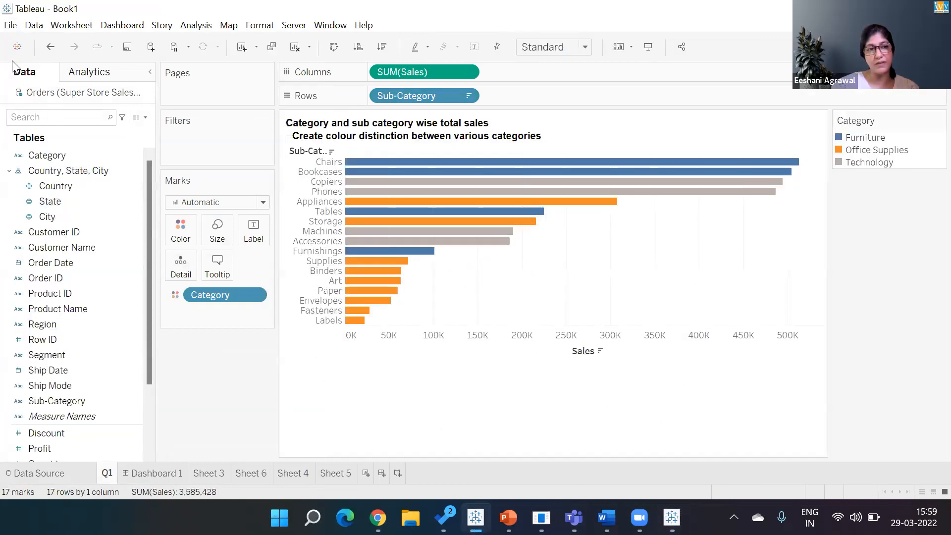
{"action": "left_click", "coordinate": [11, 25]}
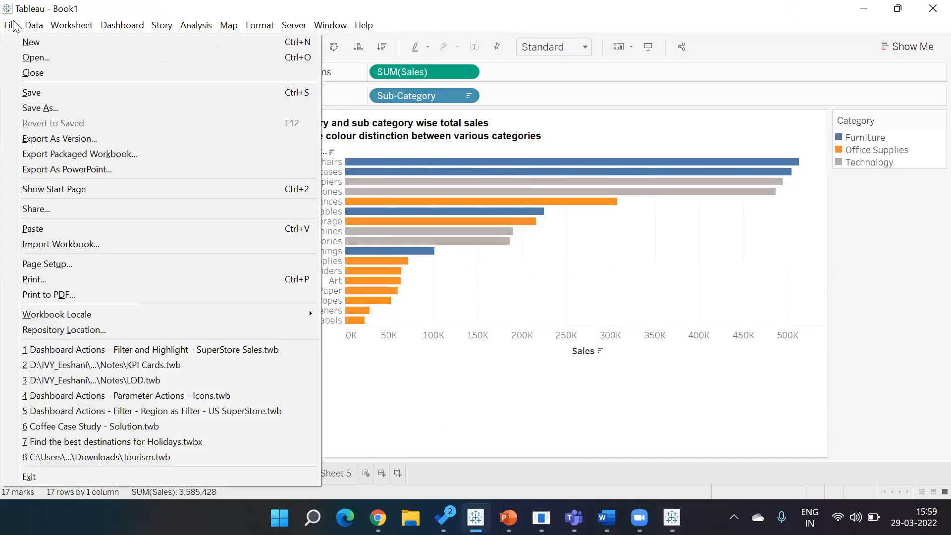
Step: Start Save As and browse to D:\IVY_Eeshani\Companies\Genpact\MIS Batch Nov 2021\Tableau
{"action": "left_click", "coordinate": [37, 95]}
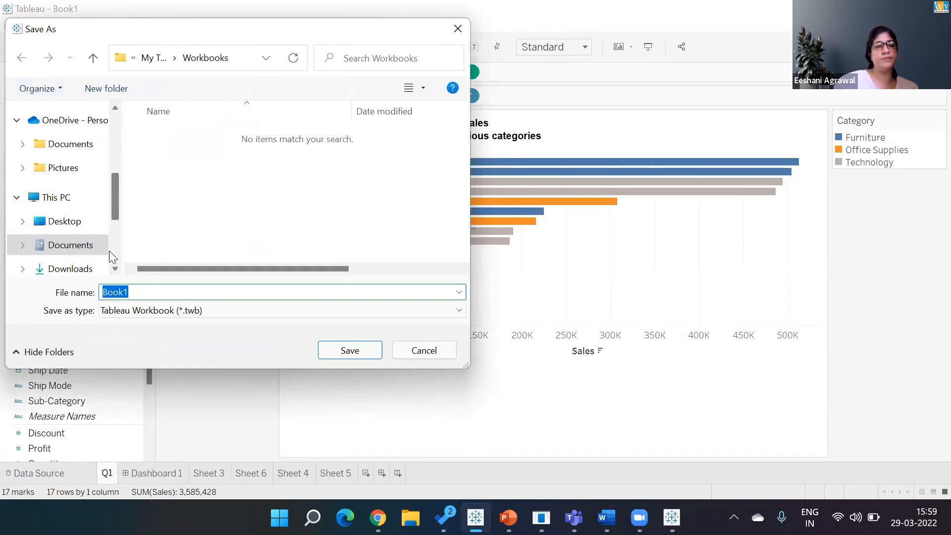
{"action": "scroll", "coordinate": [99, 247], "scroll_direction": "down", "scroll_amount": 3}
{"action": "left_click", "coordinate": [76, 233]}
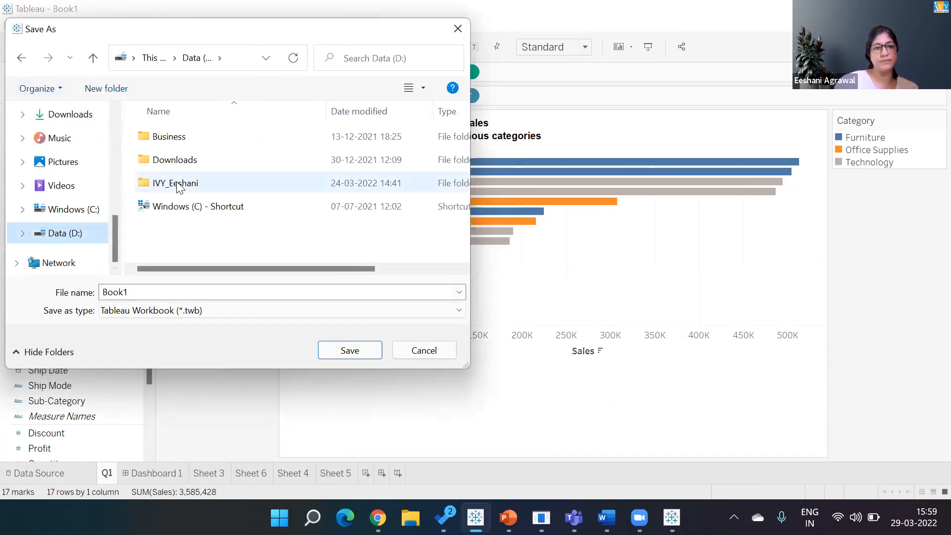
{"action": "double_click", "coordinate": [174, 183]}
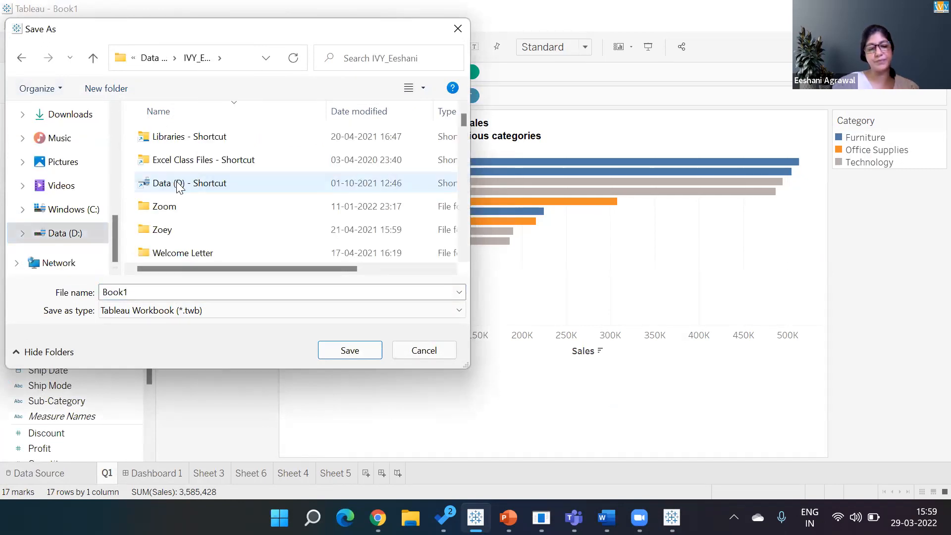
{"action": "scroll", "coordinate": [180, 187], "scroll_direction": "down", "scroll_amount": 5}
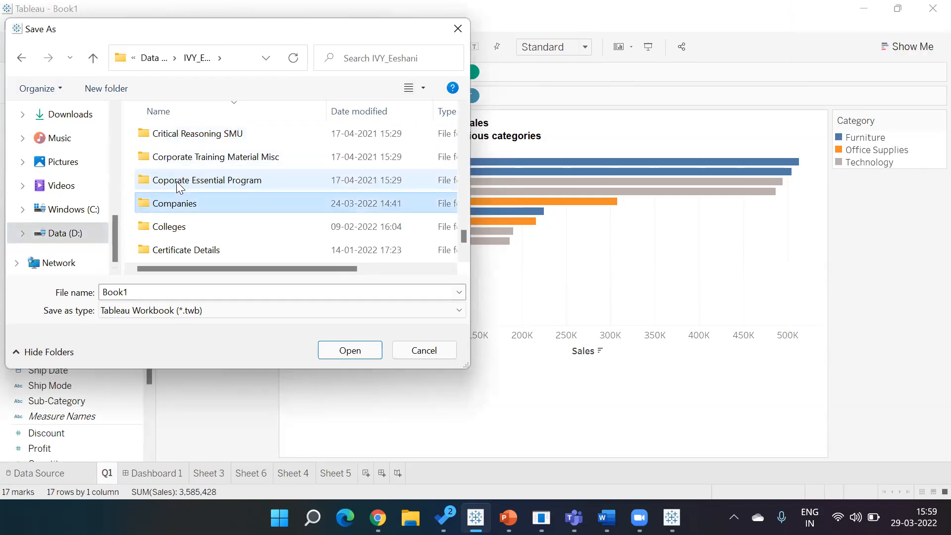
{"action": "double_click", "coordinate": [179, 200]}
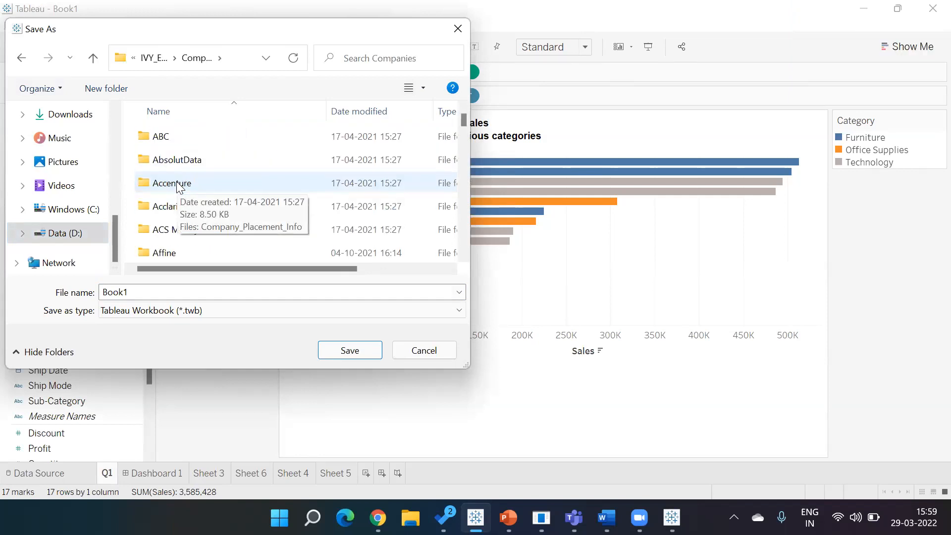
{"action": "scroll", "coordinate": [179, 187], "scroll_direction": "down", "scroll_amount": 5}
{"action": "double_click", "coordinate": [178, 163]}
{"action": "scroll", "coordinate": [179, 187], "scroll_direction": "down", "scroll_amount": 5}
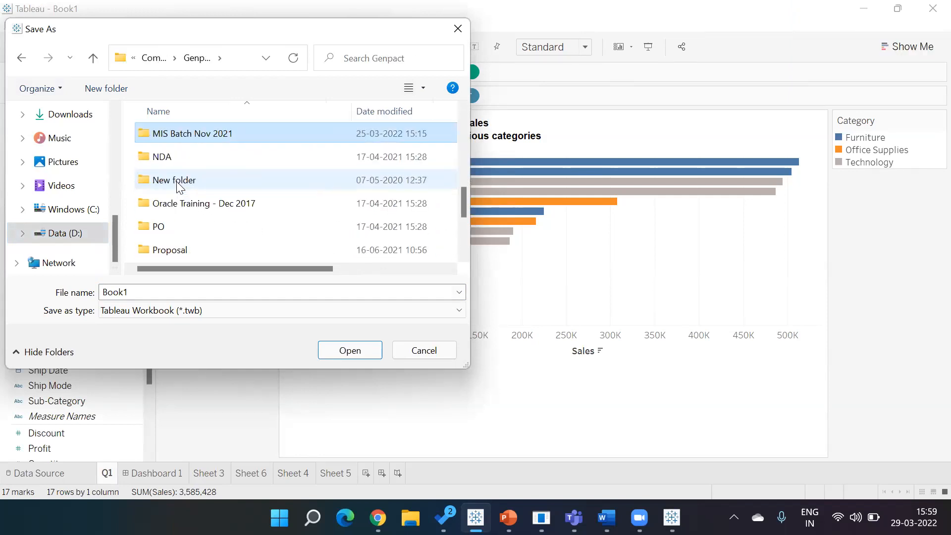
{"action": "key", "text": "Return"}
{"action": "key", "text": "t"}
{"action": "key", "text": "Return"}
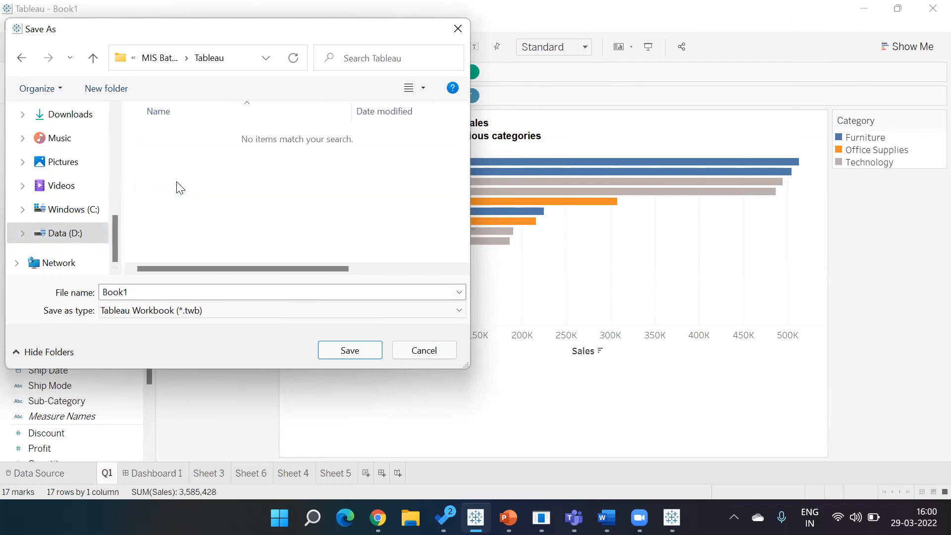
Step: Name the workbook 'Genpact - Tableau - Session 2 - Marks Card' and save it
{"action": "double_click", "coordinate": [263, 288]}
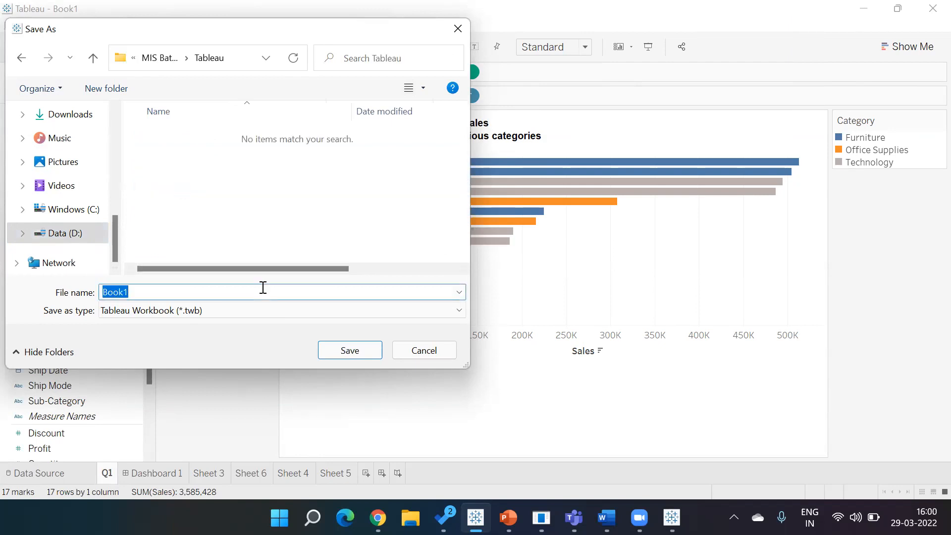
{"action": "type", "text": "Gen"}
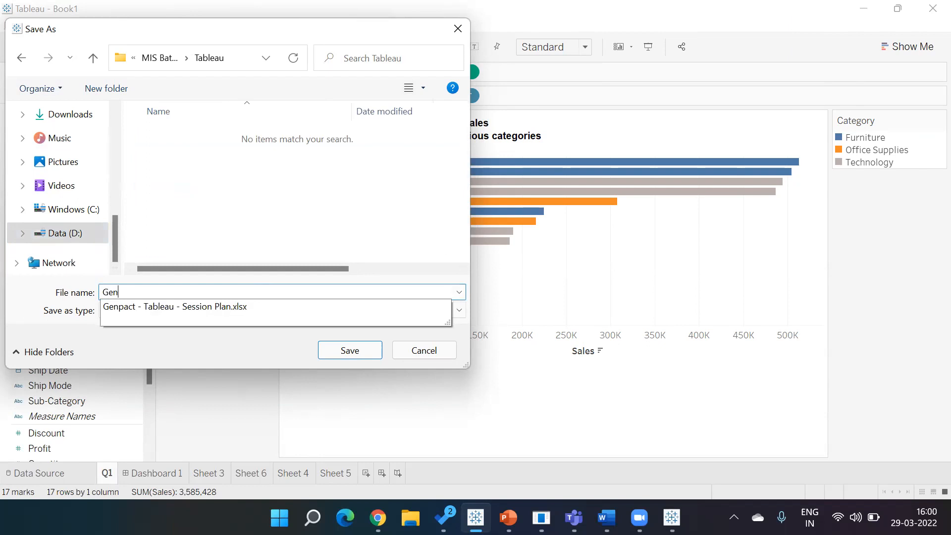
{"action": "type", "text": "pact"}
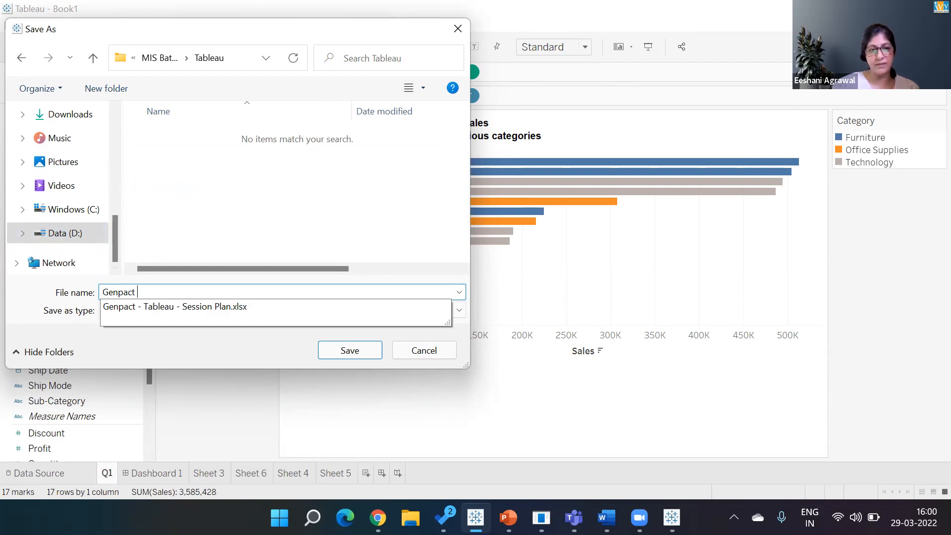
{"action": "key", "text": "Down"}
{"action": "key", "text": "BackSpace"}
{"action": "key", "text": "BackSpace"}
{"action": "key", "text": "BackSpace"}
{"action": "key", "text": "BackSpace"}
{"action": "key", "text": "BackSpace"}
{"action": "key", "text": "BackSpace"}
{"action": "key", "text": "BackSpace"}
{"action": "key", "text": "BackSpace"}
{"action": "key", "text": "BackSpace"}
{"action": "type", "text": "2"}
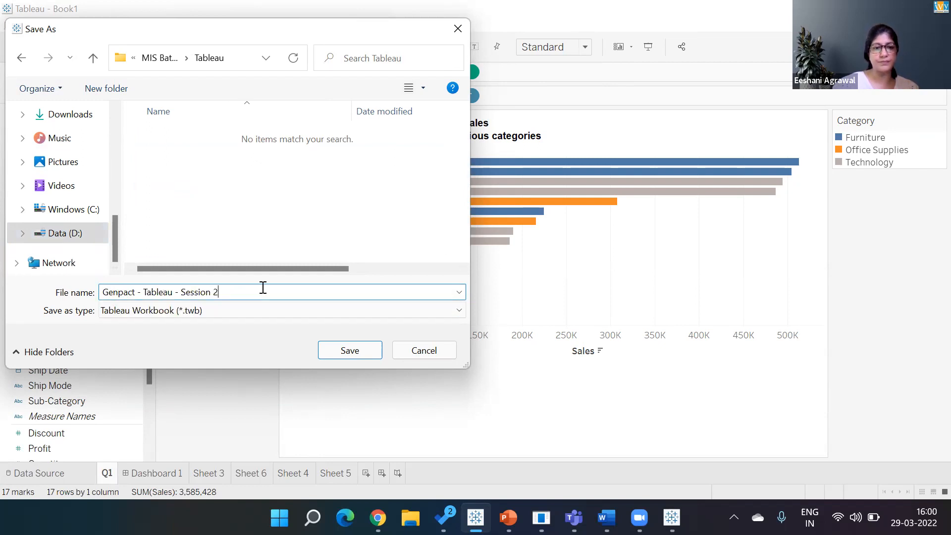
{"action": "type", "text": " - Marks car"}
{"action": "key", "text": "BackSpace"}
{"action": "key", "text": "BackSpace"}
{"action": "key", "text": "BackSpace"}
{"action": "type", "text": "Card"}
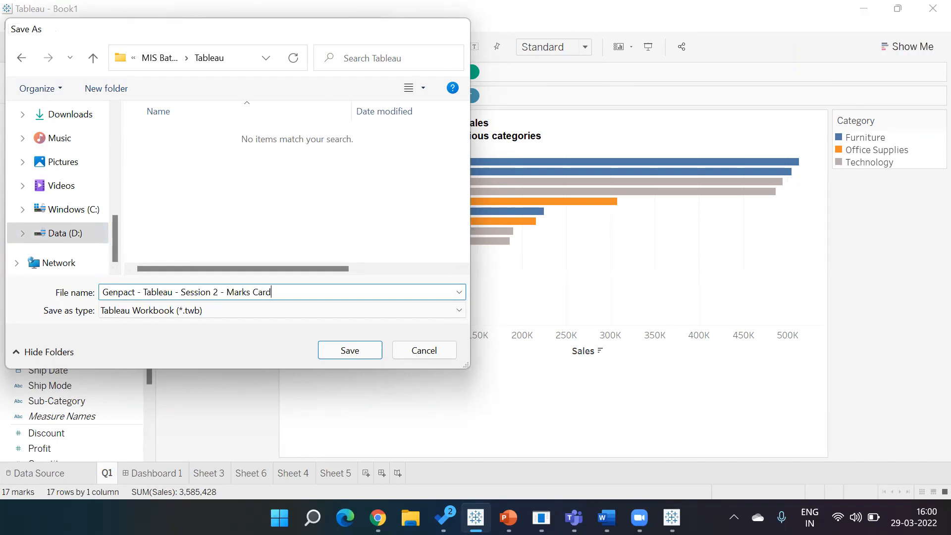
{"action": "key", "text": "Return"}
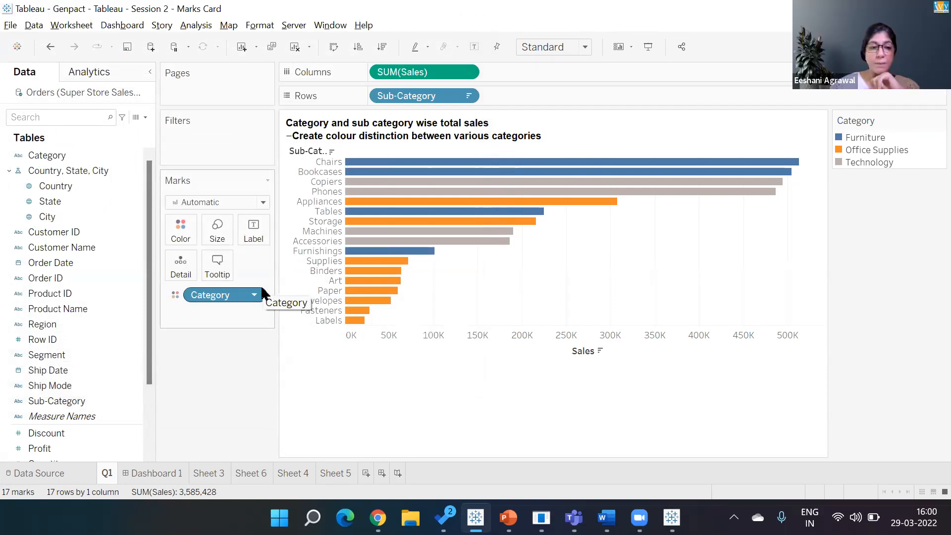
Step: Switch to the Genpact Class Demo map workbook and cancel the Save to Tableau Public prompt
{"action": "key", "text": "alt+Tab"}
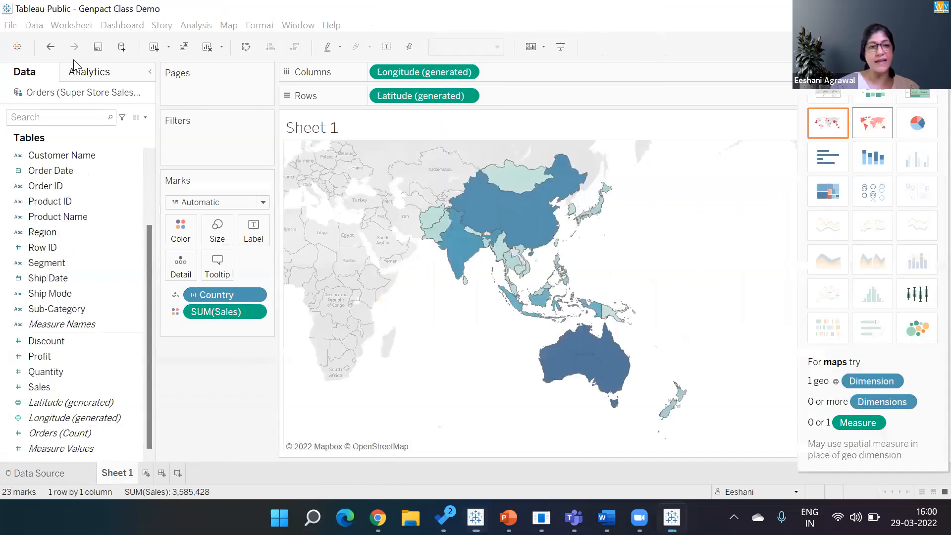
{"action": "left_click", "coordinate": [18, 25]}
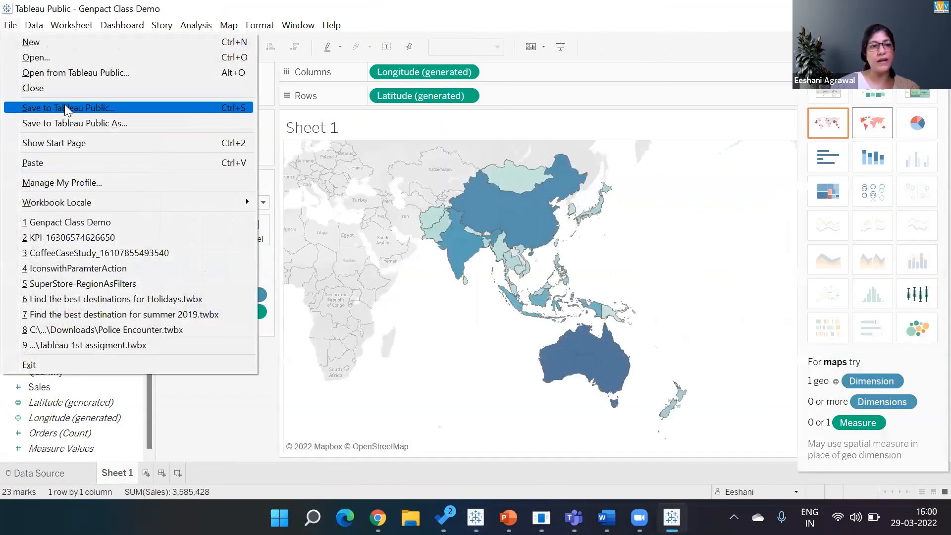
{"action": "key", "text": "Escape"}
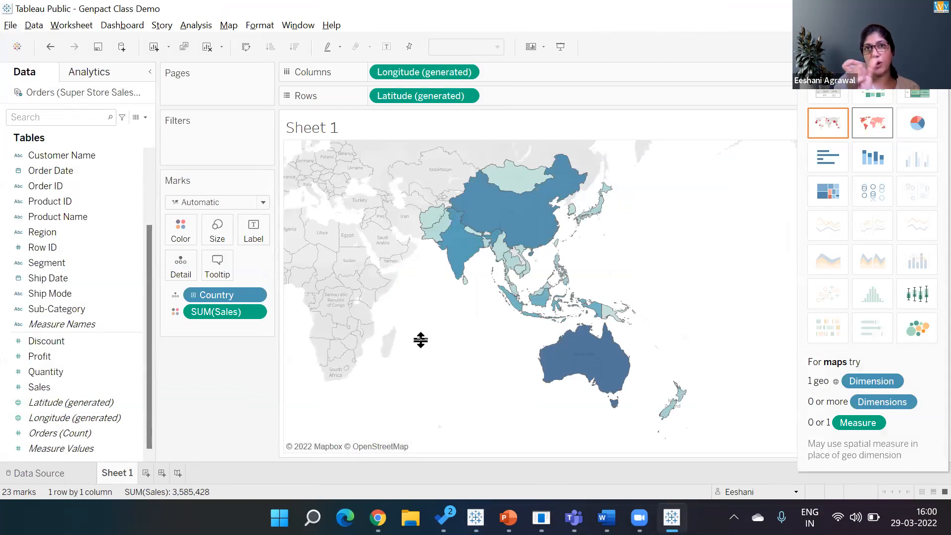
{"action": "key", "text": "ctrl+s"}
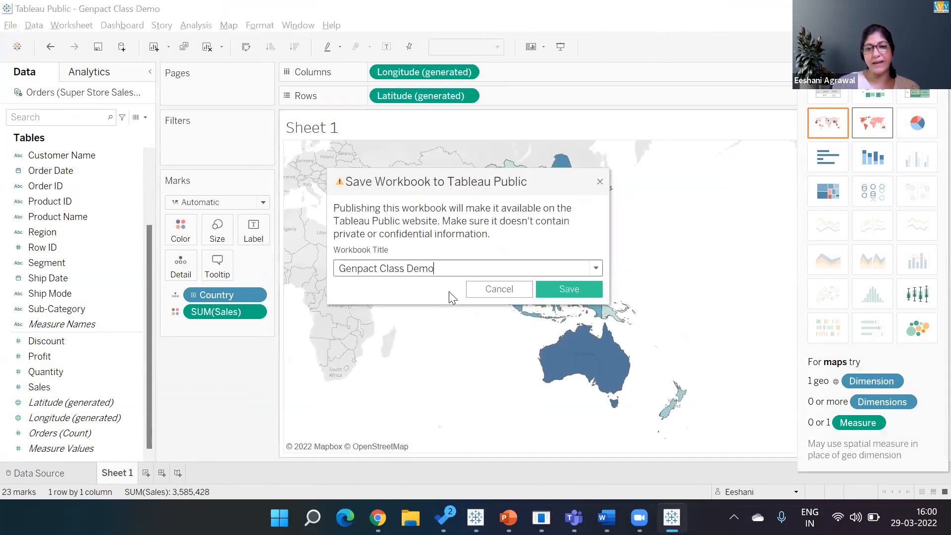
{"action": "left_click", "coordinate": [494, 290]}
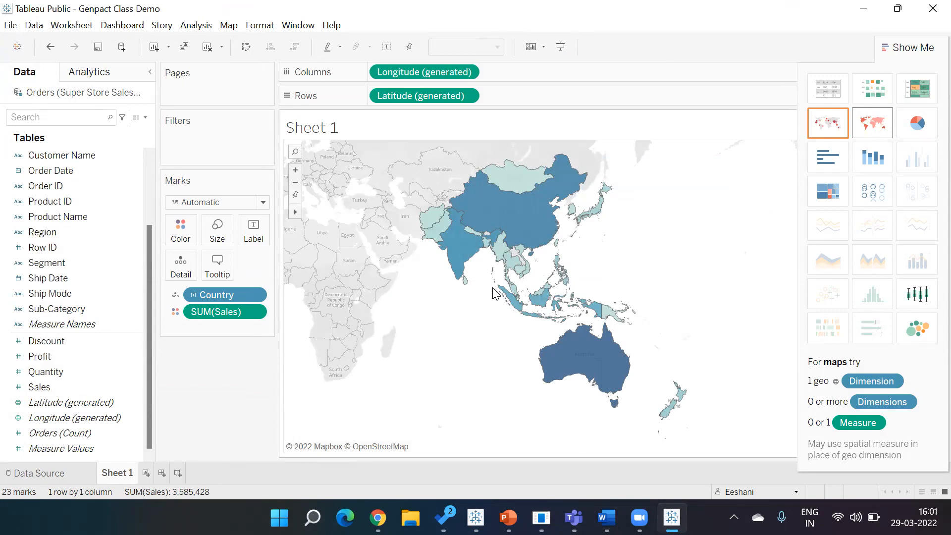
Step: In the browser, reopen the Genpact Class Demo viz from the author's profile Vizzes list
{"action": "key", "text": "alt+Tab"}
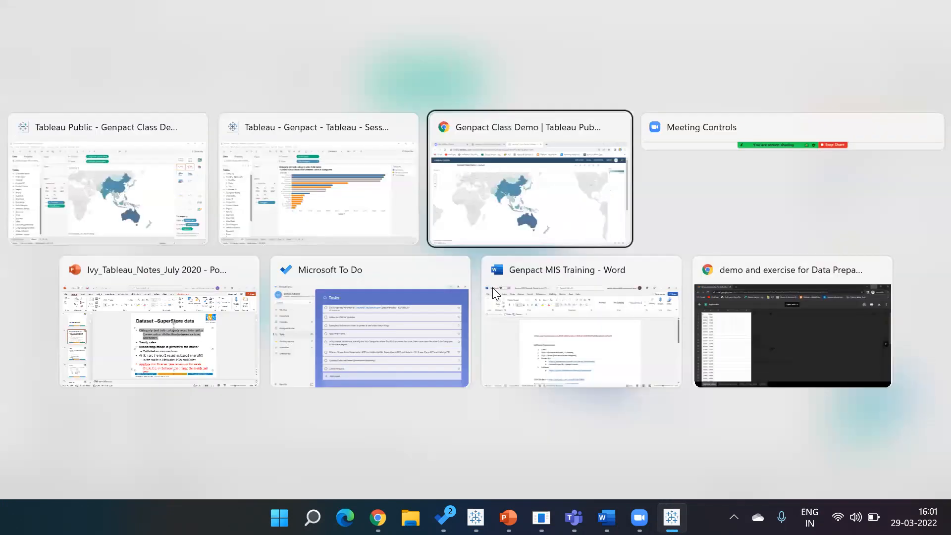
{"action": "left_click", "coordinate": [806, 115]}
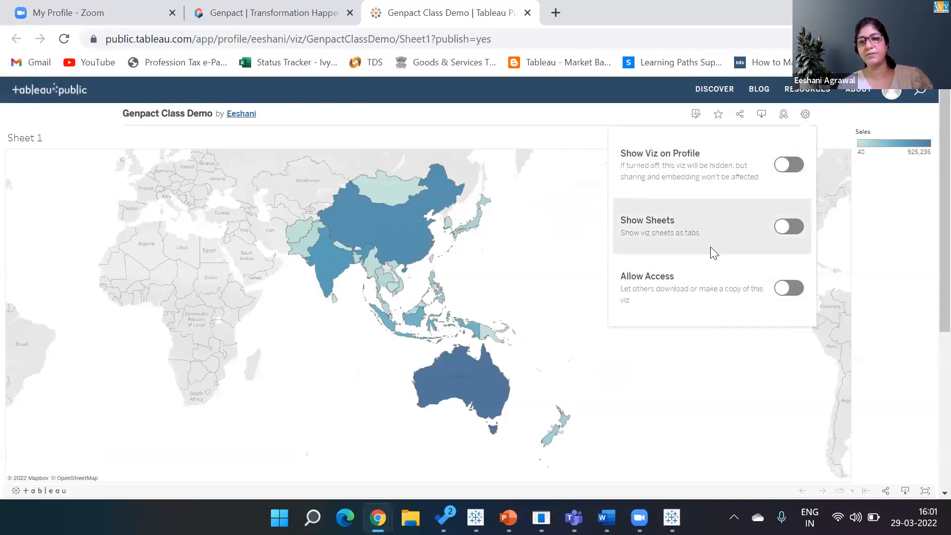
{"action": "left_click", "coordinate": [239, 116]}
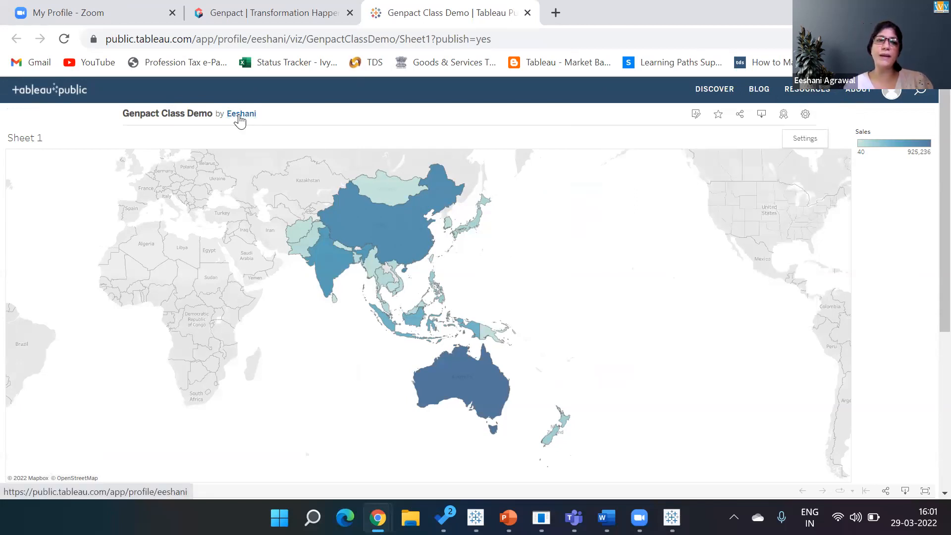
{"action": "left_click", "coordinate": [239, 115]}
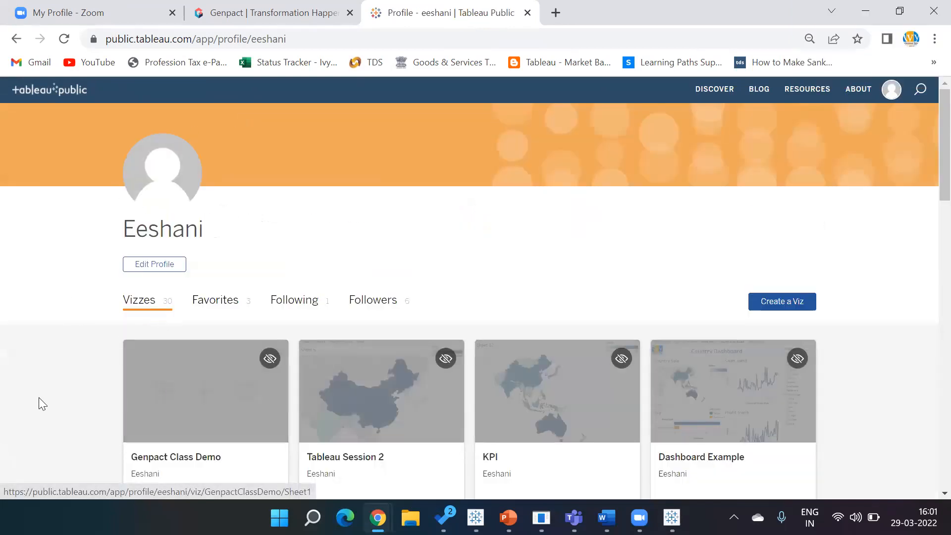
{"action": "left_click", "coordinate": [220, 398]}
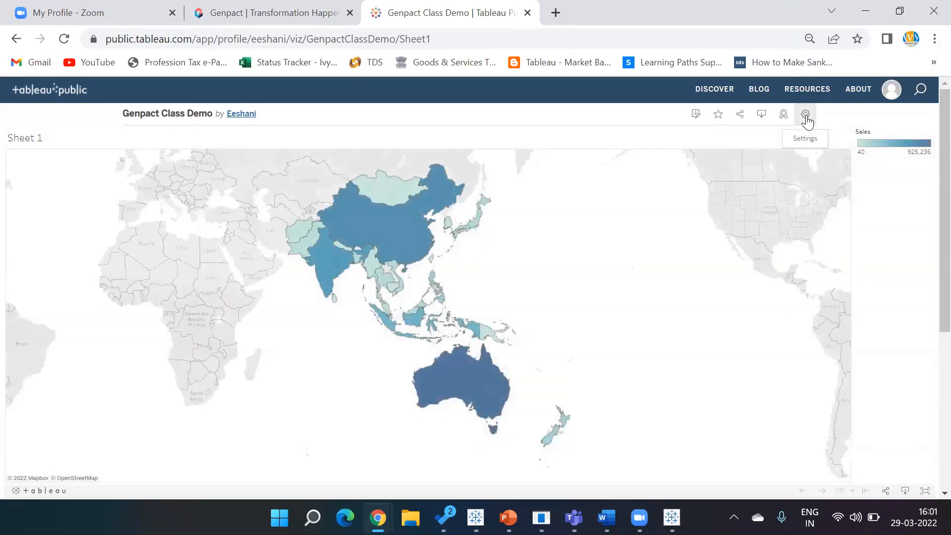
Step: Turn on Show Sheets in the Genpact Class Demo viz settings, then return to Tableau Desktop
{"action": "left_click", "coordinate": [806, 115]}
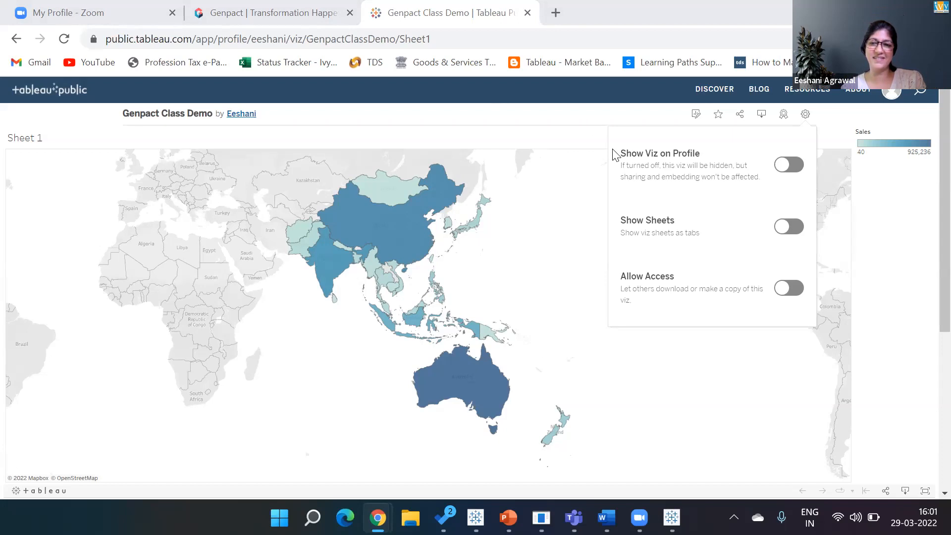
{"action": "left_click", "coordinate": [577, 264]}
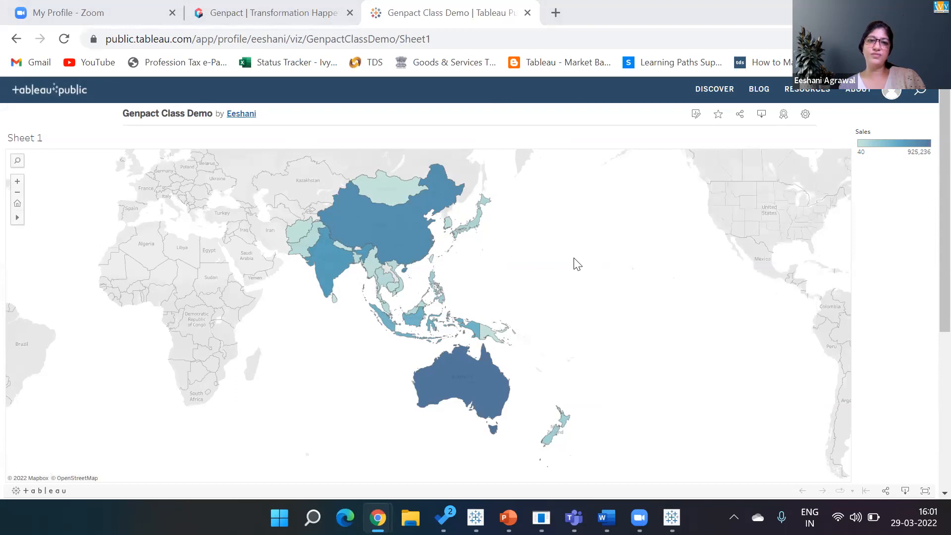
{"action": "key", "text": "alt+Tab"}
{"action": "key", "text": "alt+Tab"}
{"action": "key", "text": "alt+Tab"}
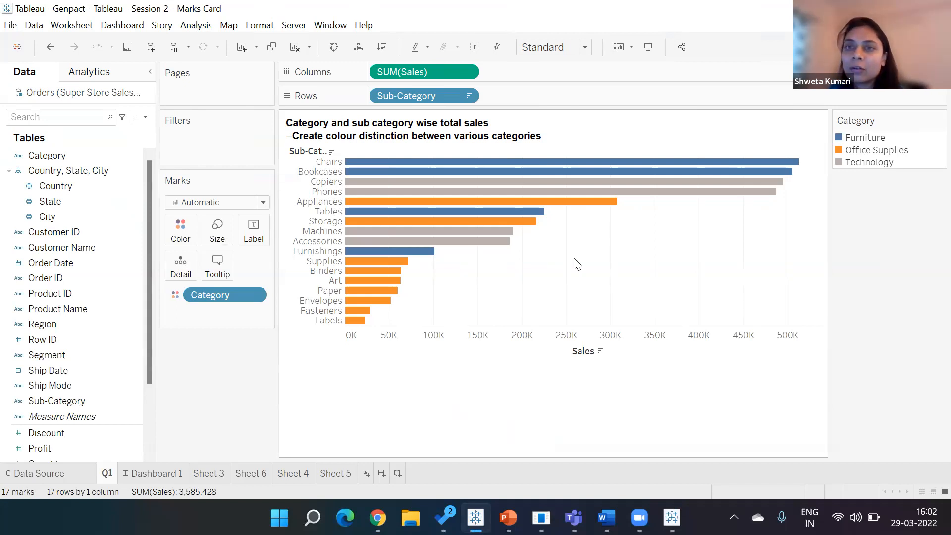
{"action": "key", "text": "alt+Tab"}
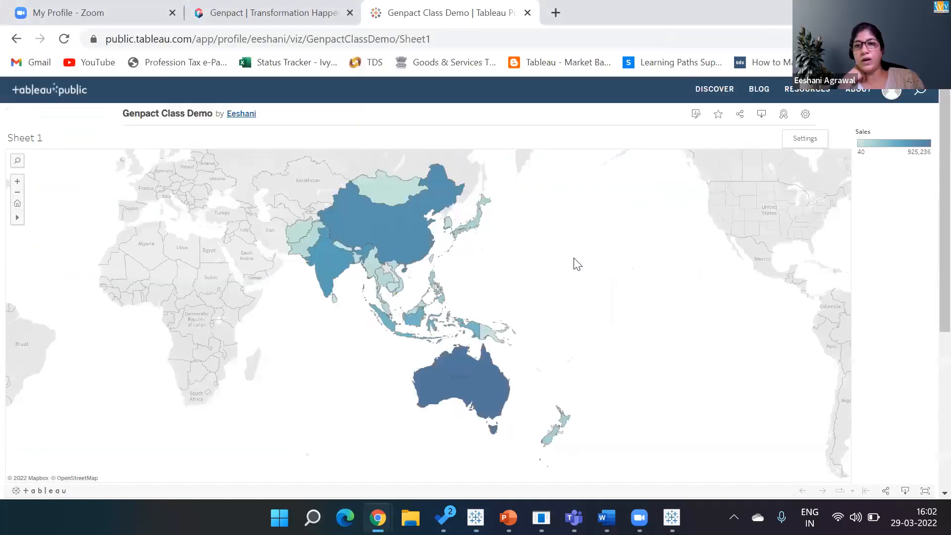
{"action": "left_click", "coordinate": [805, 114]}
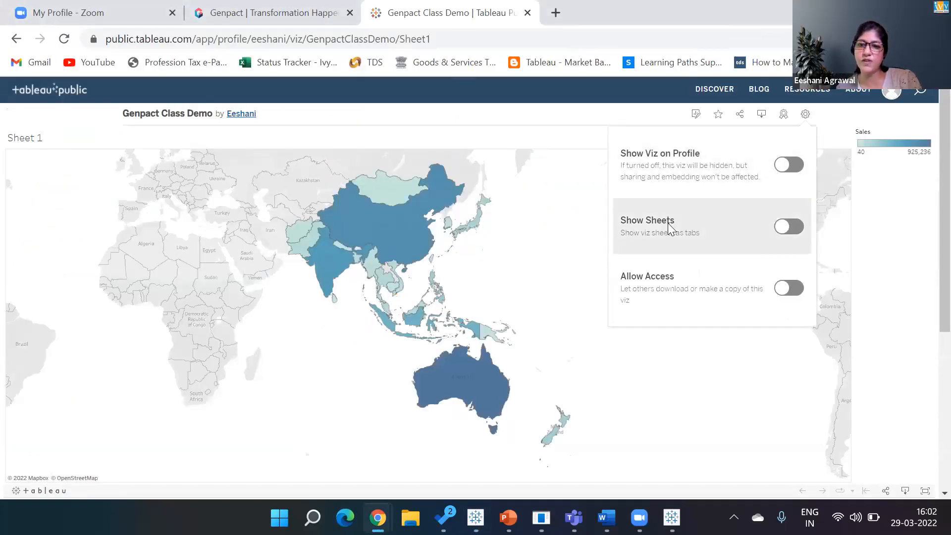
{"action": "left_click", "coordinate": [798, 228]}
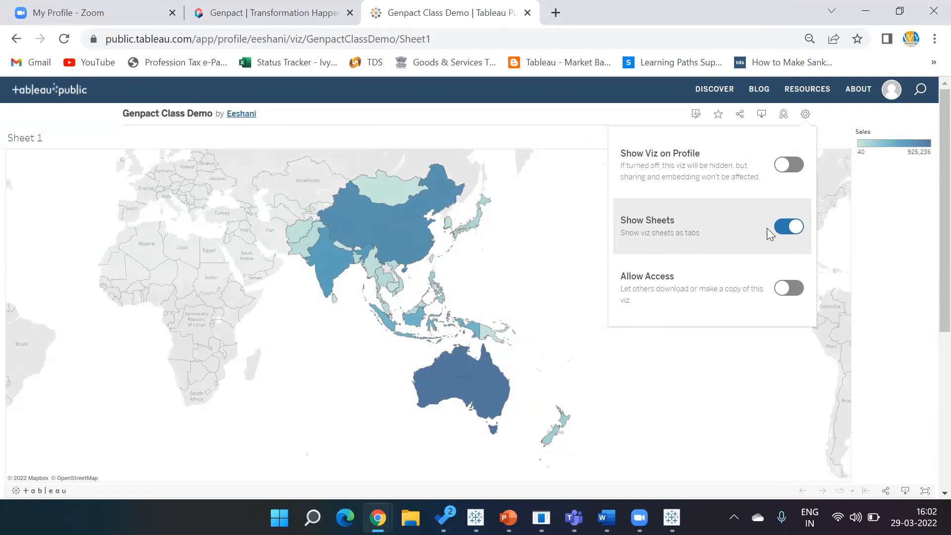
{"action": "key", "text": "alt+Tab"}
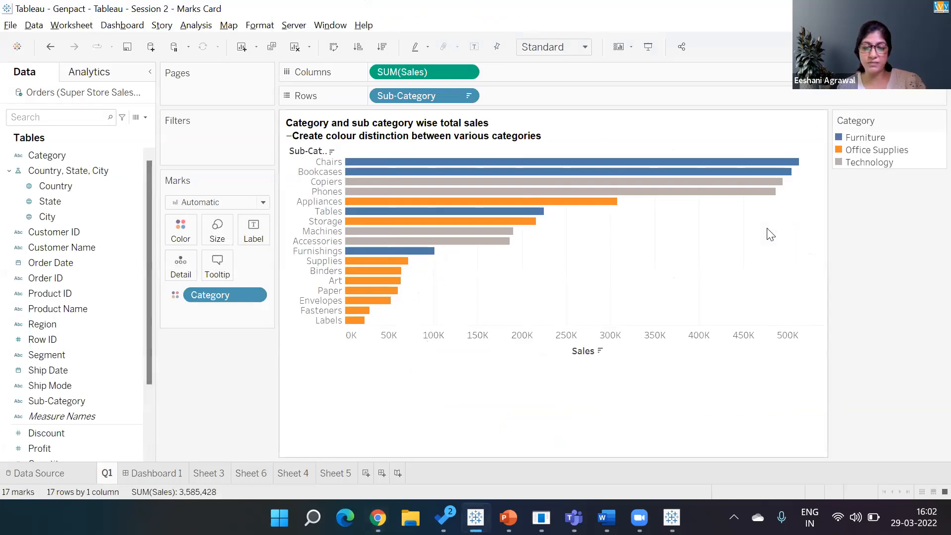
Step: Delete Dashboard 1, add a new sheet, and place Sub-Category on Rows and Columns
{"action": "right_click", "coordinate": [170, 474]}
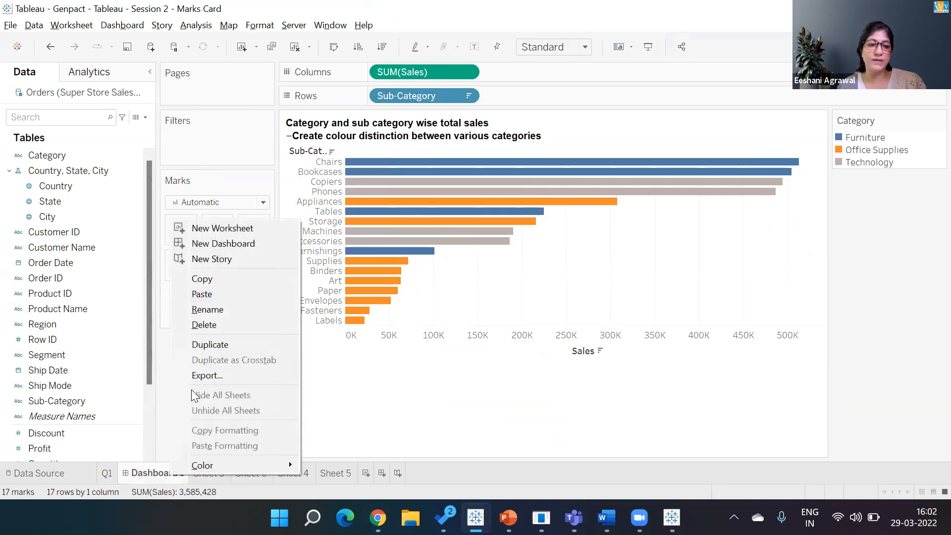
{"action": "left_click", "coordinate": [203, 327]}
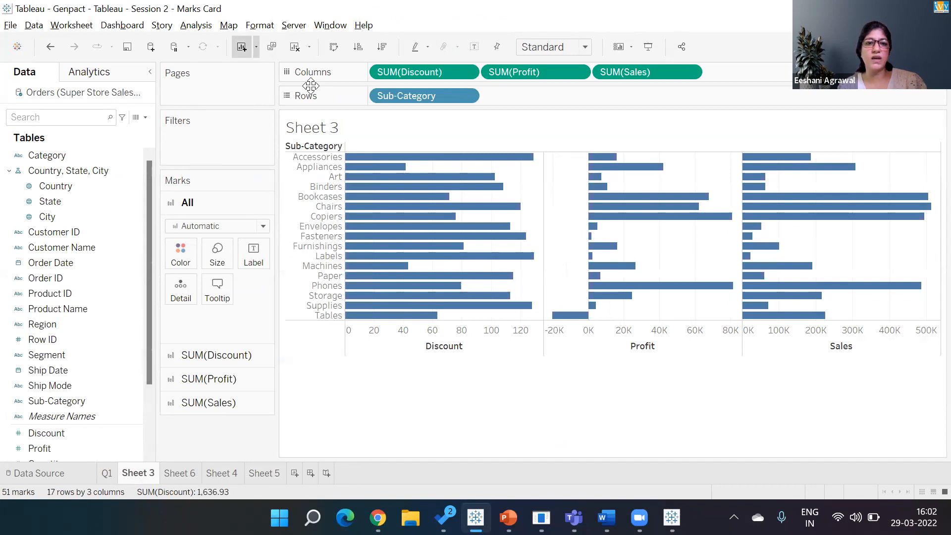
{"action": "key", "text": "ctrl+m"}
{"action": "double_click", "coordinate": [54, 401]}
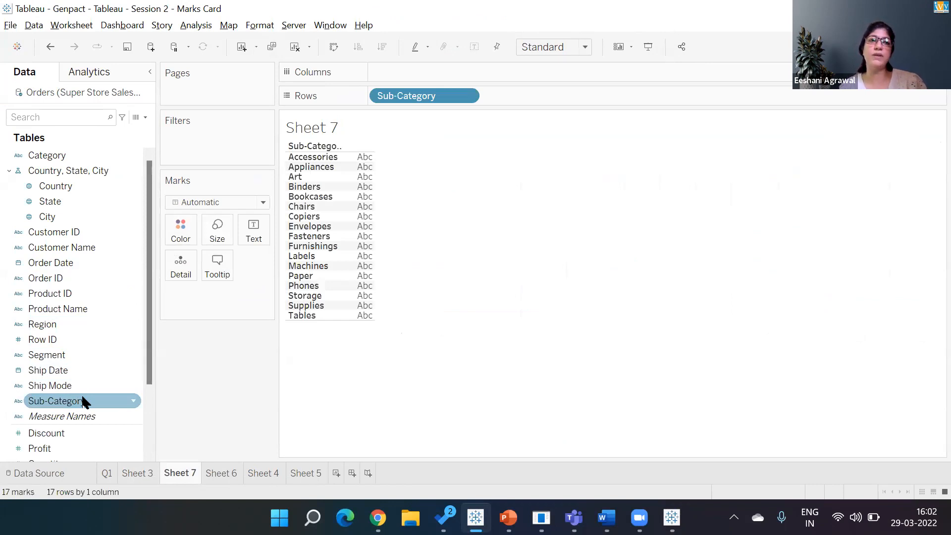
{"action": "left_click_drag", "start_coordinate": [85, 402], "coordinate": [371, 240]}
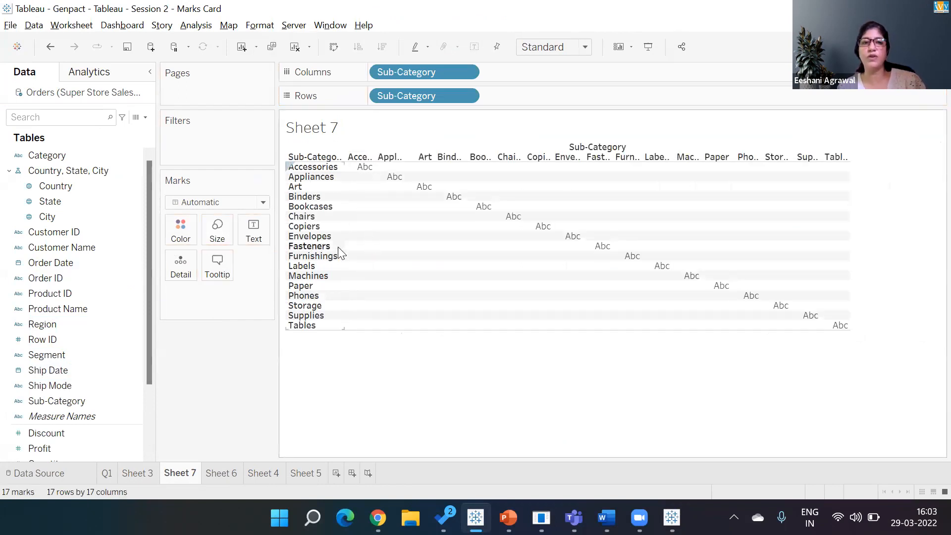
Step: Make the column Sub-Category a Count measure, with bars sorted descending and Chairs on top
{"action": "left_click", "coordinate": [467, 73]}
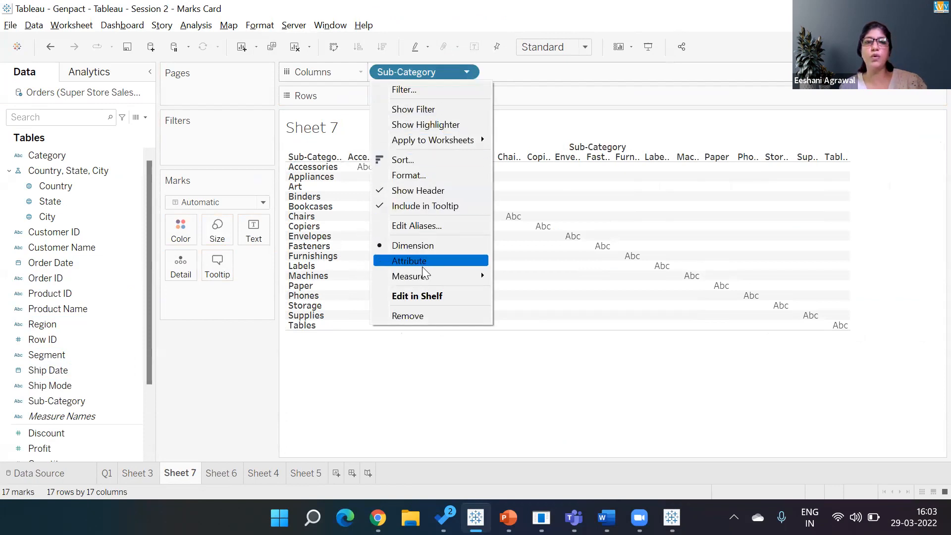
{"action": "mouse_move", "coordinate": [426, 276]}
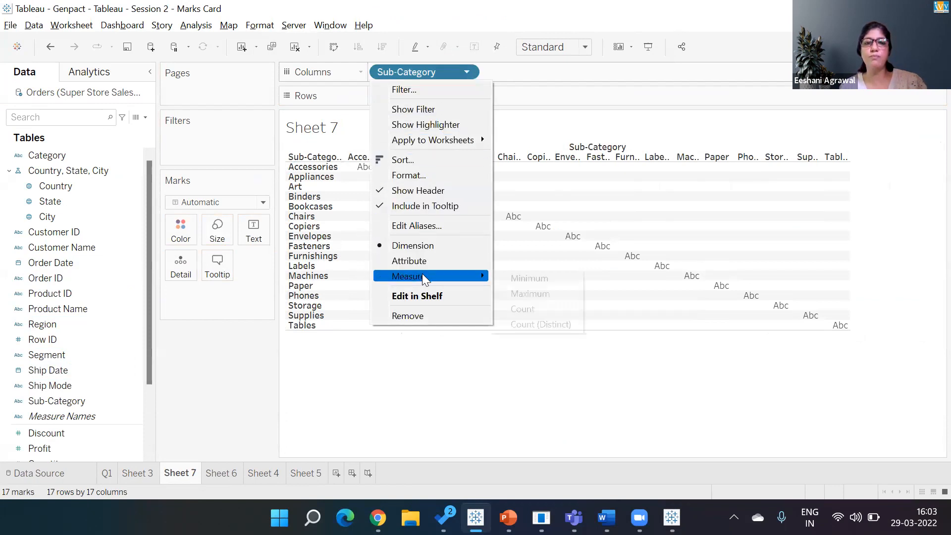
{"action": "left_click", "coordinate": [526, 312]}
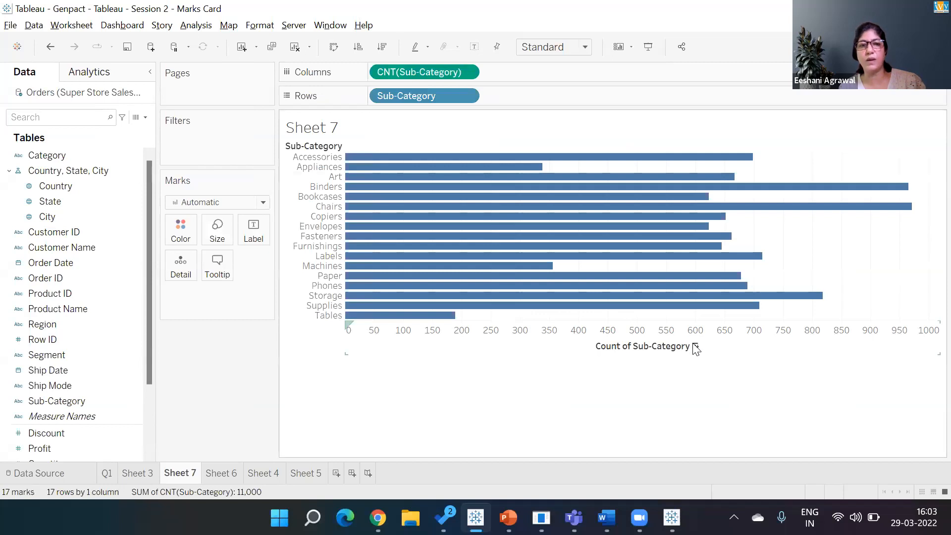
{"action": "left_click", "coordinate": [696, 347]}
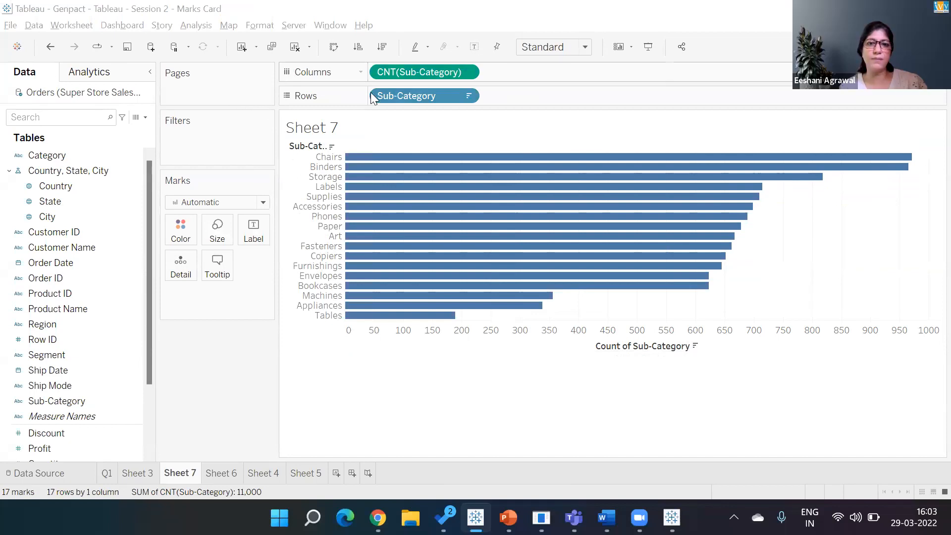
{"action": "left_click_drag", "start_coordinate": [420, 71], "coordinate": [213, 424]}
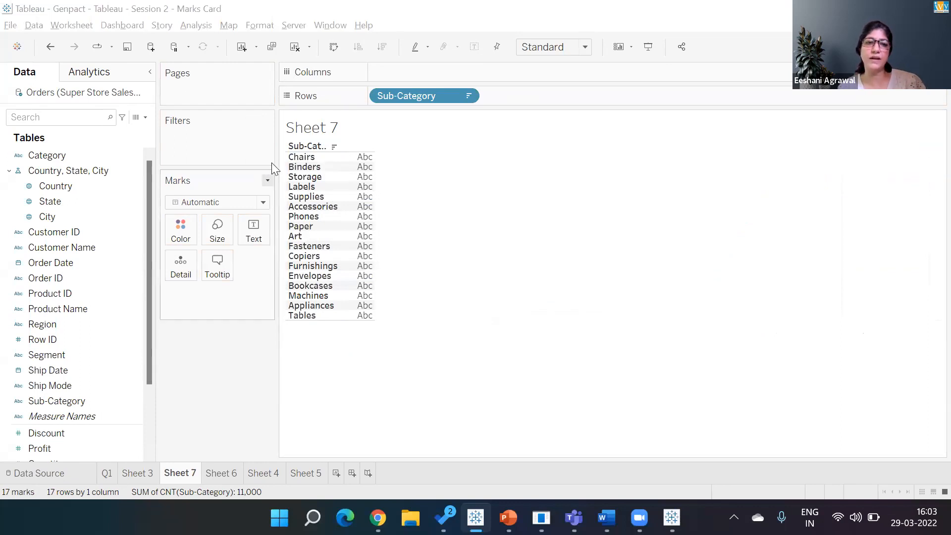
{"action": "double_click", "coordinate": [52, 400]}
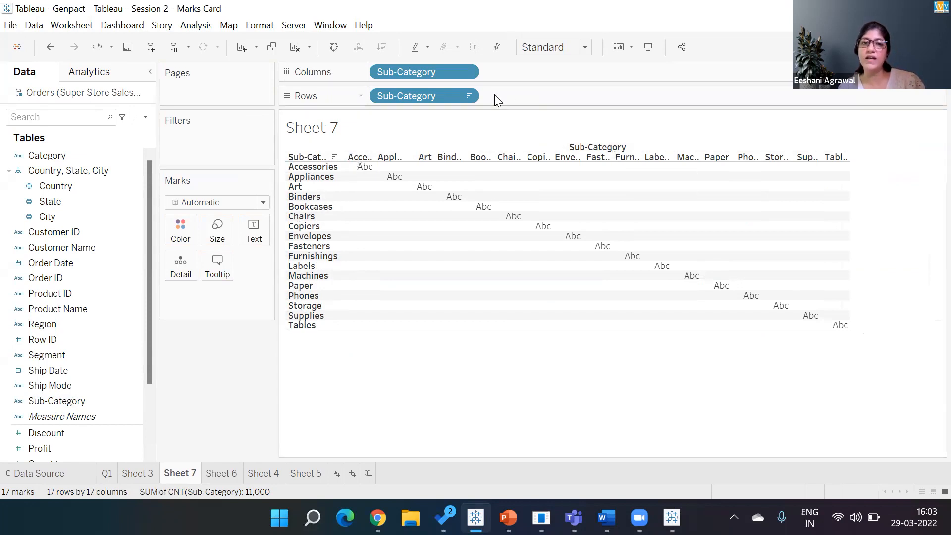
{"action": "left_click", "coordinate": [466, 72]}
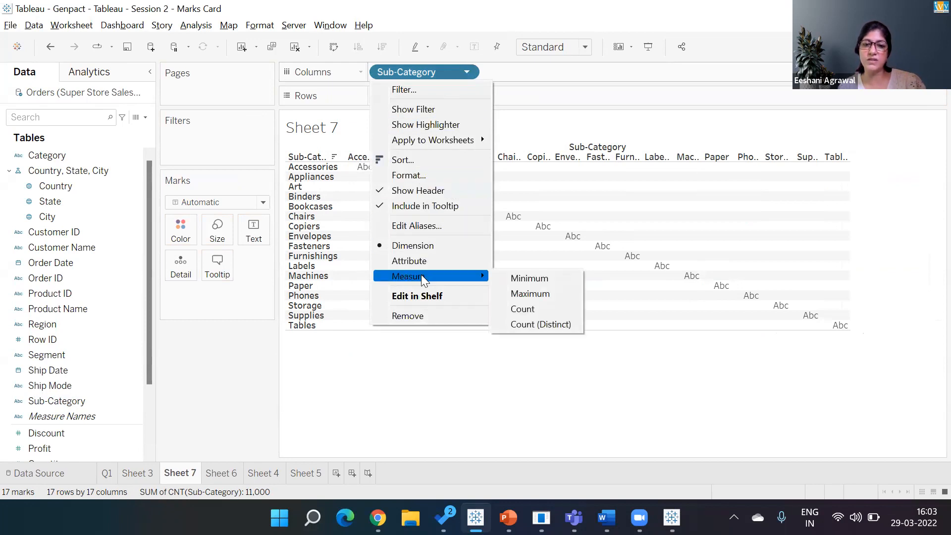
{"action": "left_click", "coordinate": [540, 309]}
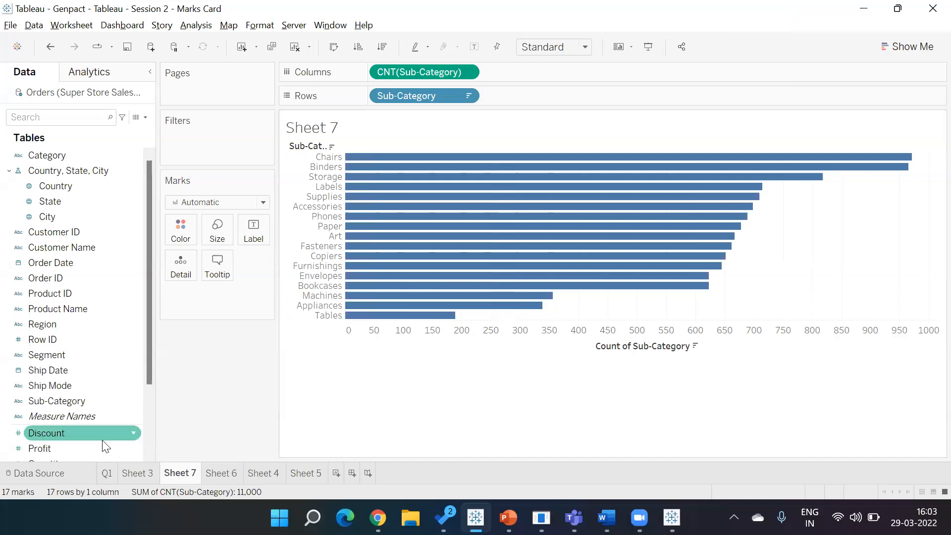
Step: Add SUM(Profit) bars beside the counts, keeping Profit aggregated as Sum
{"action": "double_click", "coordinate": [58, 449]}
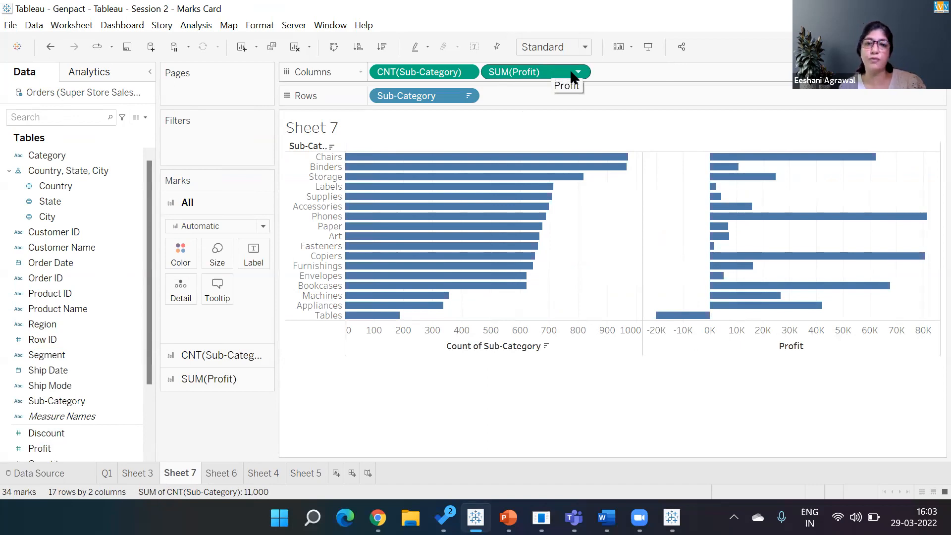
{"action": "left_click", "coordinate": [582, 72]}
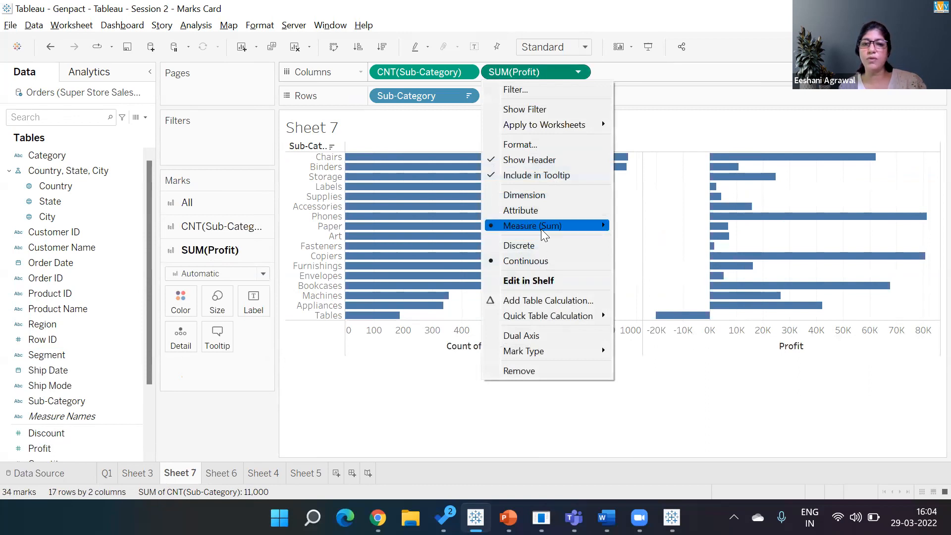
{"action": "mouse_move", "coordinate": [544, 235]}
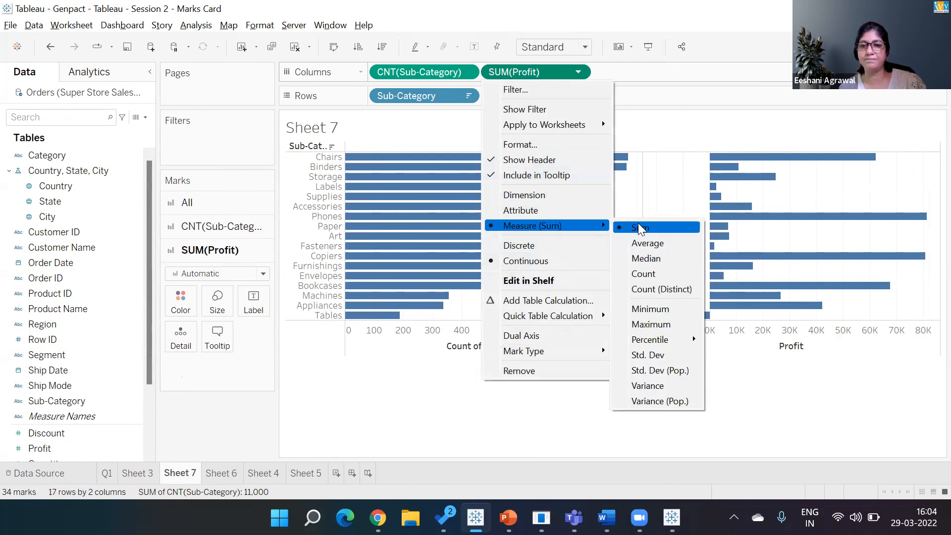
{"action": "left_click", "coordinate": [669, 130]}
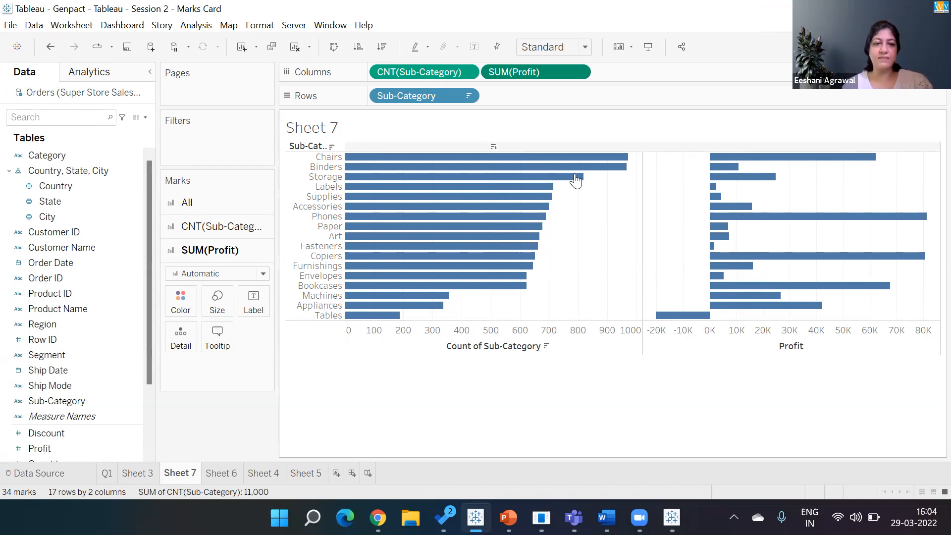
Step: Open and close the File menu, then switch to the Tableau Public map workbook
{"action": "left_click", "coordinate": [11, 26]}
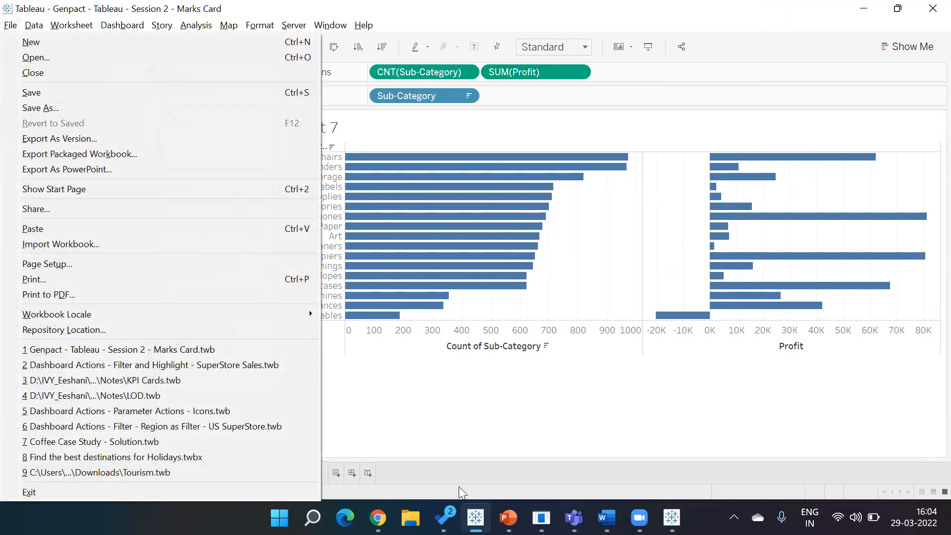
{"action": "left_click", "coordinate": [392, 394]}
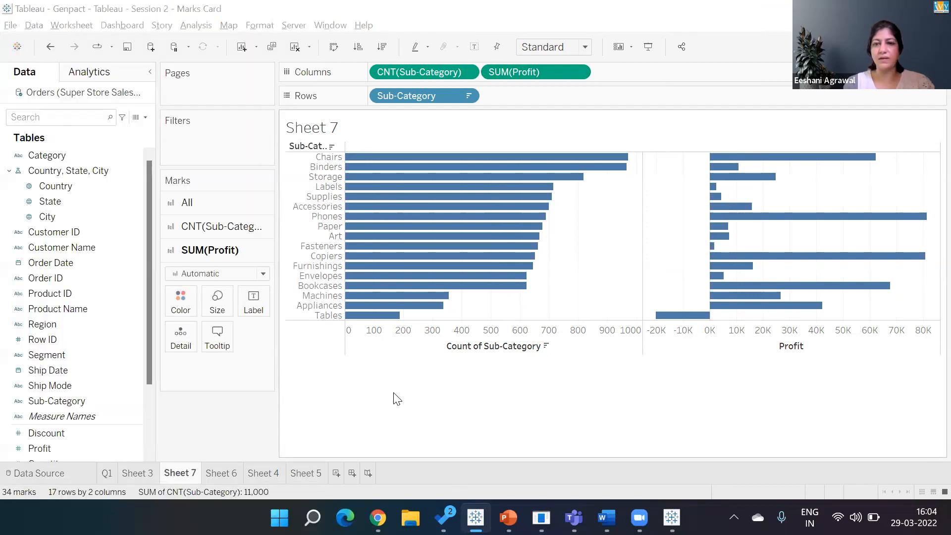
{"action": "key", "text": "alt+Tab"}
{"action": "key", "text": "alt+Tab"}
{"action": "key", "text": "alt+Tab"}
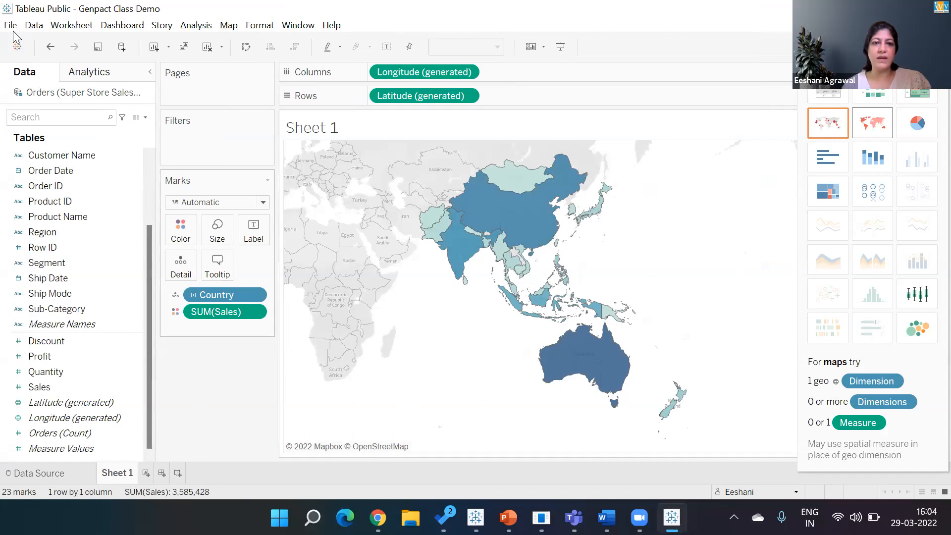
Step: Re-save Genpact Class Demo to Tableau Public, overwriting the existing version
{"action": "key", "text": "ctrl+s"}
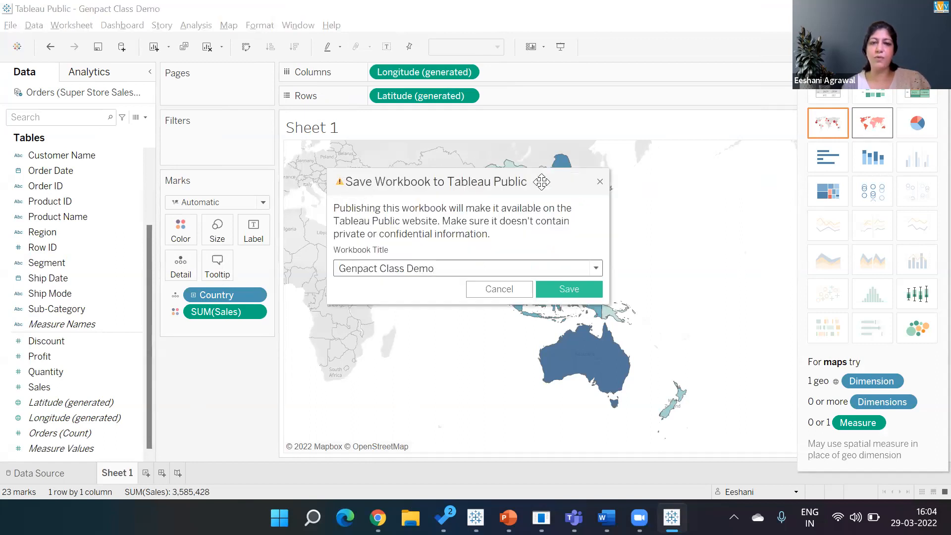
{"action": "left_click", "coordinate": [565, 289]}
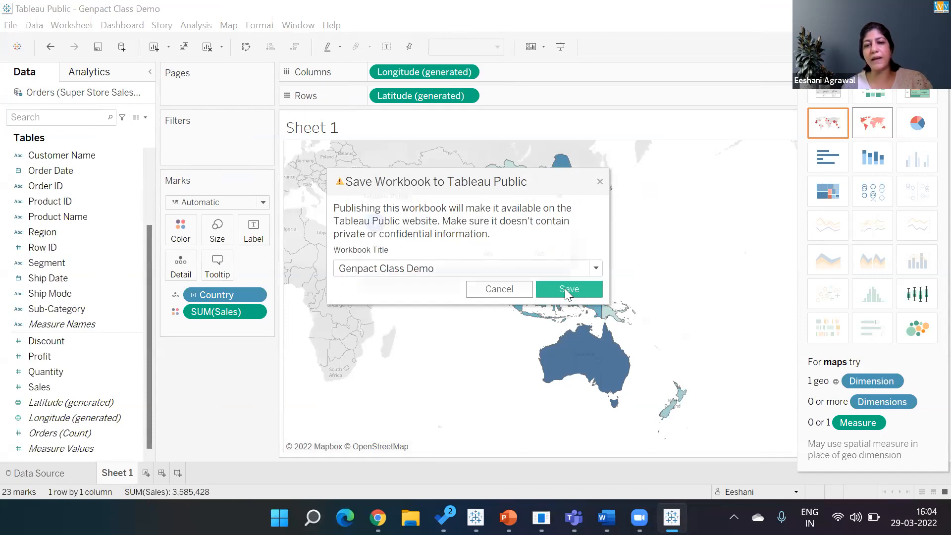
{"action": "left_click", "coordinate": [499, 261]}
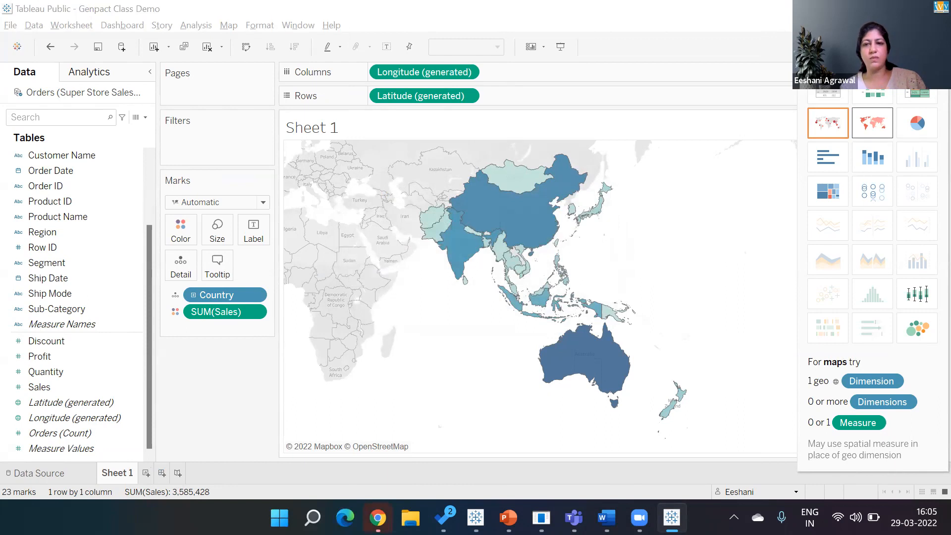
{"action": "key", "text": "alt+Tab"}
{"action": "key", "text": "alt+Tab"}
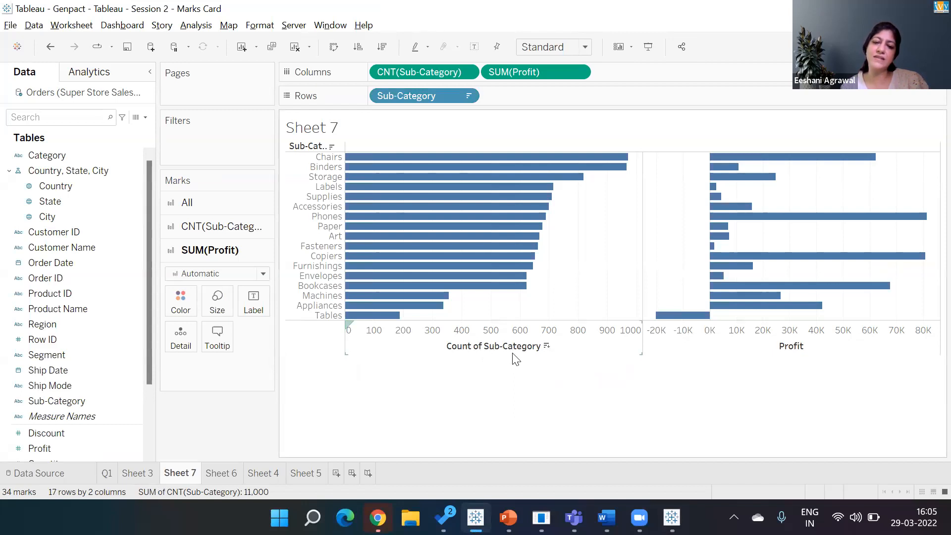
Step: Cycle the count sort, then sort rows by profit descending with Phones and Copiers first
{"action": "left_click", "coordinate": [546, 347]}
{"action": "left_click", "coordinate": [547, 347]}
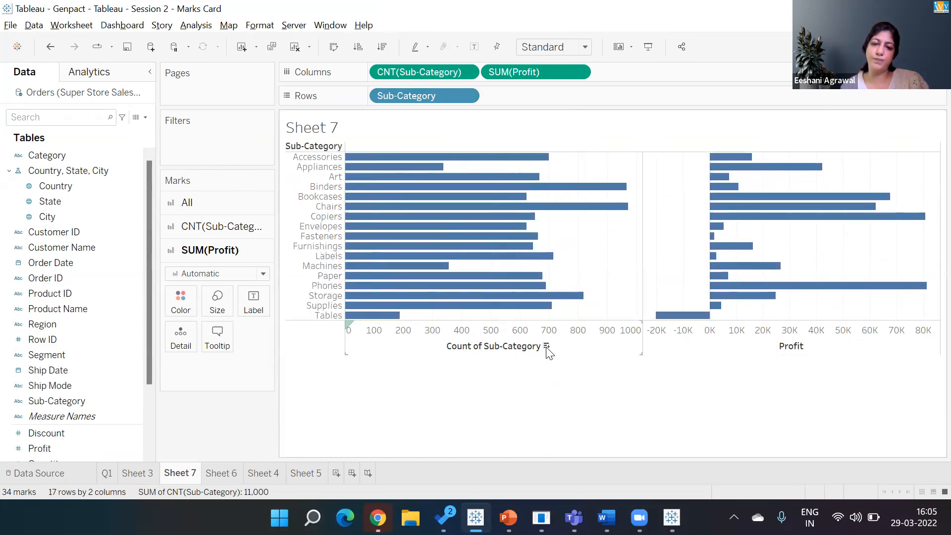
{"action": "left_click", "coordinate": [546, 346]}
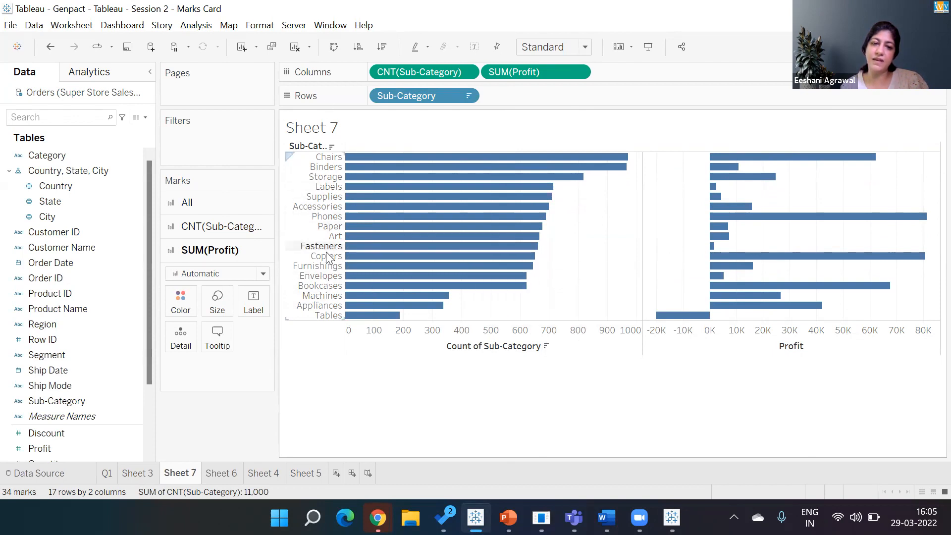
{"action": "left_click", "coordinate": [809, 347]}
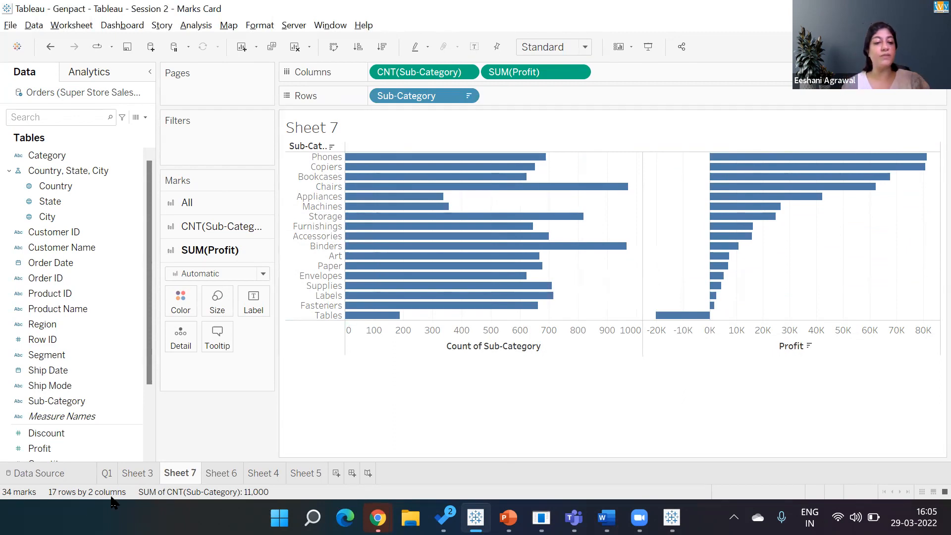
Step: Add a new worksheet, rename it Q3, and move its tab right after Q1
{"action": "left_click", "coordinate": [241, 47]}
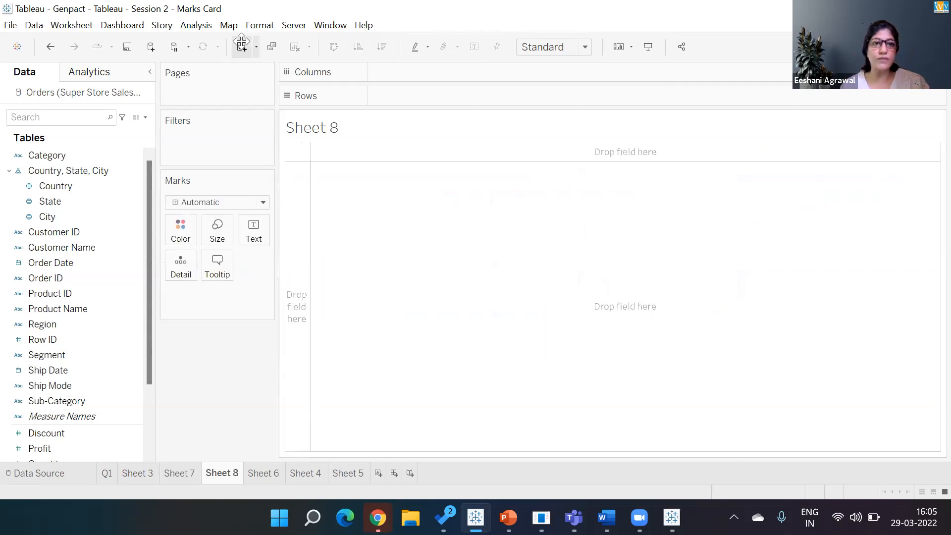
{"action": "left_click", "coordinate": [174, 475]}
{"action": "double_click", "coordinate": [223, 473]}
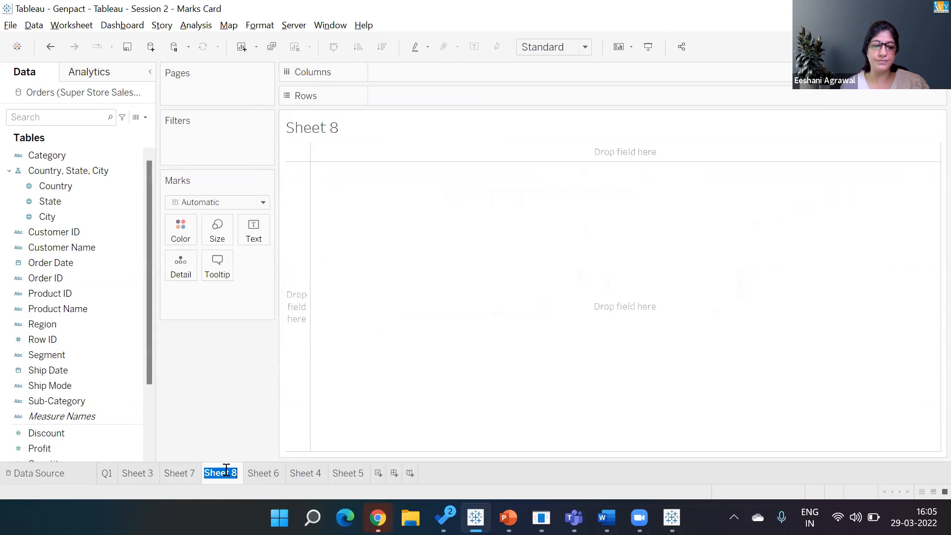
{"action": "type", "text": "Q3"}
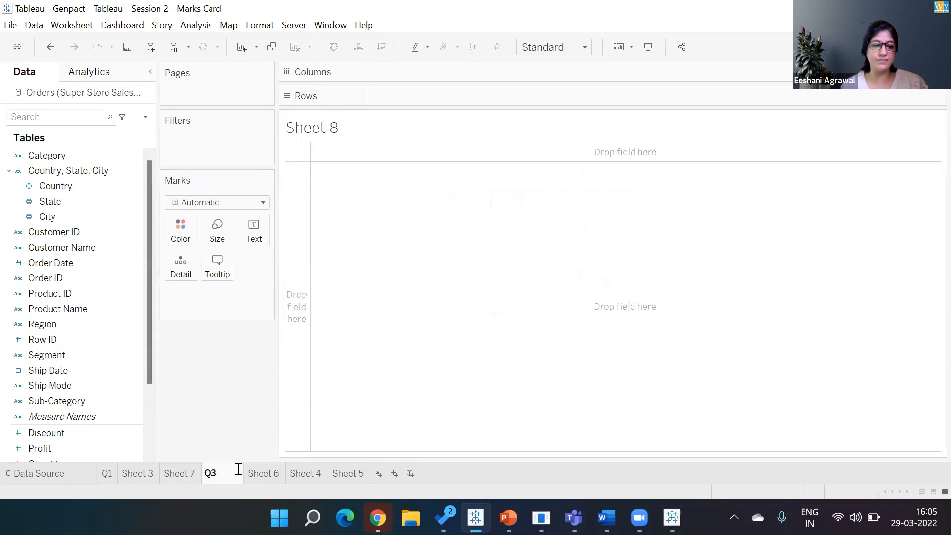
{"action": "key", "text": "Return"}
{"action": "left_click_drag", "start_coordinate": [218, 474], "coordinate": [123, 470]}
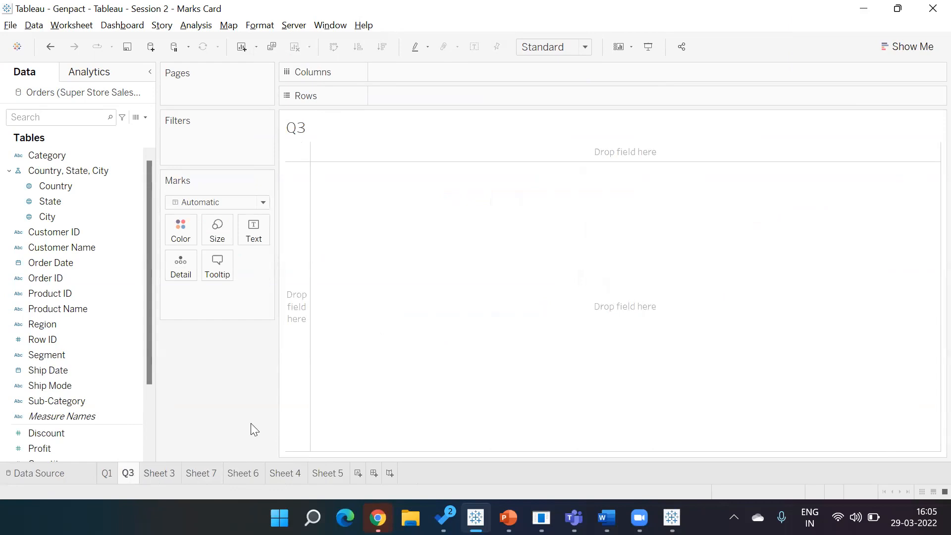
{"action": "key", "text": "alt+Tab"}
{"action": "key", "text": "alt+Tab"}
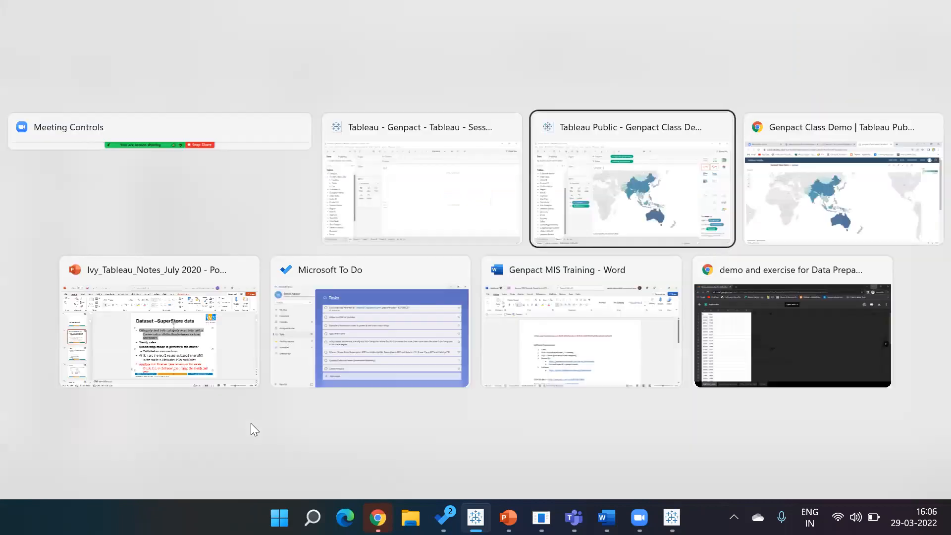
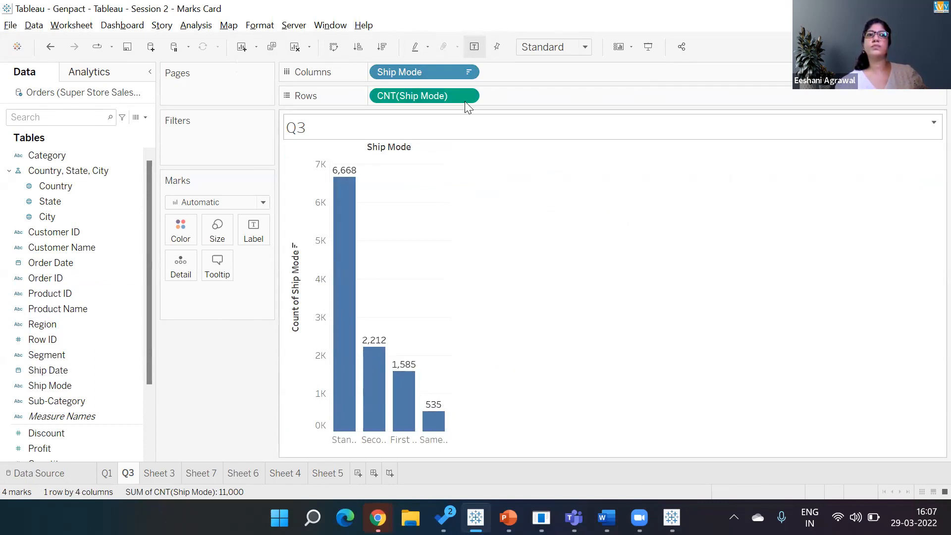
Step: Undo the Columns distinct-count change, then make the Rows Ship Mode count distinct so each bar reads 1
{"action": "left_click", "coordinate": [467, 71]}
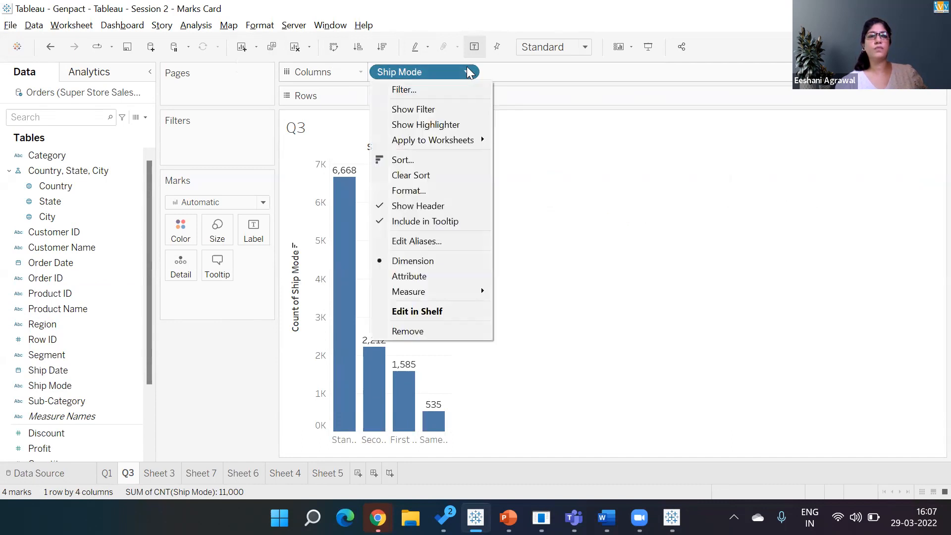
{"action": "mouse_move", "coordinate": [433, 294]}
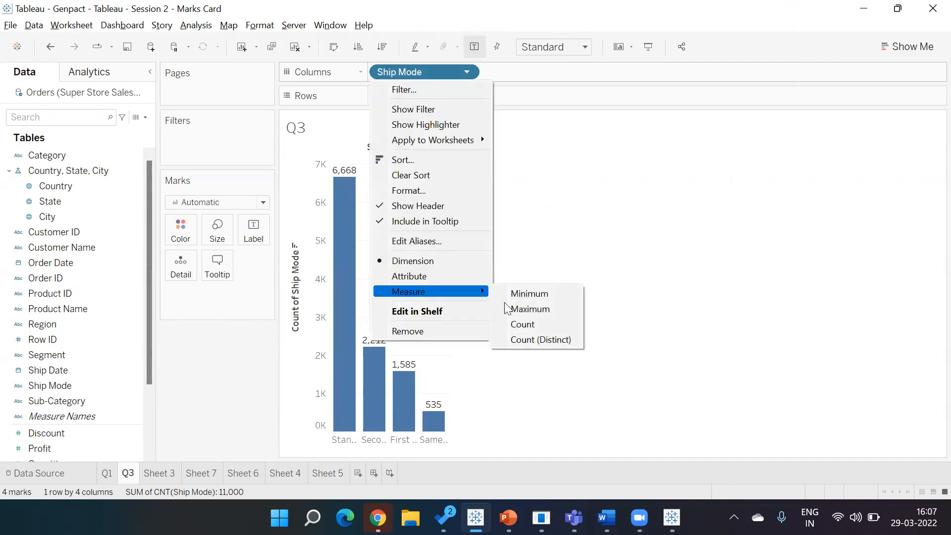
{"action": "left_click", "coordinate": [526, 341]}
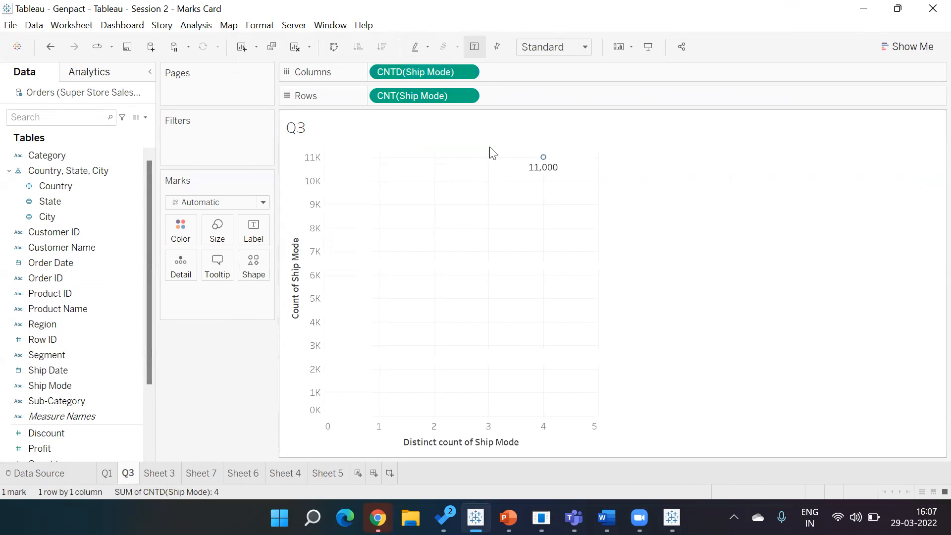
{"action": "key", "text": "ctrl+z"}
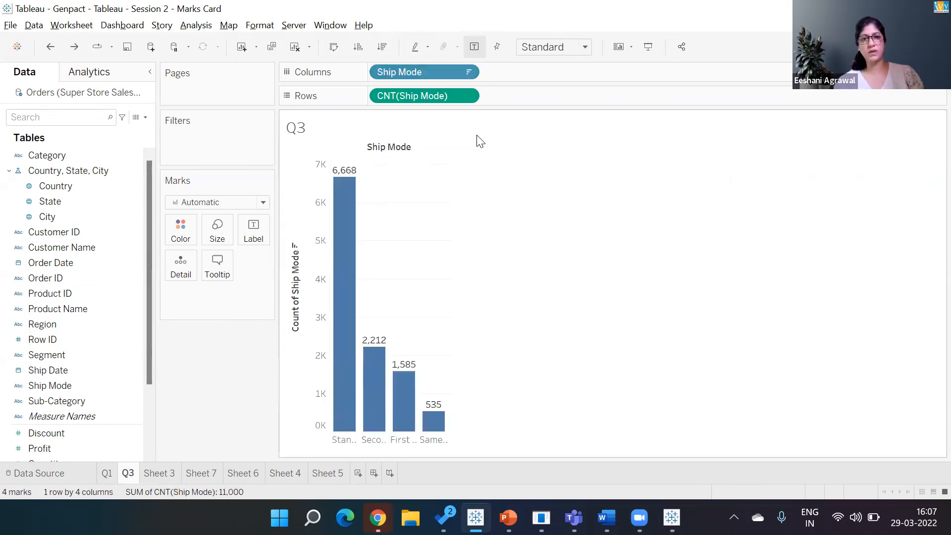
{"action": "left_click", "coordinate": [472, 97]}
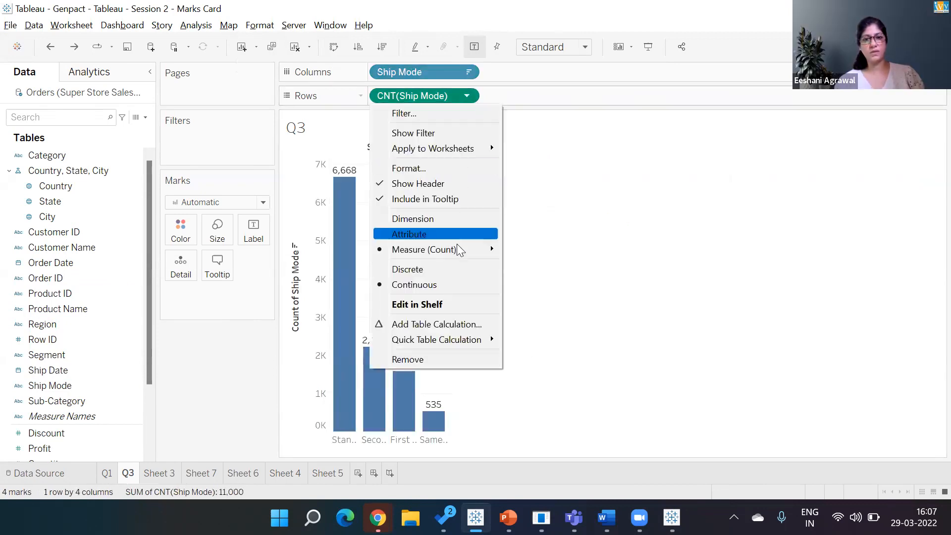
{"action": "mouse_move", "coordinate": [454, 249]}
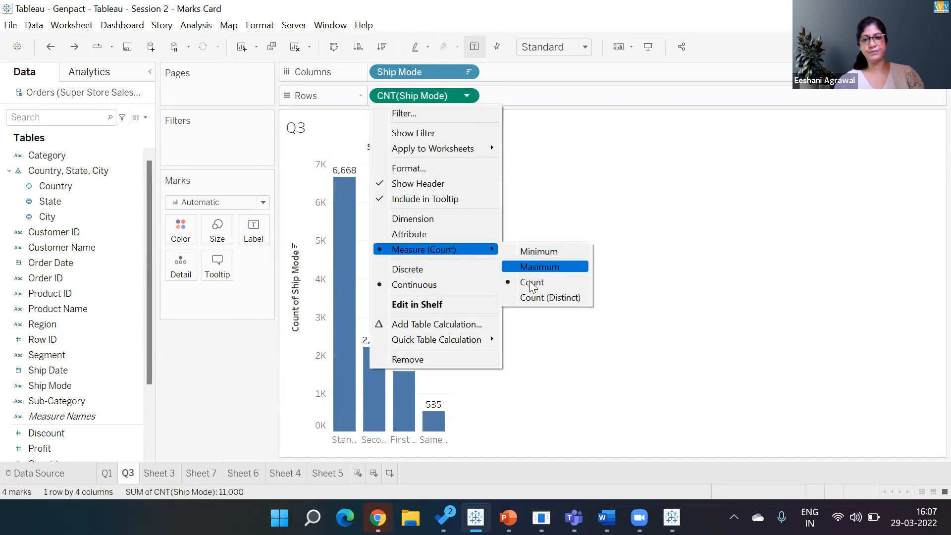
{"action": "left_click", "coordinate": [529, 300]}
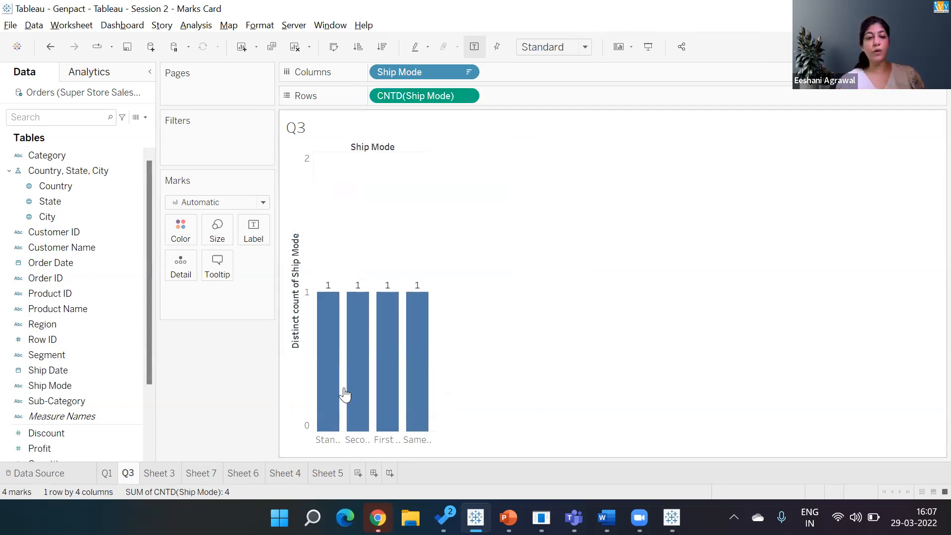
Step: On the Data Source page, step through the Order ID and Ship Mode values in the Orders preview
{"action": "left_click", "coordinate": [75, 470]}
{"action": "left_click", "coordinate": [317, 399]}
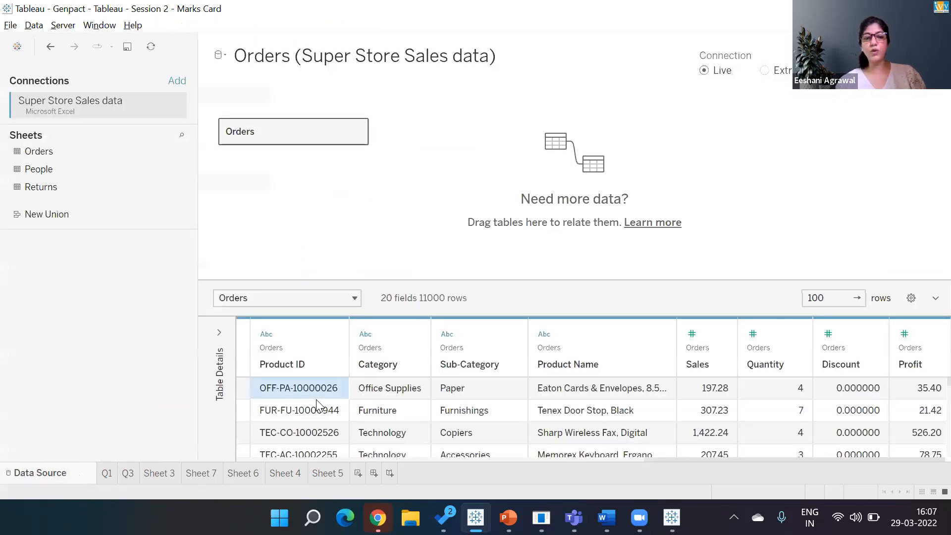
{"action": "key", "text": "Left"}
{"action": "key", "text": "Left"}
{"action": "key", "text": "Left"}
{"action": "key", "text": "Left"}
{"action": "key", "text": "Left"}
{"action": "key", "text": "Left"}
{"action": "key", "text": "Left"}
{"action": "key", "text": "Left"}
{"action": "key", "text": "Left"}
{"action": "key", "text": "Left"}
{"action": "key", "text": "Left"}
{"action": "key", "text": "Left"}
{"action": "key", "text": "Left"}
{"action": "key", "text": "Down"}
{"action": "key", "text": "Down"}
{"action": "key", "text": "Down"}
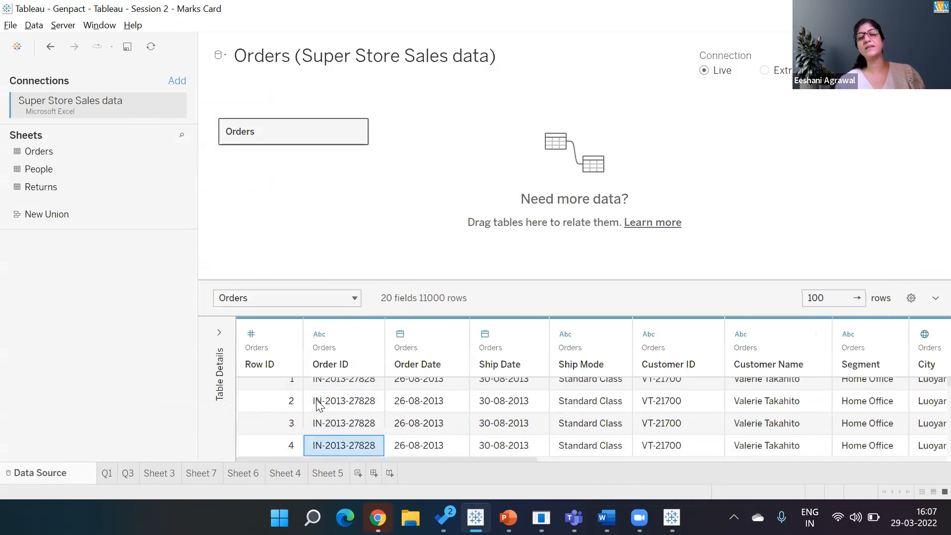
{"action": "key", "text": "Up"}
{"action": "key", "text": "Up"}
{"action": "key", "text": "Up"}
{"action": "key", "text": "Right"}
{"action": "key", "text": "Right"}
{"action": "key", "text": "Right"}
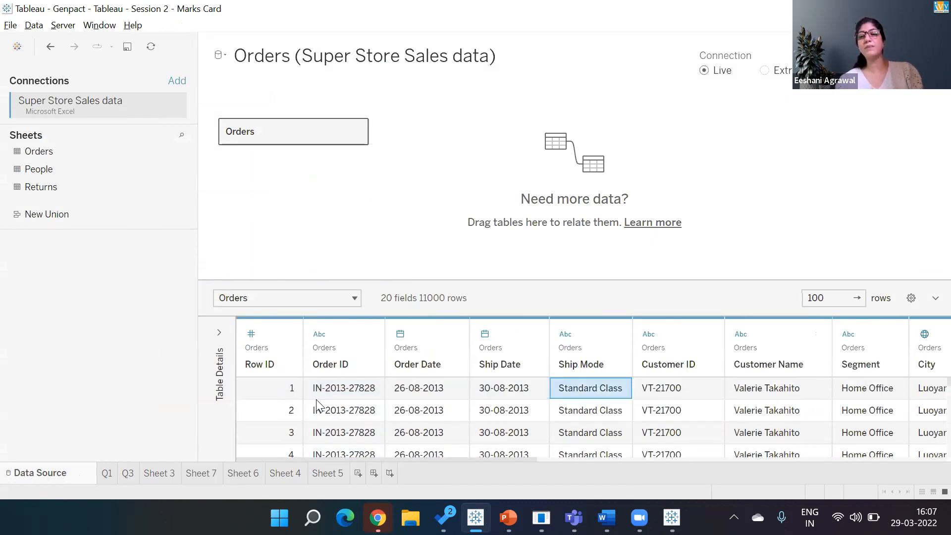
{"action": "key", "text": "Right"}
{"action": "key", "text": "Right"}
{"action": "key", "text": "Right"}
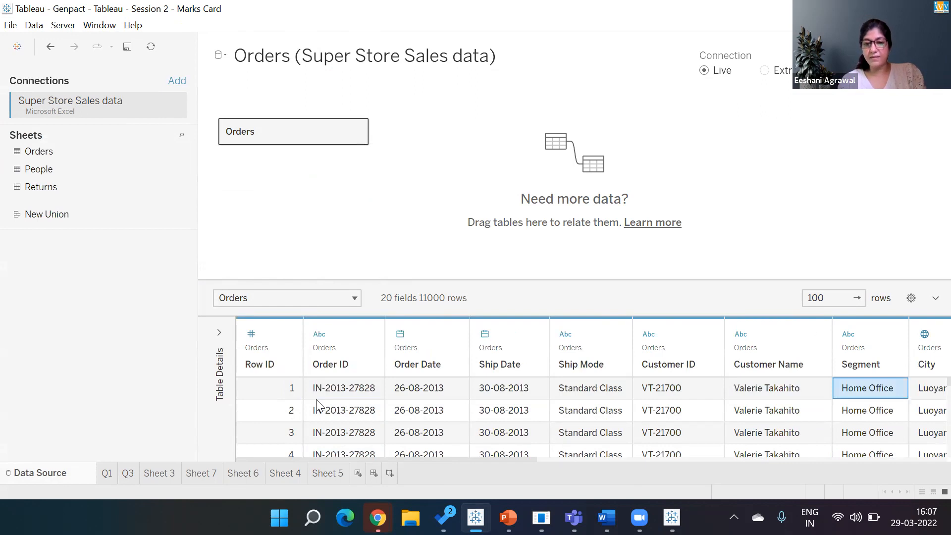
{"action": "key", "text": "Left"}
{"action": "key", "text": "Left"}
{"action": "key", "text": "Left"}
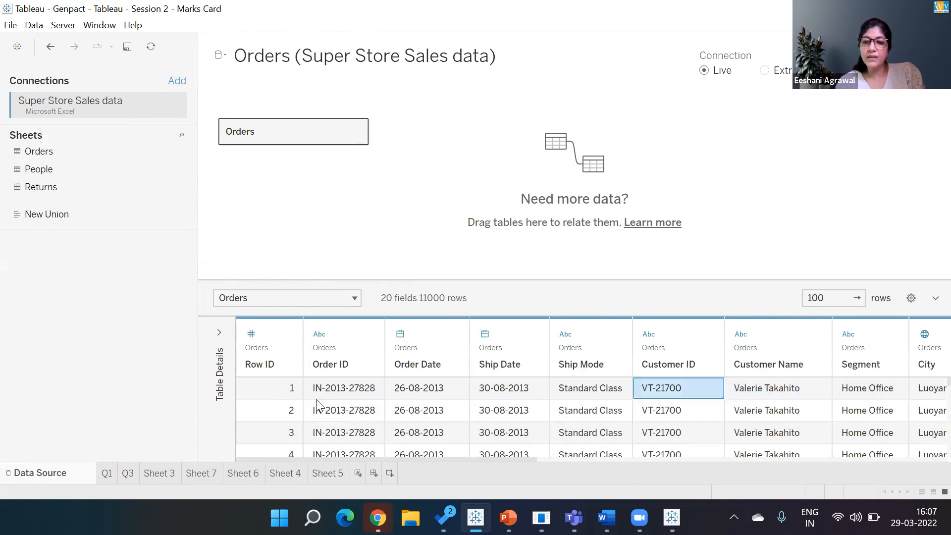
{"action": "key", "text": "Down"}
{"action": "key", "text": "Down"}
{"action": "key", "text": "Down"}
{"action": "key", "text": "Down"}
{"action": "key", "text": "Up"}
{"action": "key", "text": "Up"}
{"action": "key", "text": "Up"}
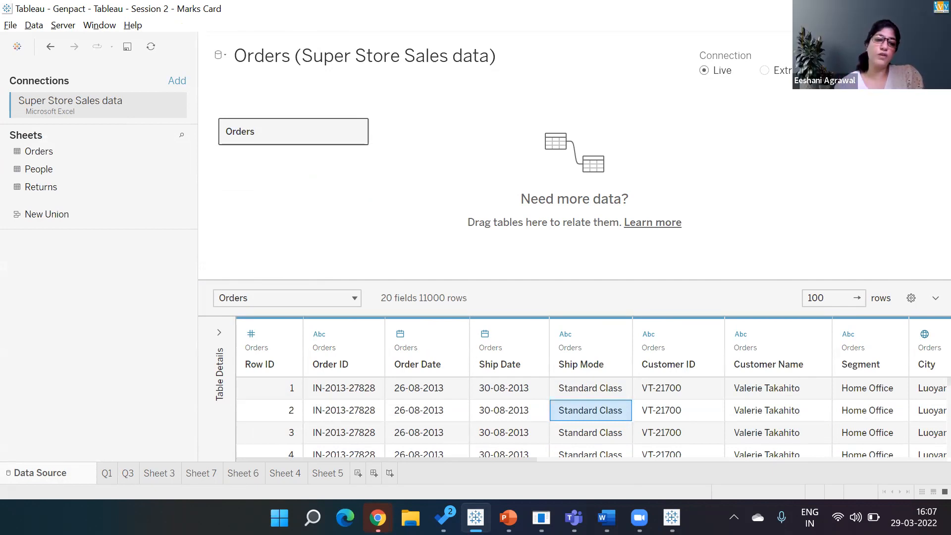
Step: On Q3, revert the Ship Mode measure to plain Count, then drag CNT(Ship Mode) off Rows
{"action": "left_click", "coordinate": [125, 474]}
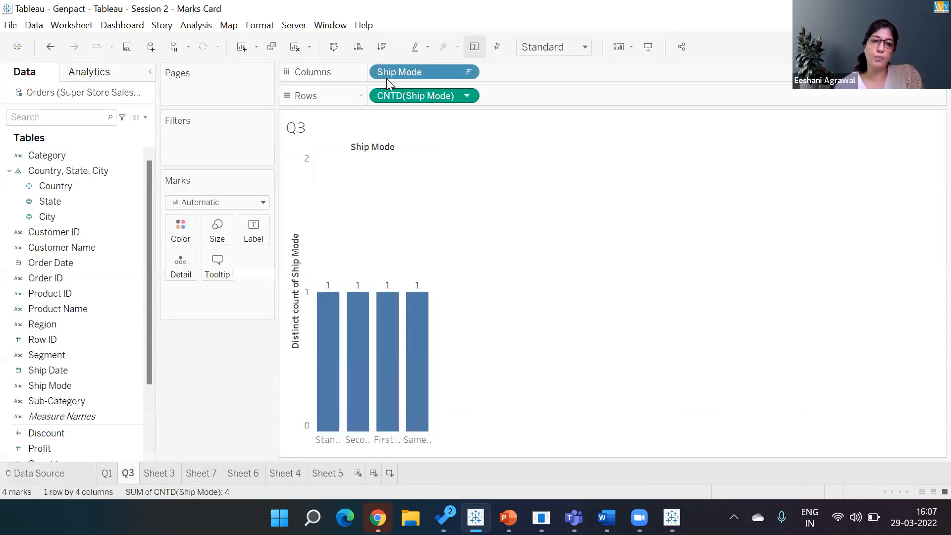
{"action": "left_click", "coordinate": [470, 96]}
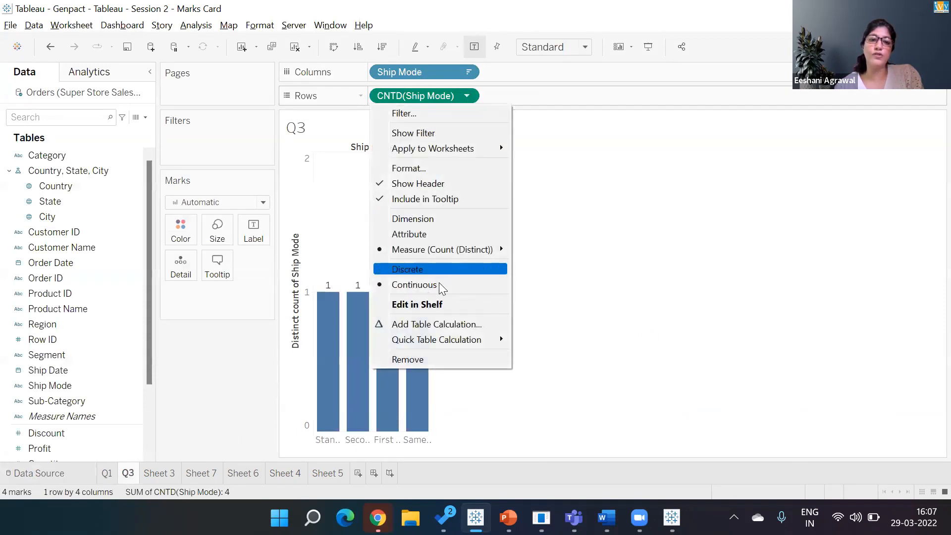
{"action": "mouse_move", "coordinate": [444, 249]}
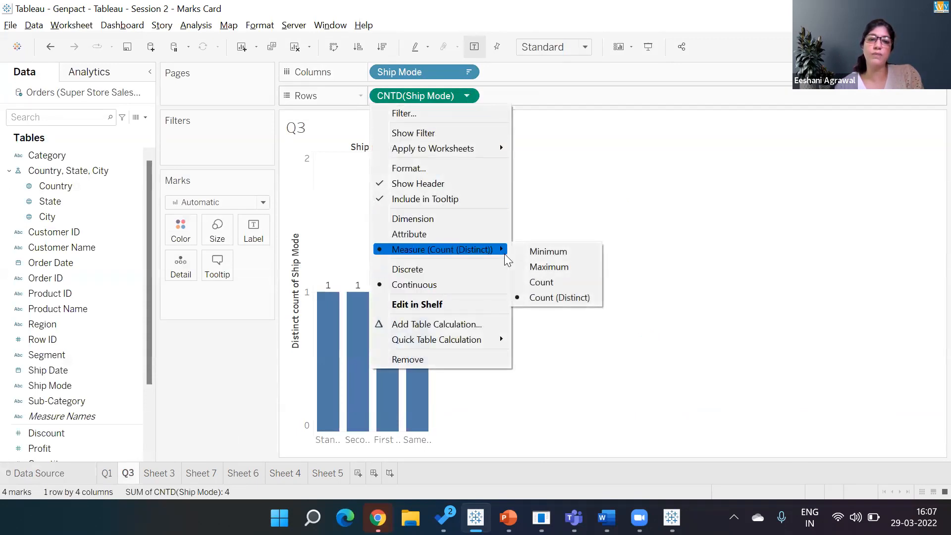
{"action": "left_click", "coordinate": [542, 281]}
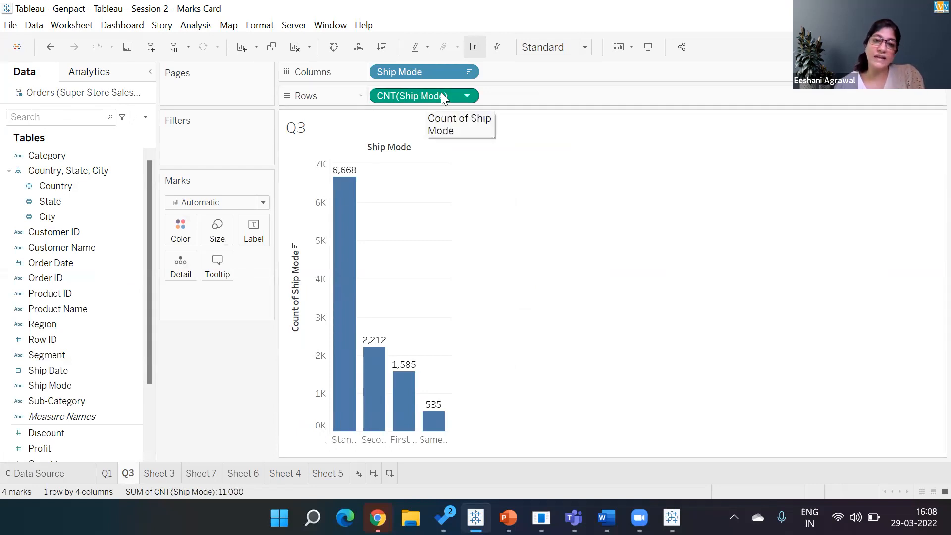
{"action": "right_click", "coordinate": [212, 394]}
{"action": "left_click_drag", "start_coordinate": [419, 94], "coordinate": [236, 373]}
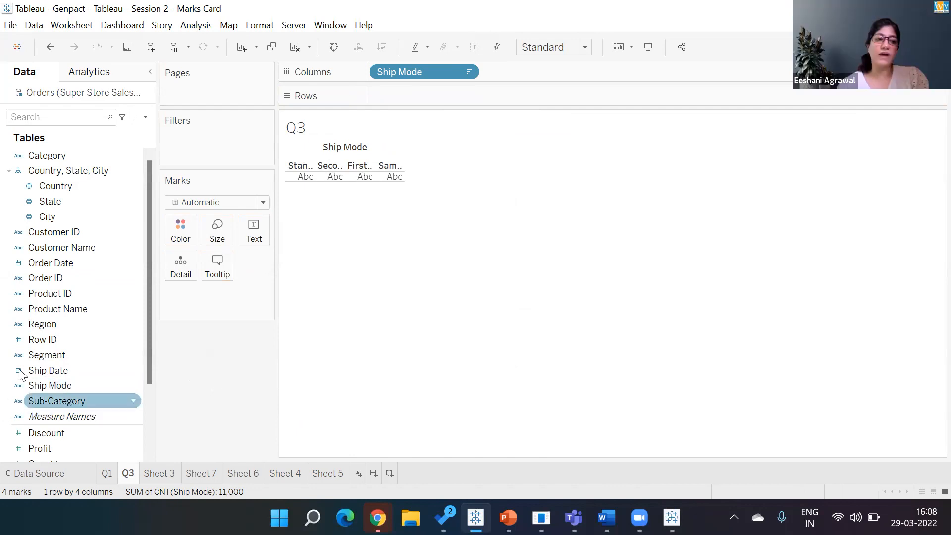
Step: Chart Order ID distinct count as vertical bars per ship mode, widened to show full names
{"action": "left_click_drag", "start_coordinate": [60, 275], "coordinate": [495, 73]}
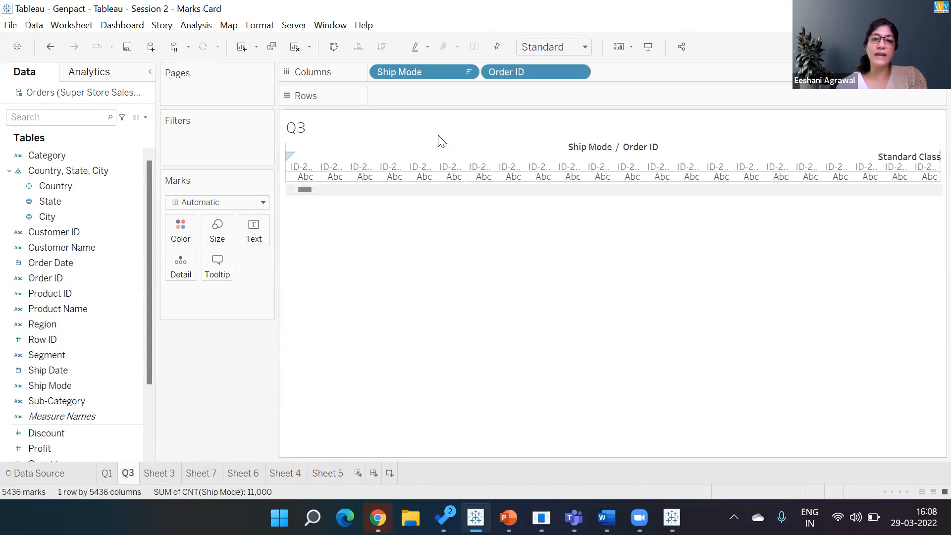
{"action": "right_click", "coordinate": [554, 68]}
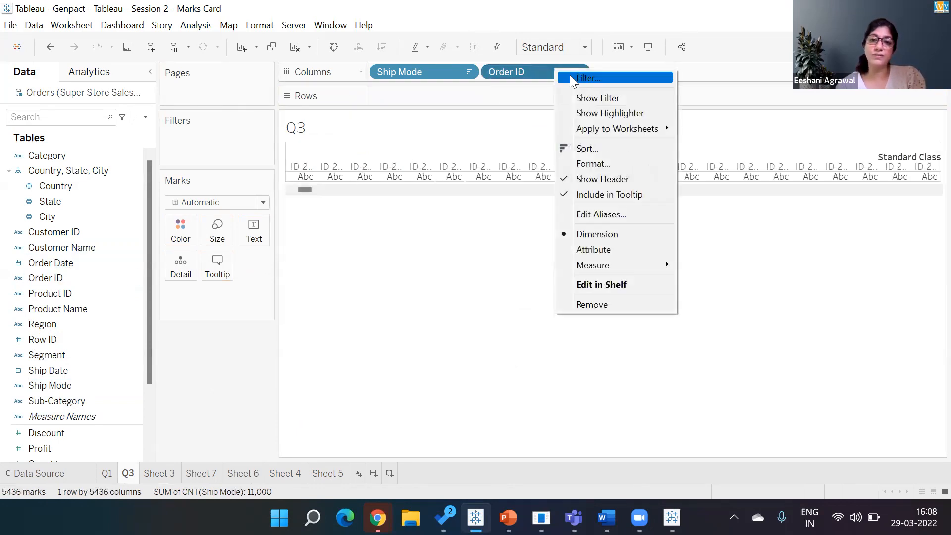
{"action": "mouse_move", "coordinate": [593, 264]}
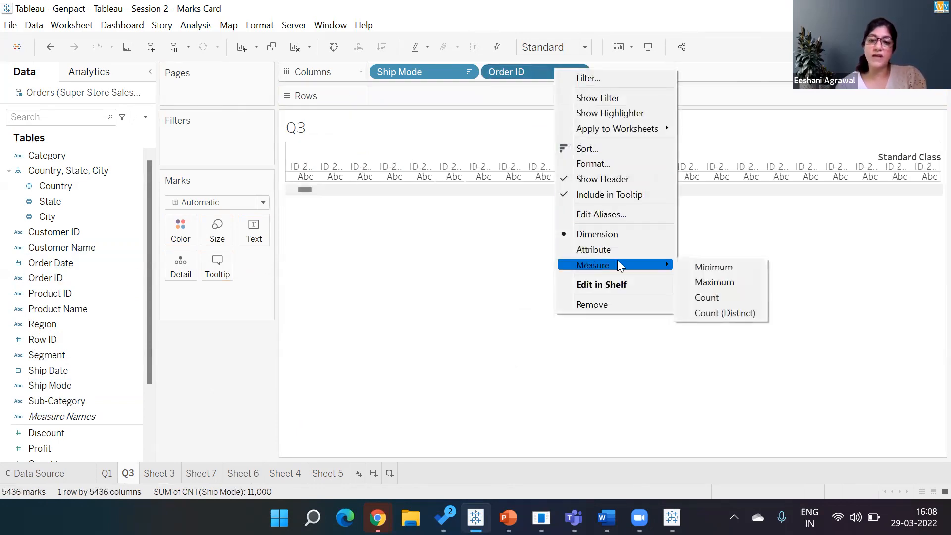
{"action": "left_click", "coordinate": [711, 318]}
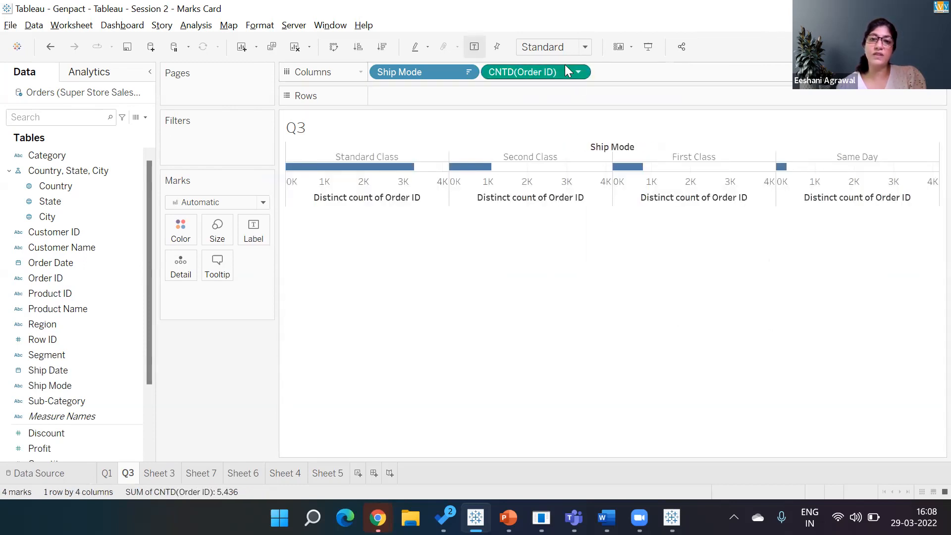
{"action": "left_click_drag", "start_coordinate": [534, 73], "coordinate": [514, 94]}
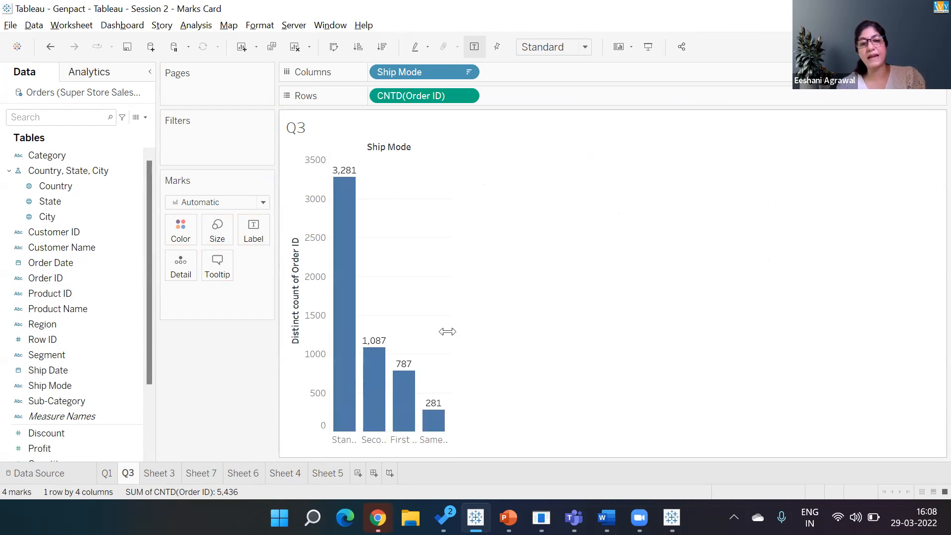
{"action": "left_click_drag", "start_coordinate": [447, 332], "coordinate": [559, 331]}
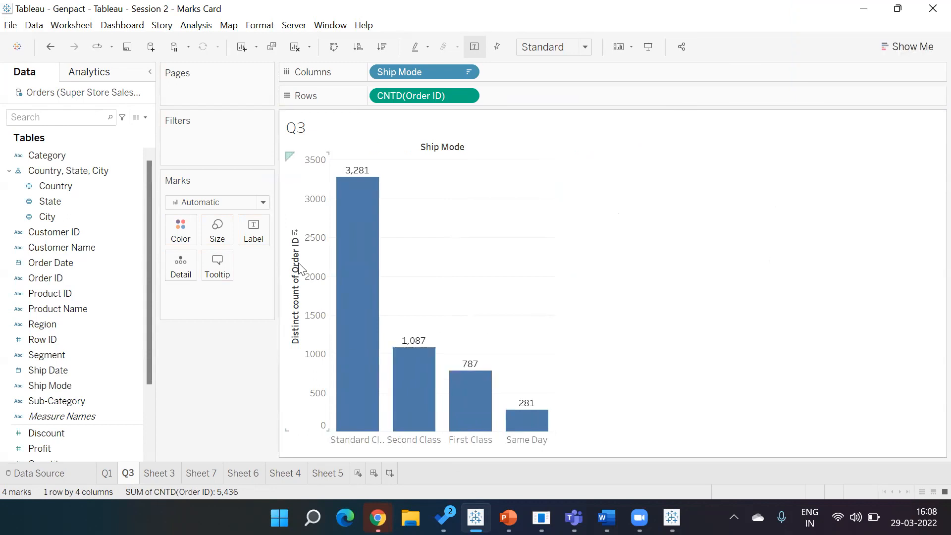
Step: Set Min/Max labels on CNTD(Order ID), turn mark labels off, and clear the Q3 sheet
{"action": "left_click", "coordinate": [255, 232]}
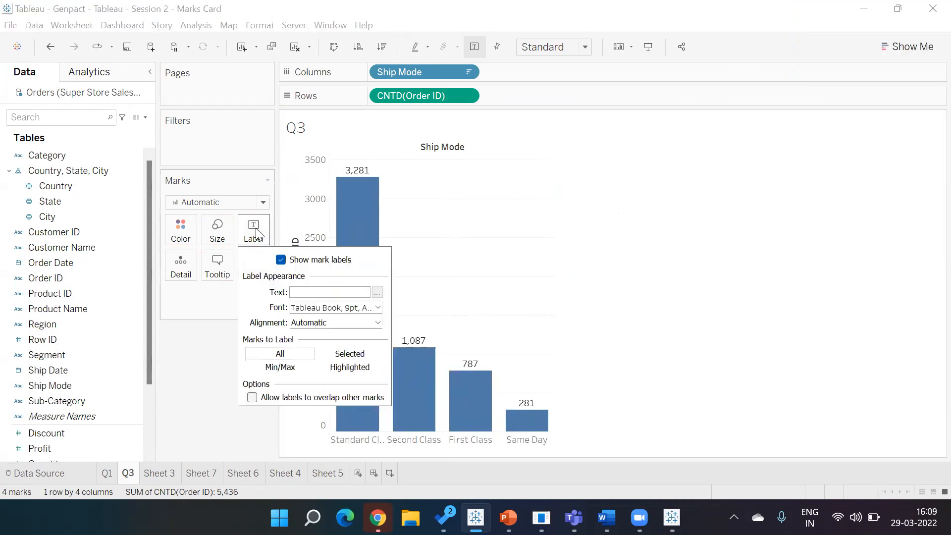
{"action": "left_click", "coordinate": [263, 368]}
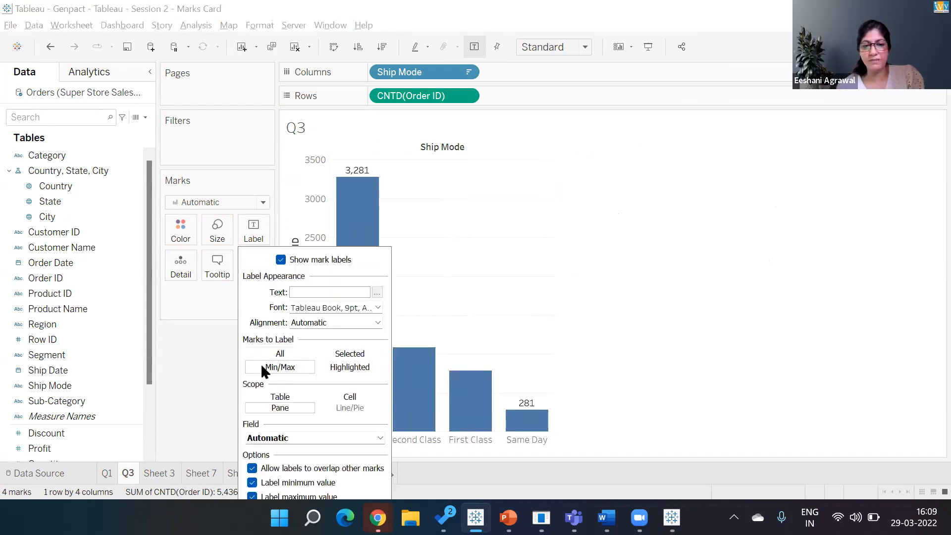
{"action": "left_click", "coordinate": [272, 443]}
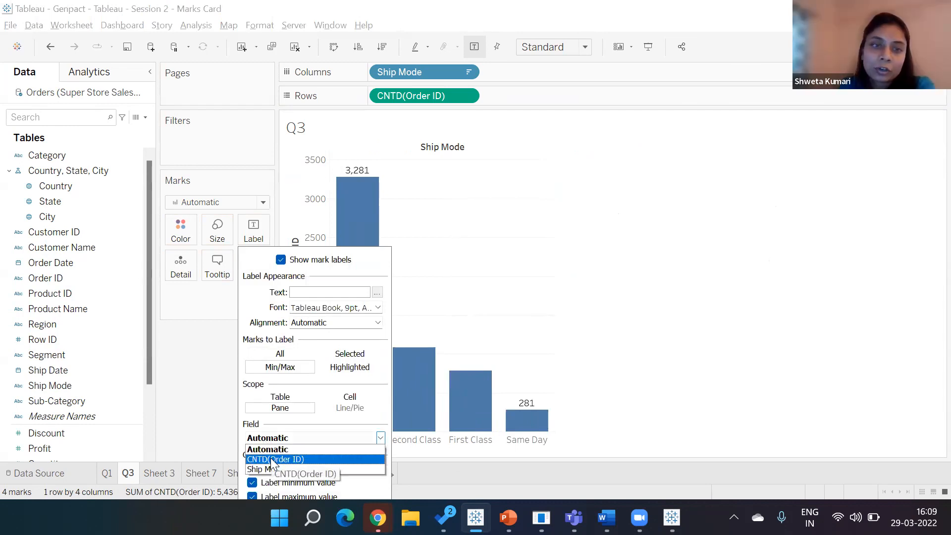
{"action": "left_click", "coordinate": [271, 458]}
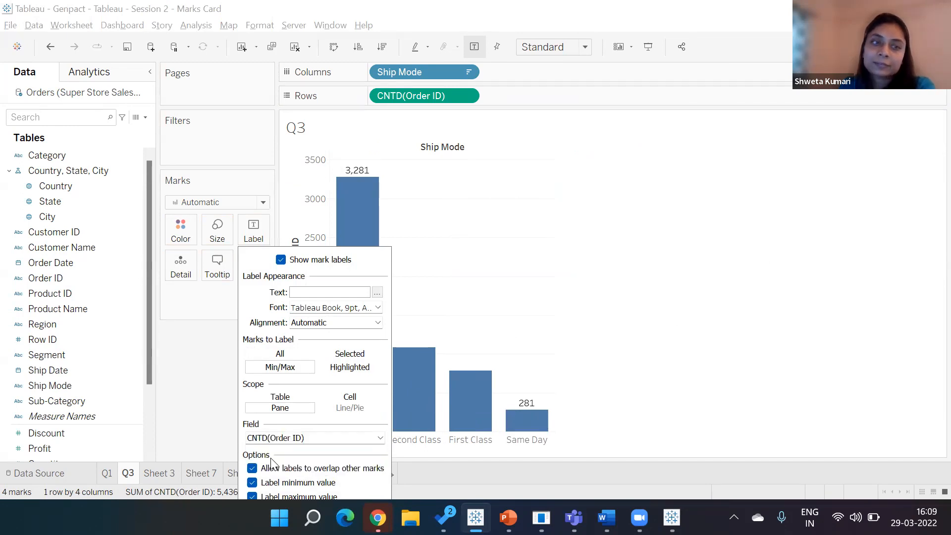
{"action": "left_click", "coordinate": [550, 302]}
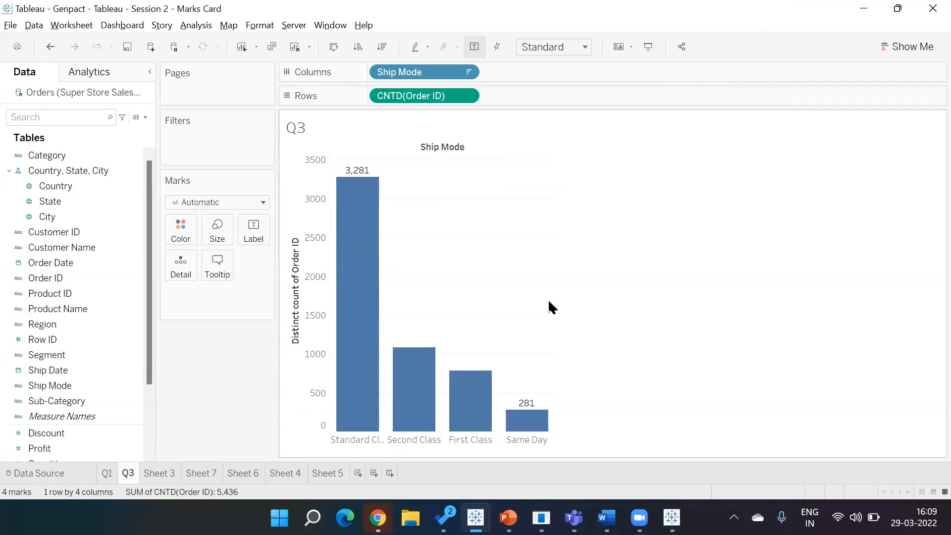
{"action": "left_click", "coordinate": [475, 47]}
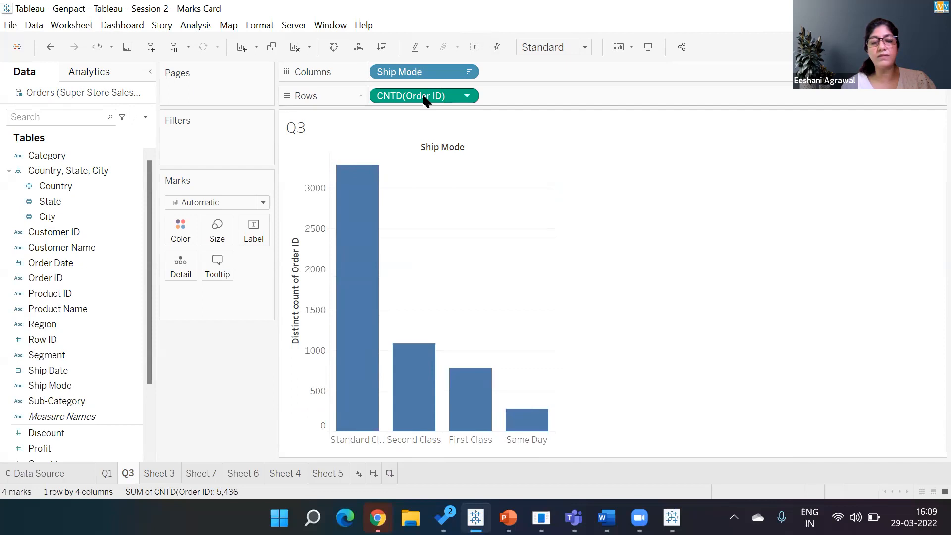
{"action": "left_click", "coordinate": [288, 47]}
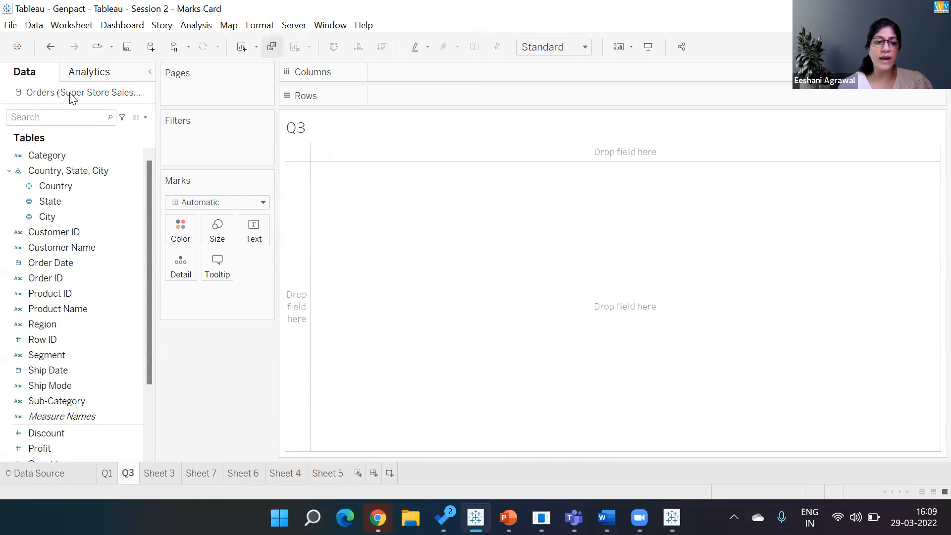
Step: Add Ship Mode and Order ID to Rows and change Order ID to Count (Distinct)
{"action": "double_click", "coordinate": [50, 387]}
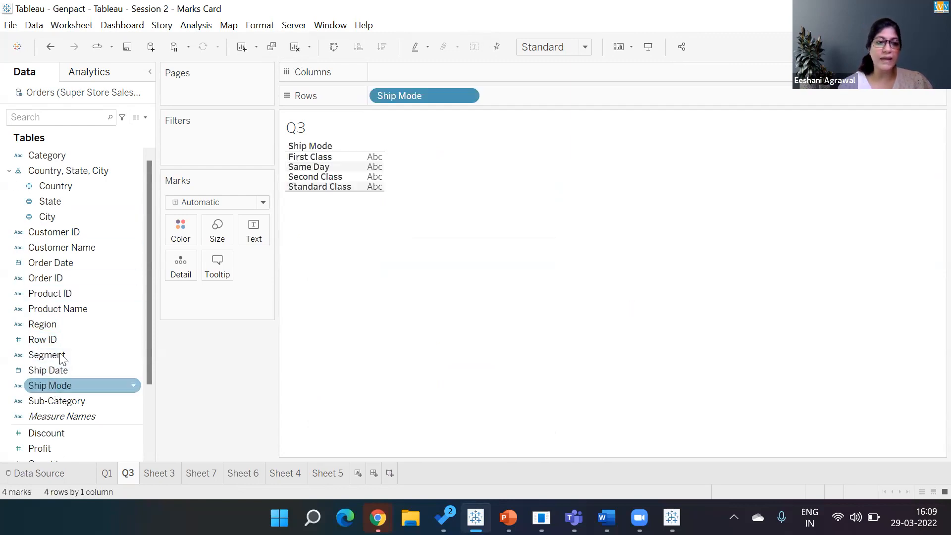
{"action": "double_click", "coordinate": [61, 279]}
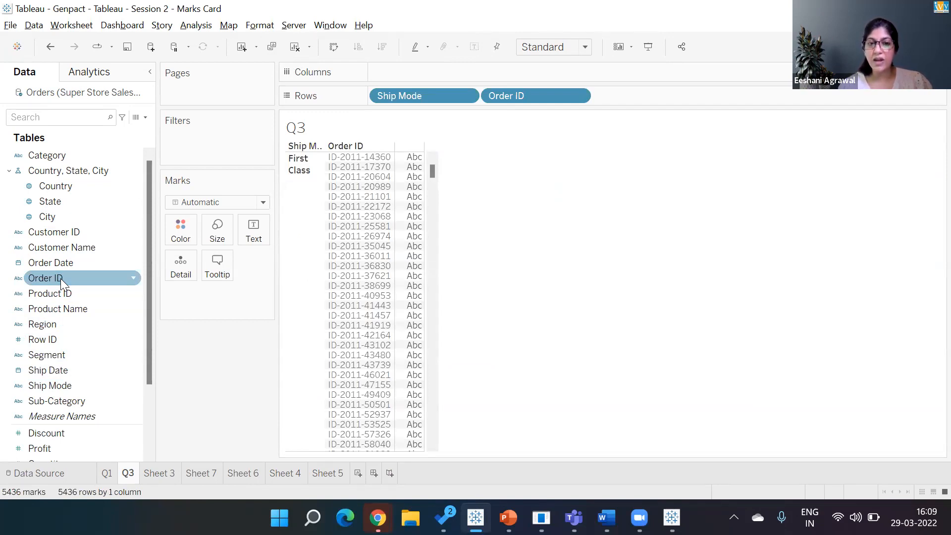
{"action": "left_click", "coordinate": [578, 97]}
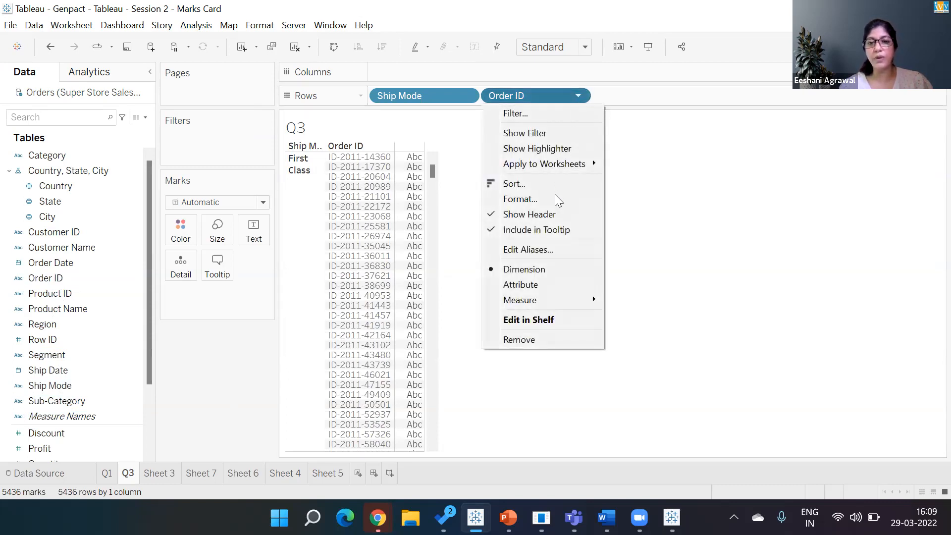
{"action": "mouse_move", "coordinate": [550, 300]}
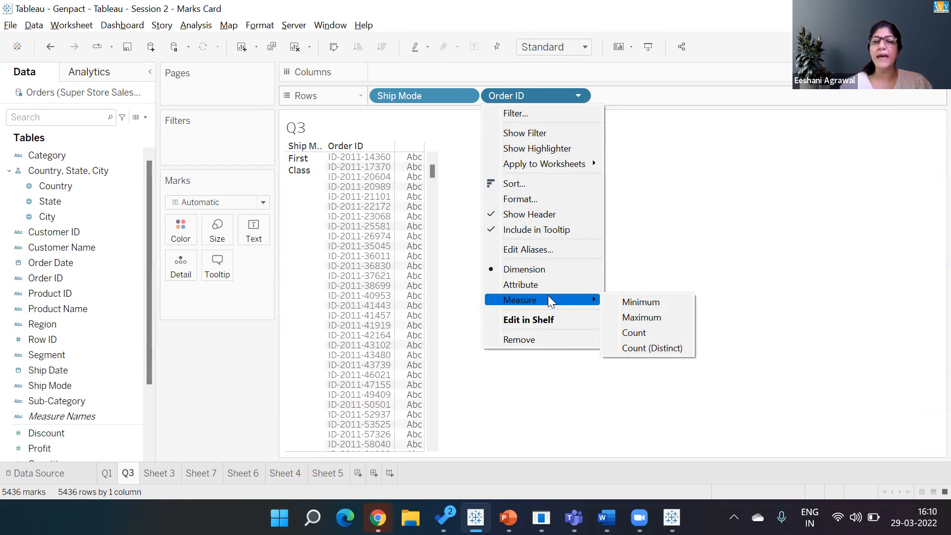
{"action": "left_click", "coordinate": [645, 346]}
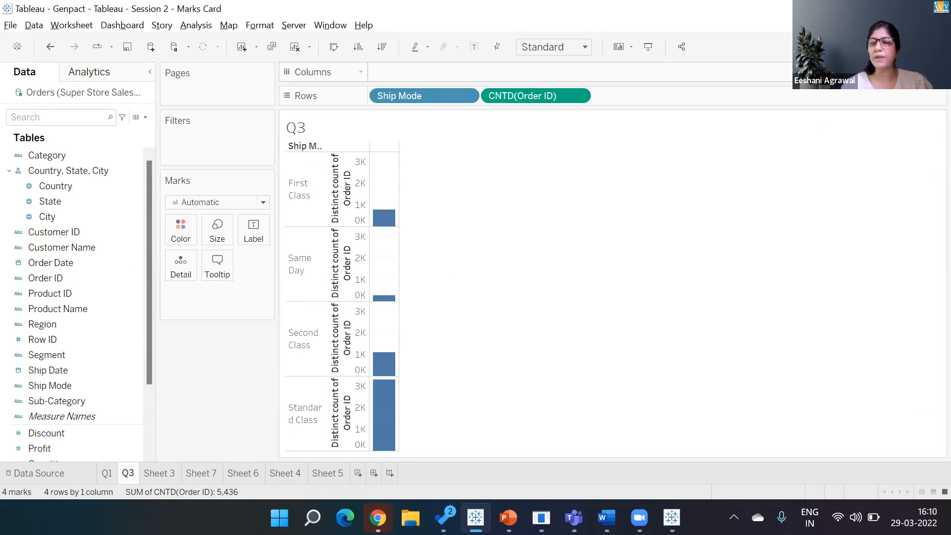
{"action": "left_click", "coordinate": [929, 47]}
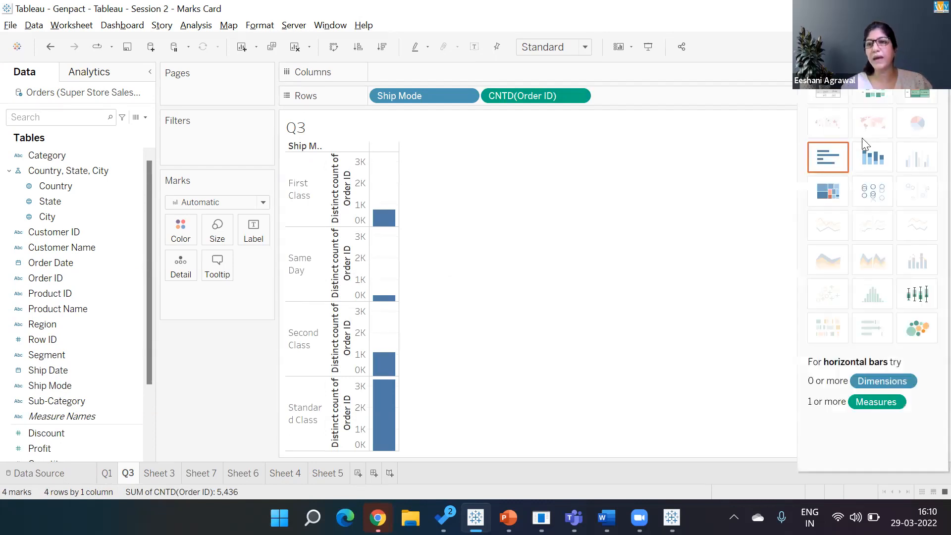
Step: Switch to bars, swap rows and columns, and sort ship modes descending by distinct order count
{"action": "left_click", "coordinate": [829, 161]}
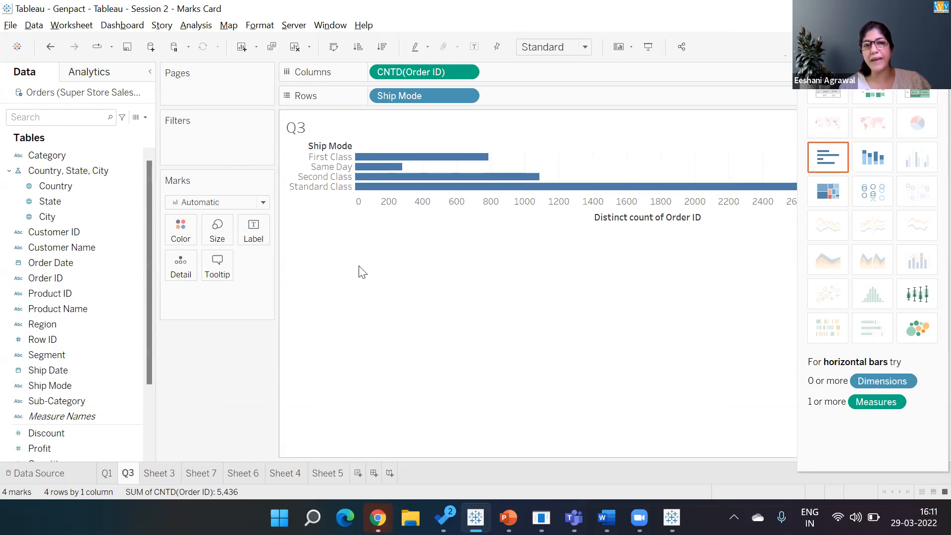
{"action": "left_click", "coordinate": [334, 48]}
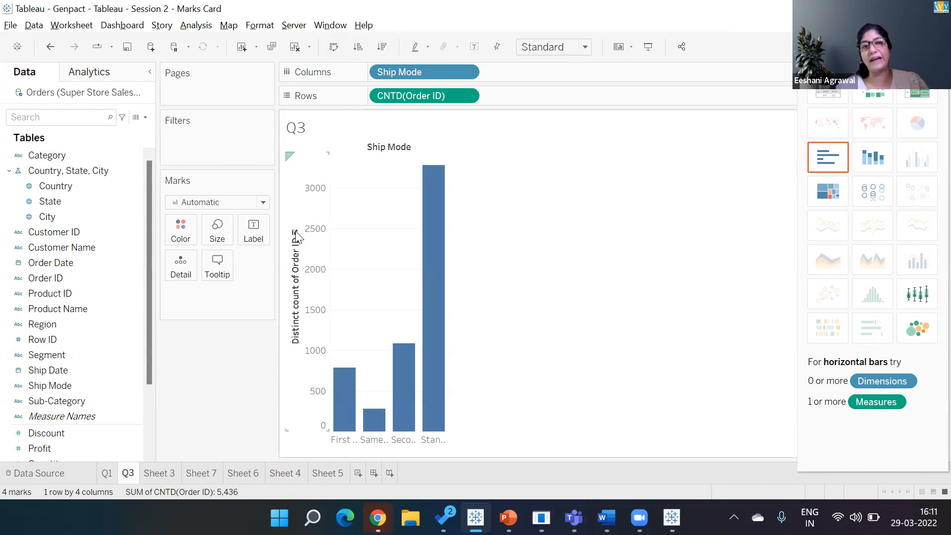
{"action": "left_click", "coordinate": [381, 46]}
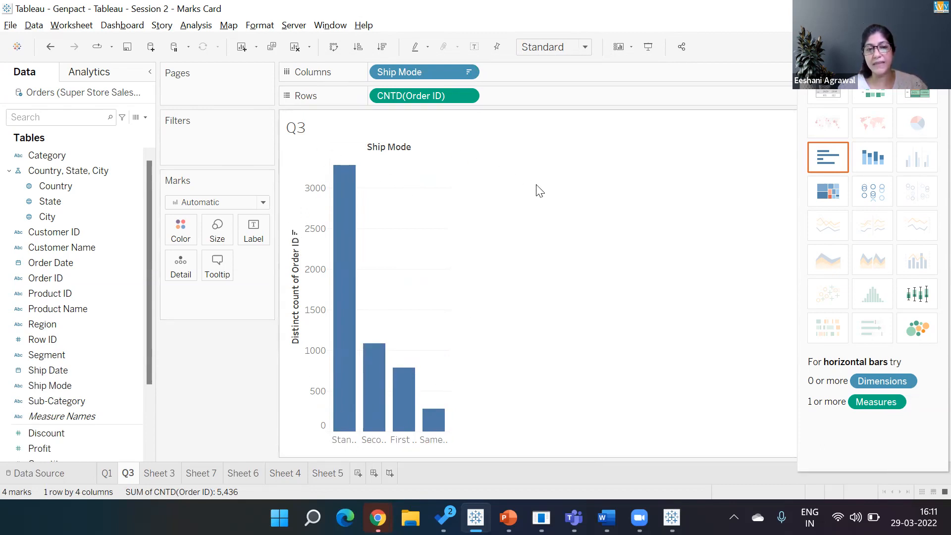
Step: Show Min/Max mark labels using CNTD(Order ID), then hide the Show Me panel
{"action": "left_click", "coordinate": [253, 231]}
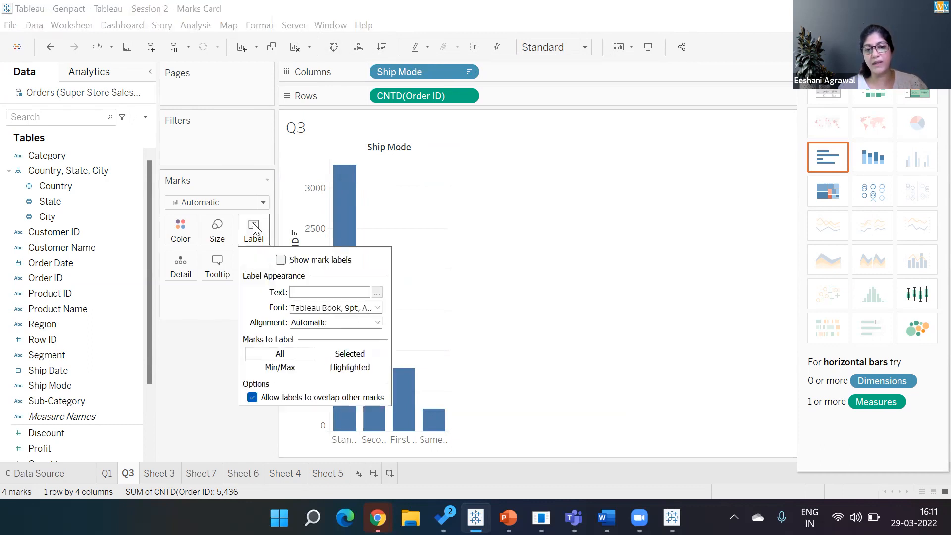
{"action": "left_click", "coordinate": [288, 368]}
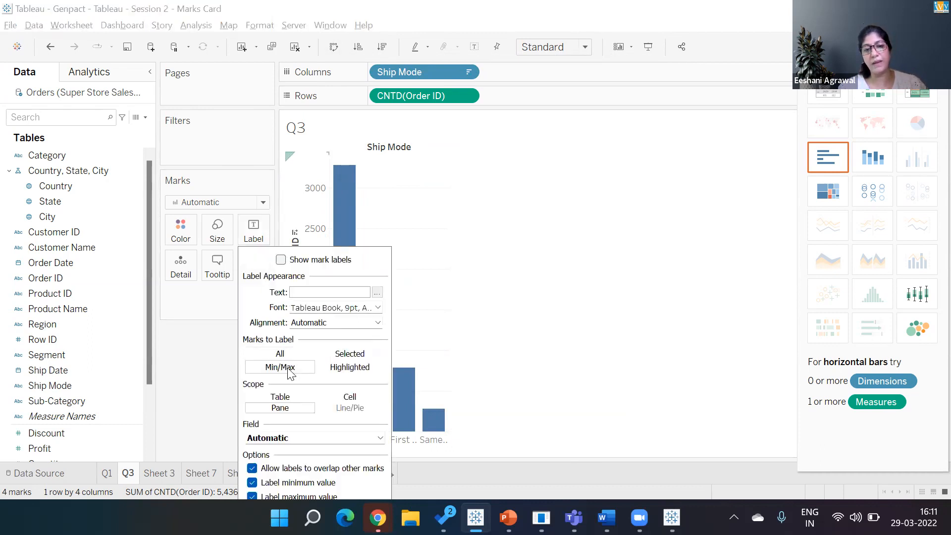
{"action": "left_click", "coordinate": [299, 439]}
{"action": "left_click", "coordinate": [300, 459]}
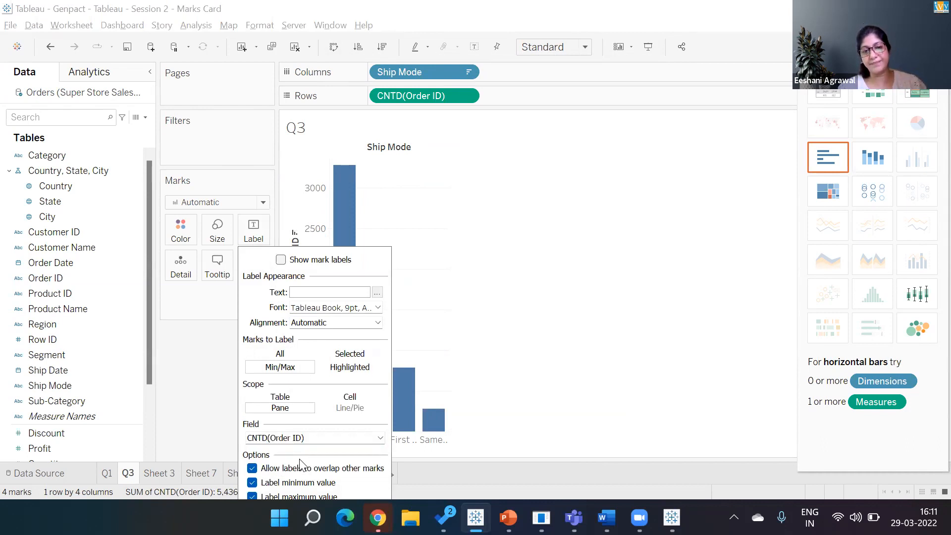
{"action": "left_click", "coordinate": [281, 260]}
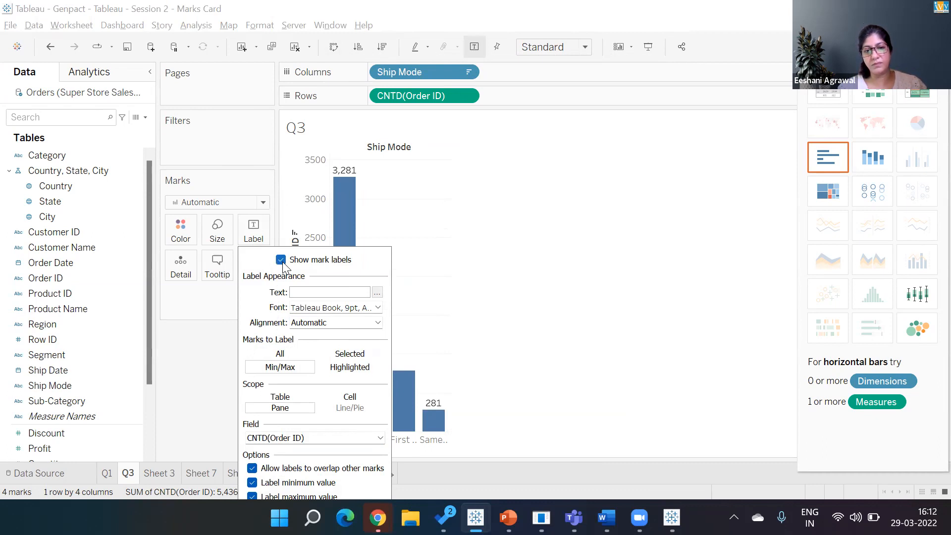
{"action": "left_click", "coordinate": [563, 216]}
{"action": "left_click", "coordinate": [920, 46]}
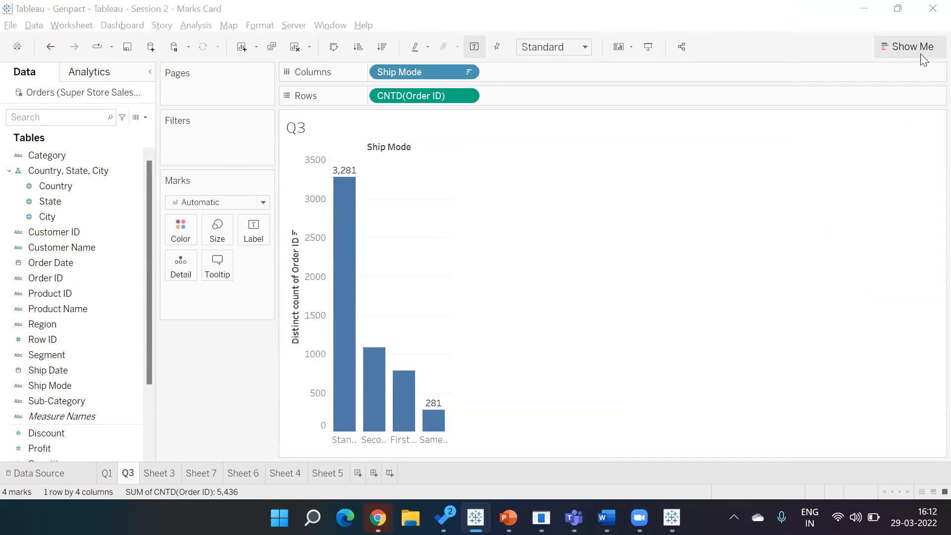
Step: Select the ship mode question and its sub-bullet on the PowerPoint exercise slide
{"action": "key", "text": "alt+Tab"}
{"action": "key", "text": "alt+Tab"}
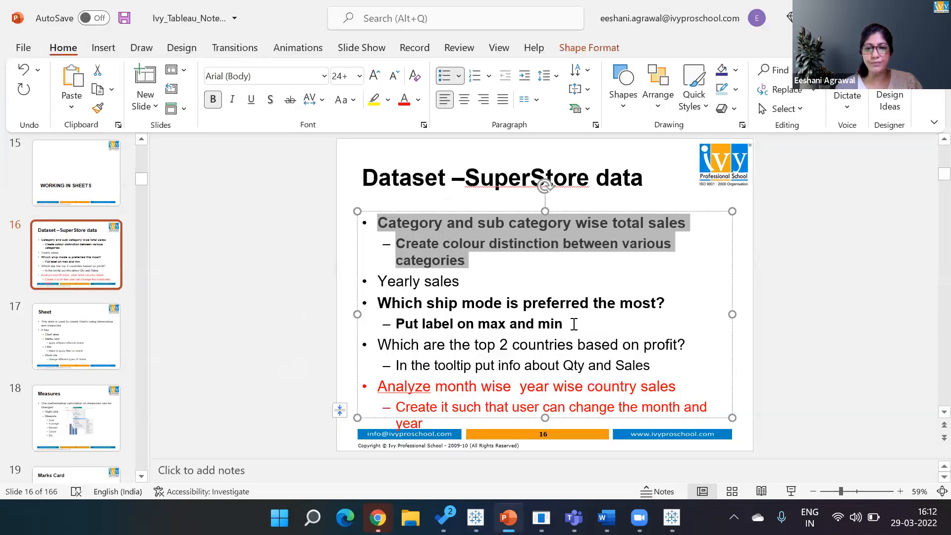
{"action": "left_click", "coordinate": [574, 324]}
{"action": "left_click_drag", "start_coordinate": [574, 324], "coordinate": [361, 307]}
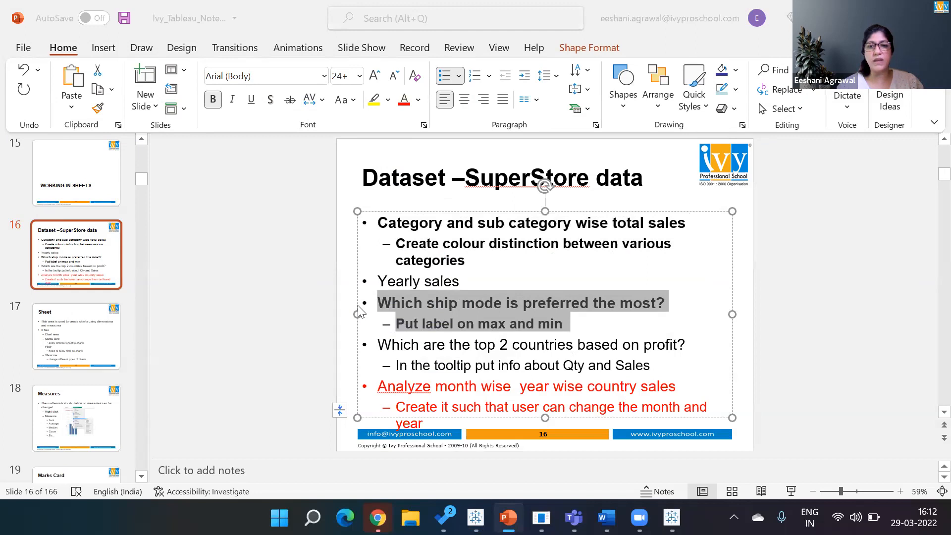
{"action": "key", "text": "alt+Tab"}
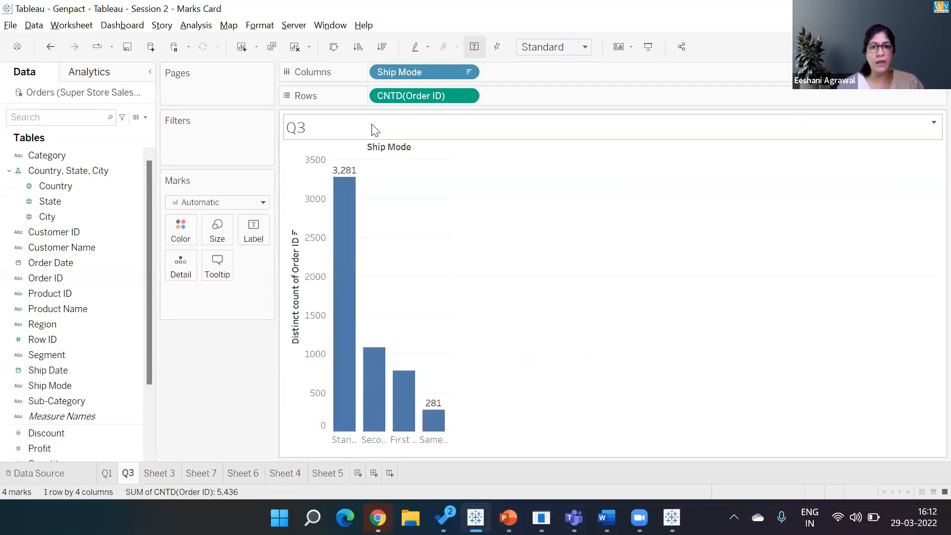
Step: Replace the sheet title with the pasted ship mode question, bullet removed, at font size 10
{"action": "double_click", "coordinate": [373, 130]}
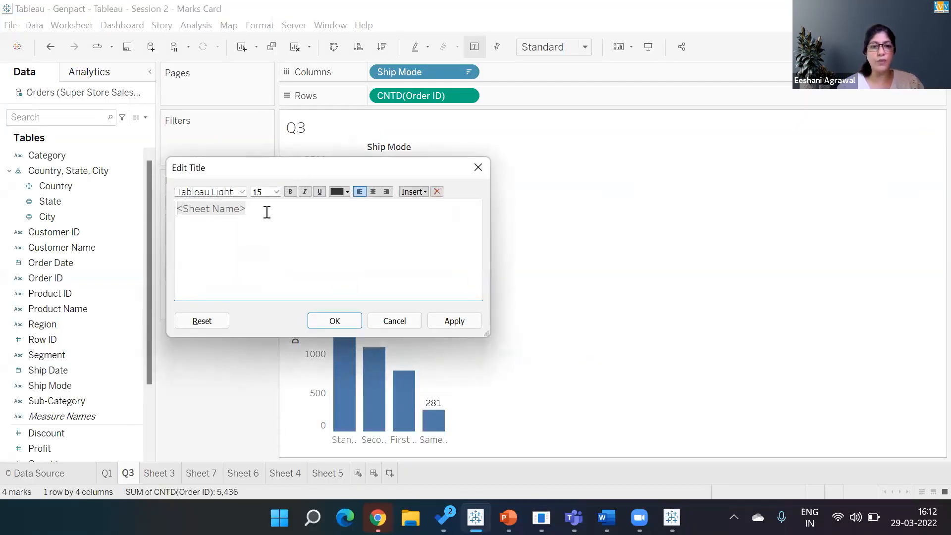
{"action": "left_click", "coordinate": [244, 208]}
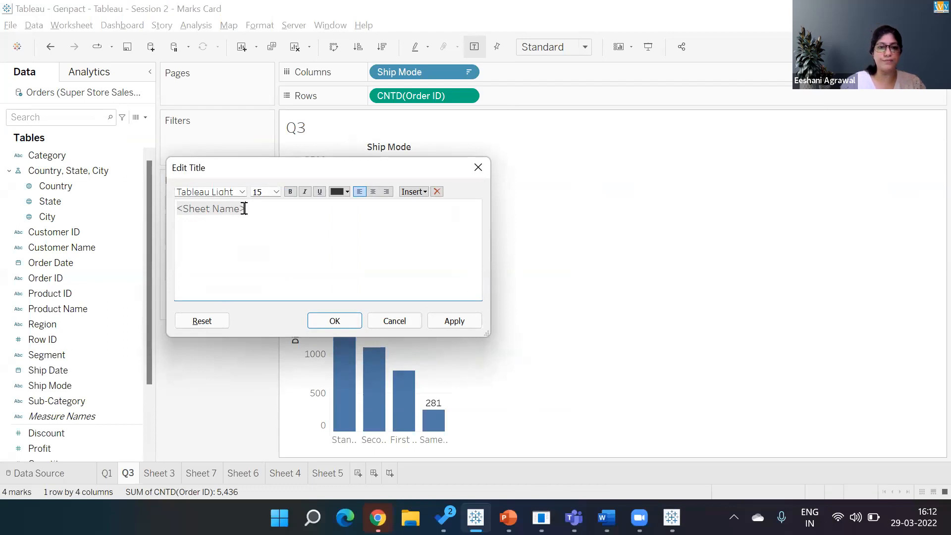
{"action": "key", "text": "BackSpace"}
{"action": "key", "text": "ctrl+a"}
{"action": "key", "text": "BackSpace"}
{"action": "type", "text": "•Which ship mode is preferred the most? –Put label on max and min"}
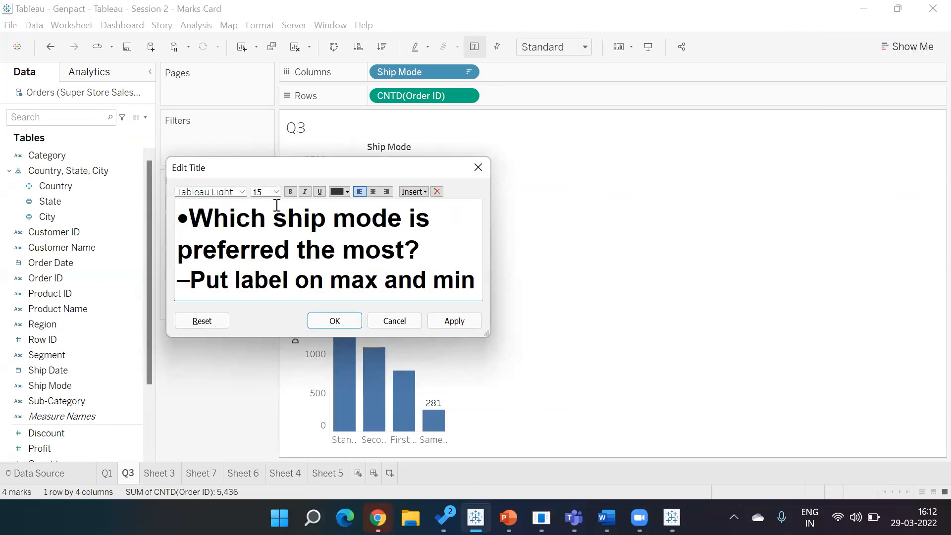
{"action": "key", "text": "Home"}
{"action": "key", "text": "Right"}
{"action": "key", "text": "BackSpace"}
{"action": "key", "text": "shift+Down"}
{"action": "key", "text": "shift+Down"}
{"action": "key", "text": "shift+Down"}
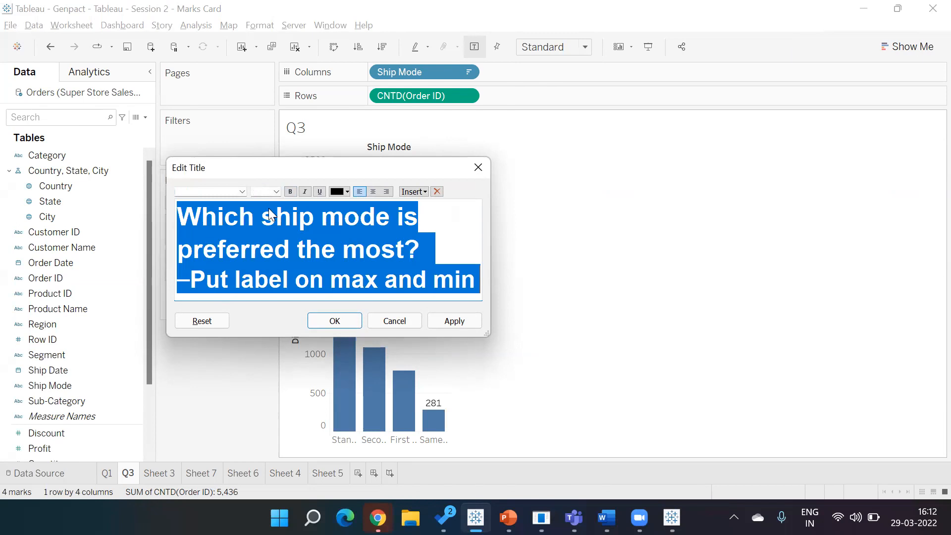
{"action": "left_click", "coordinate": [276, 191]}
{"action": "left_click", "coordinate": [266, 218]}
{"action": "left_click", "coordinate": [335, 320]}
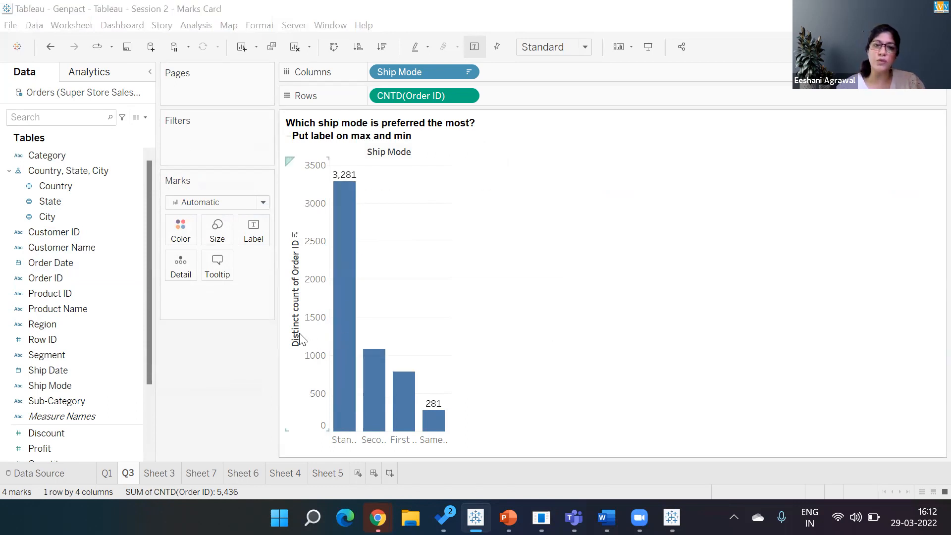
Step: Switch to the Chrome window showing Tableau Public
{"action": "key", "text": "alt+Tab"}
{"action": "key", "text": "alt+Tab"}
{"action": "key", "text": "alt+Down"}
{"action": "key", "text": "alt+Left"}
{"action": "key", "text": "alt+Left"}
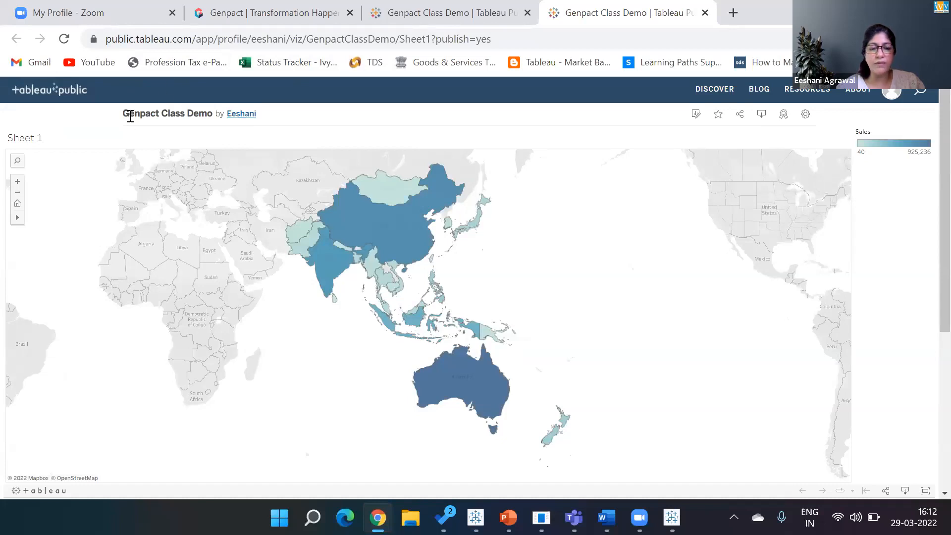
Step: Open the author's Tableau Public profile and scroll through the published viz cards
{"action": "left_click", "coordinate": [242, 114]}
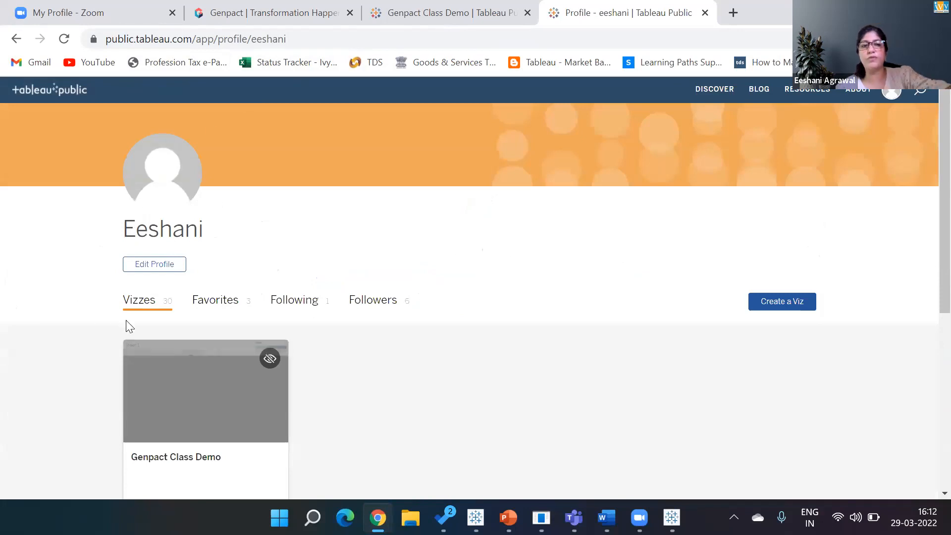
{"action": "scroll", "coordinate": [125, 325], "scroll_direction": "down", "scroll_amount": 2}
{"action": "scroll", "coordinate": [126, 320], "scroll_direction": "down", "scroll_amount": 10}
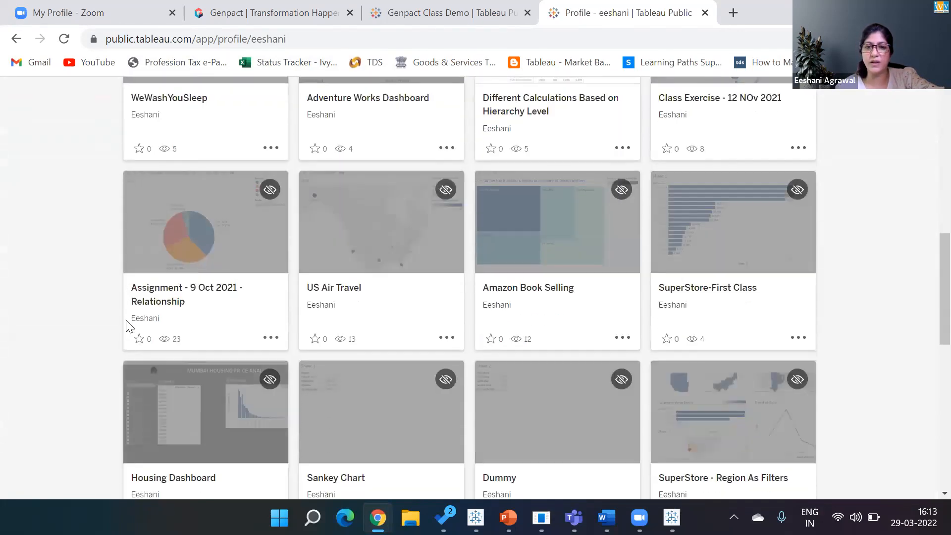
{"action": "scroll", "coordinate": [126, 320], "scroll_direction": "down", "scroll_amount": 9}
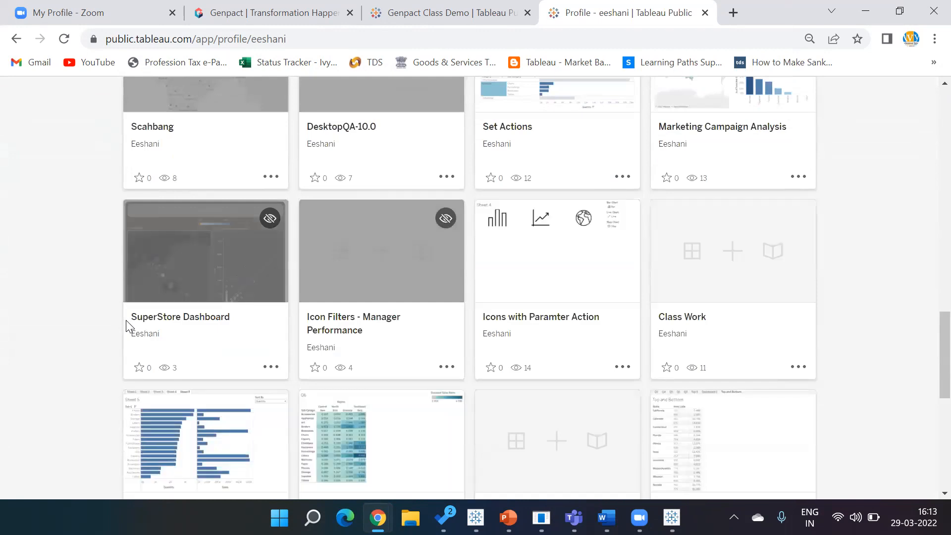
{"action": "scroll", "coordinate": [125, 323], "scroll_direction": "up", "scroll_amount": 10}
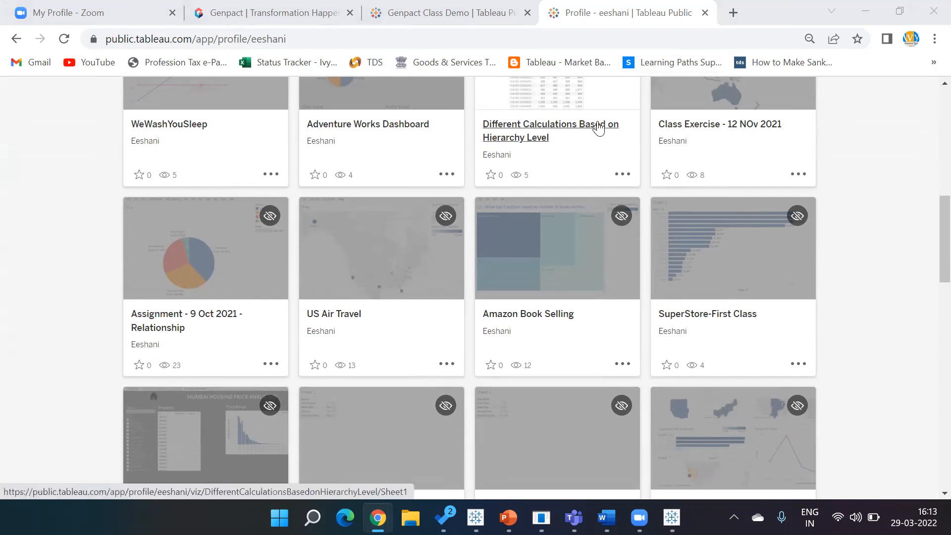
{"action": "scroll", "coordinate": [599, 128], "scroll_direction": "up", "scroll_amount": 2}
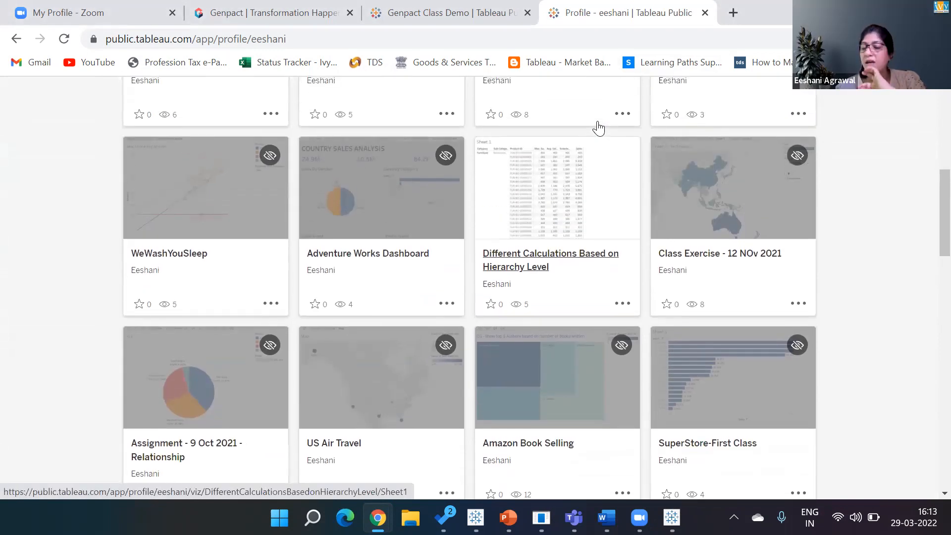
{"action": "scroll", "coordinate": [599, 128], "scroll_direction": "up", "scroll_amount": 1}
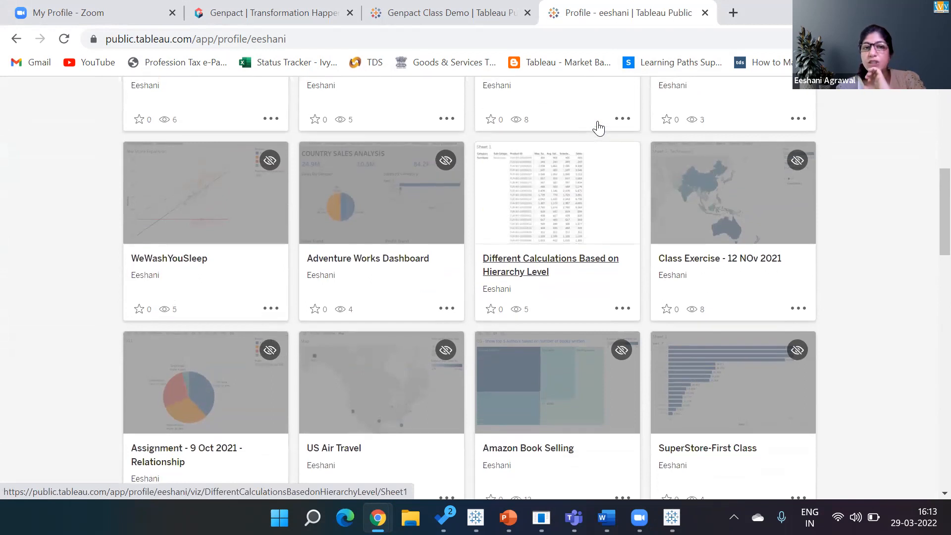
{"action": "scroll", "coordinate": [599, 128], "scroll_direction": "up", "scroll_amount": 4}
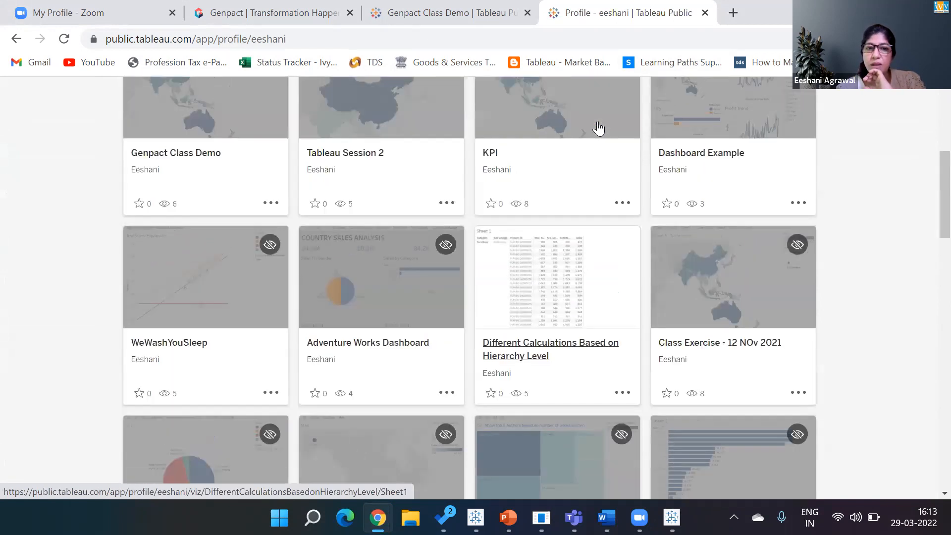
{"action": "scroll", "coordinate": [599, 128], "scroll_direction": "up", "scroll_amount": 2}
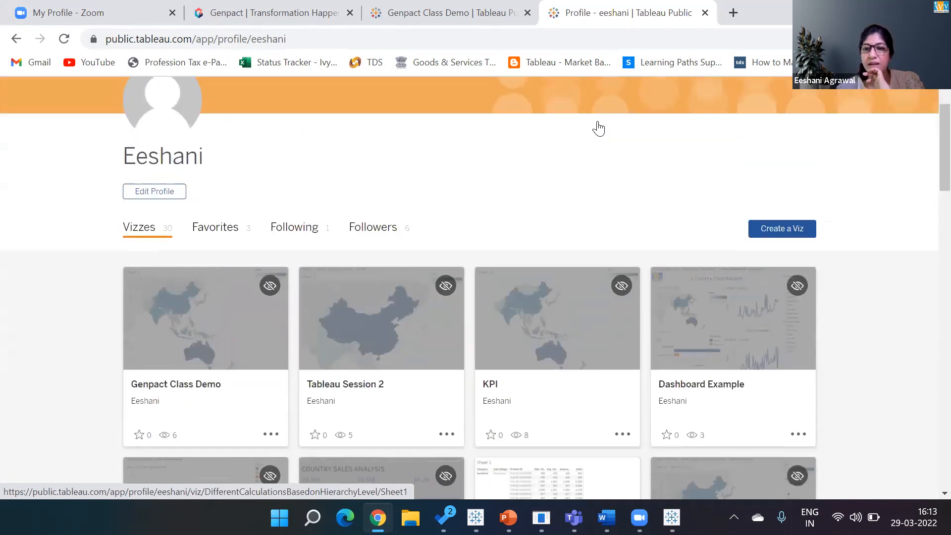
{"action": "scroll", "coordinate": [599, 128], "scroll_direction": "up", "scroll_amount": 2}
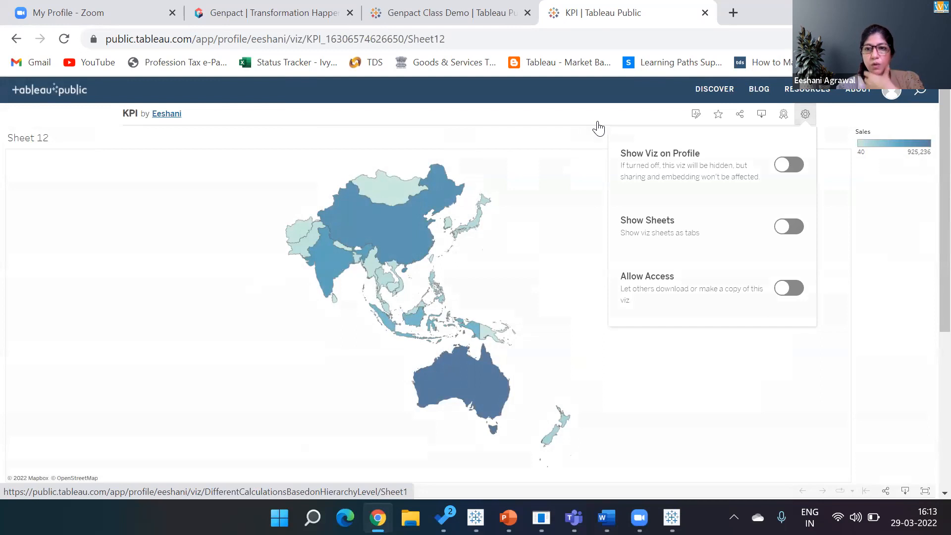
Step: Turn on Show Sheets and view the KPI viz's Qty KPI and Sales KPI sheets
{"action": "left_click", "coordinate": [788, 227]}
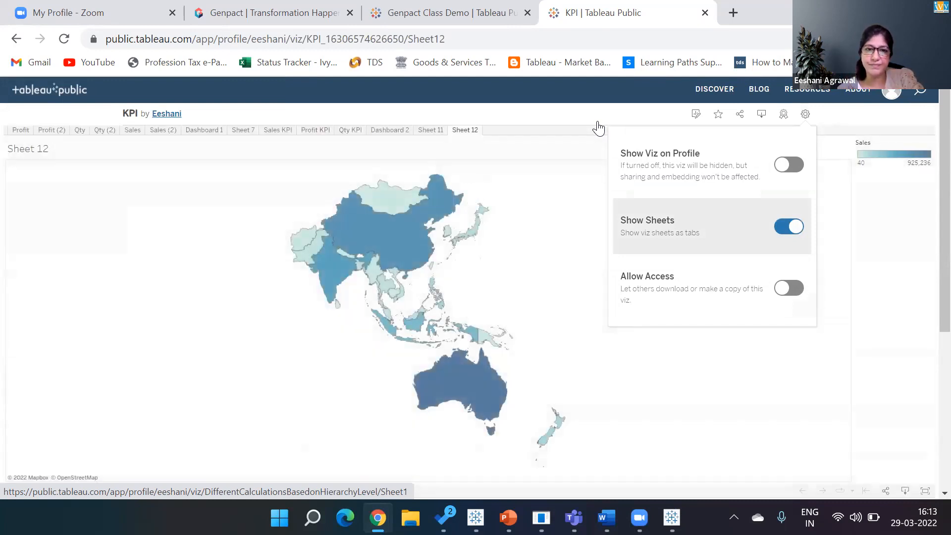
{"action": "left_click", "coordinate": [364, 135]}
{"action": "left_click", "coordinate": [350, 129]}
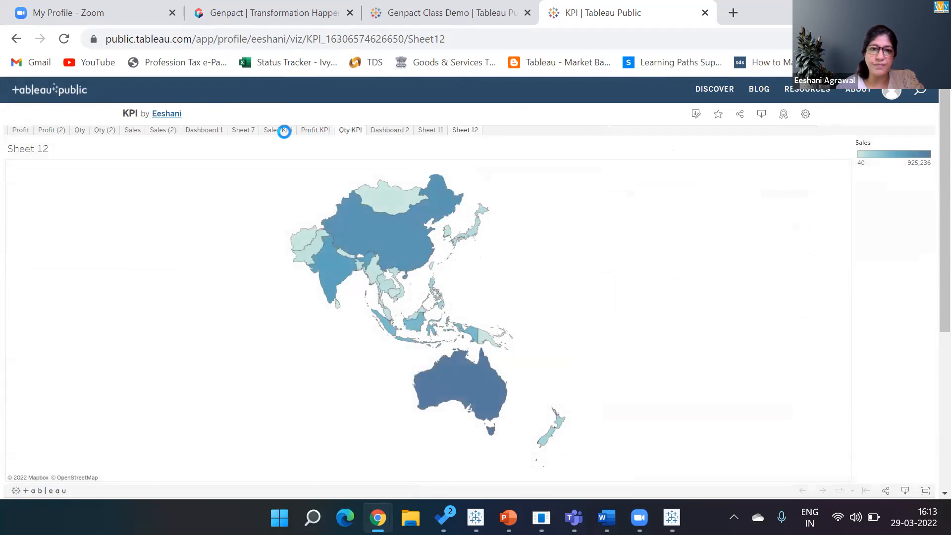
{"action": "left_click", "coordinate": [285, 132]}
Step: View the Dashboard 2 sheet, then close the KPI viz browser tab
{"action": "left_click", "coordinate": [392, 131]}
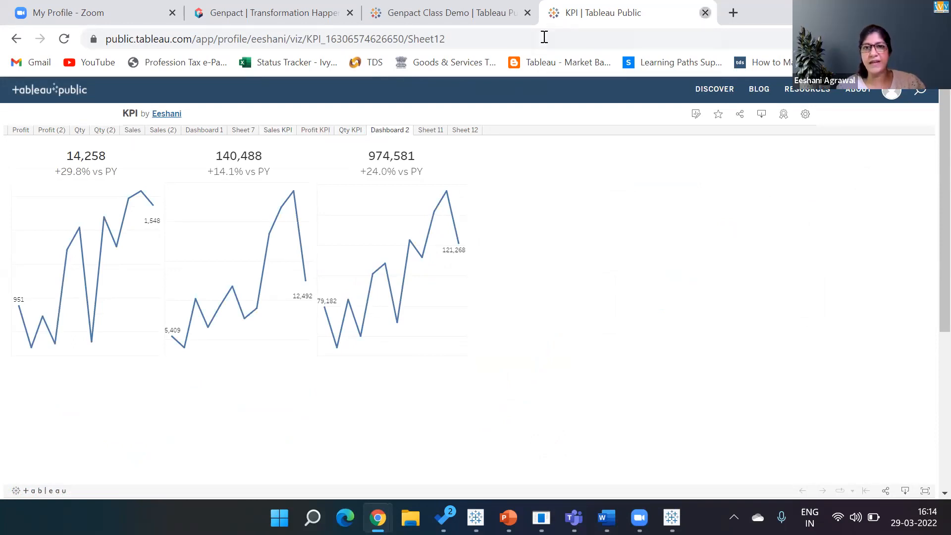
{"action": "left_click", "coordinate": [706, 13]}
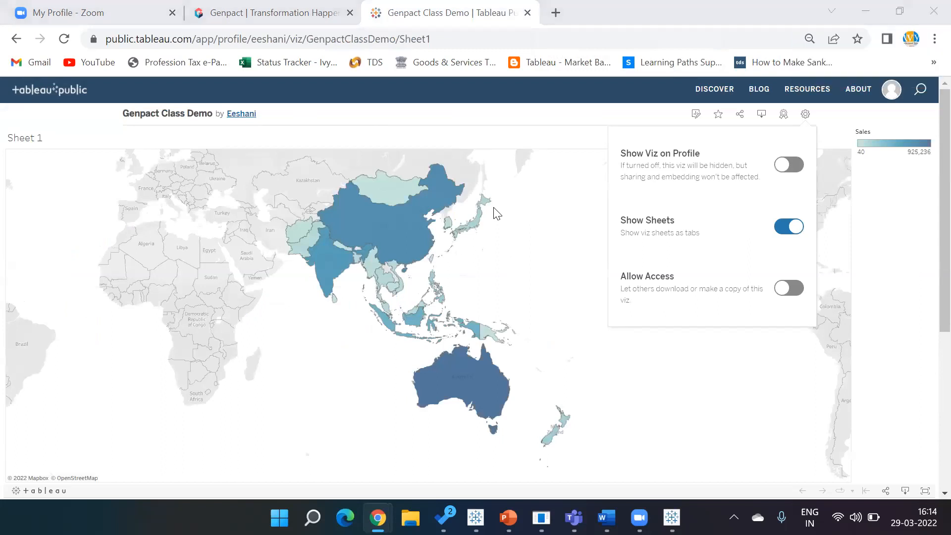
{"action": "key", "text": "alt+Tab"}
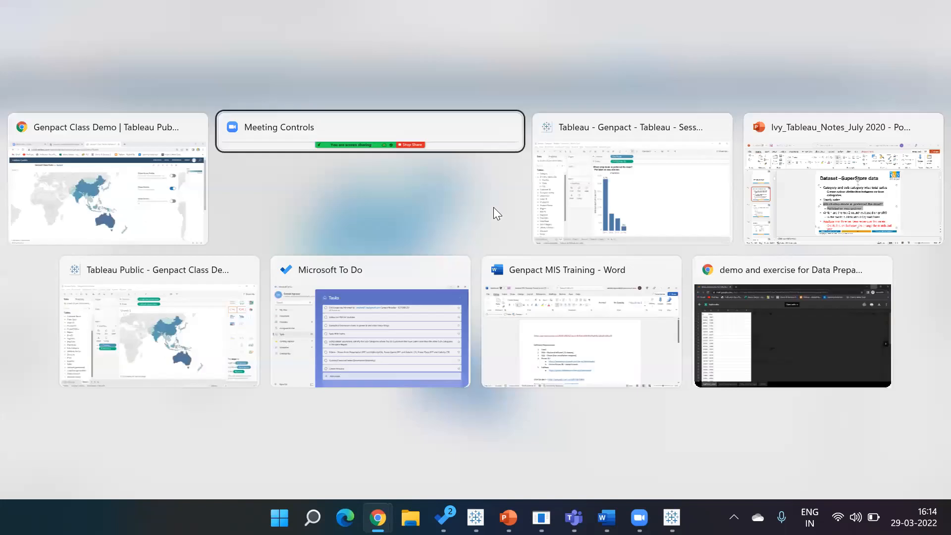
Step: Switch from the browser to the Tableau Public Book1 window showing Sheet 2's ship modes
{"action": "key", "text": "alt+shift+Tab"}
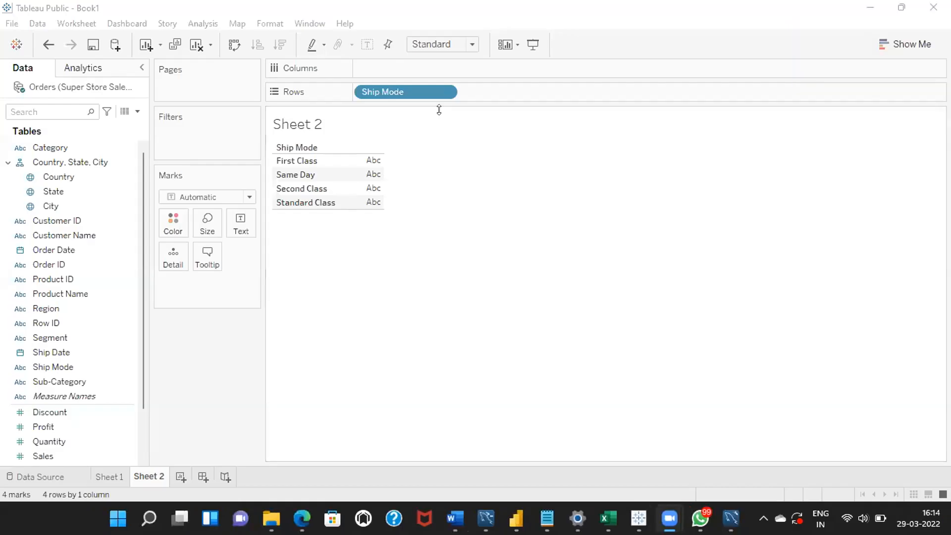
Step: Add all Order ID members to Columns and make the pill a Count measure
{"action": "left_click_drag", "start_coordinate": [38, 264], "coordinate": [370, 83]}
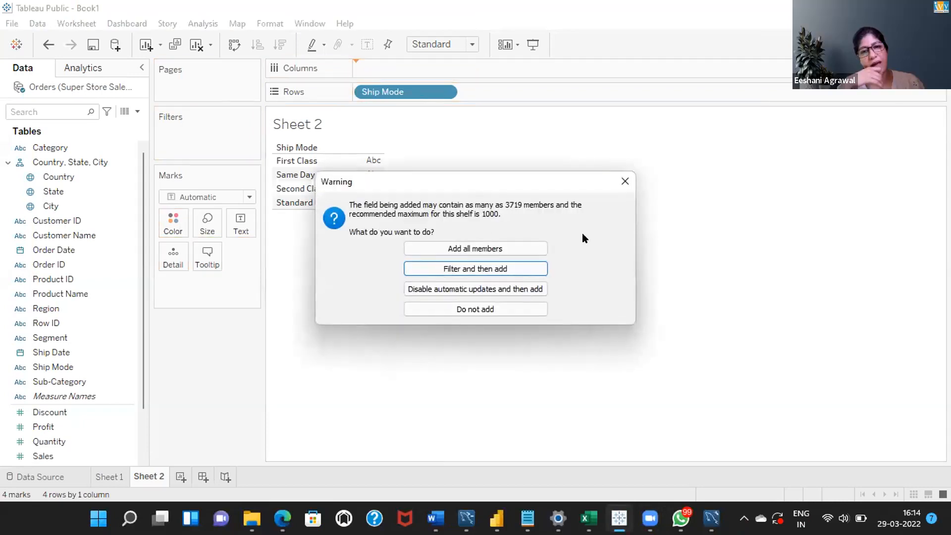
{"action": "left_click", "coordinate": [477, 249]}
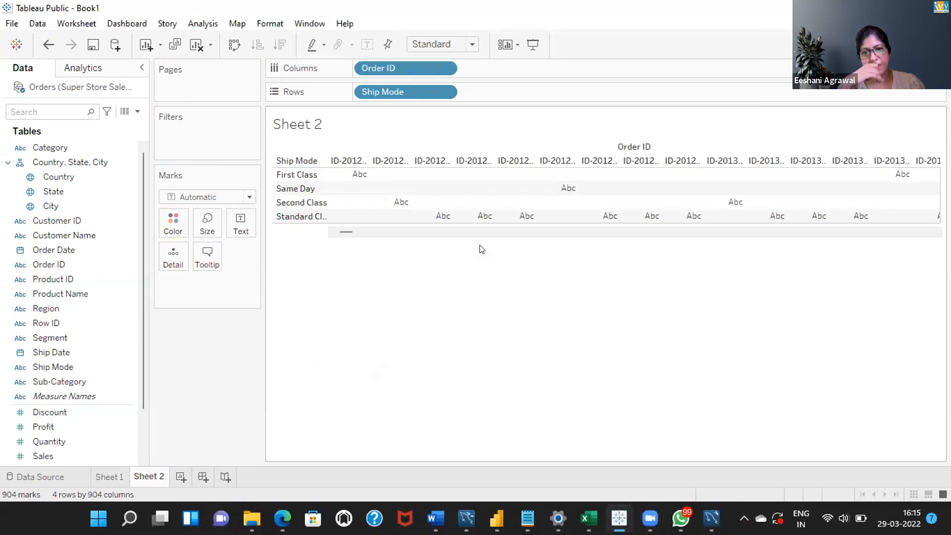
{"action": "left_click", "coordinate": [446, 70]}
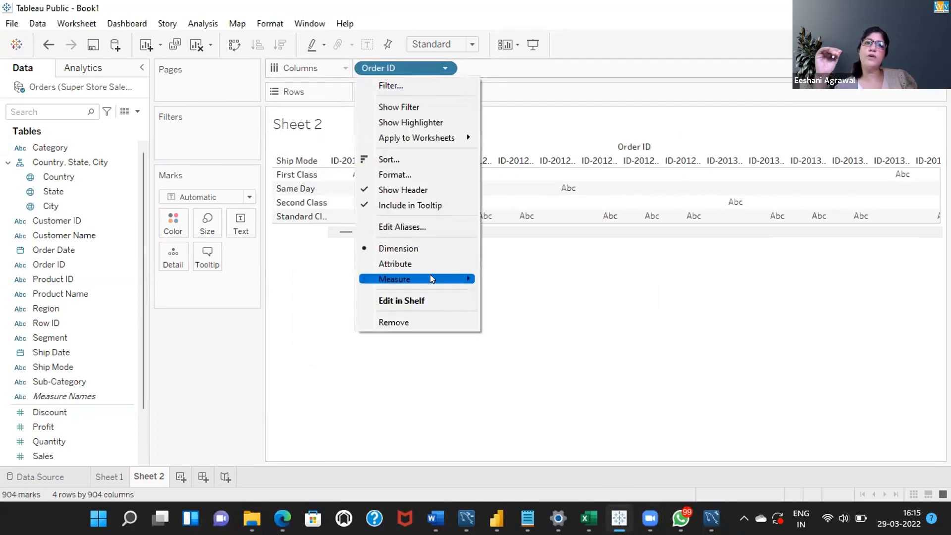
{"action": "mouse_move", "coordinate": [431, 281]}
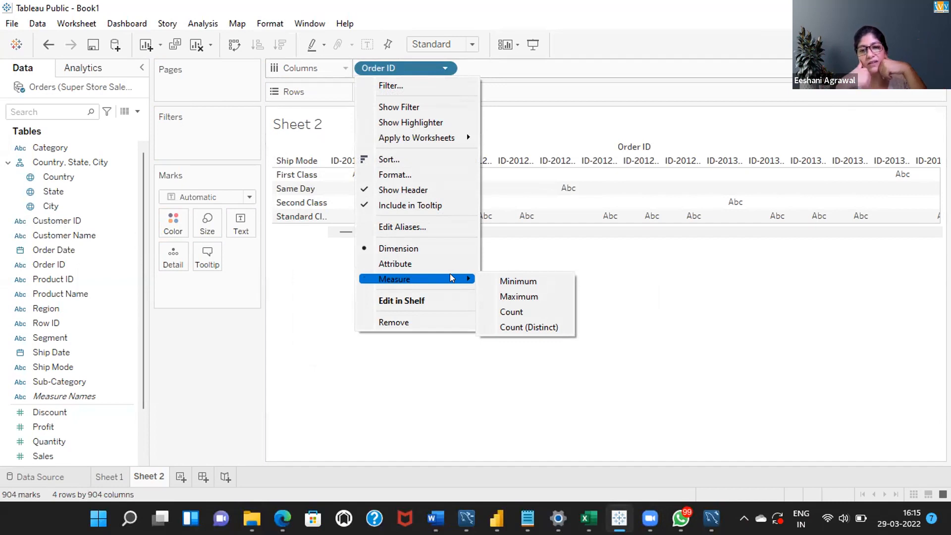
{"action": "left_click", "coordinate": [506, 311]}
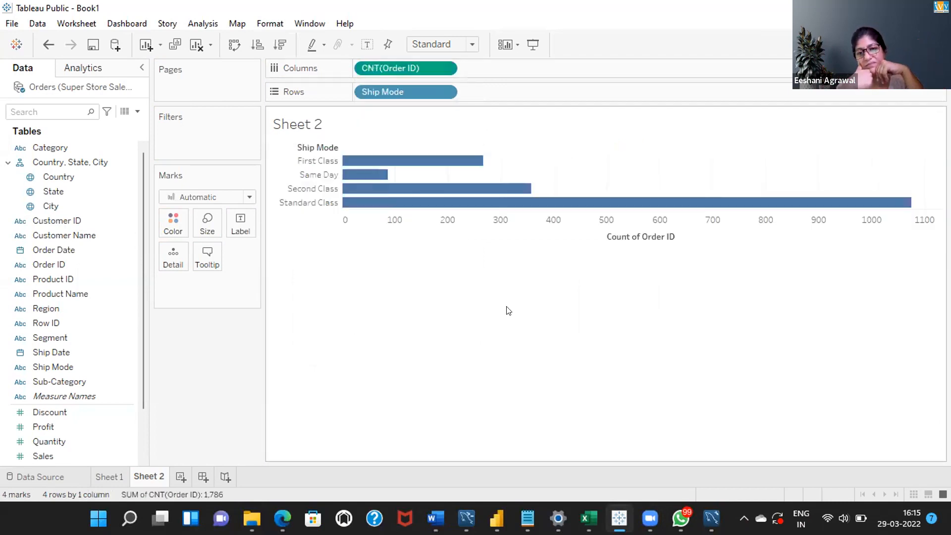
Step: Change the Order ID measure to Count (Distinct)
{"action": "left_click", "coordinate": [443, 69]}
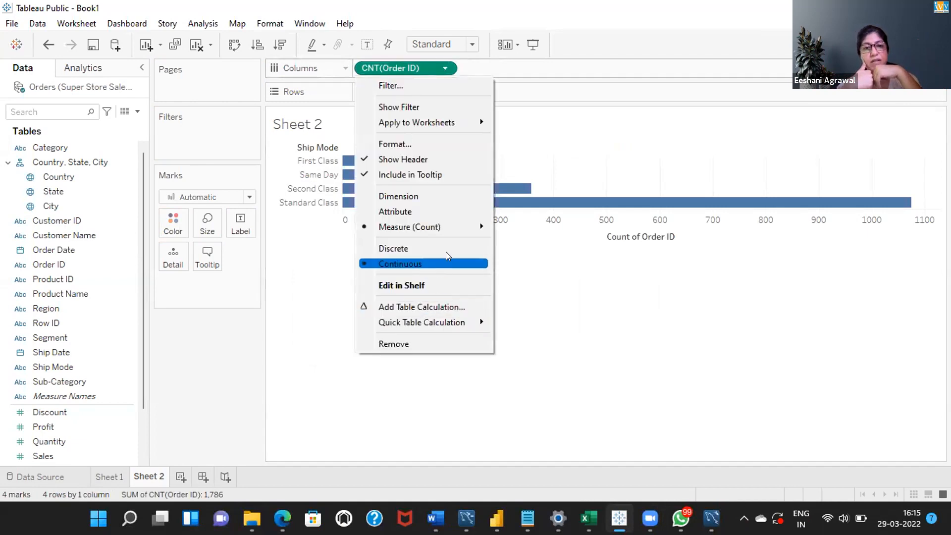
{"action": "mouse_move", "coordinate": [469, 227]}
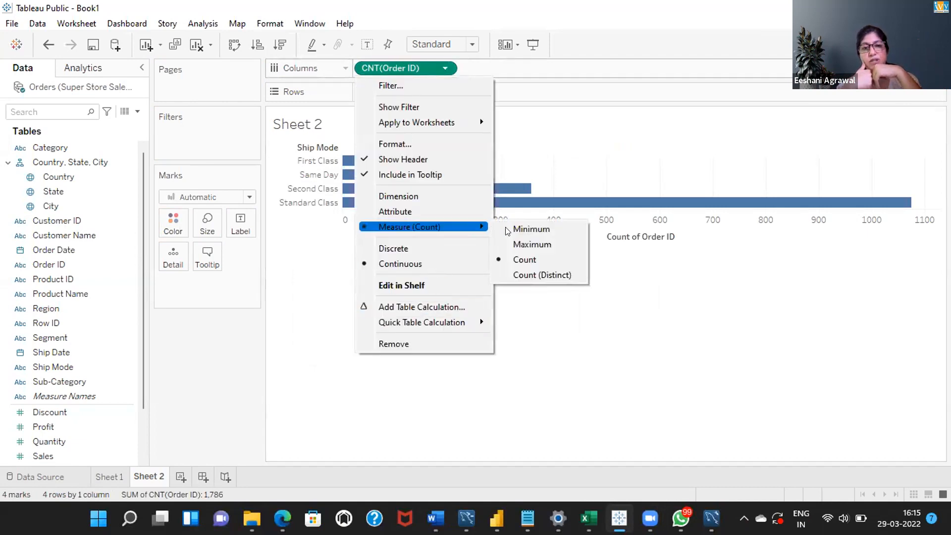
{"action": "left_click", "coordinate": [527, 276]}
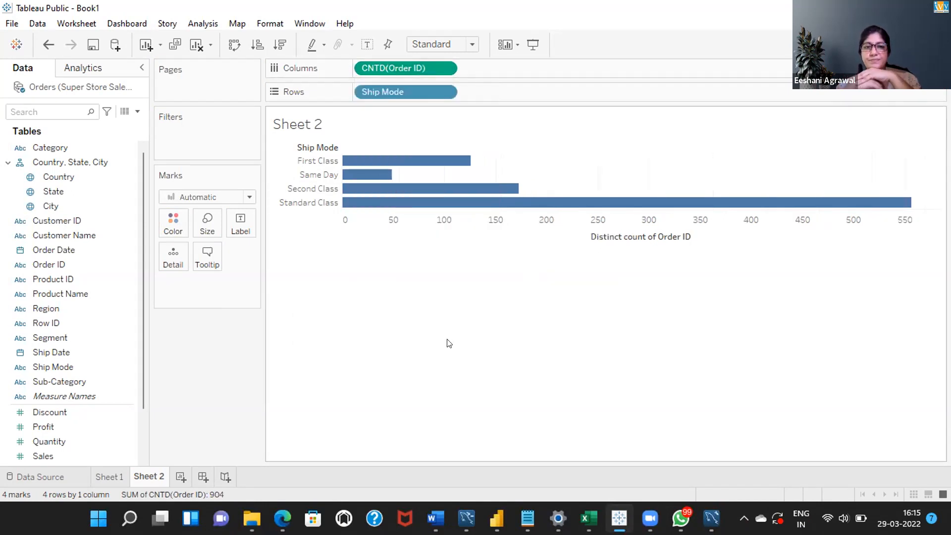
{"action": "left_click", "coordinate": [104, 476]}
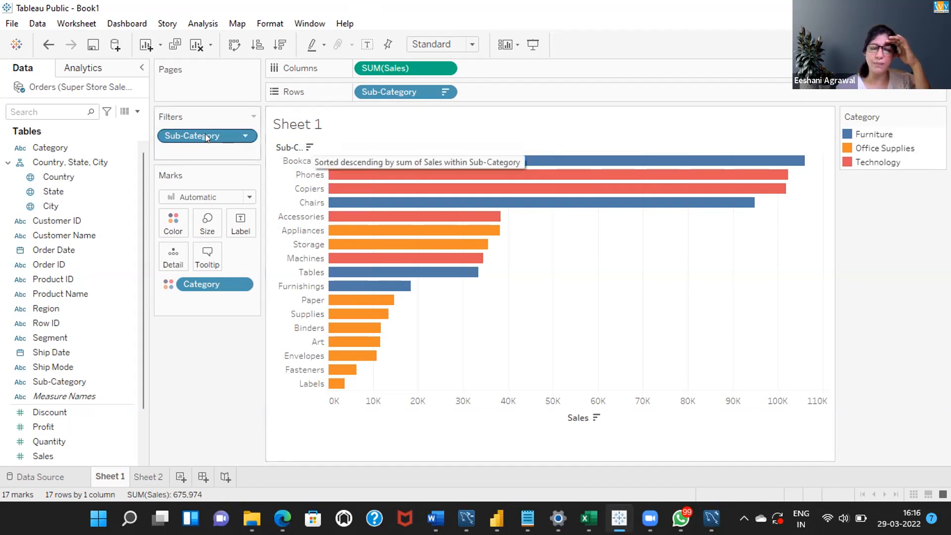
Step: Remove the Sub-Category filter from the Sheet 1 chart and go to the Data Source page
{"action": "left_click", "coordinate": [247, 137]}
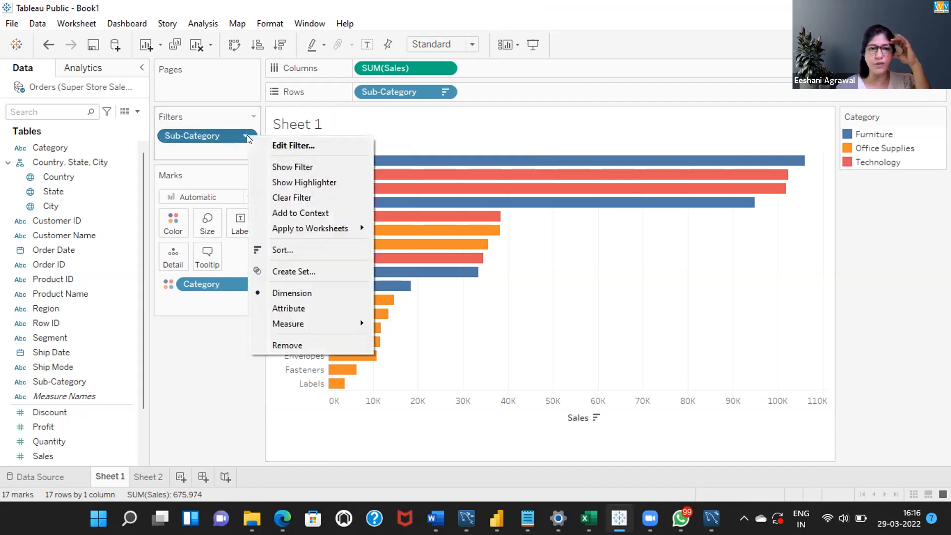
{"action": "left_click", "coordinate": [281, 342]}
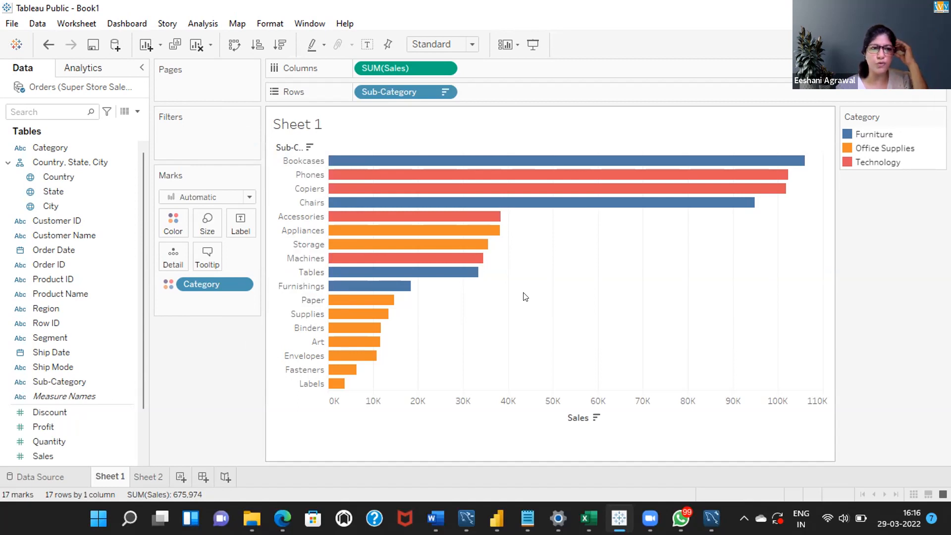
{"action": "left_click", "coordinate": [55, 476]}
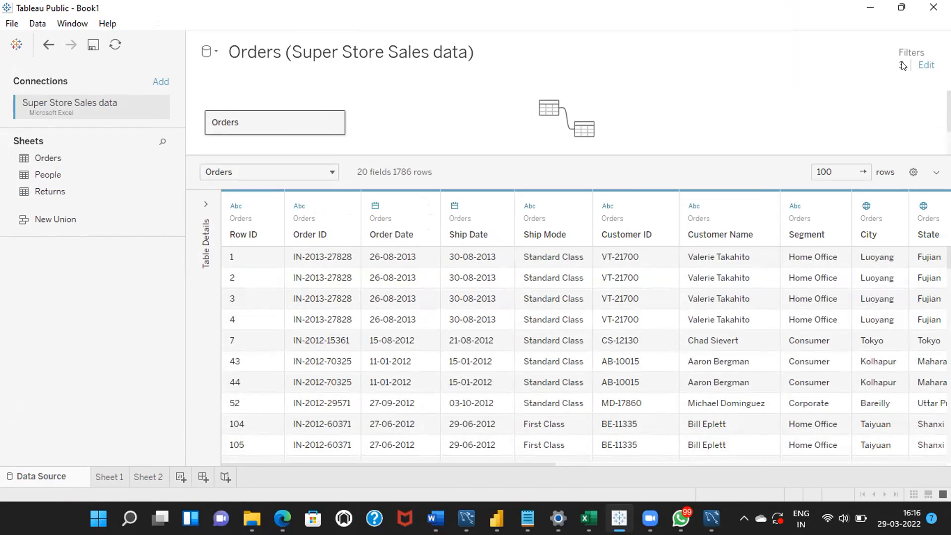
Step: Delete the Year of Order Date data source filter and check Sheet 1
{"action": "left_click", "coordinate": [925, 65]}
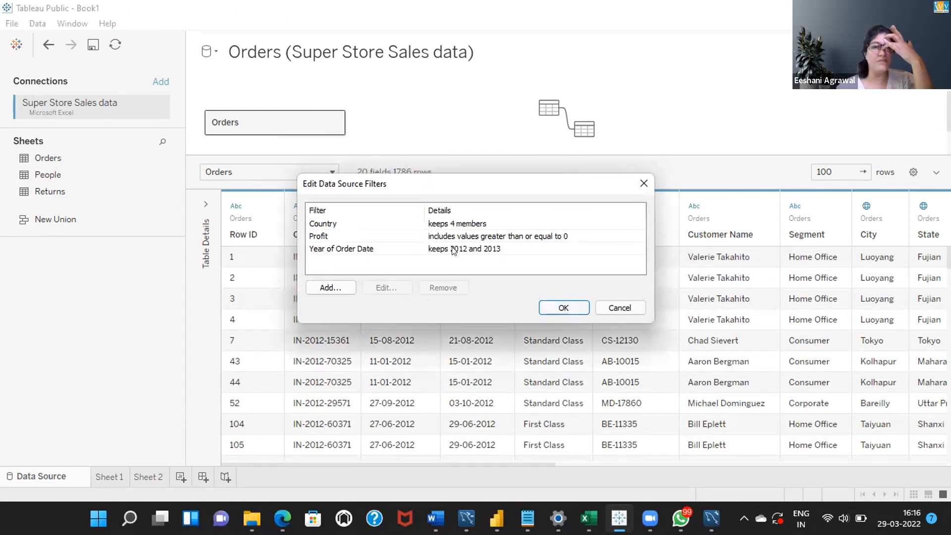
{"action": "left_click", "coordinate": [335, 249]}
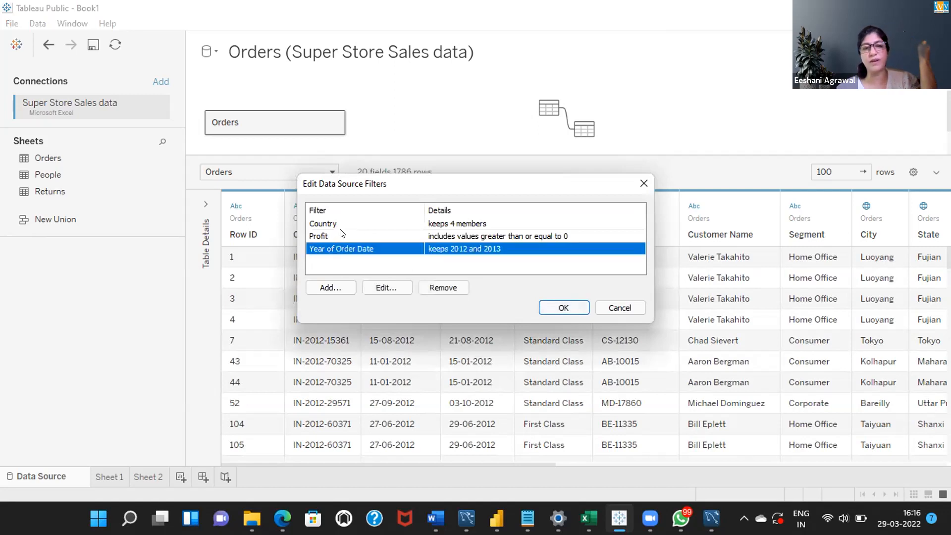
{"action": "left_click", "coordinate": [342, 236], "text": "shift"}
{"action": "left_click", "coordinate": [349, 223], "text": "shift"}
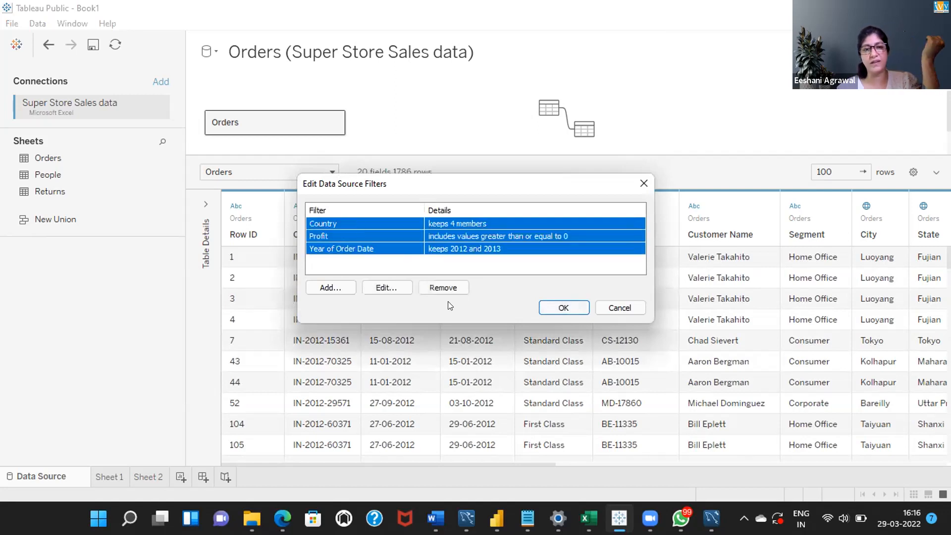
{"action": "left_click", "coordinate": [438, 288]}
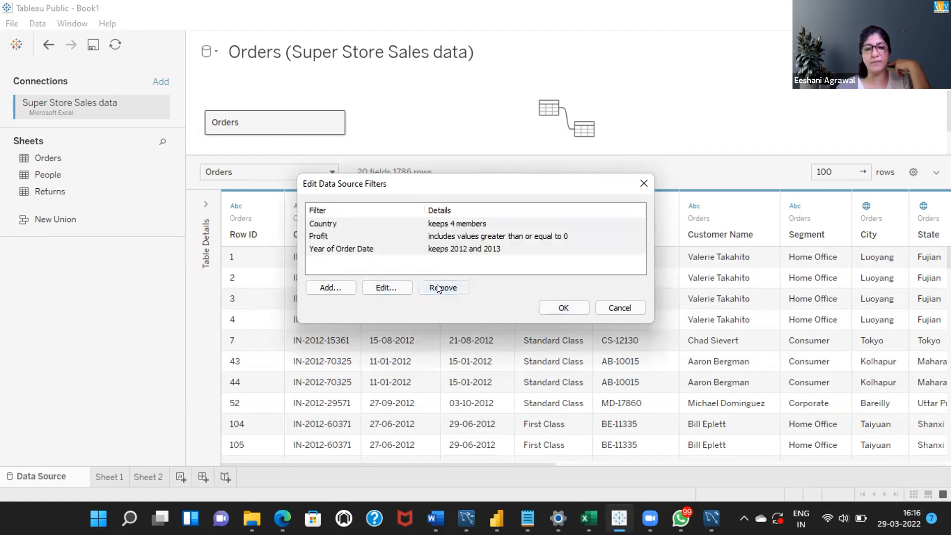
{"action": "left_click", "coordinate": [554, 309]}
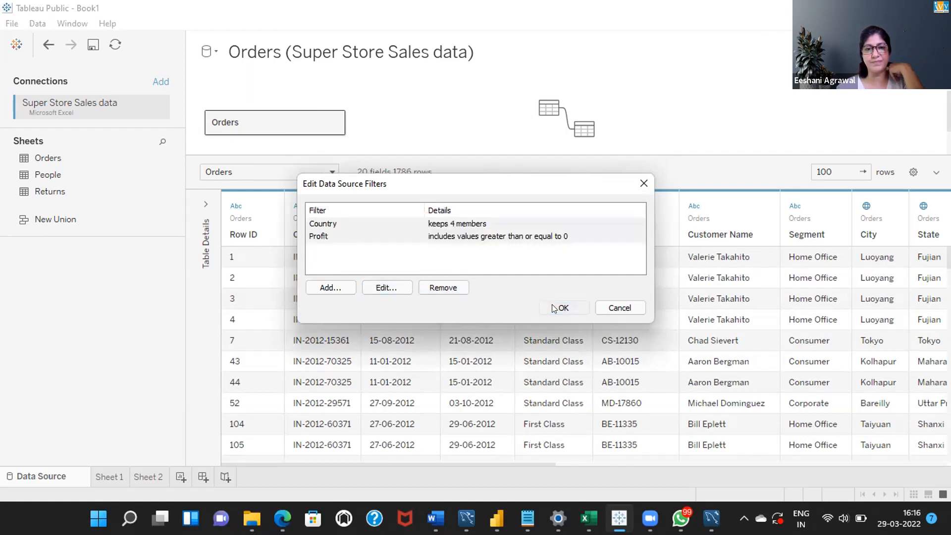
{"action": "left_click", "coordinate": [114, 476]}
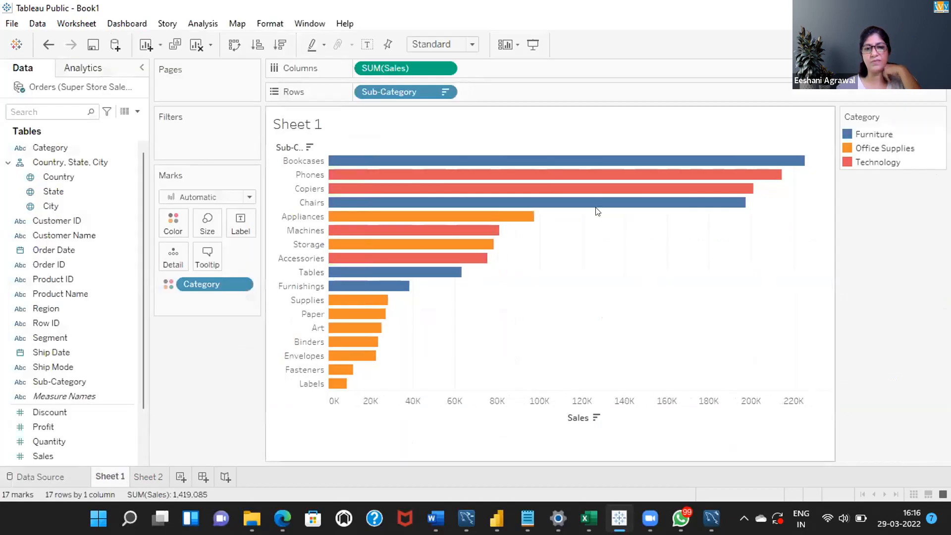
Step: Delete the Profit and Country data source filters so Orders has all 11000 rows
{"action": "left_click", "coordinate": [48, 475]}
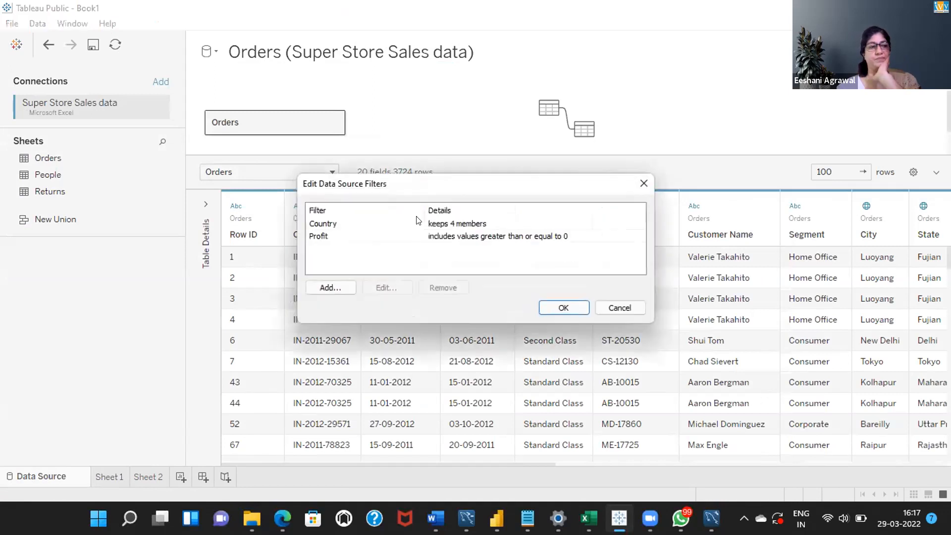
{"action": "left_click", "coordinate": [376, 235]}
{"action": "left_click", "coordinate": [443, 287]}
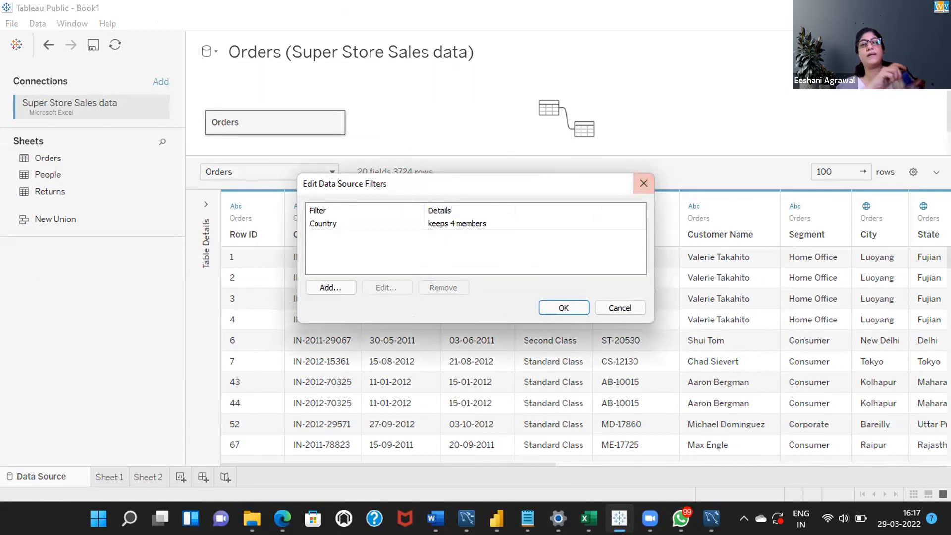
{"action": "left_click", "coordinate": [473, 222]}
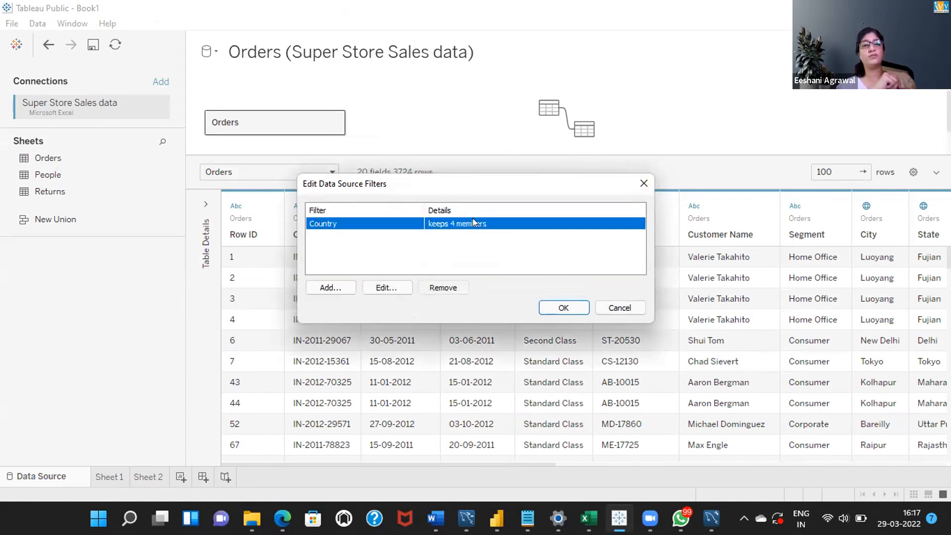
{"action": "left_click", "coordinate": [439, 286]}
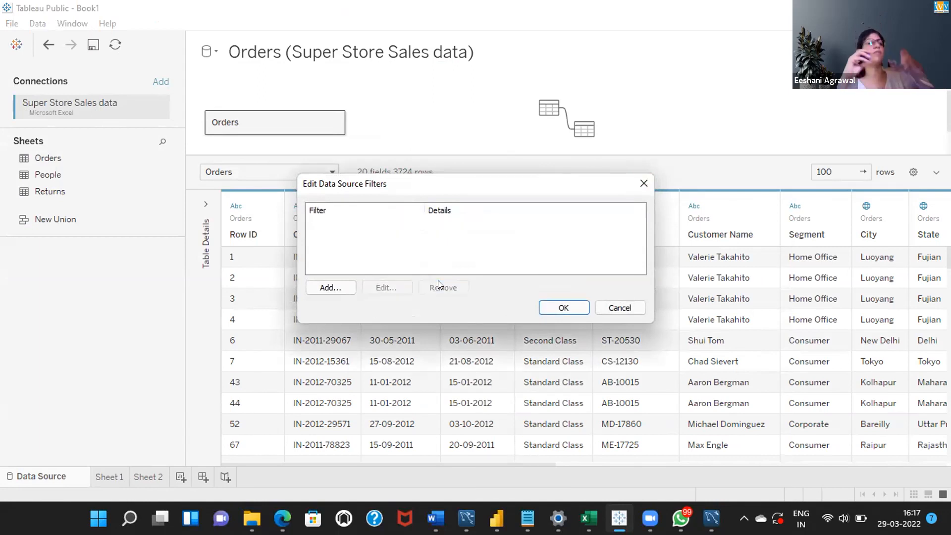
{"action": "left_click", "coordinate": [559, 308]}
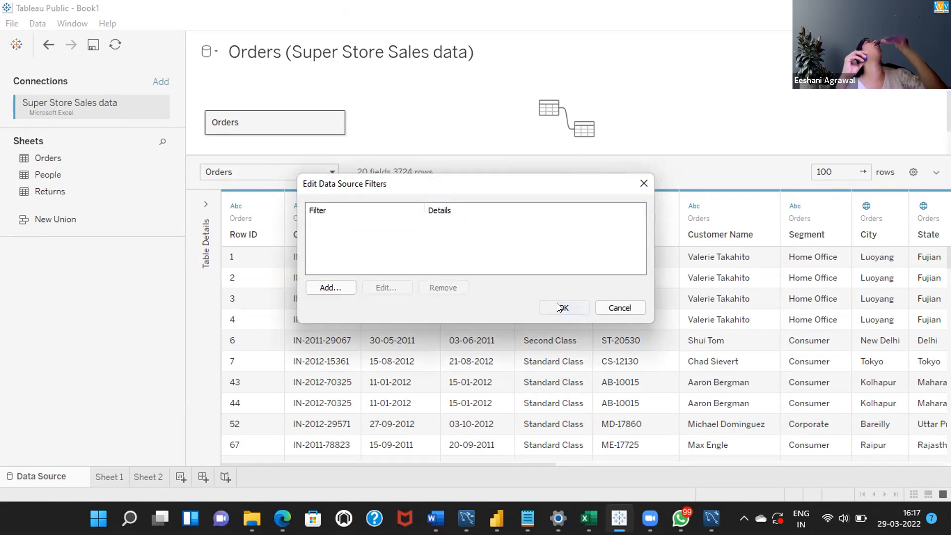
{"action": "left_click", "coordinate": [110, 476]}
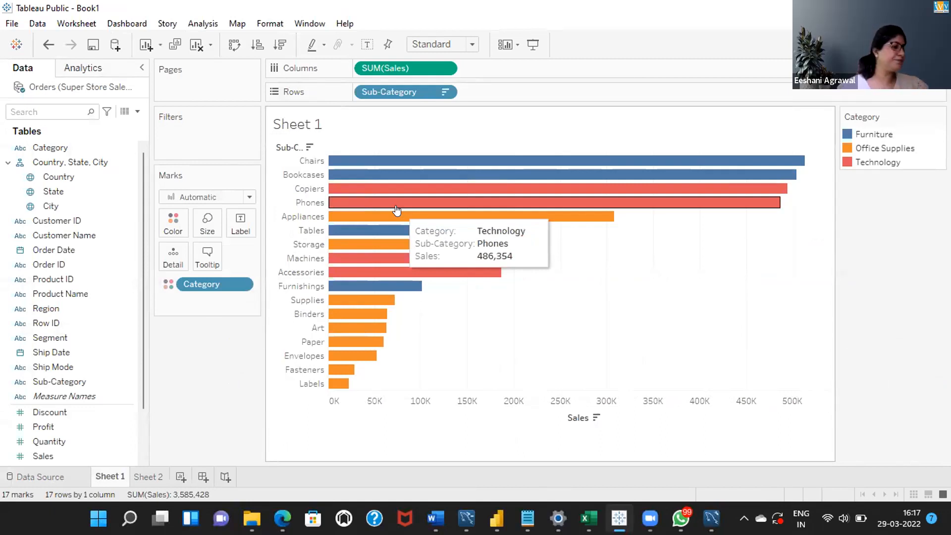
Step: Return to Sheet 2 to see distinct Order ID bars per ship mode, Standard Class longest
{"action": "left_click", "coordinate": [147, 476]}
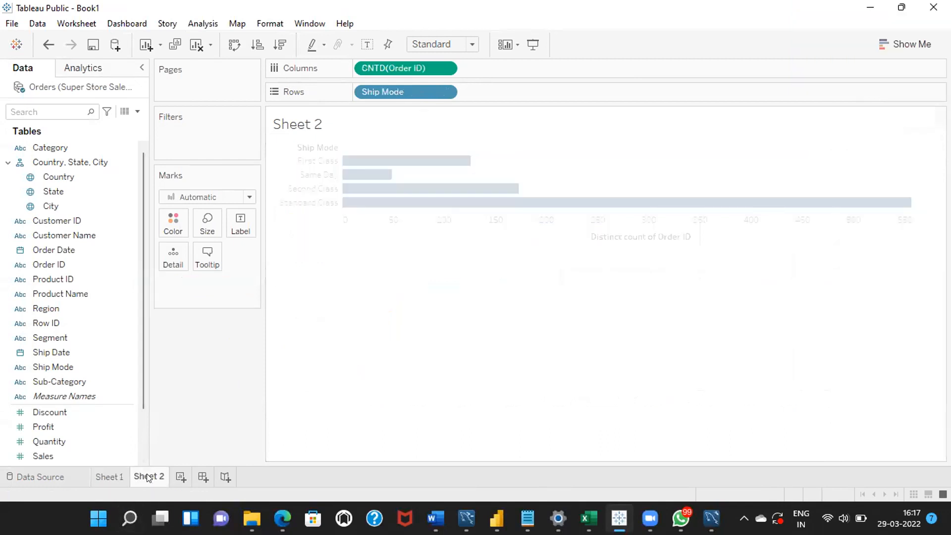